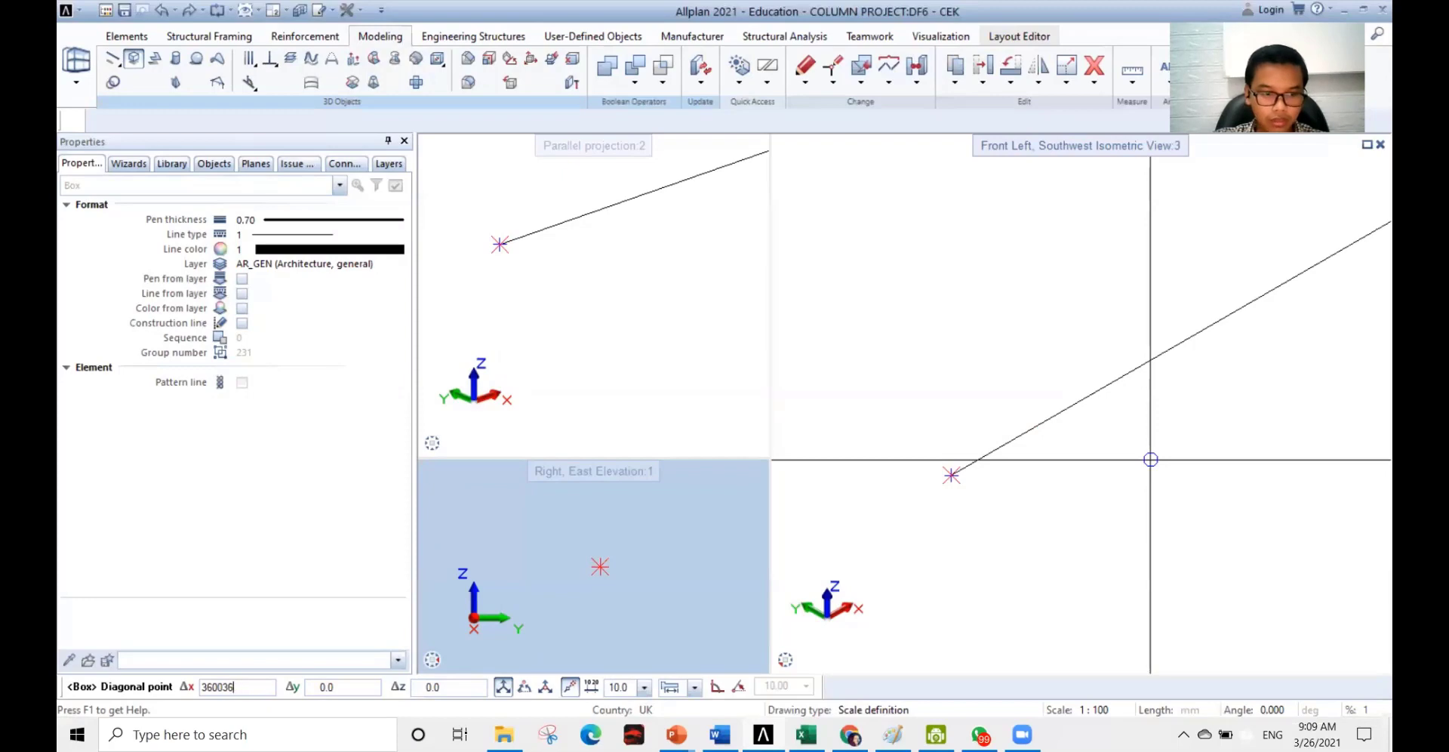
- Create the footing base box with diagonal offsets of 3600 in X, 3600 in Y and 900 in Z
{"action": "key", "text": "BackSpace"}
{"action": "key", "text": "BackSpace"}
{"action": "key", "text": "Tab"}
{"action": "type", "text": "3"}
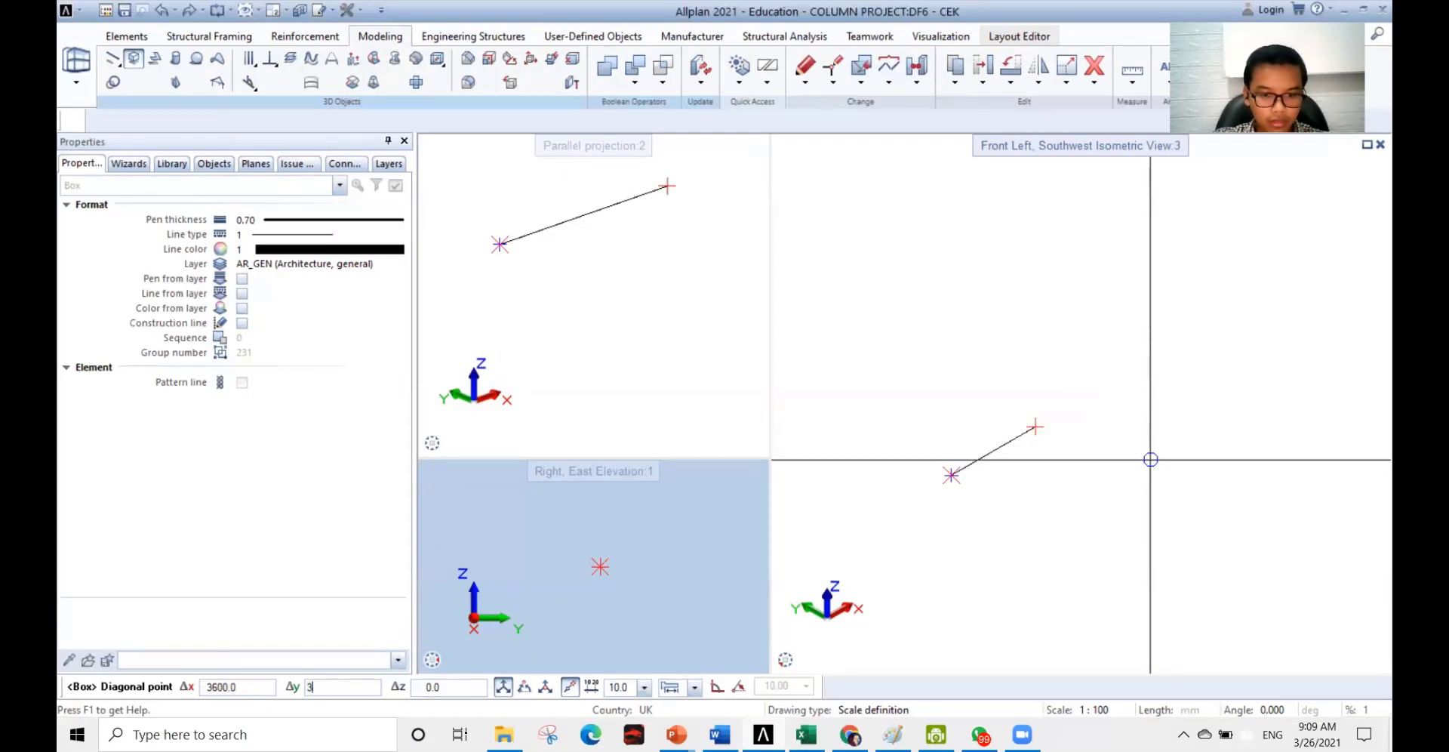
{"action": "type", "text": "600"}
{"action": "key", "text": "Tab"}
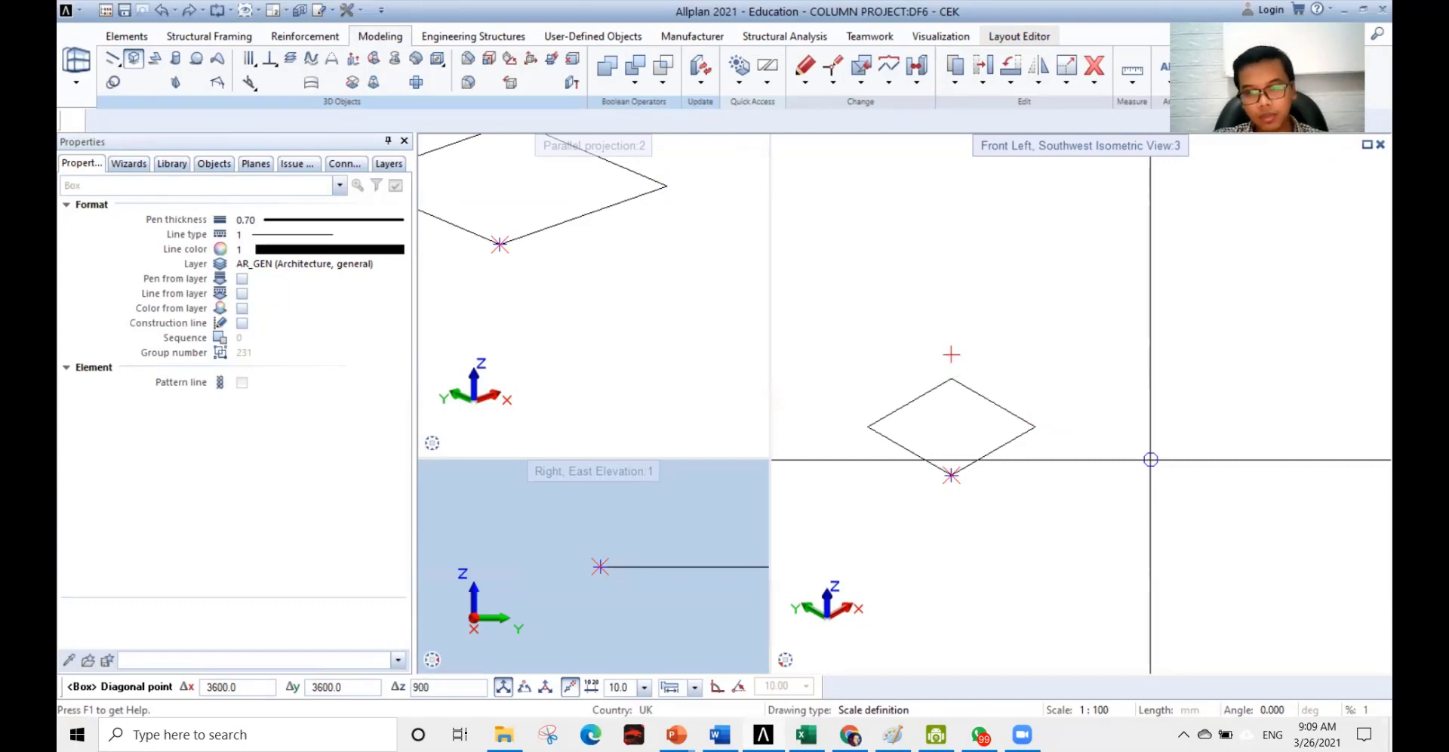
{"action": "key", "text": "Return"}
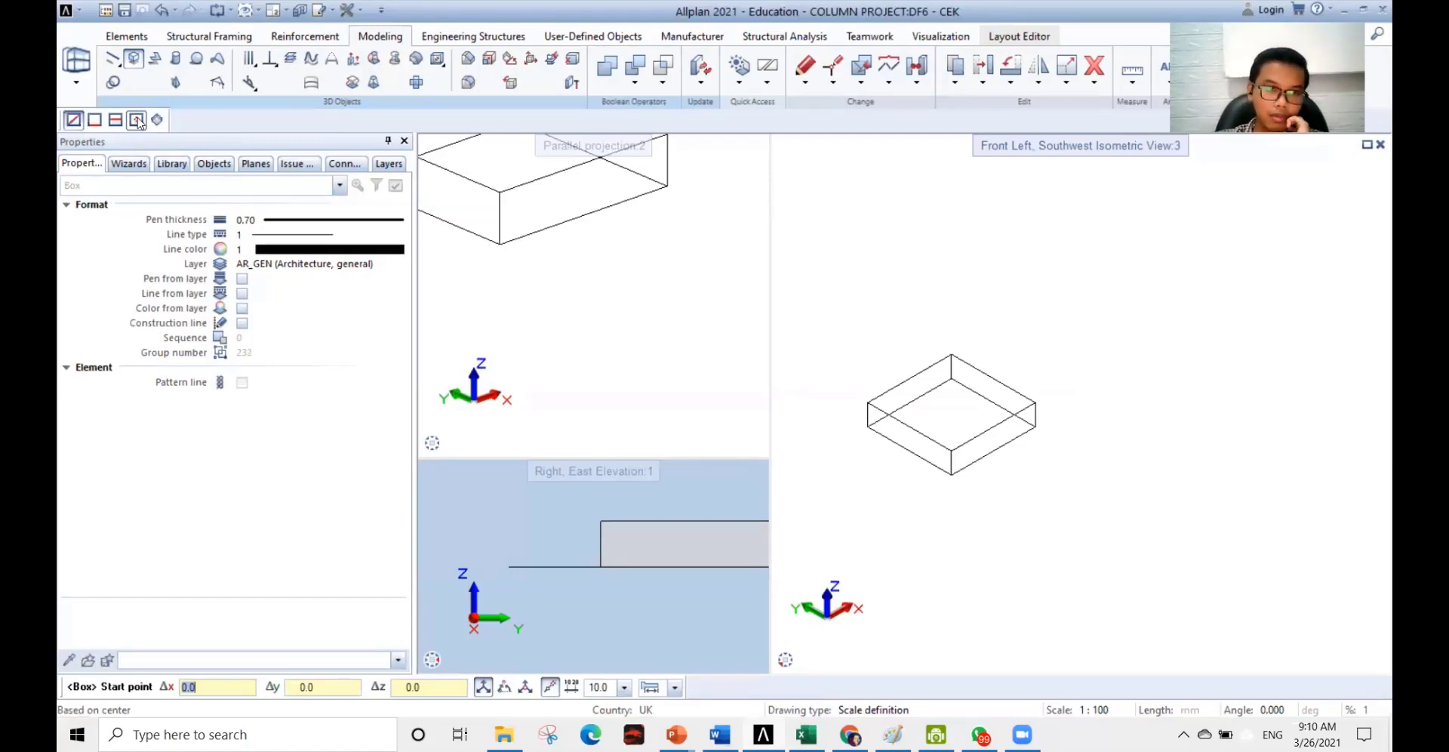
- Start a centre-based box at the midpoint of the diagonal between the front and back corners of the base's top face
{"action": "left_click", "coordinate": [136, 121]}
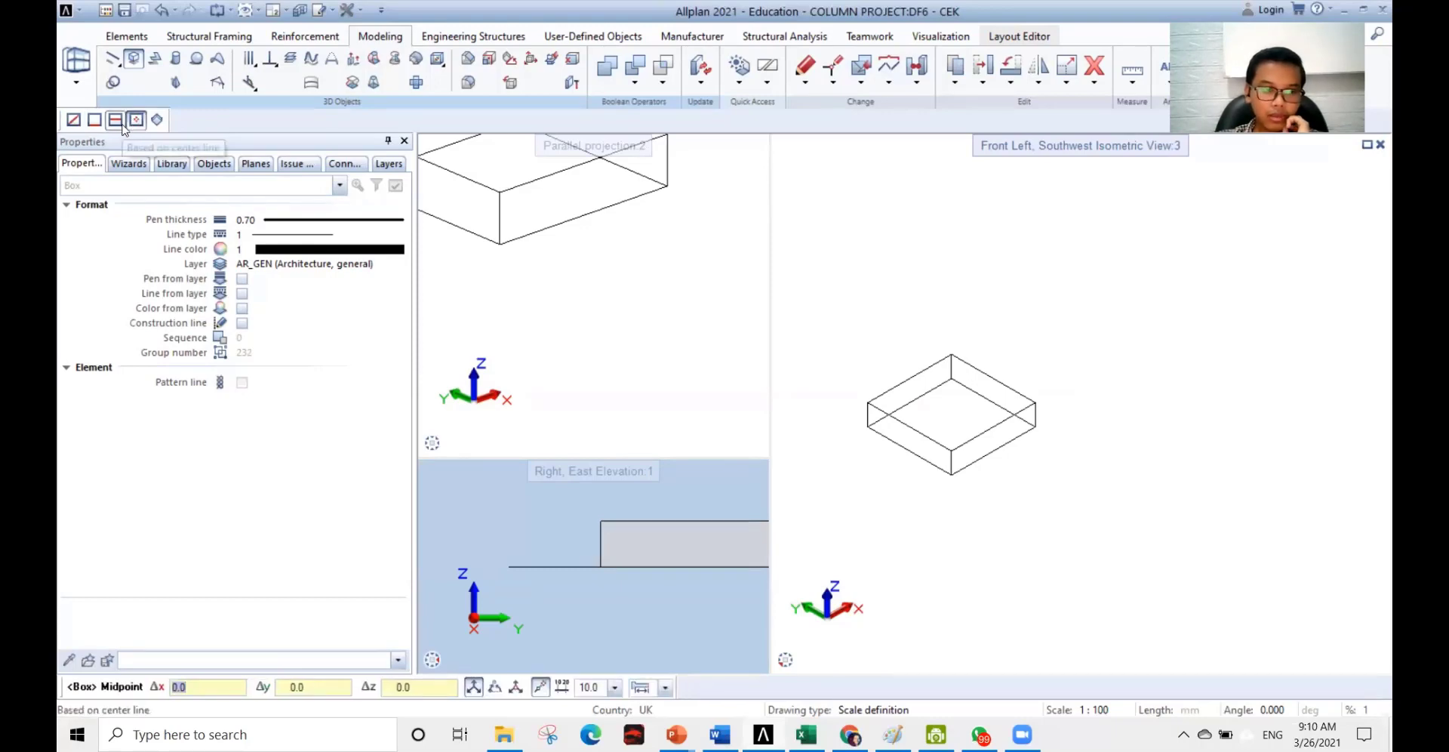
{"action": "scroll", "coordinate": [969, 400], "scroll_direction": "up", "scroll_amount": 4}
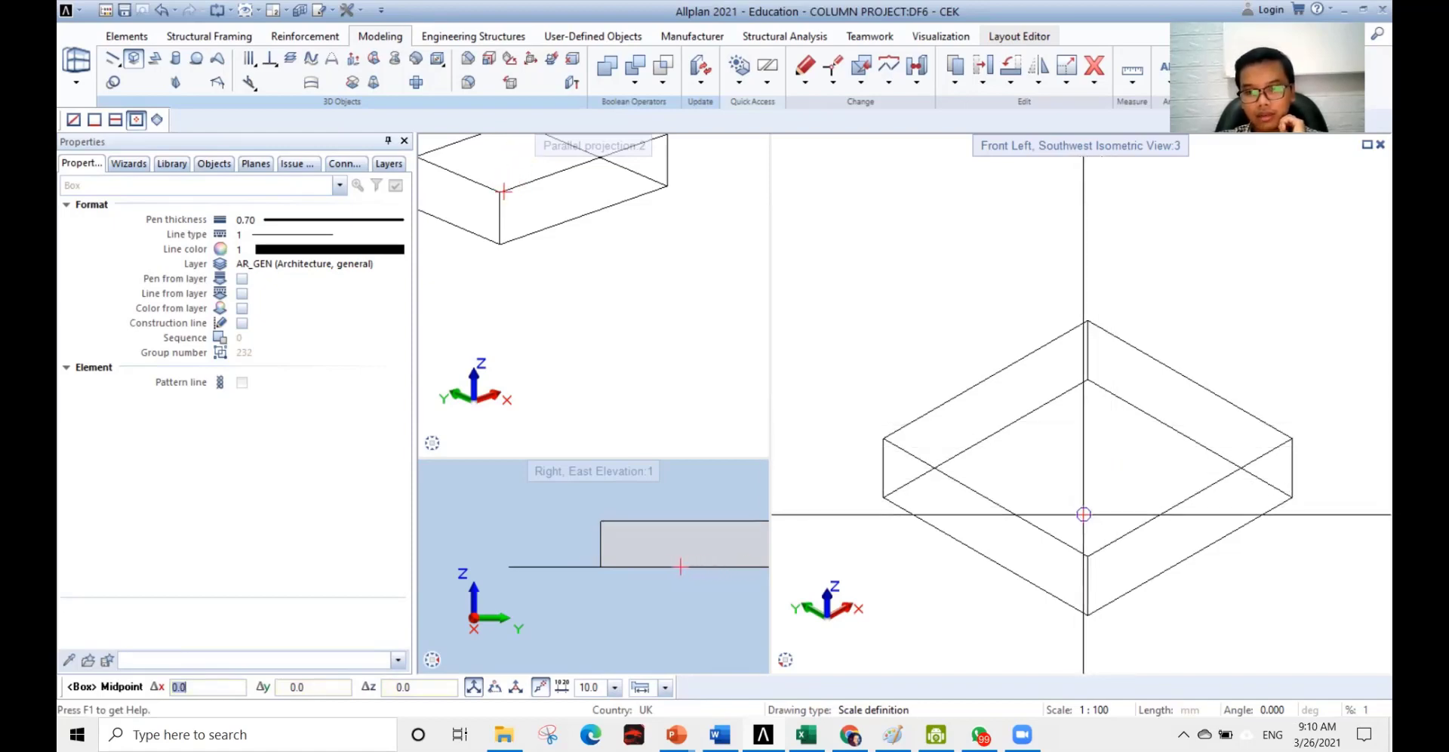
{"action": "right_click", "coordinate": [1085, 494]}
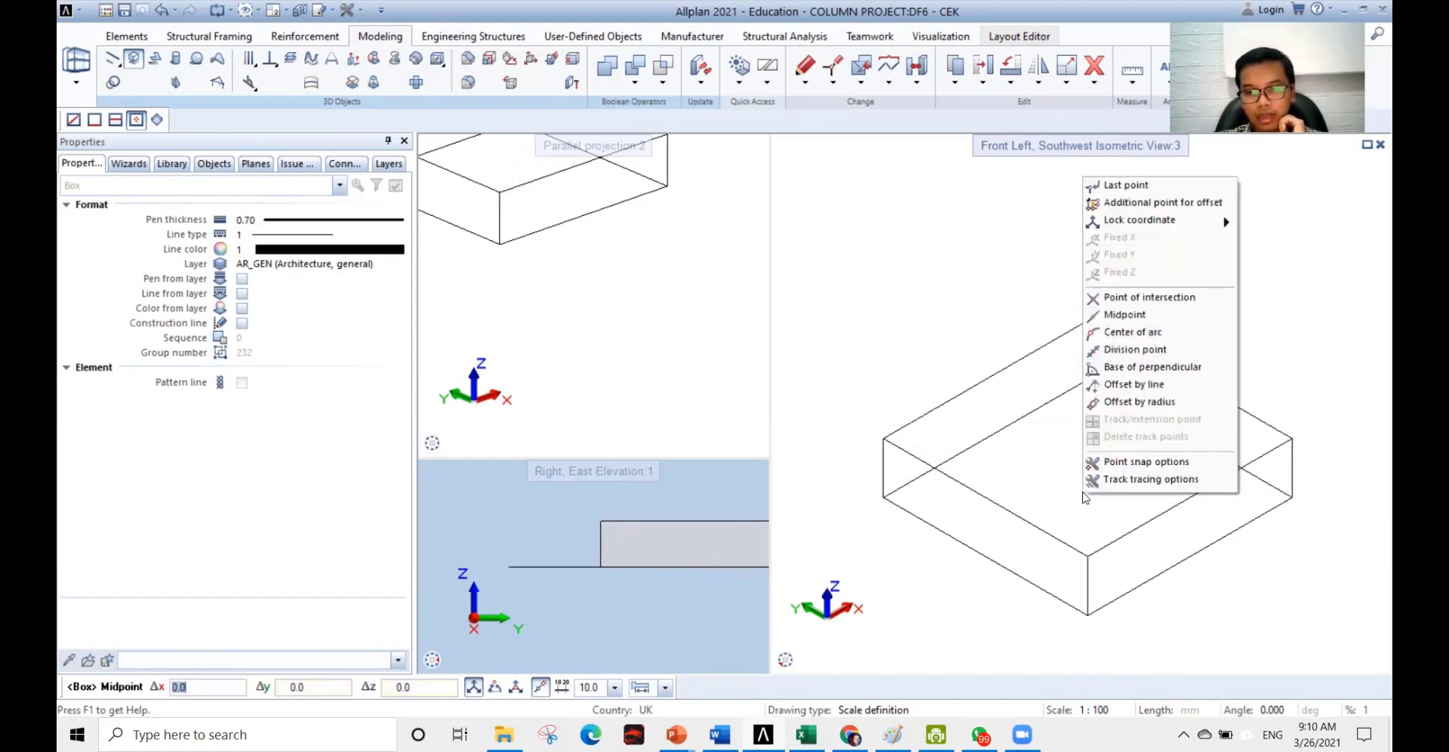
{"action": "left_click", "coordinate": [1140, 323]}
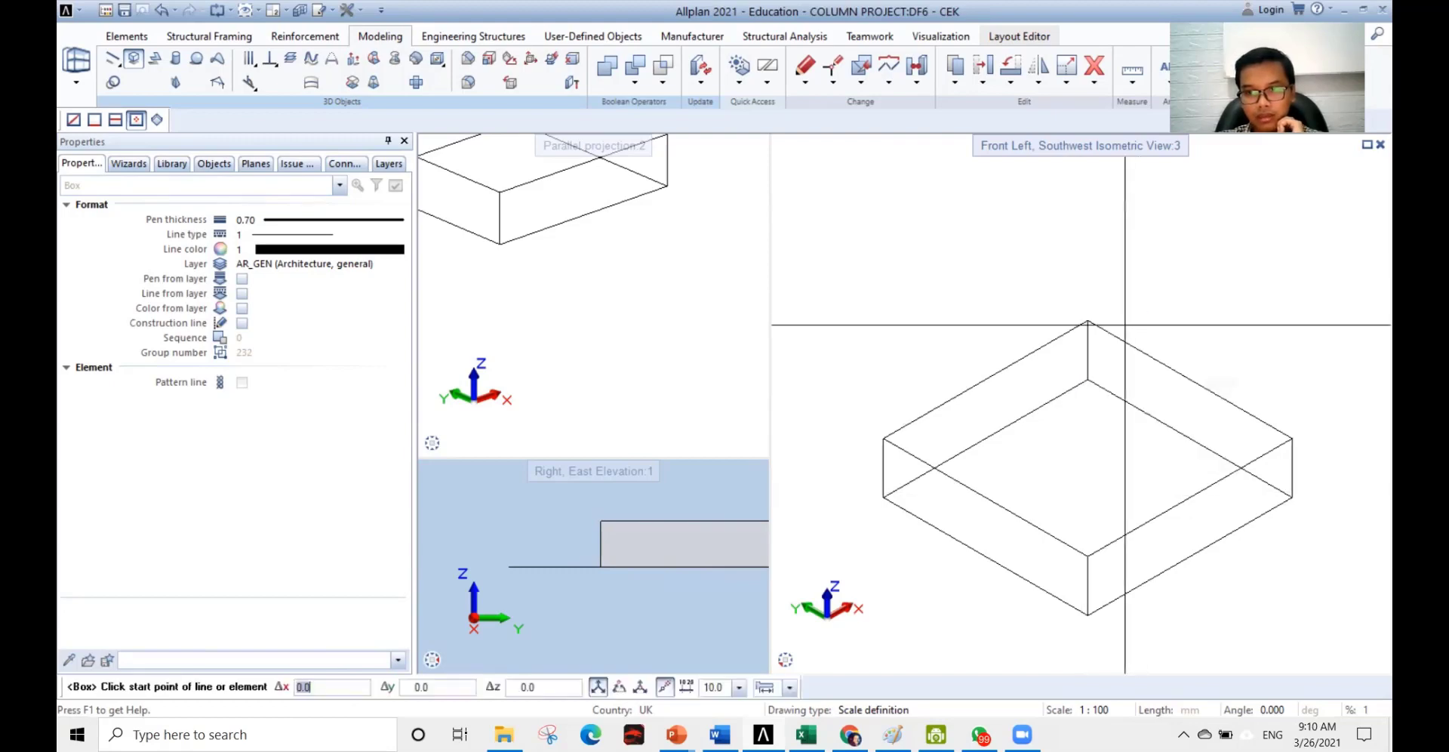
{"action": "left_click", "coordinate": [1072, 543]}
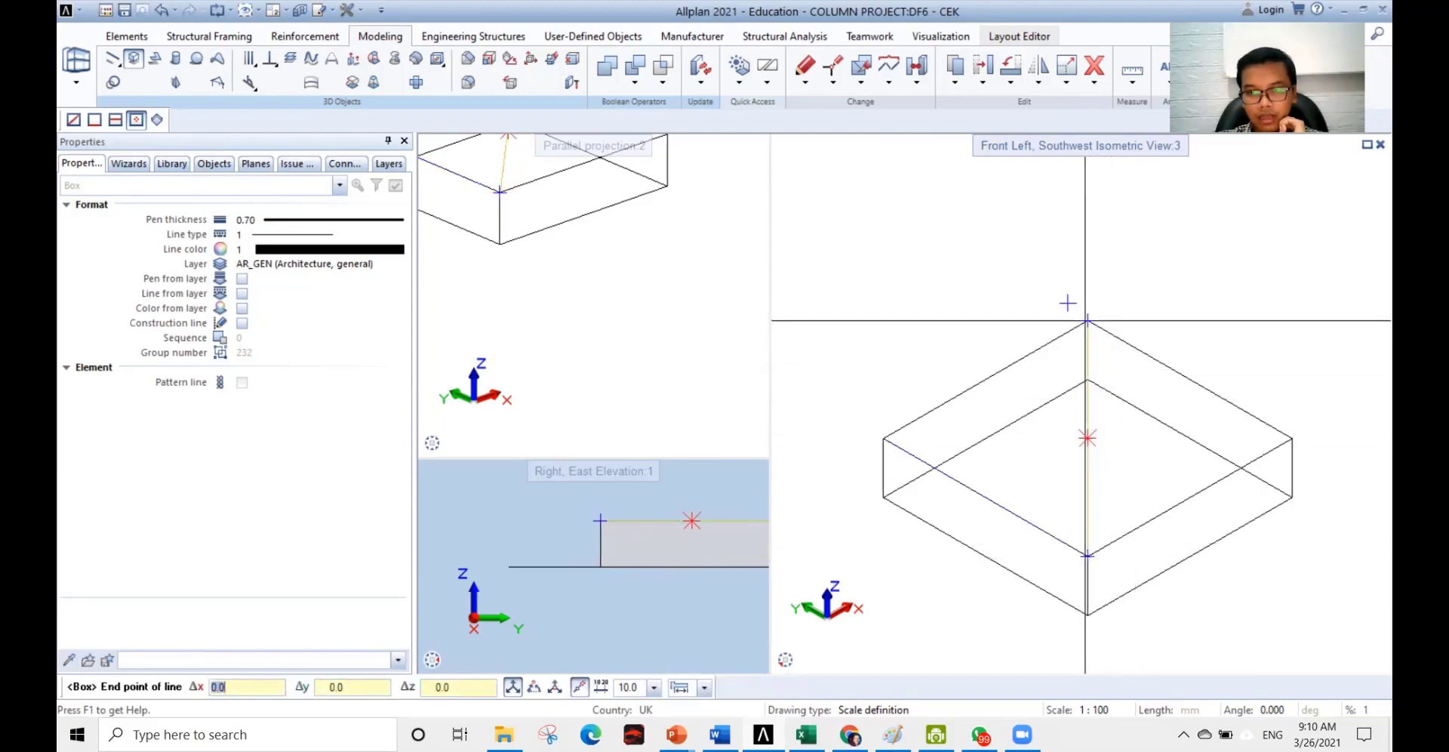
{"action": "left_click", "coordinate": [1087, 322]}
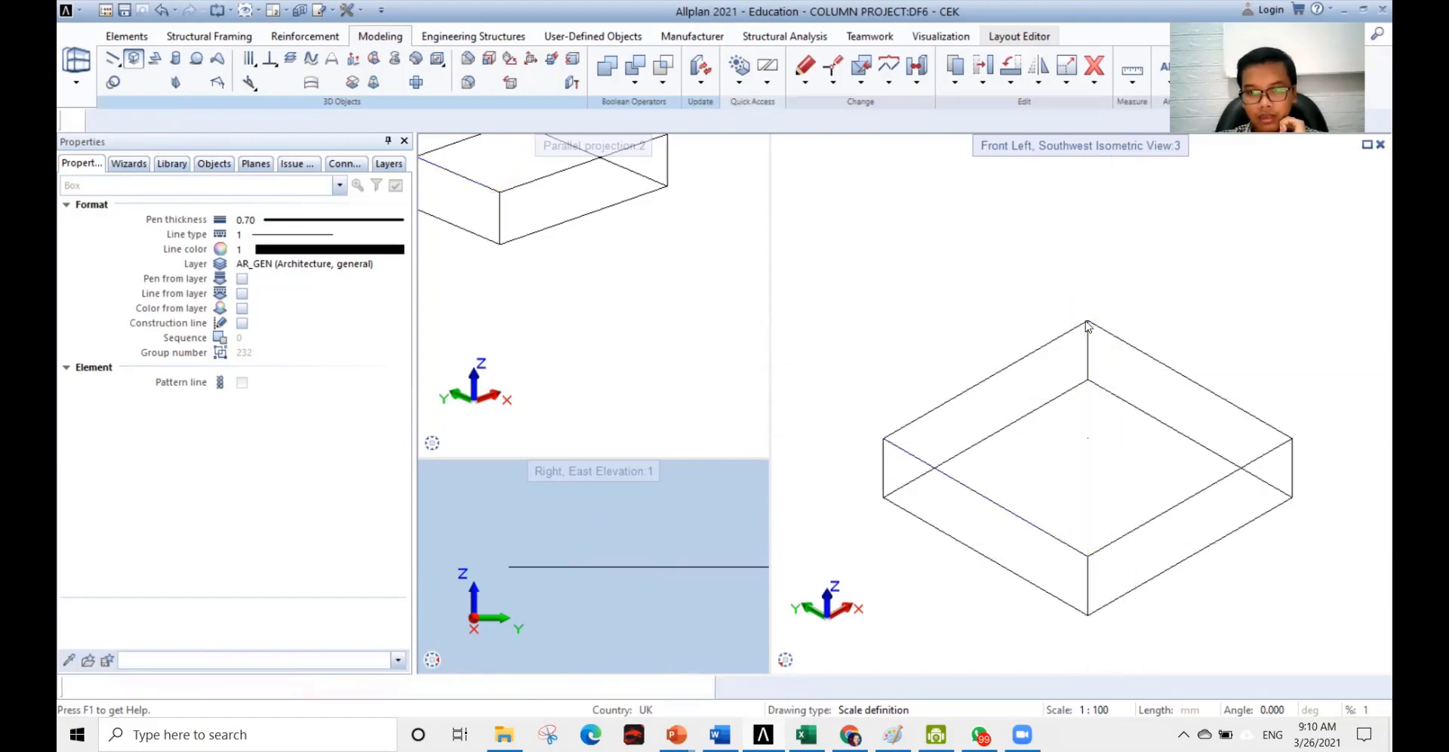
{"action": "left_click", "coordinate": [1088, 436]}
- Set the column box's diagonal offsets from its midpoint to 900 in X, 800 in Y and 2000 in Z
{"action": "scroll", "coordinate": [1113, 461], "scroll_direction": "up", "scroll_amount": 2}
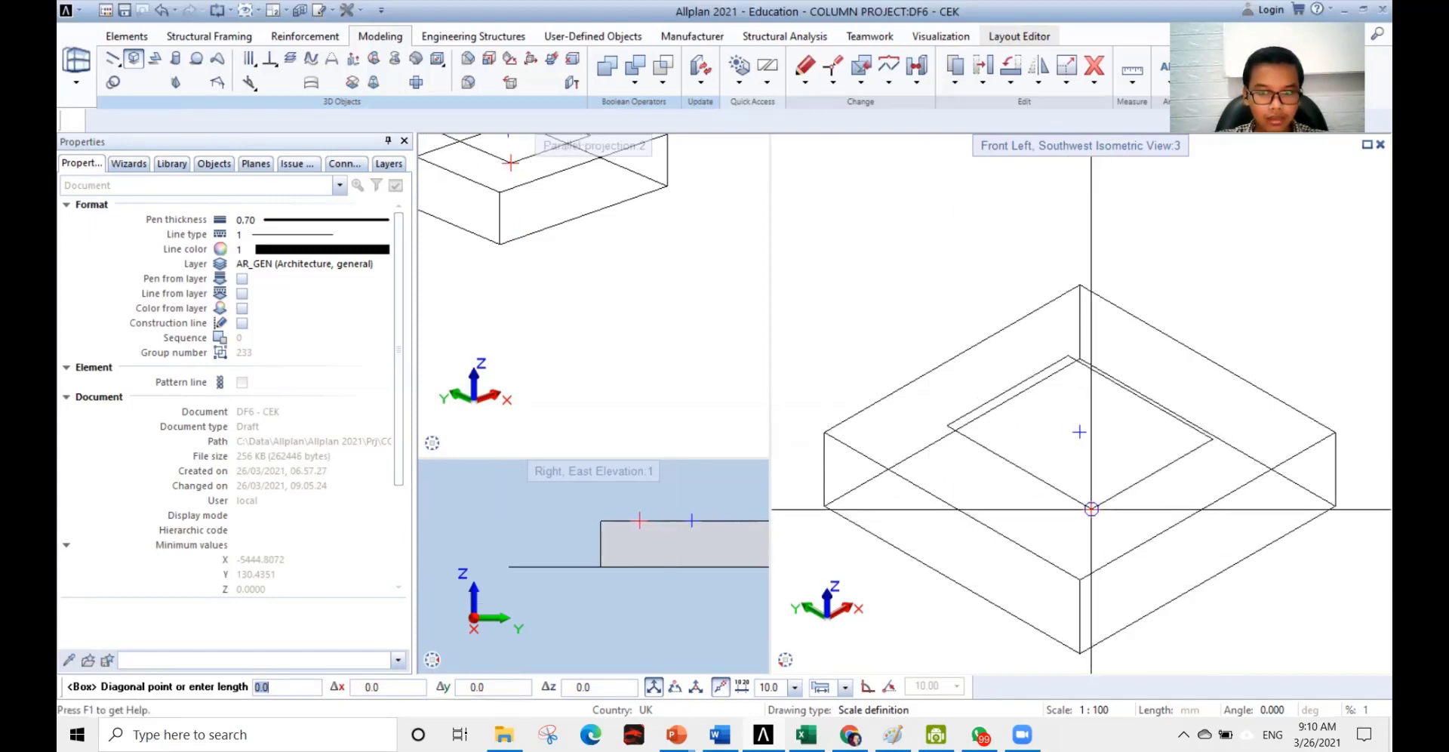
{"action": "key", "text": "Tab"}
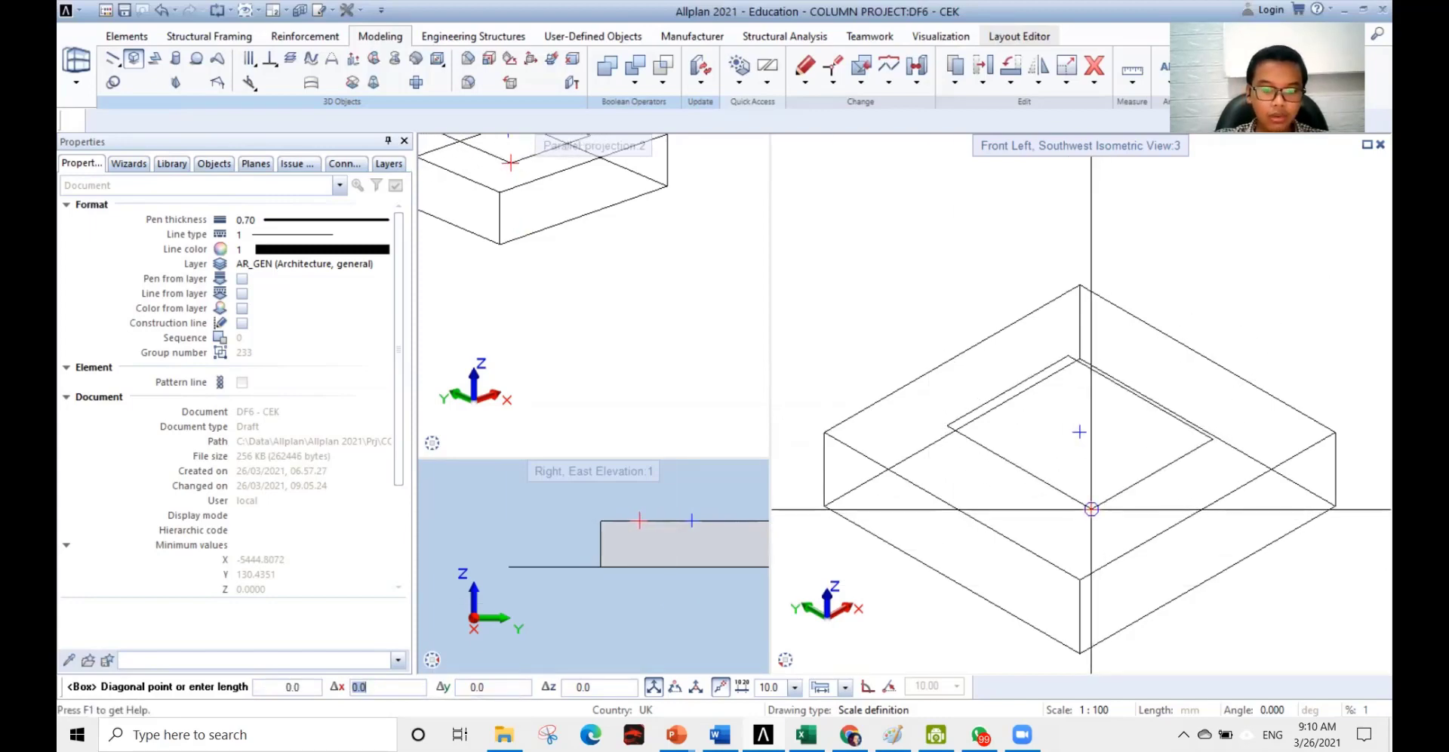
{"action": "type", "text": "900"}
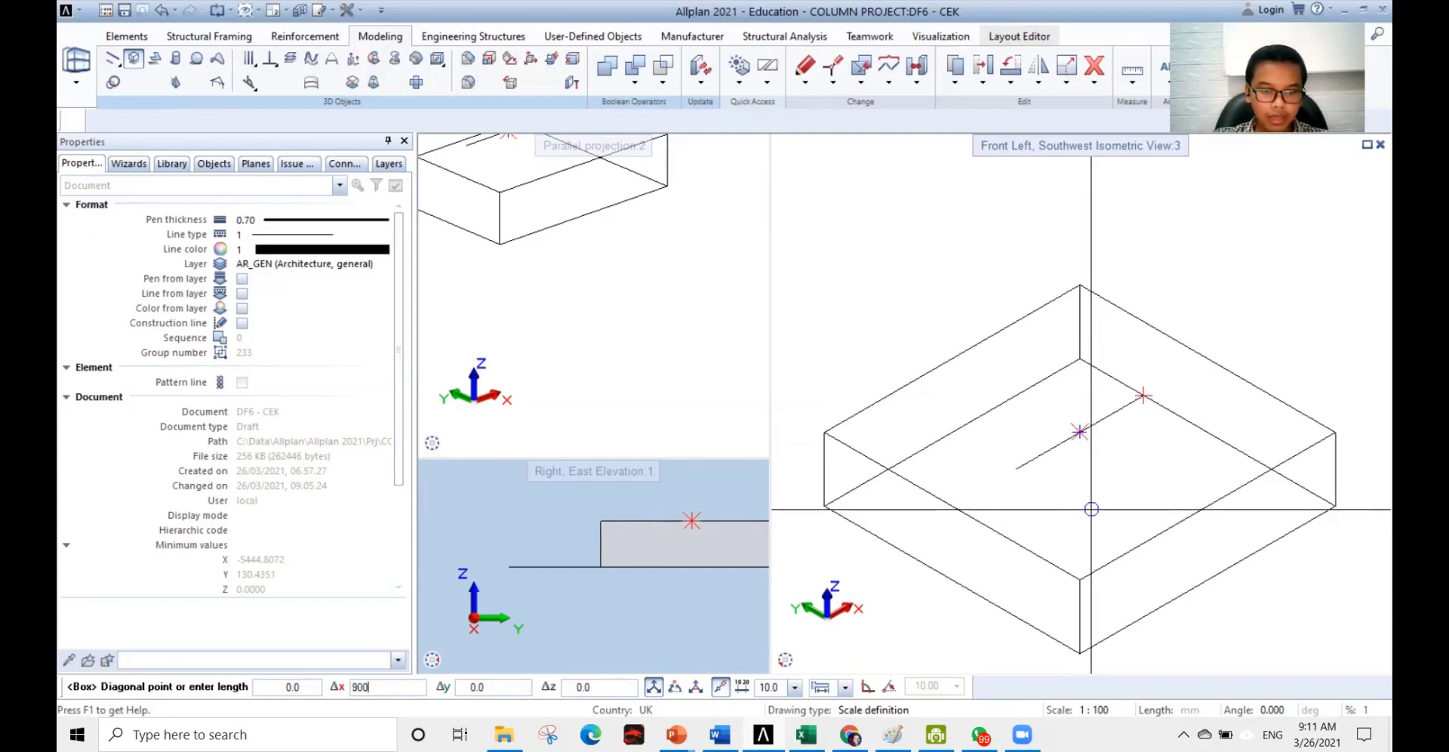
{"action": "key", "text": "Tab"}
{"action": "type", "text": "800"}
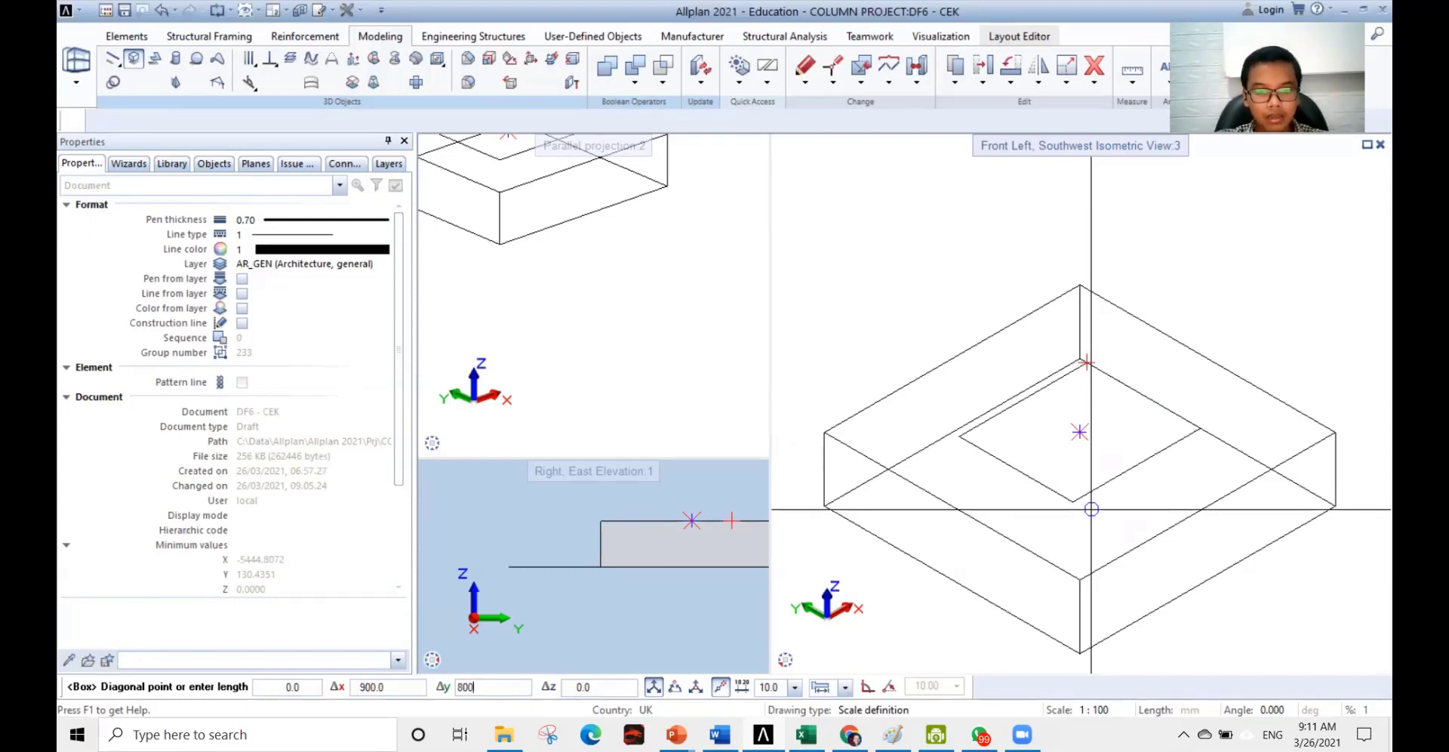
{"action": "key", "text": "Tab"}
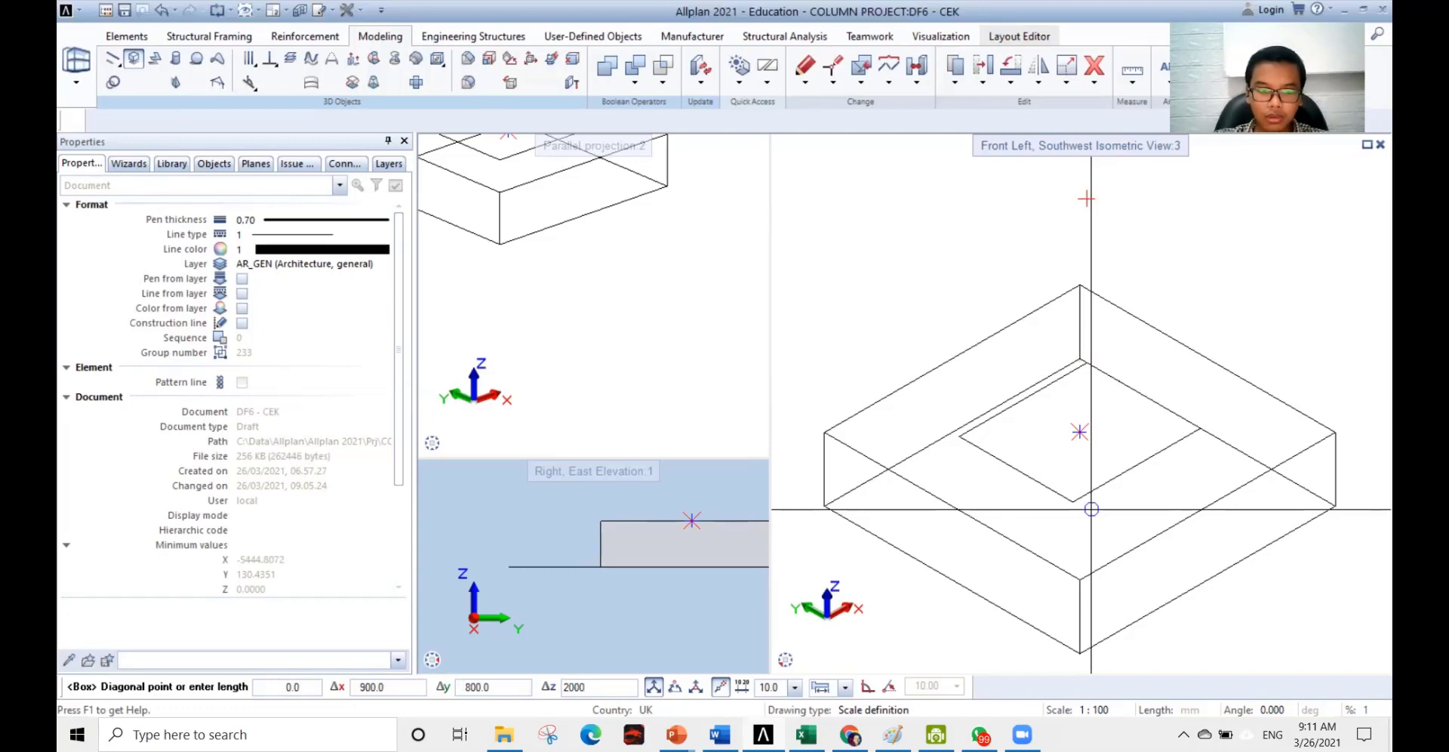
{"action": "type", "text": "2000"}
{"action": "key", "text": "Return"}
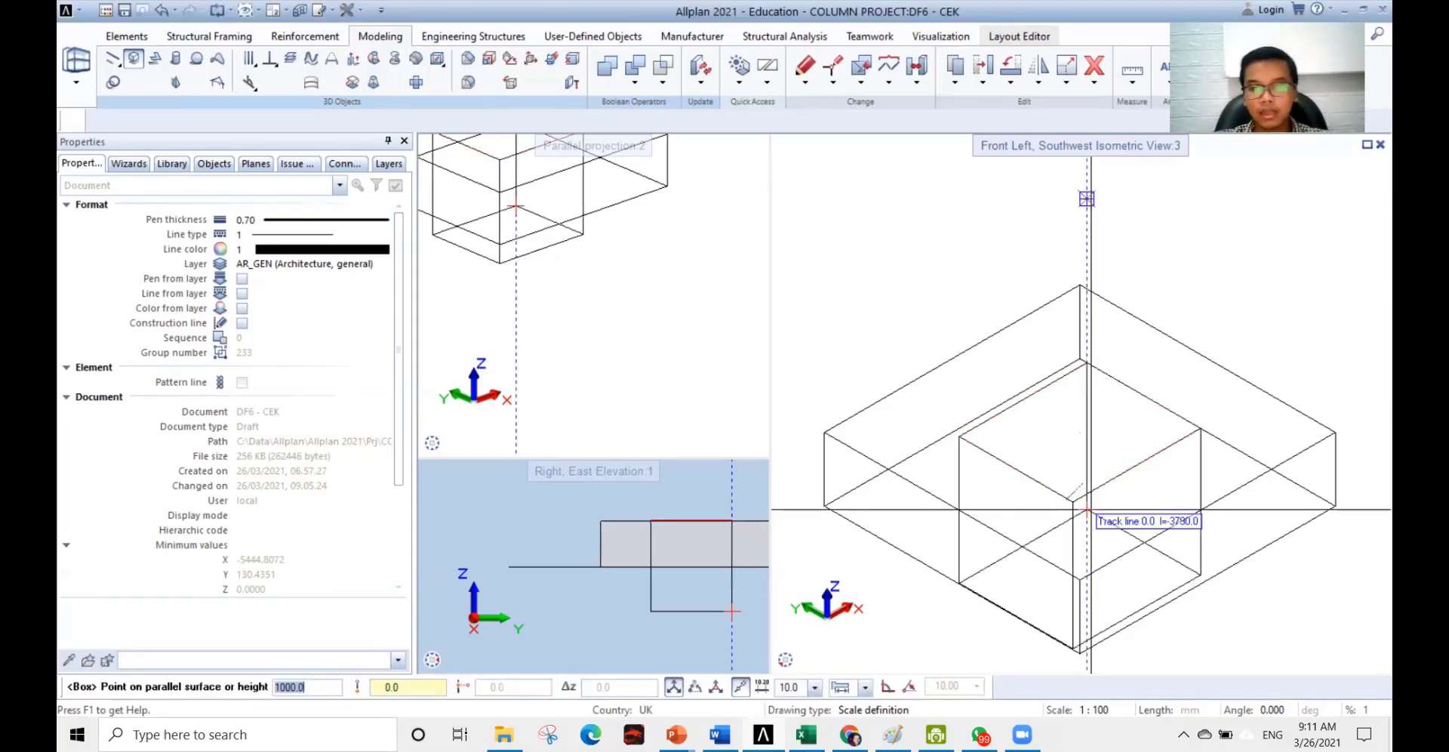
- Complete the column box by confirming its height upward from the top of the footing base
{"action": "scroll", "coordinate": [1222, 366], "scroll_direction": "down", "scroll_amount": 5}
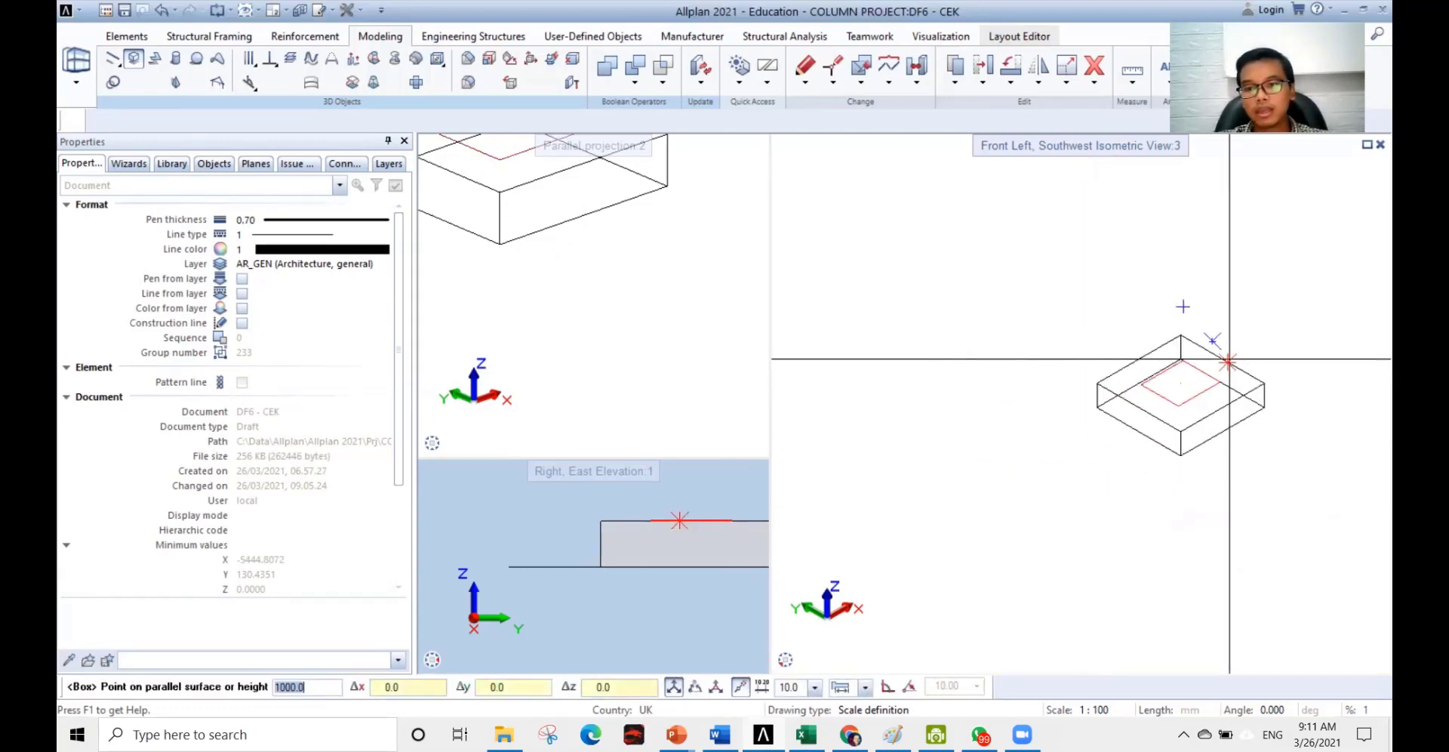
{"action": "middle_click_drag", "start_coordinate": [1223, 359], "coordinate": [1004, 415]}
{"action": "scroll", "coordinate": [999, 415], "scroll_direction": "up", "scroll_amount": 2}
{"action": "scroll", "coordinate": [1011, 411], "scroll_direction": "up", "scroll_amount": 2}
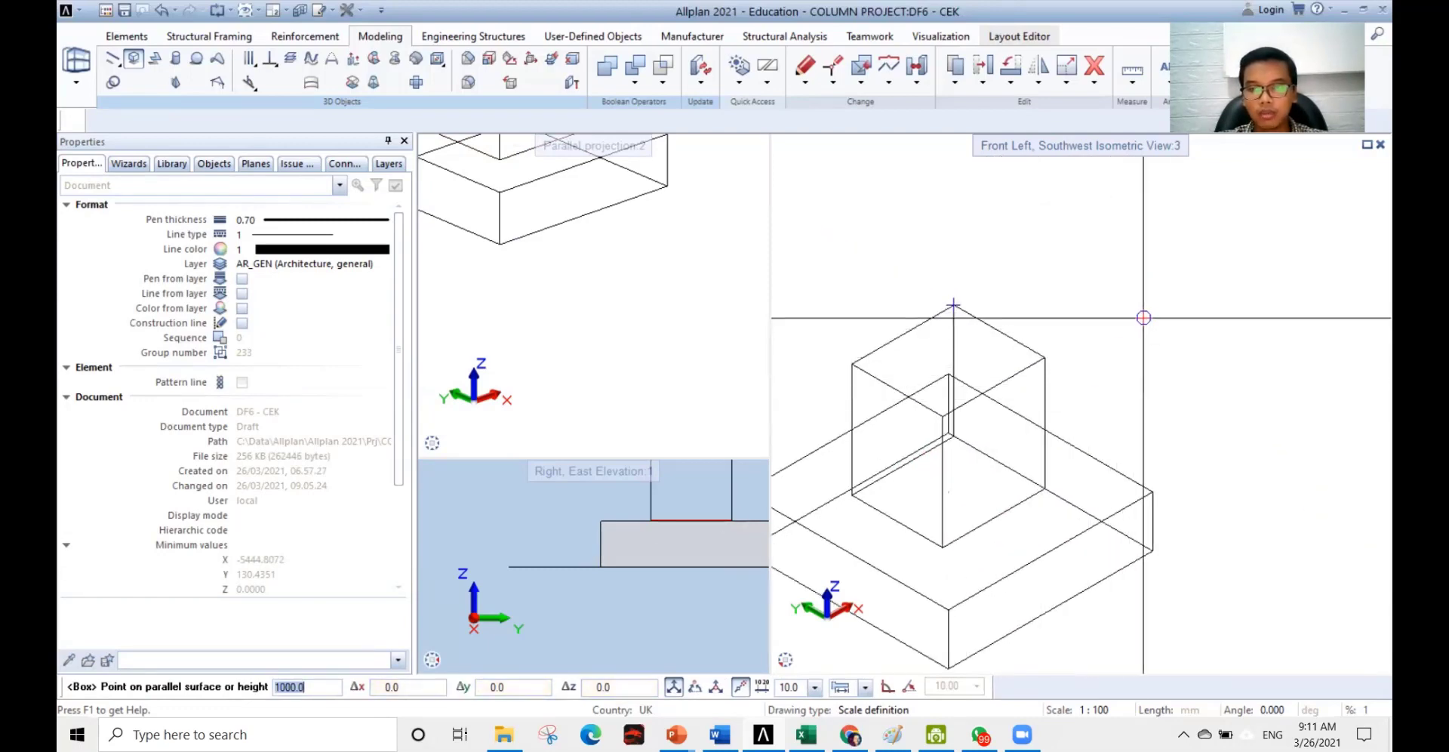
{"action": "scroll", "coordinate": [1143, 317], "scroll_direction": "down", "scroll_amount": 2}
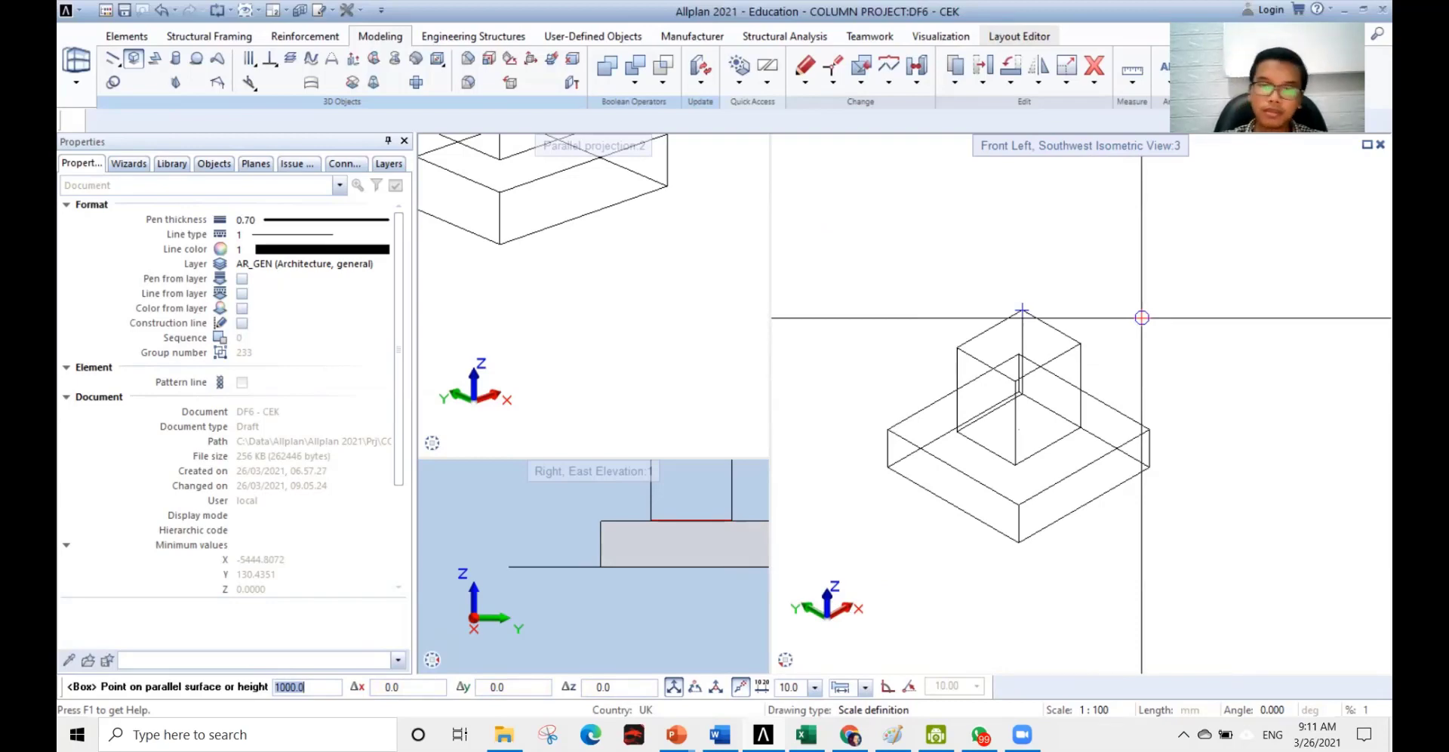
{"action": "key", "text": "Return"}
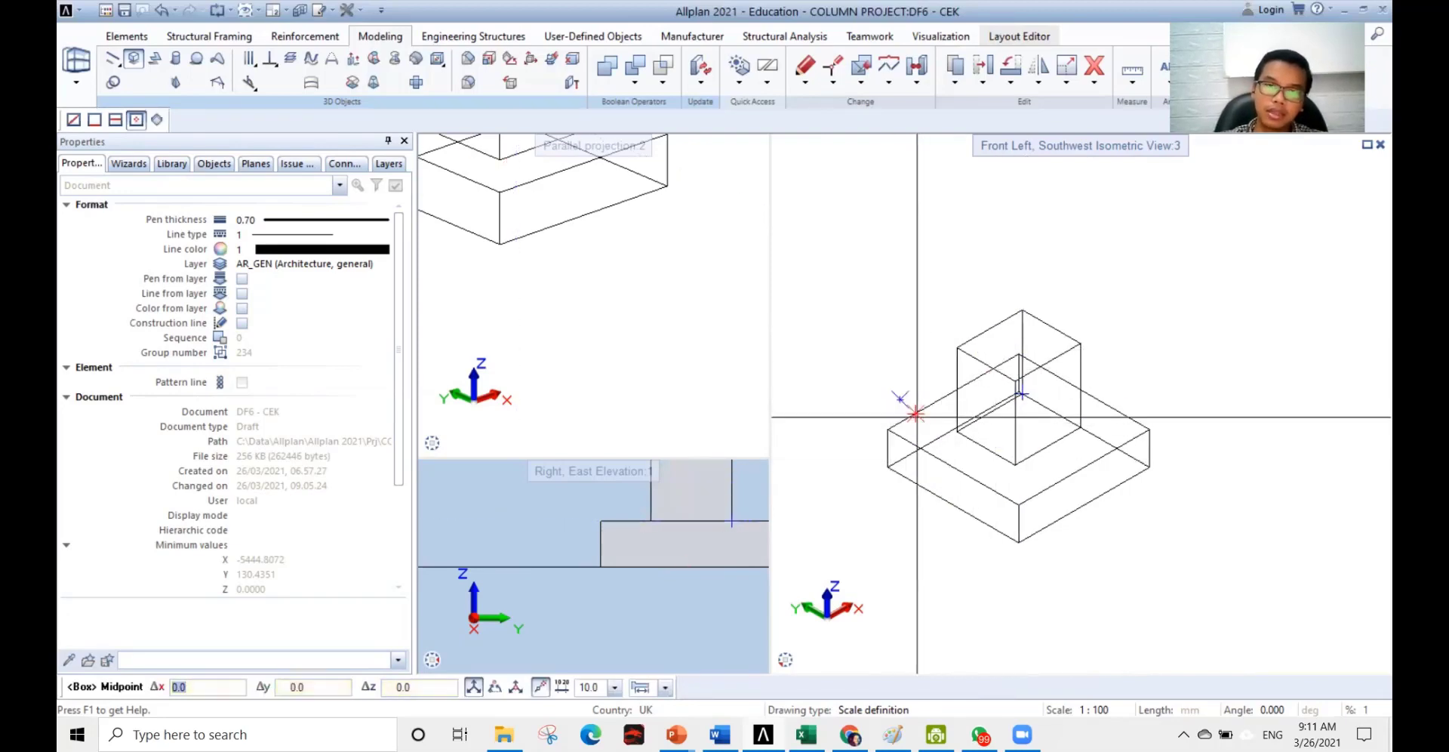
- Switch the Southwest Isometric viewport to Plan view
{"action": "scroll", "coordinate": [1087, 507], "scroll_direction": "down", "scroll_amount": 2}
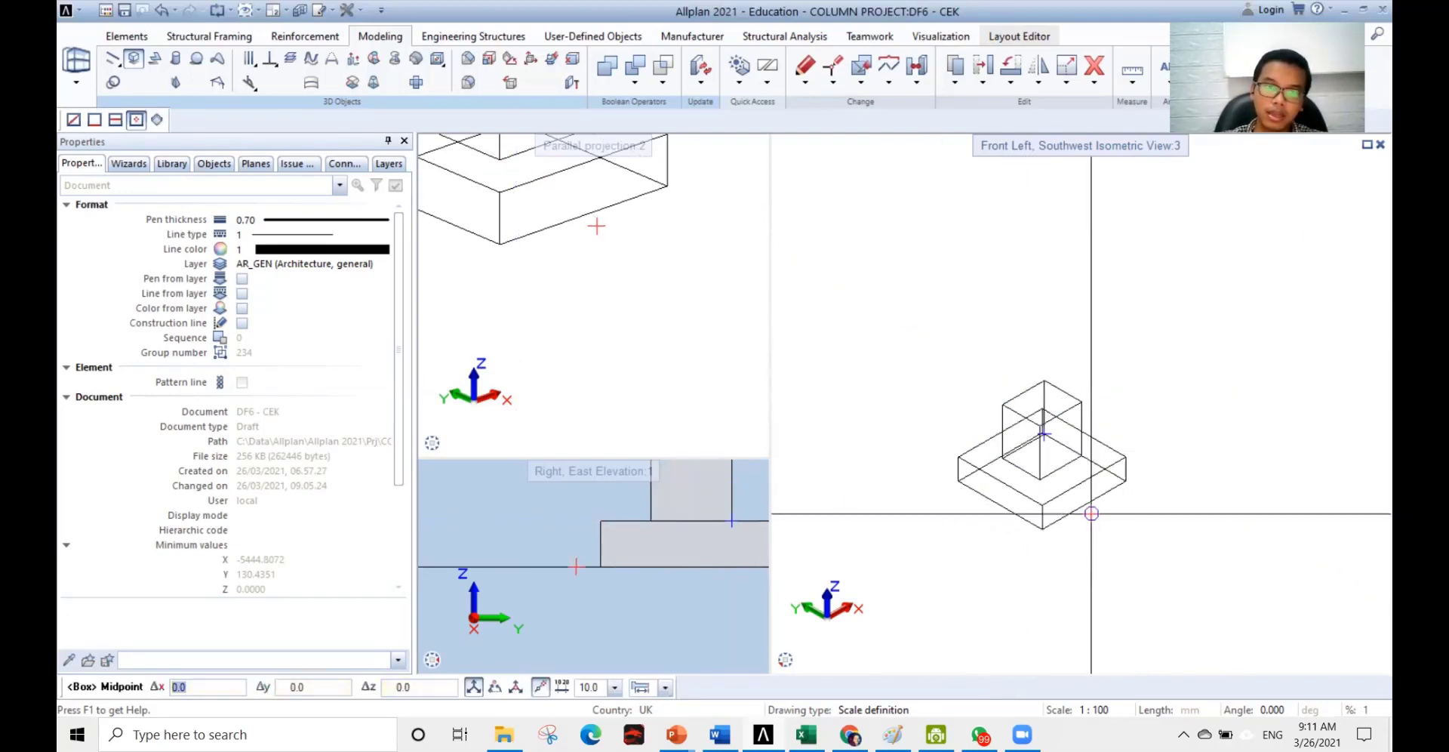
{"action": "scroll", "coordinate": [628, 312], "scroll_direction": "down", "scroll_amount": 3}
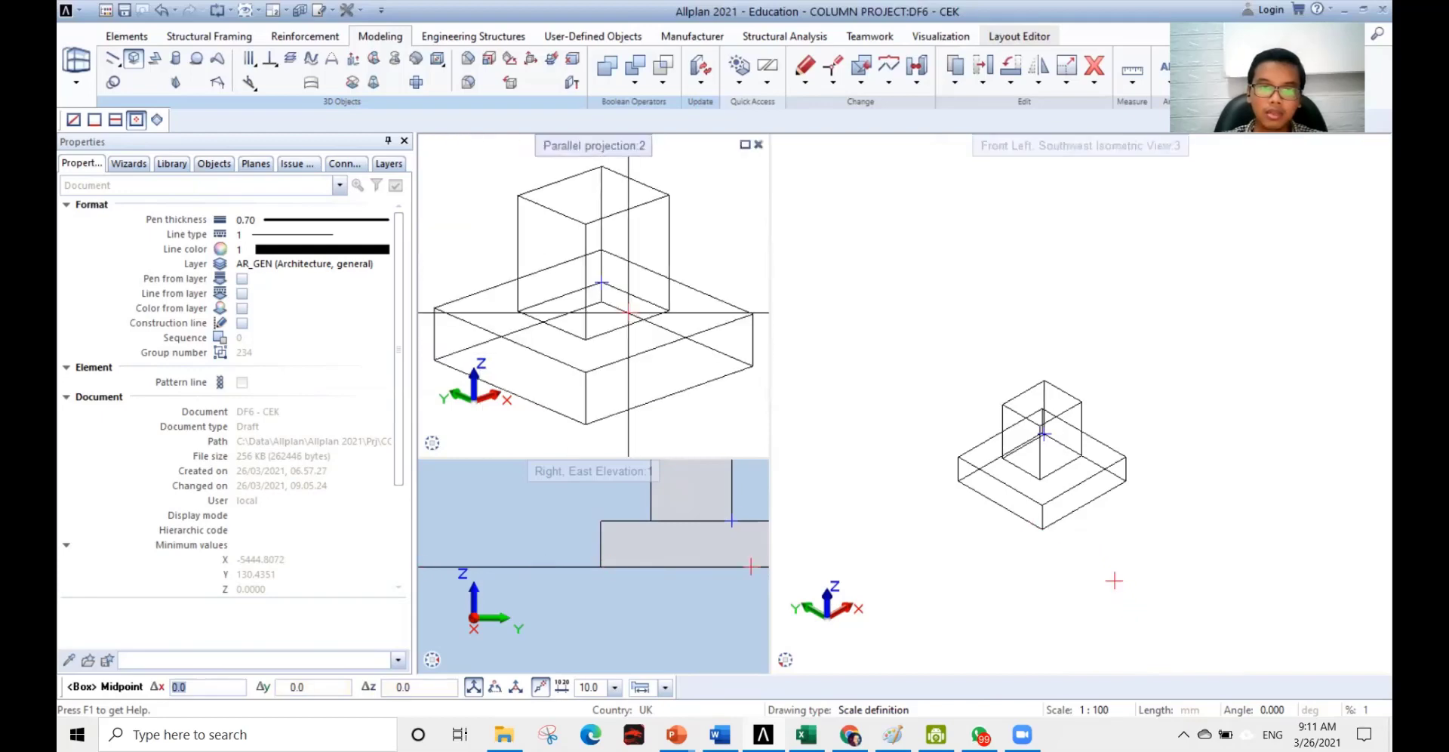
{"action": "scroll", "coordinate": [627, 312], "scroll_direction": "down", "scroll_amount": 2}
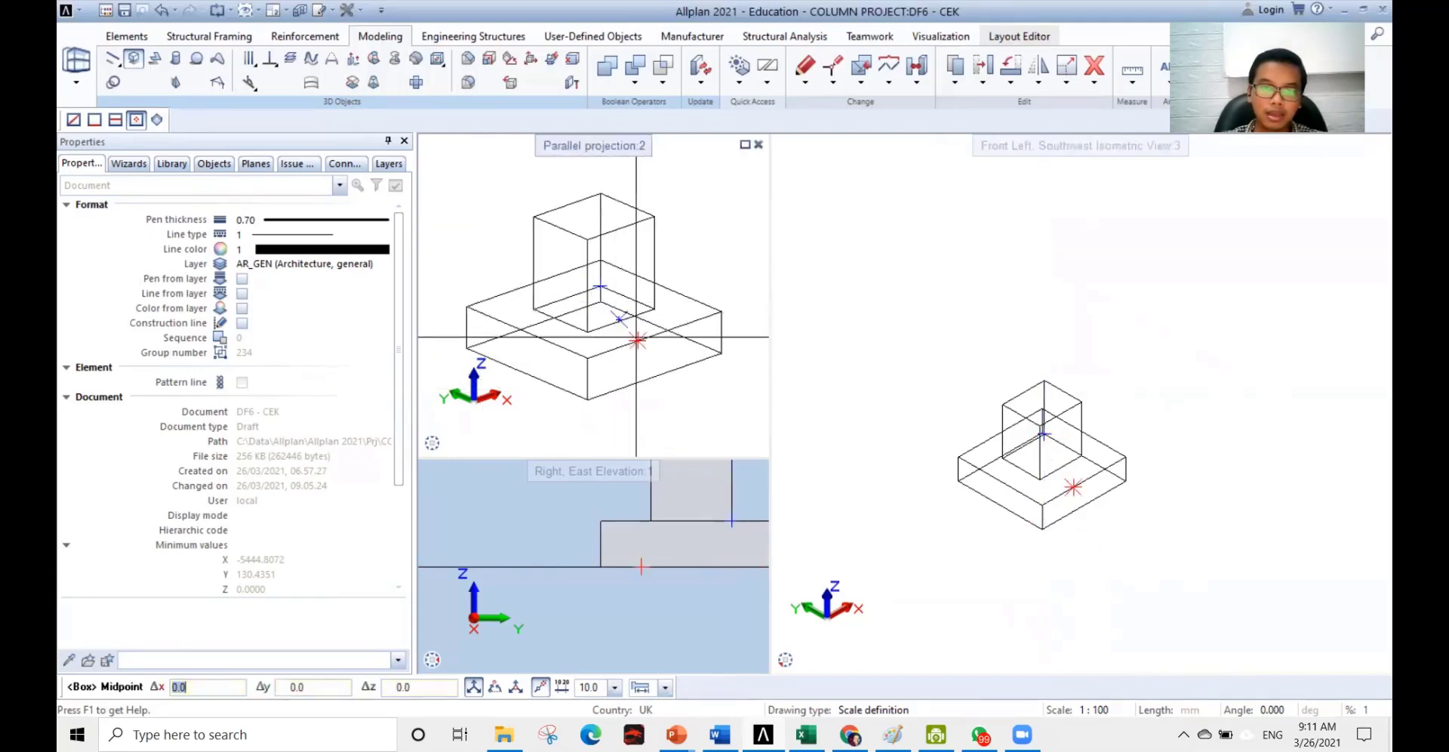
{"action": "scroll", "coordinate": [589, 594], "scroll_direction": "down", "scroll_amount": 4}
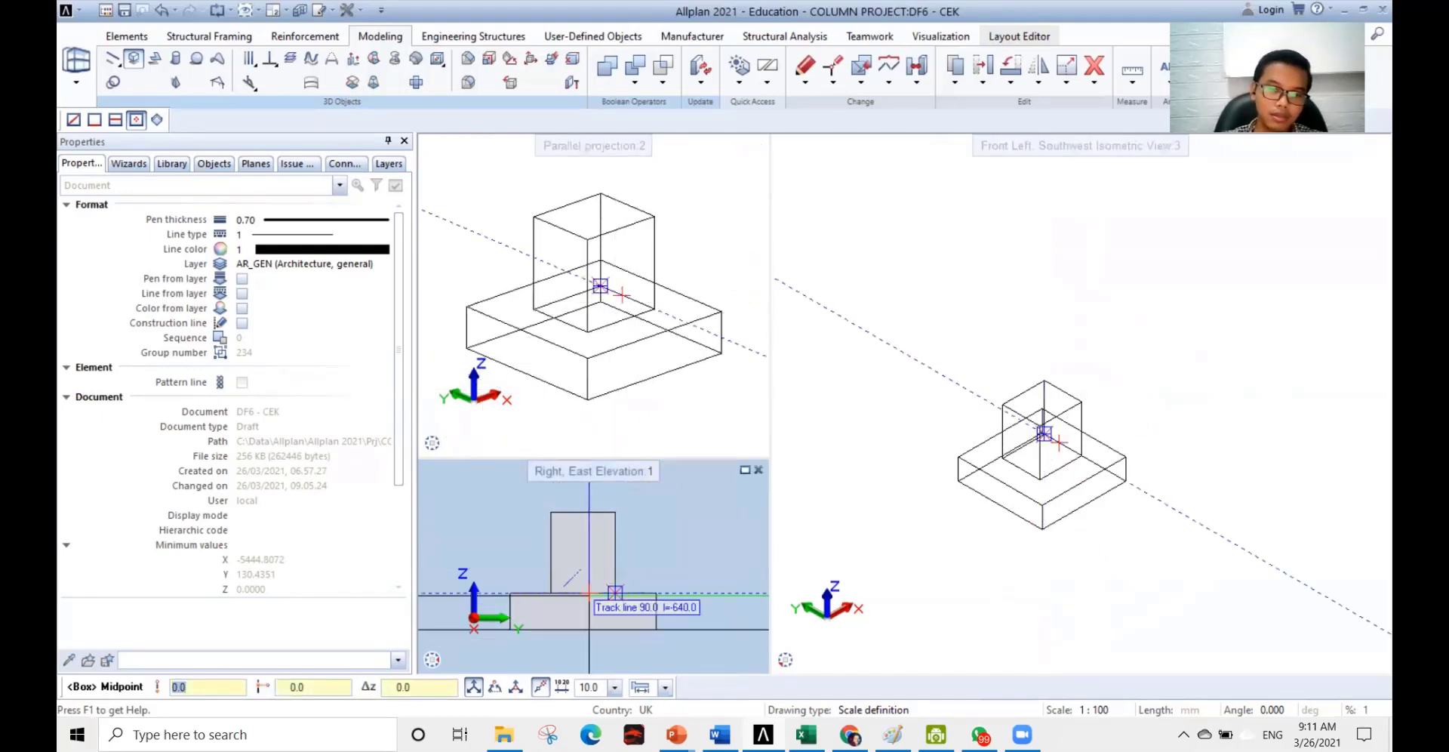
{"action": "scroll", "coordinate": [1018, 517], "scroll_direction": "up", "scroll_amount": 2}
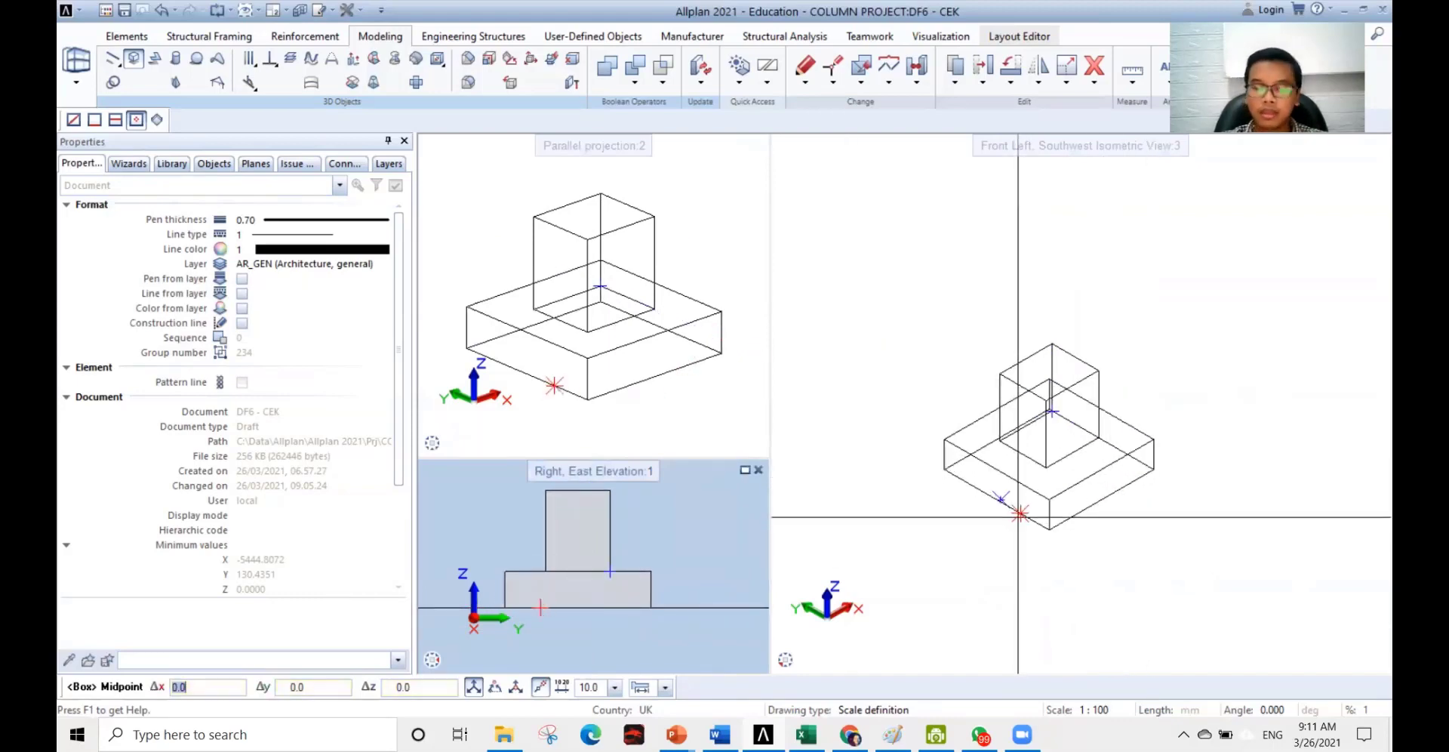
{"action": "scroll", "coordinate": [1072, 494], "scroll_direction": "up", "scroll_amount": 1}
{"action": "mouse_move", "coordinate": [786, 656]}
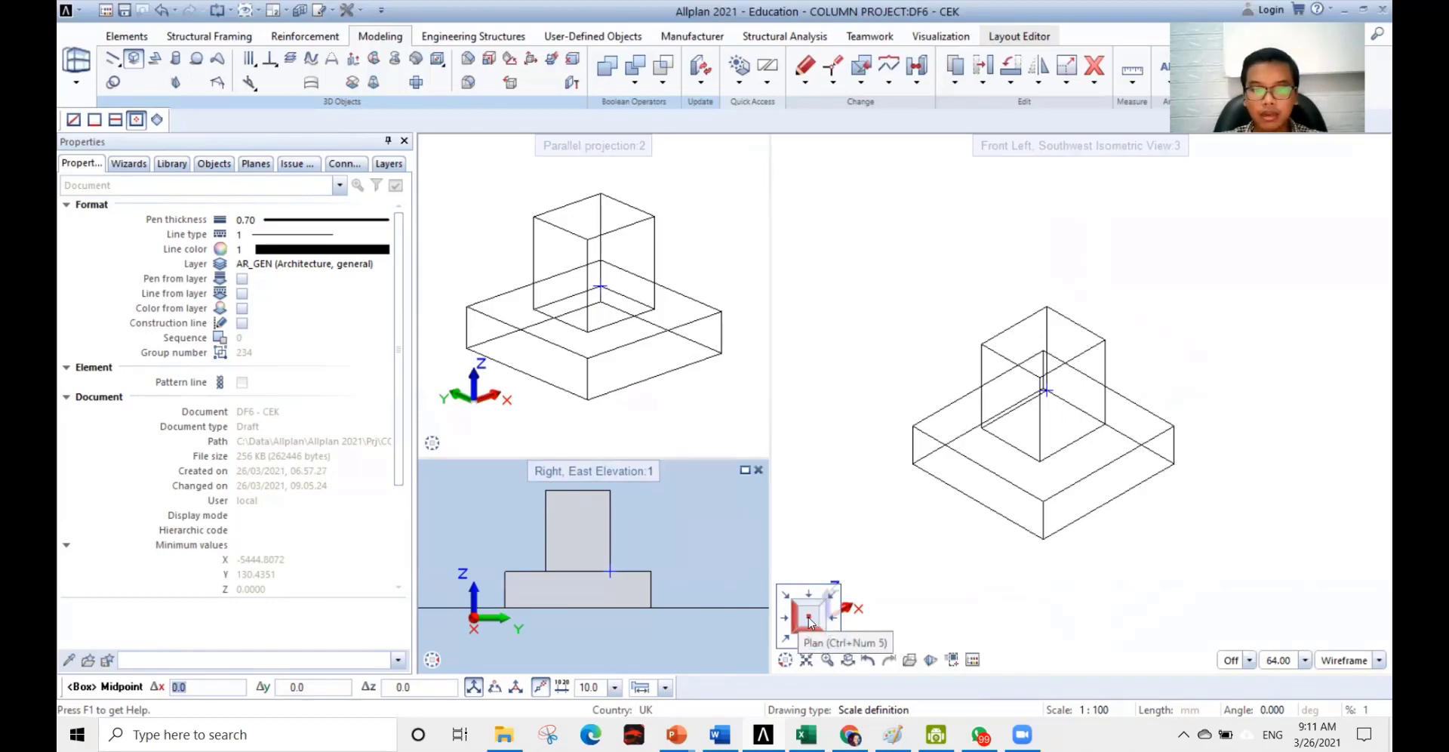
{"action": "left_click", "coordinate": [809, 619]}
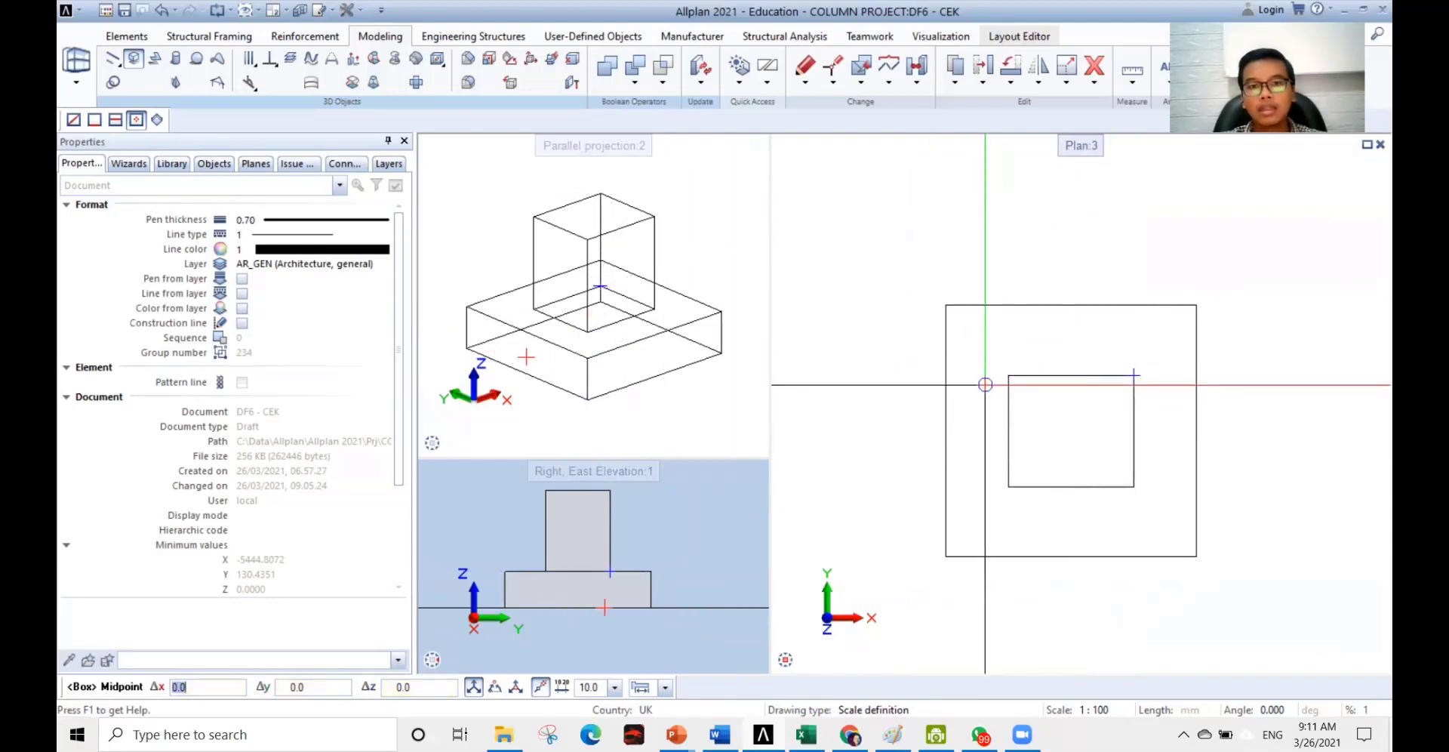
- Create a Right, East Elevation view of the footing and column and place it to the right of the plan
{"action": "left_click", "coordinate": [296, 39]}
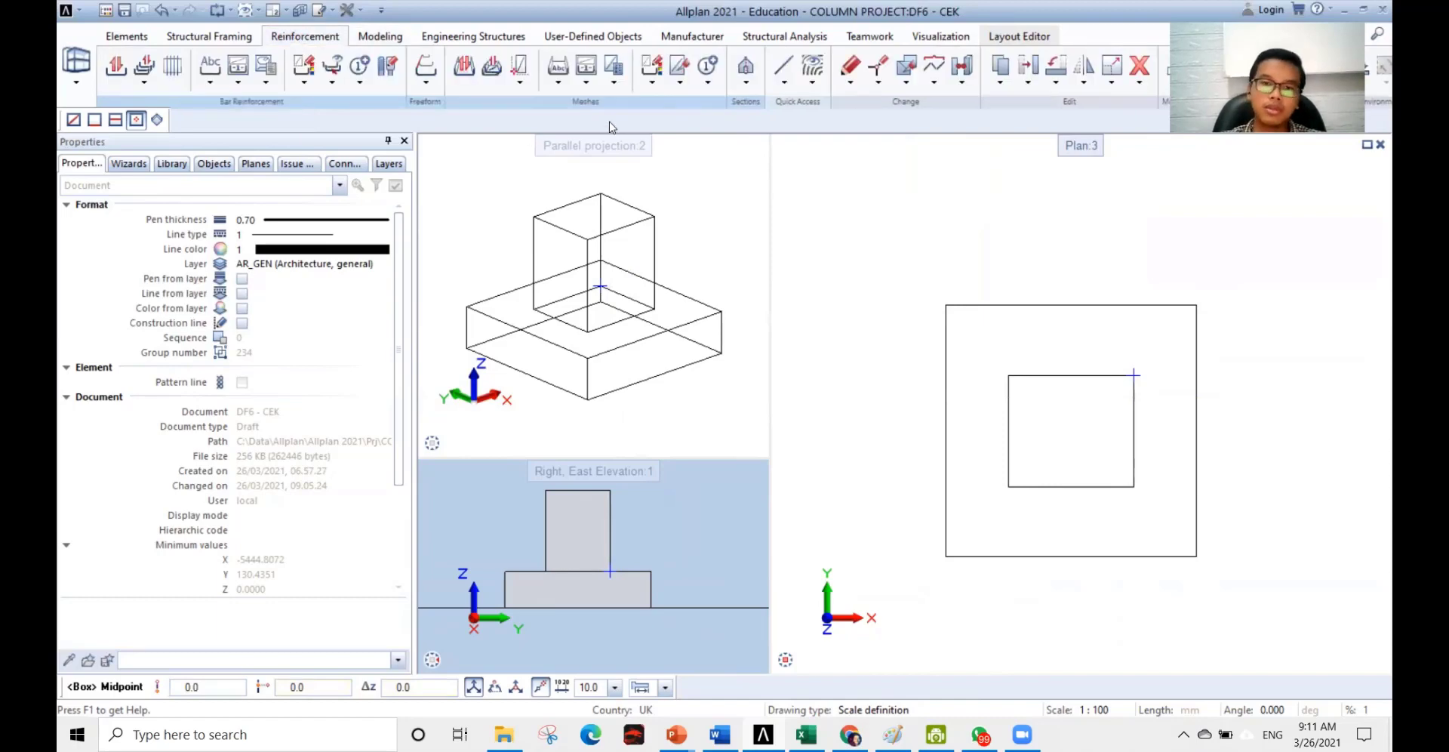
{"action": "left_click", "coordinate": [749, 89]}
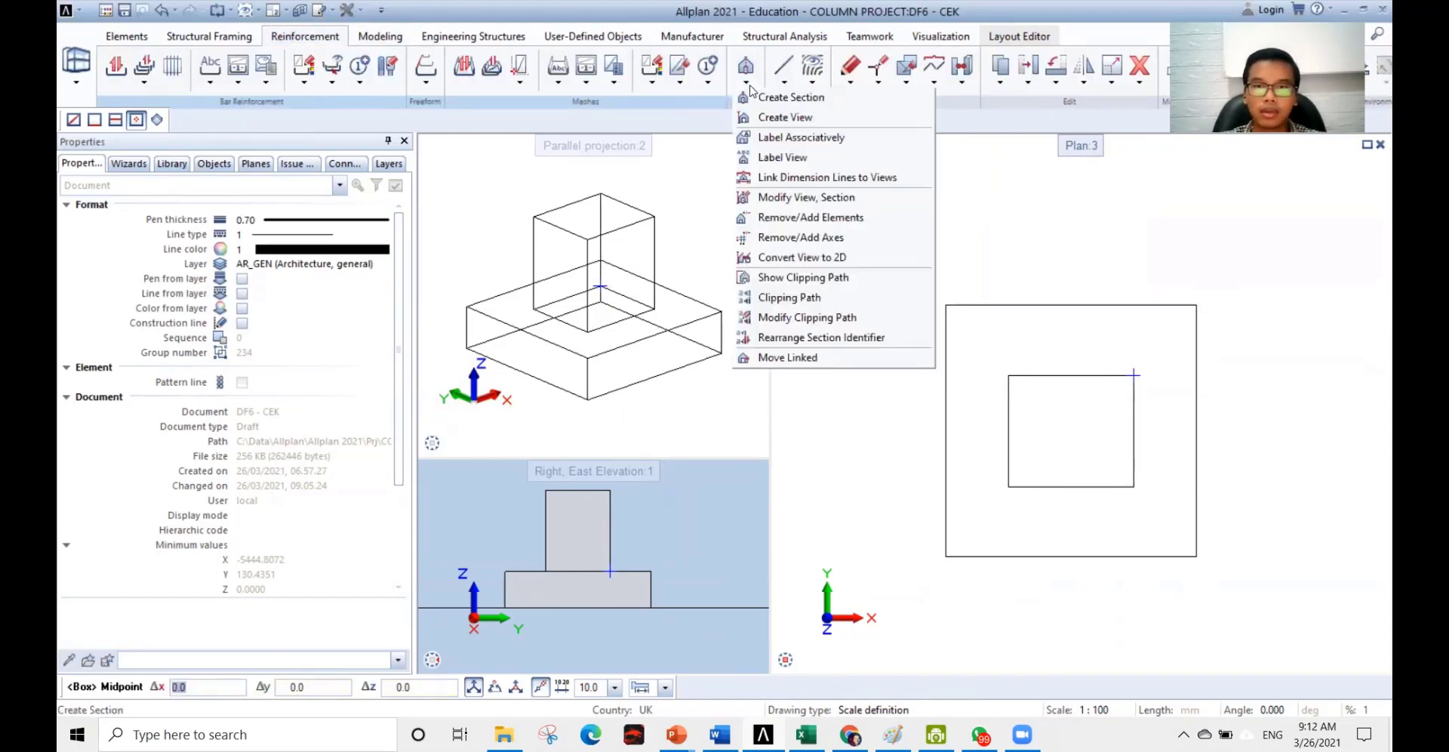
{"action": "left_click", "coordinate": [782, 118]}
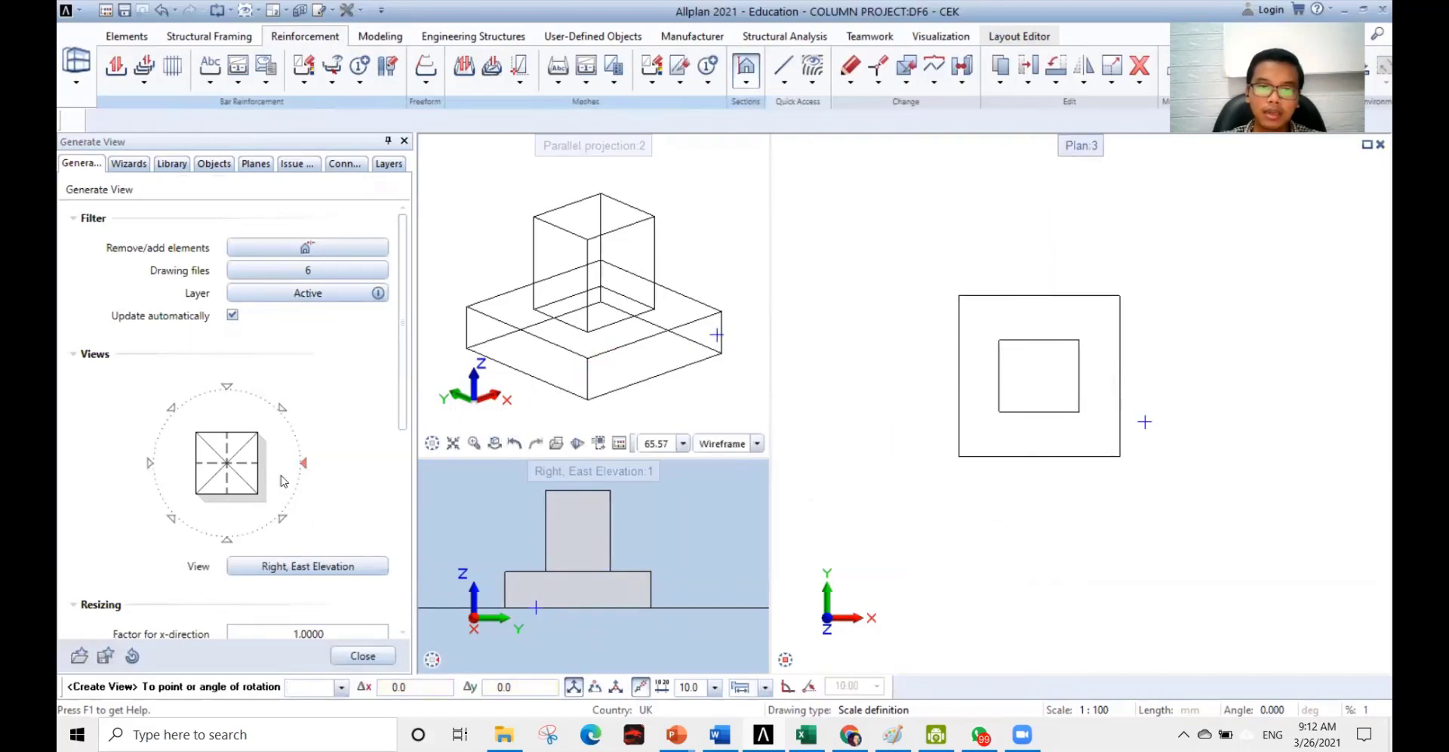
{"action": "scroll", "coordinate": [1008, 443], "scroll_direction": "down", "scroll_amount": 1}
{"action": "middle_click_drag", "start_coordinate": [1163, 427], "coordinate": [1056, 436]}
{"action": "scroll", "coordinate": [1056, 436], "scroll_direction": "down", "scroll_amount": 2}
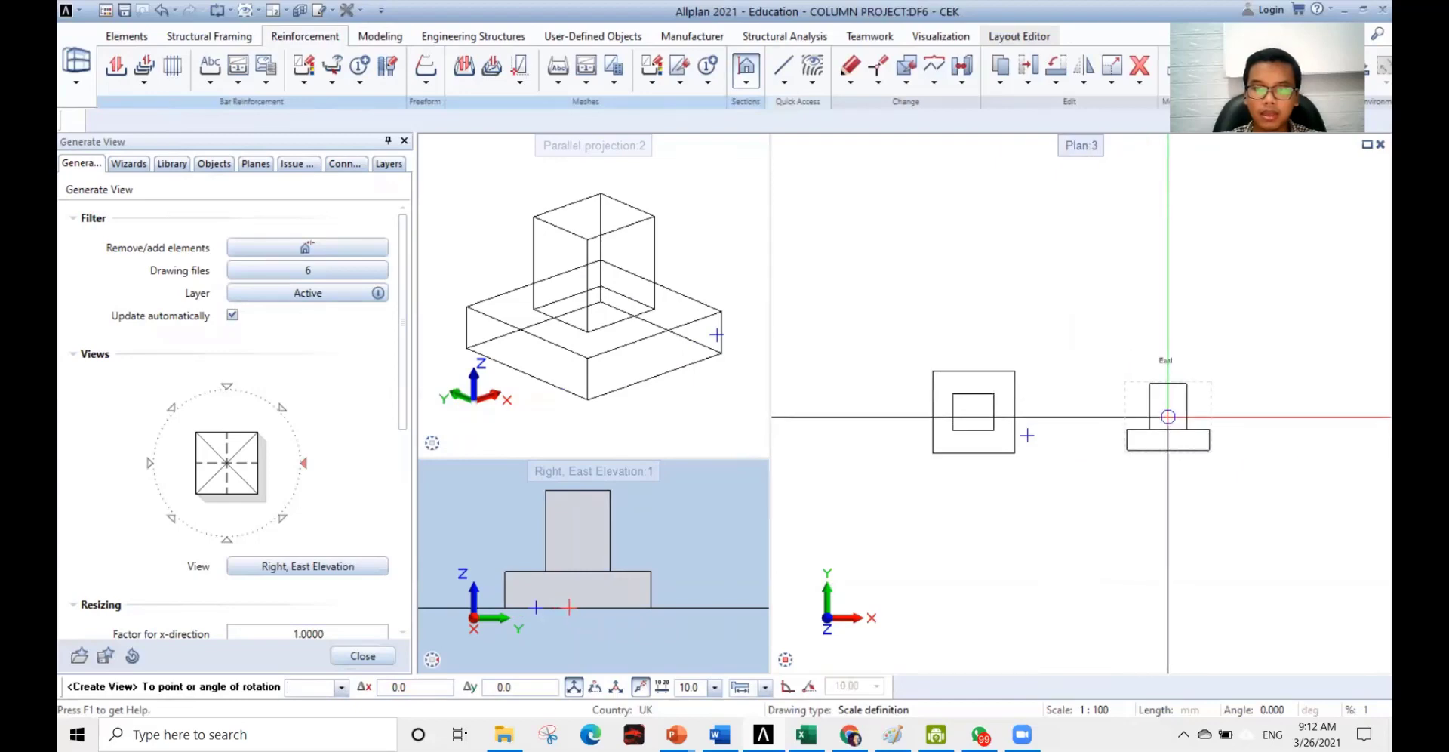
{"action": "left_click", "coordinate": [1167, 417]}
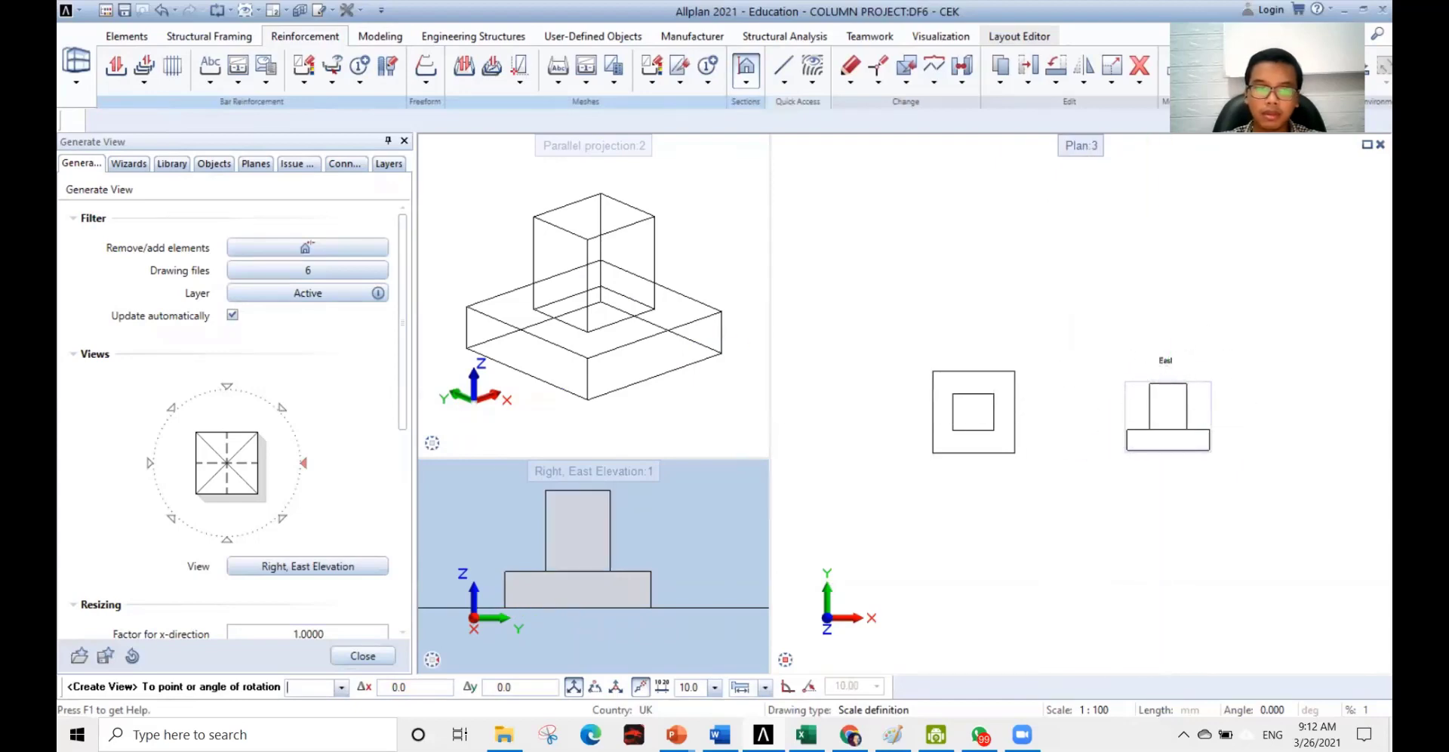
- Create a Front, South Elevation view, place it directly below the plan and end view creation
{"action": "left_click", "coordinate": [226, 537]}
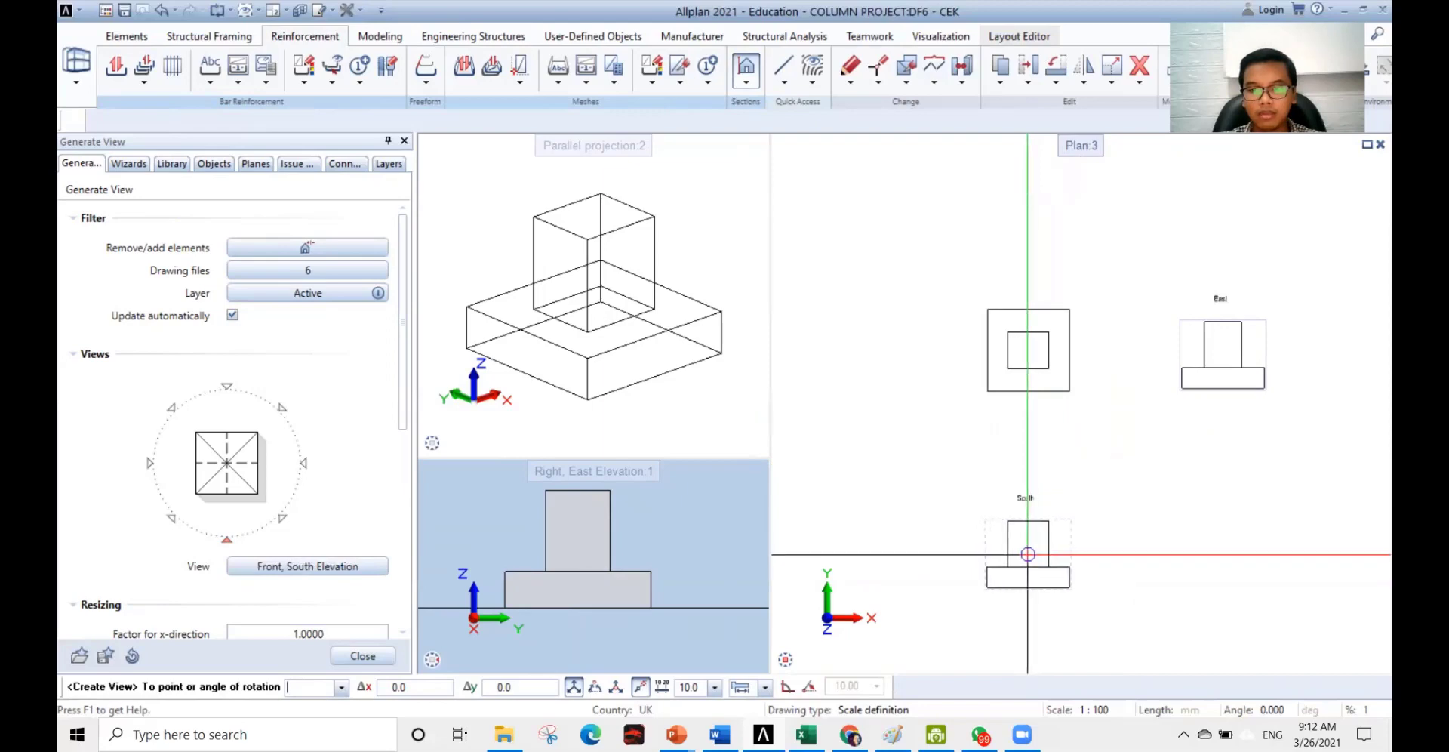
{"action": "left_click", "coordinate": [1028, 555]}
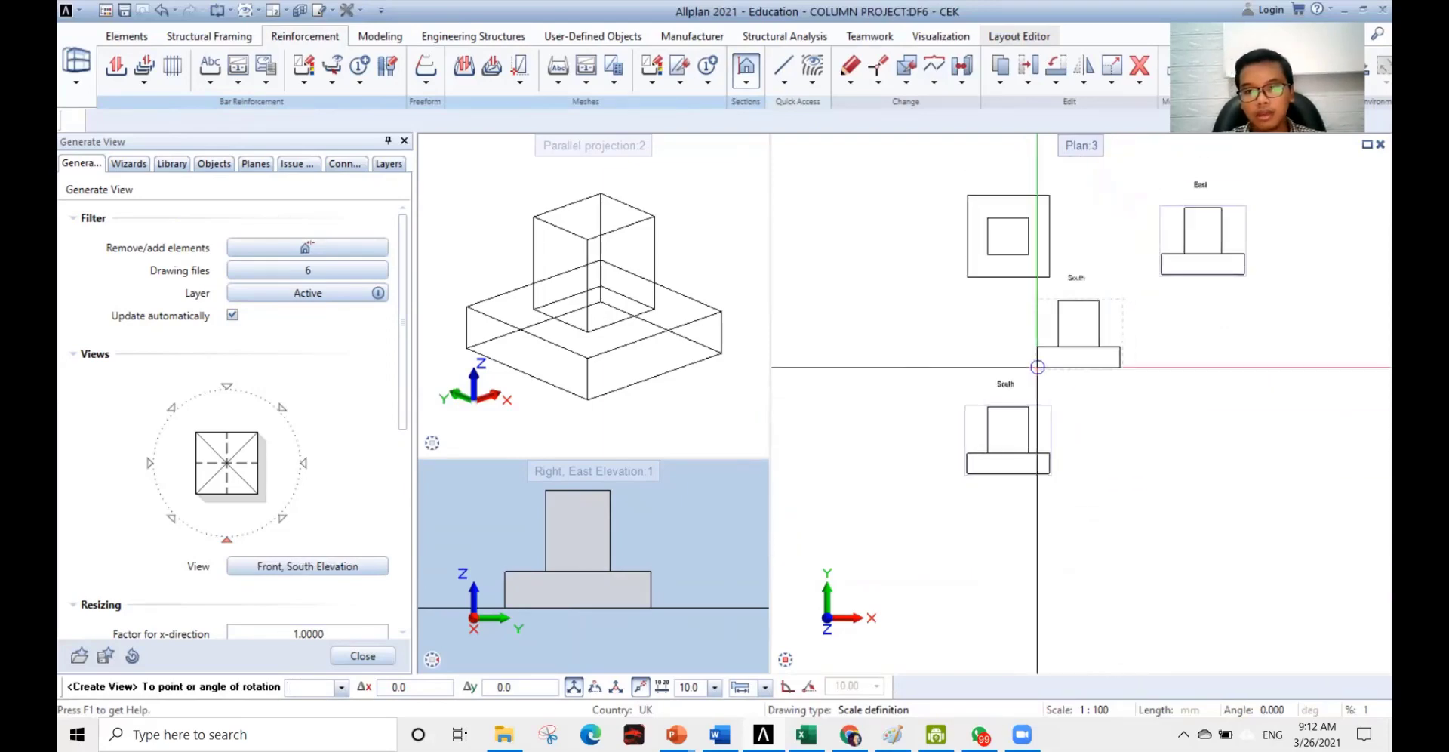
{"action": "middle_click_drag", "start_coordinate": [1037, 367], "coordinate": [1047, 414]}
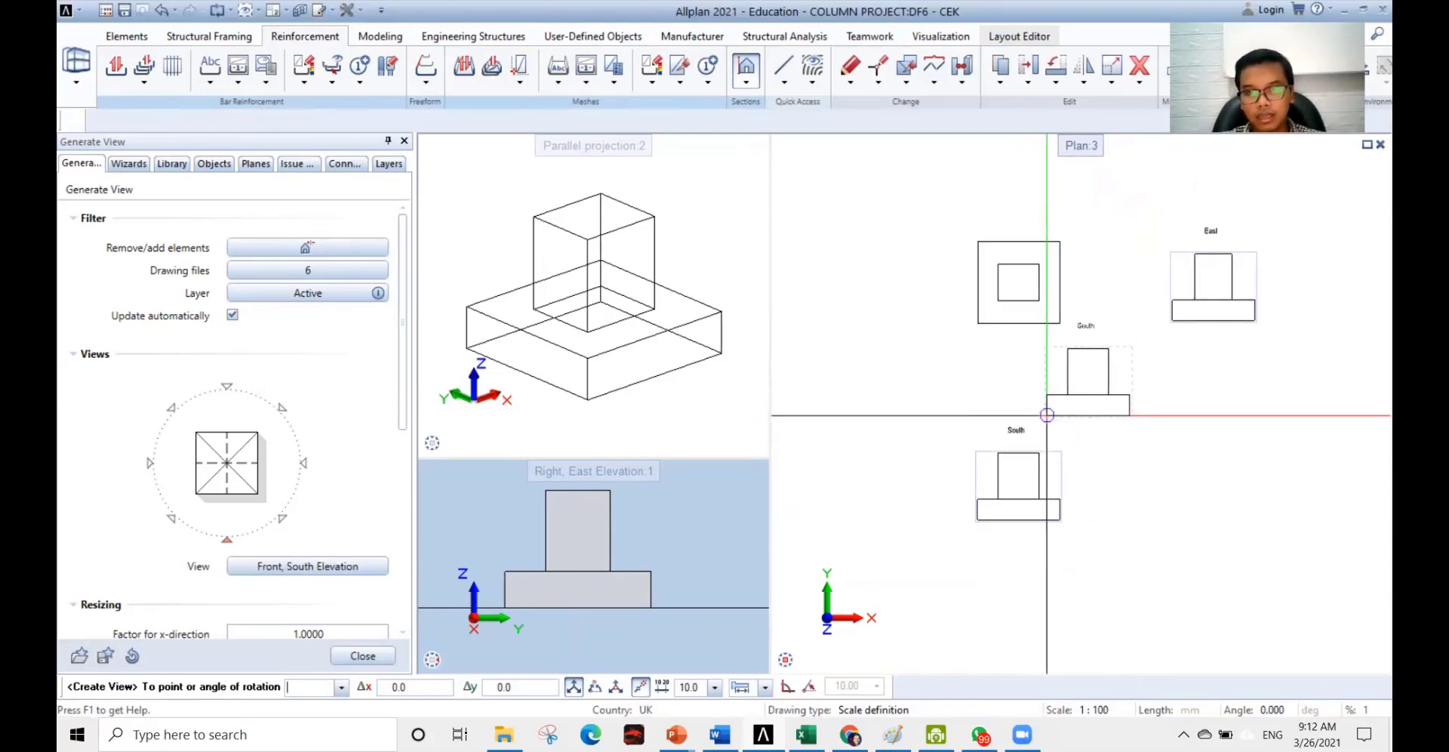
{"action": "key", "text": "Escape"}
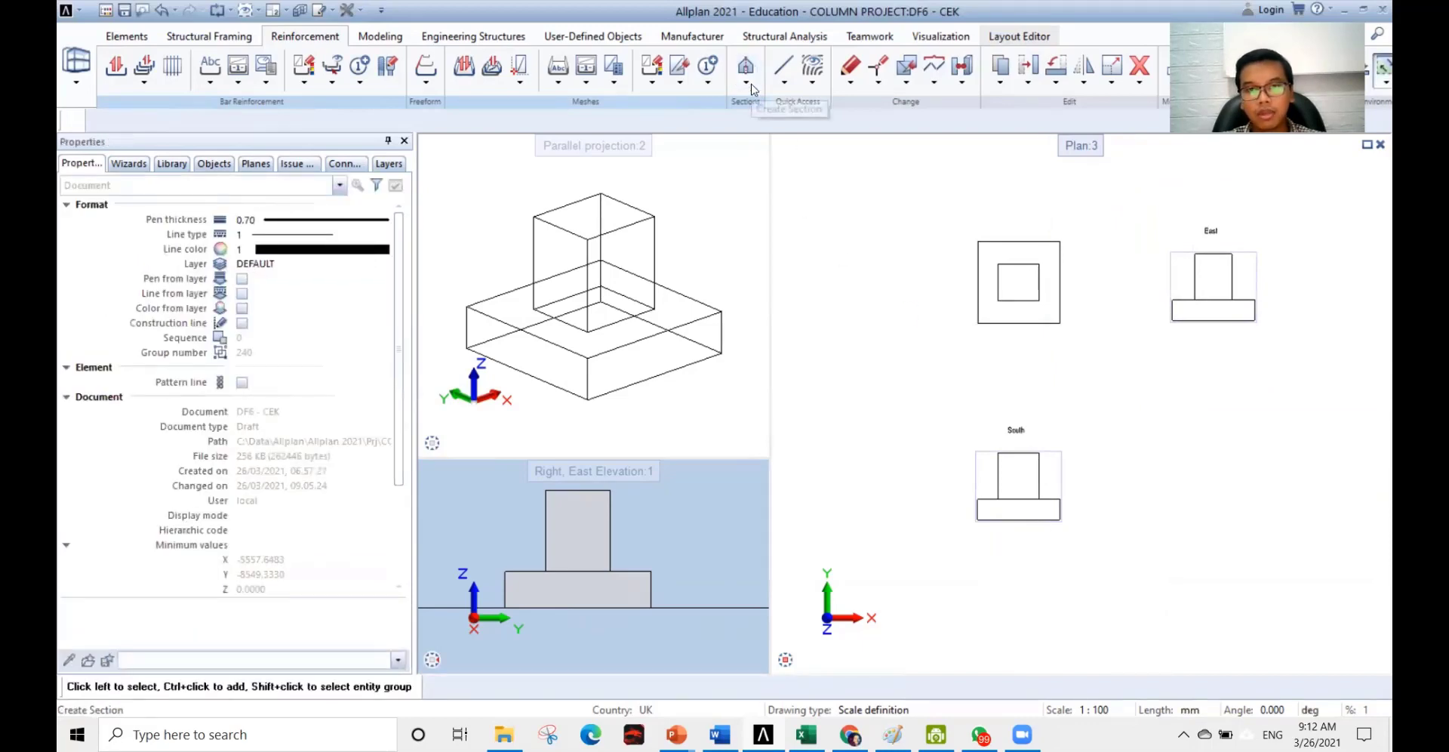
- Start a section from the South elevation and draw clipping path 1 as a horizontal line about 4950 mm long across the column
{"action": "left_click", "coordinate": [752, 90]}
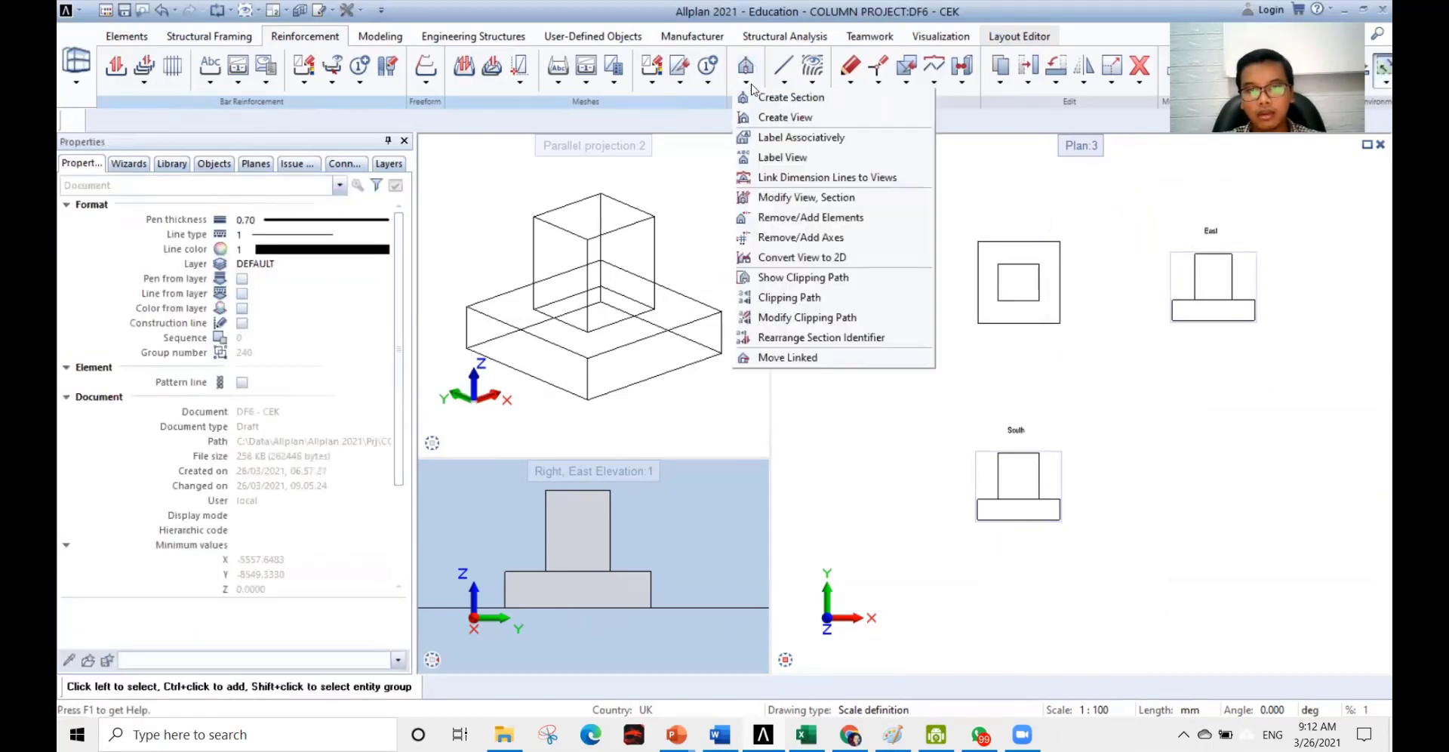
{"action": "left_click", "coordinate": [792, 106]}
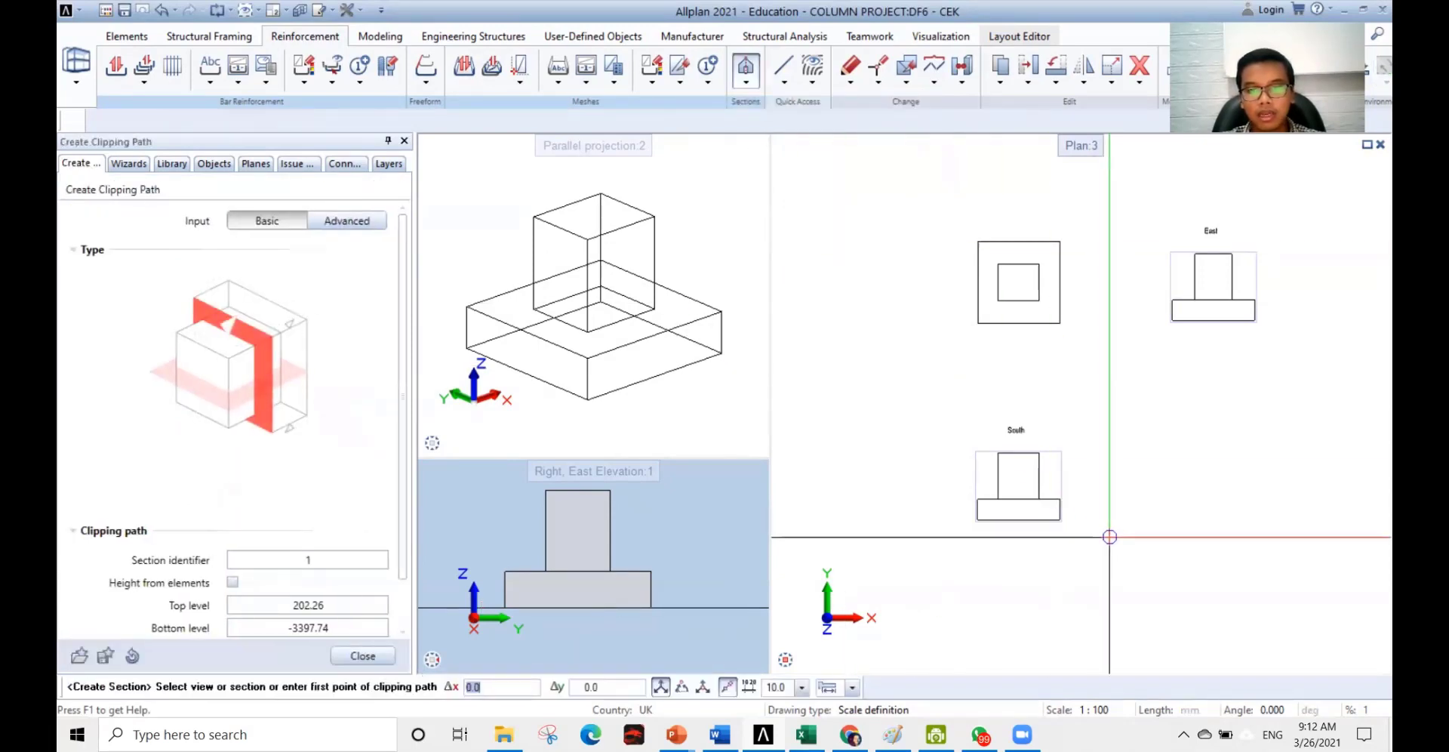
{"action": "scroll", "coordinate": [1108, 537], "scroll_direction": "up", "scroll_amount": 3}
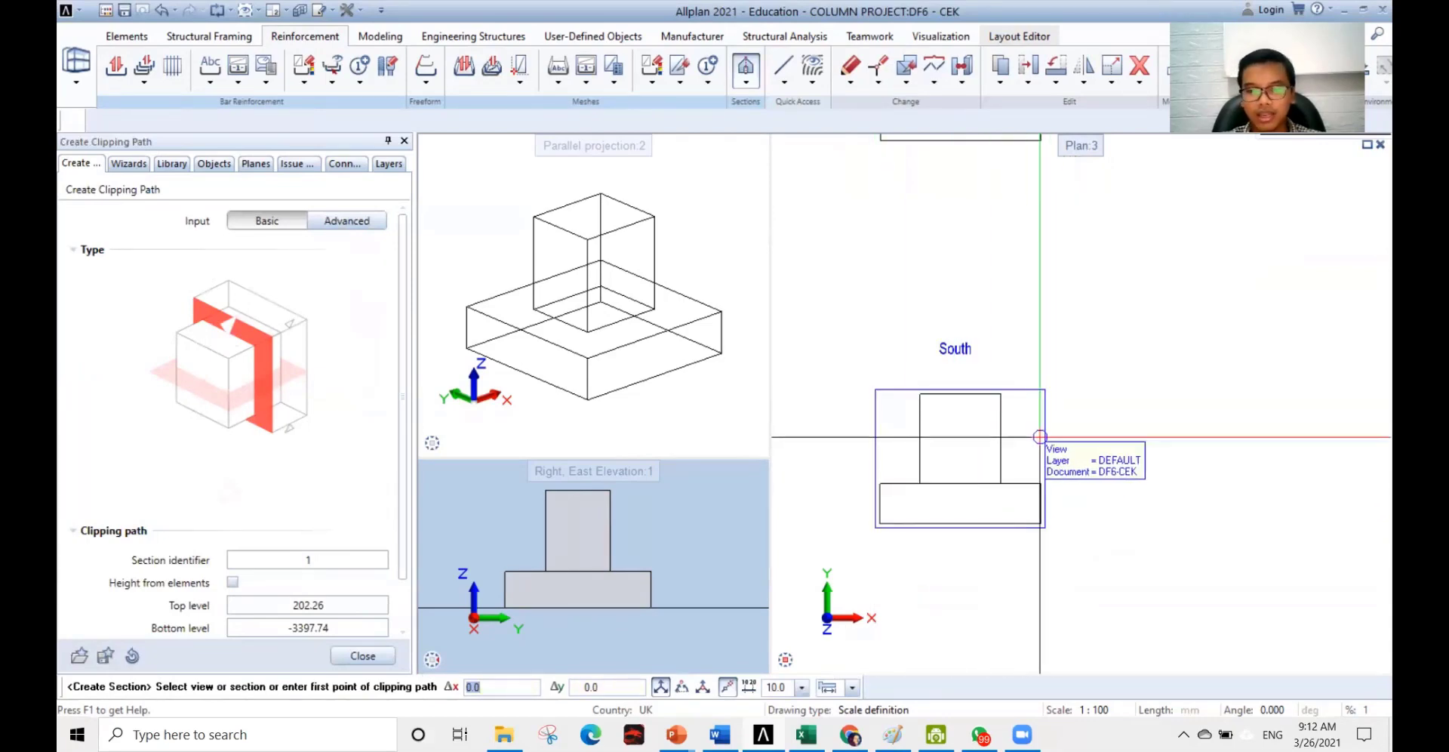
{"action": "scroll", "coordinate": [1071, 378], "scroll_direction": "up", "scroll_amount": 1}
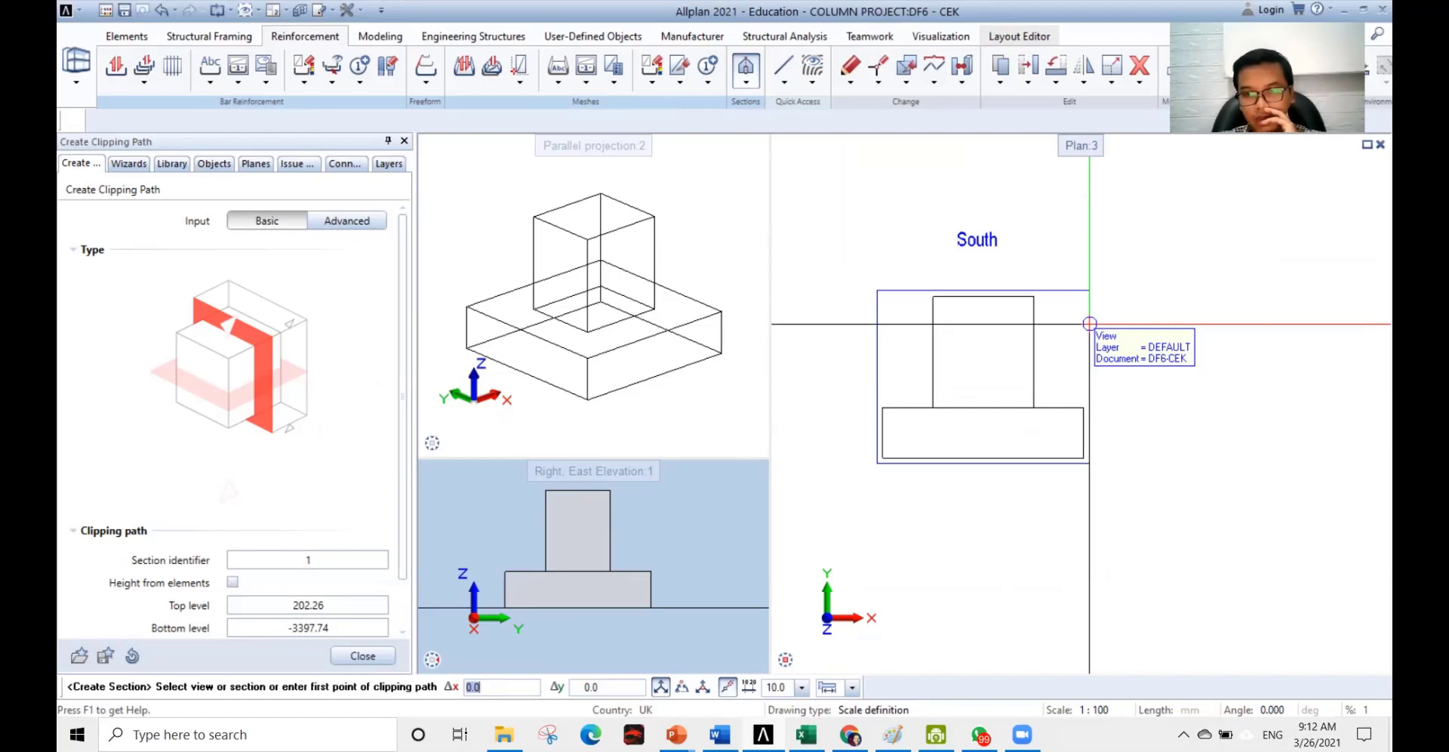
{"action": "left_click", "coordinate": [1089, 323]}
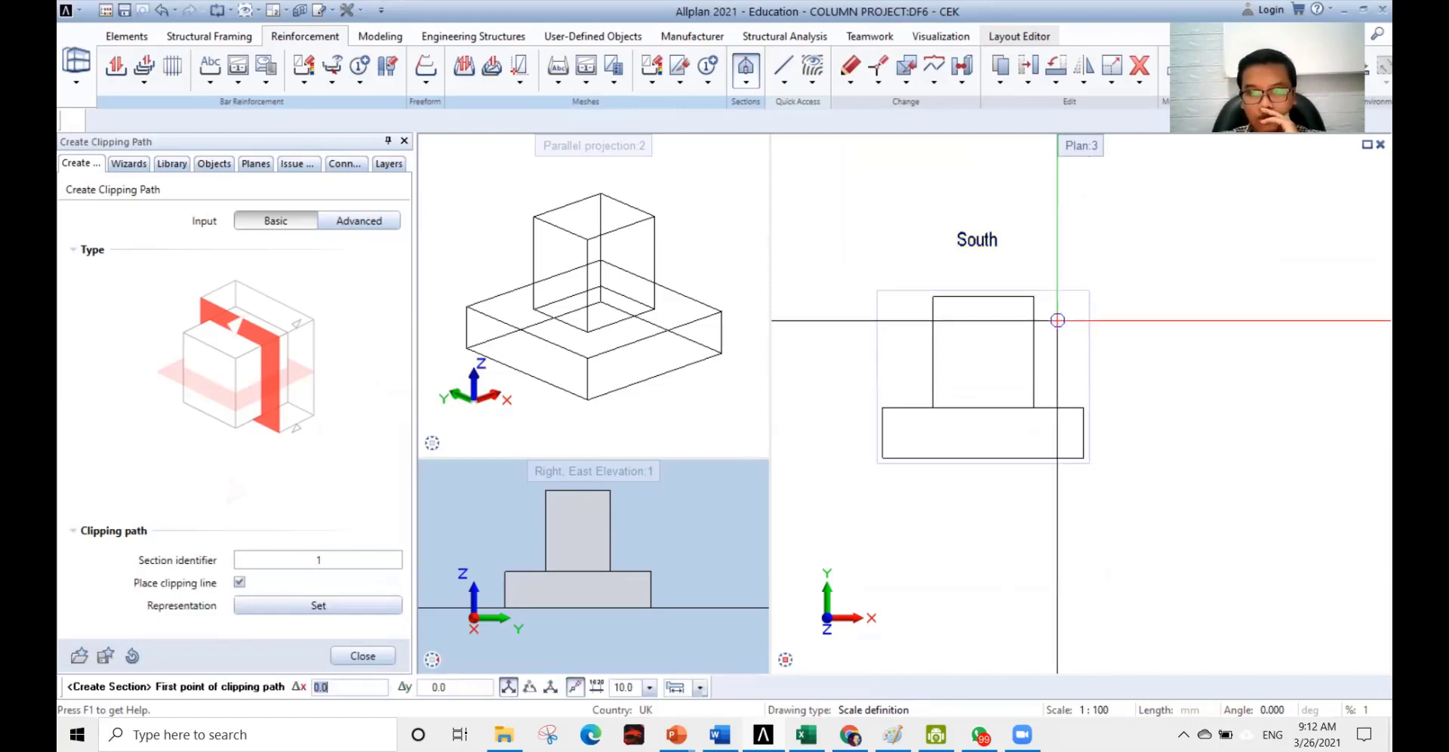
{"action": "scroll", "coordinate": [1057, 363], "scroll_direction": "down", "scroll_amount": 1}
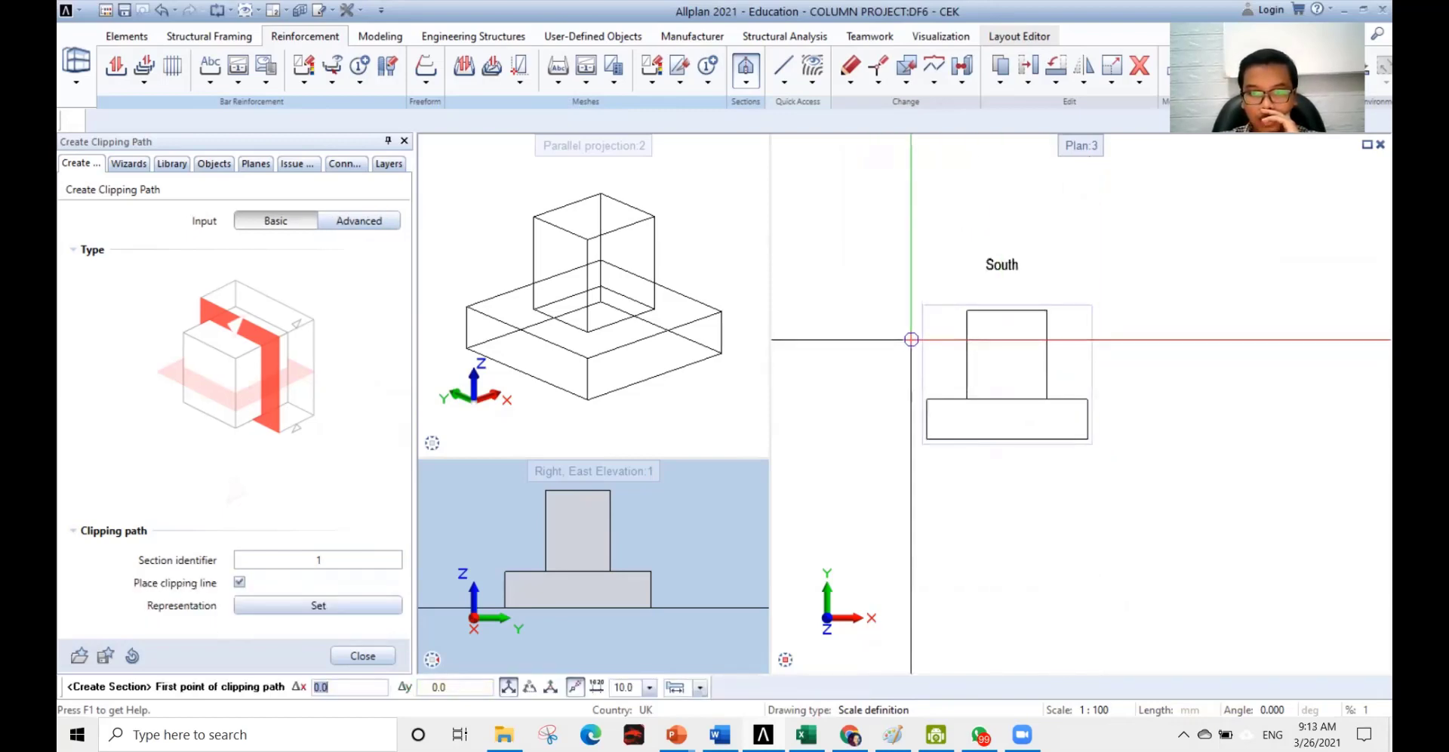
{"action": "left_click", "coordinate": [911, 339]}
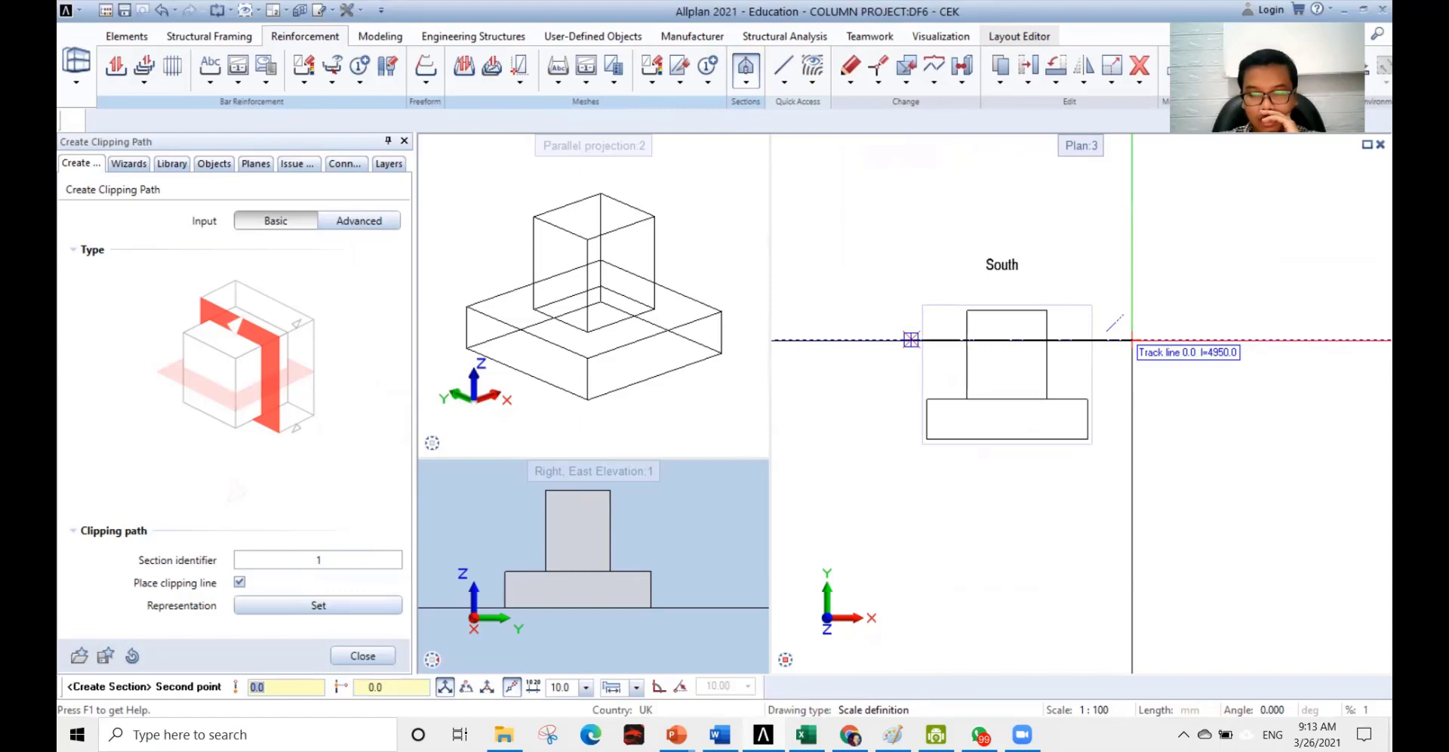
{"action": "left_click", "coordinate": [1131, 340]}
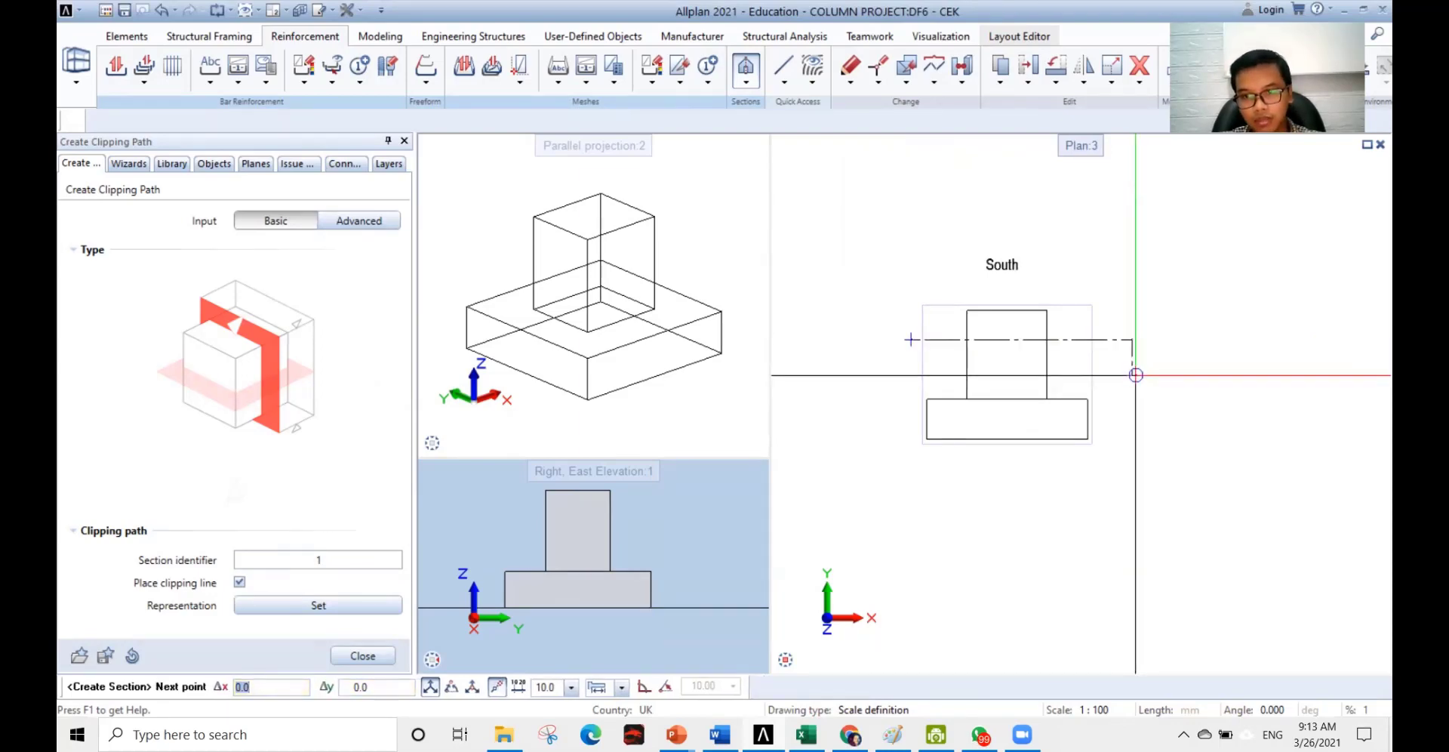
{"action": "key", "text": "Escape"}
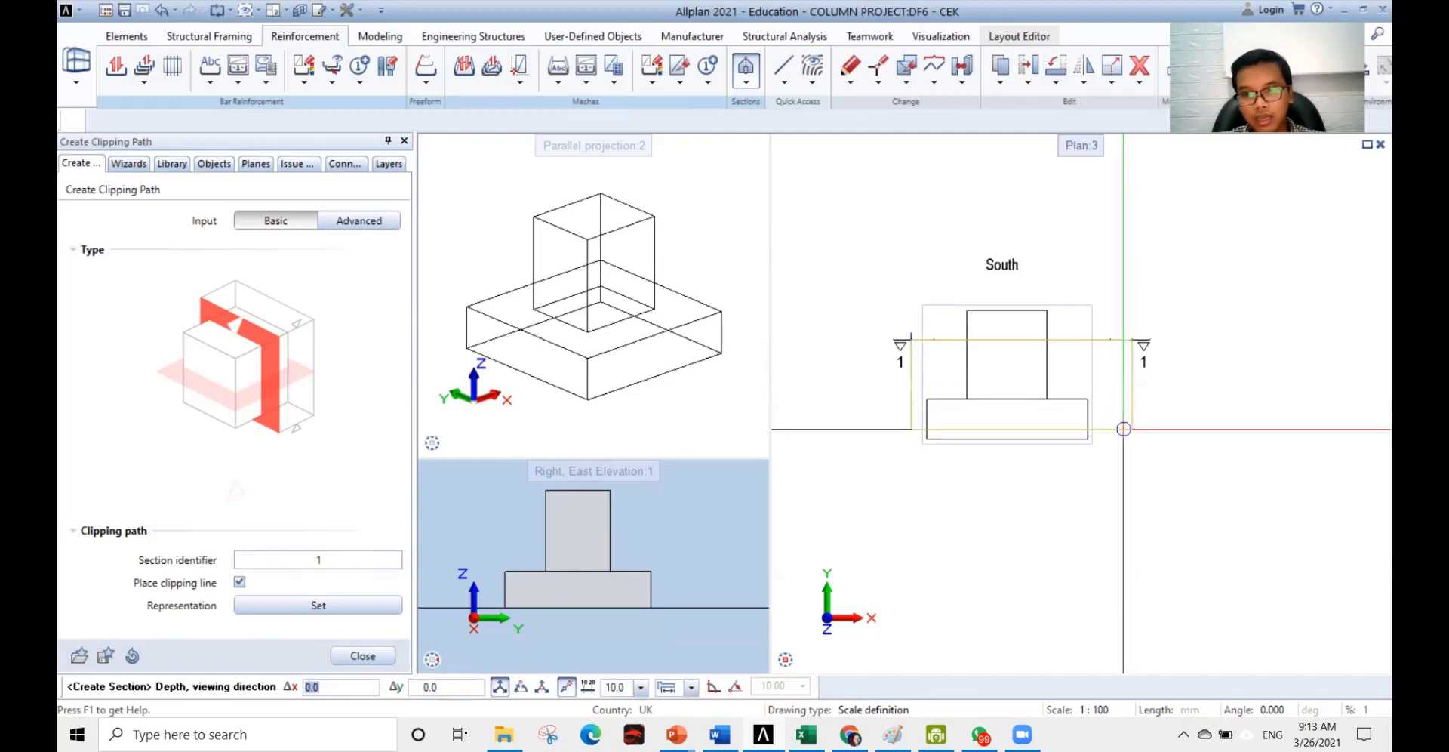
- Set section 1's viewing direction downward, with its depth ending on the column just above the footing in the South elevation
{"action": "scroll", "coordinate": [1123, 428], "scroll_direction": "up", "scroll_amount": 1}
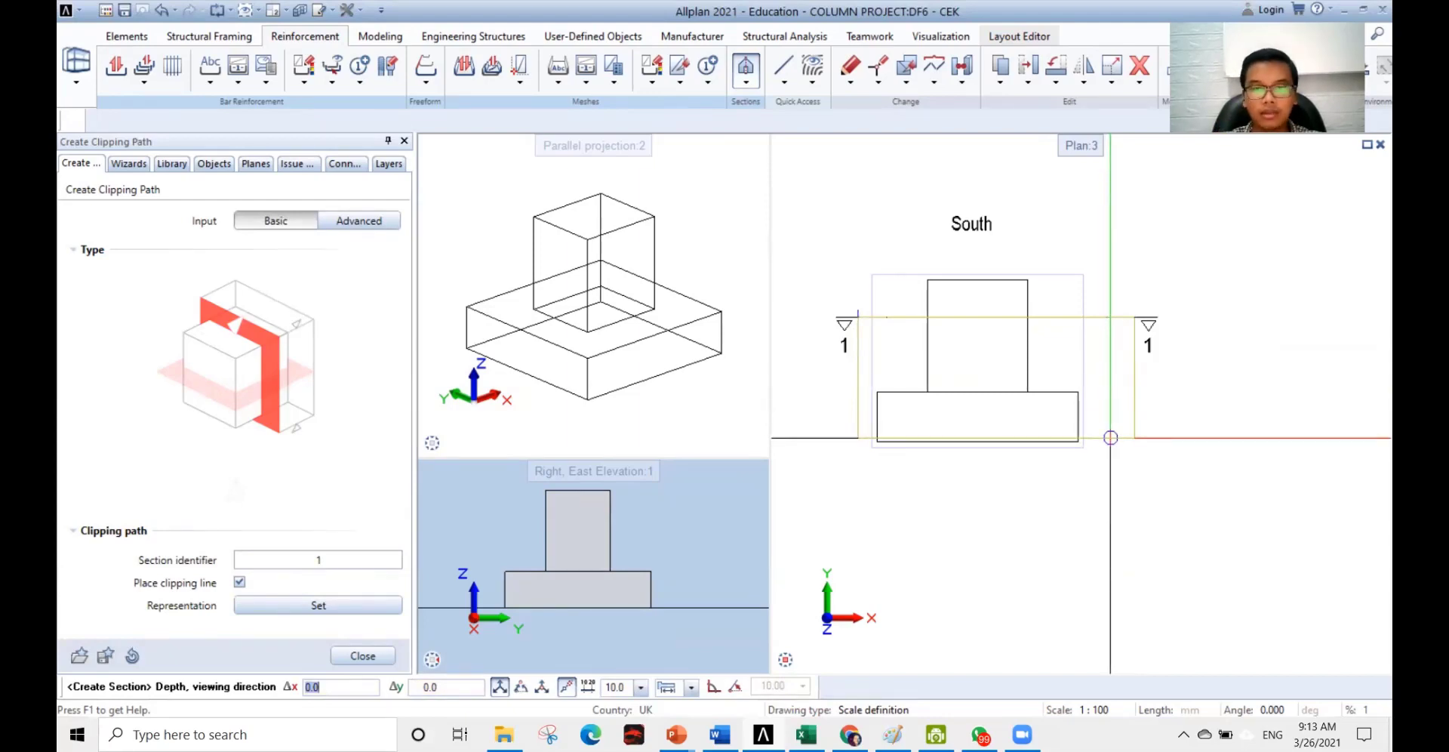
{"action": "scroll", "coordinate": [1109, 438], "scroll_direction": "down", "scroll_amount": 1}
{"action": "middle_click_drag", "start_coordinate": [1110, 431], "coordinate": [1165, 414]}
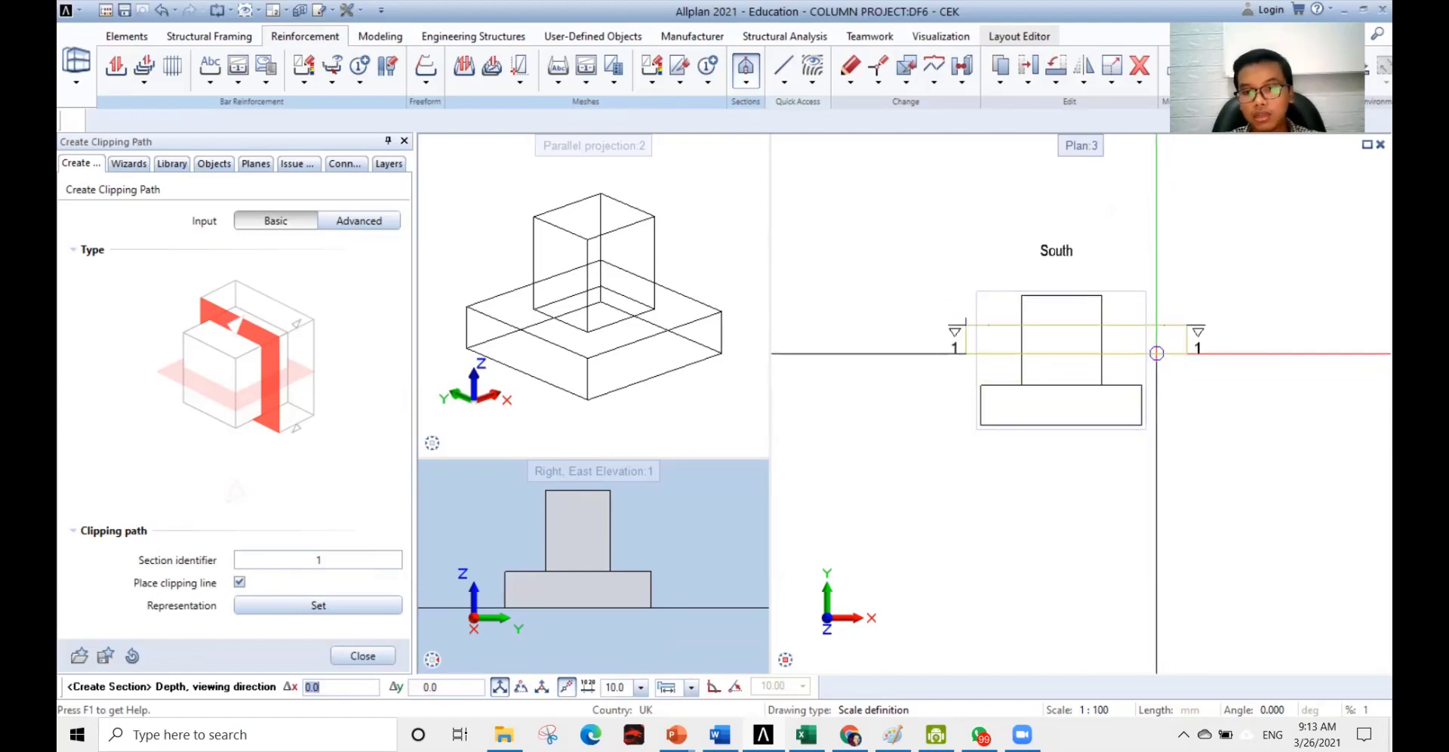
{"action": "scroll", "coordinate": [1153, 420], "scroll_direction": "up", "scroll_amount": 2}
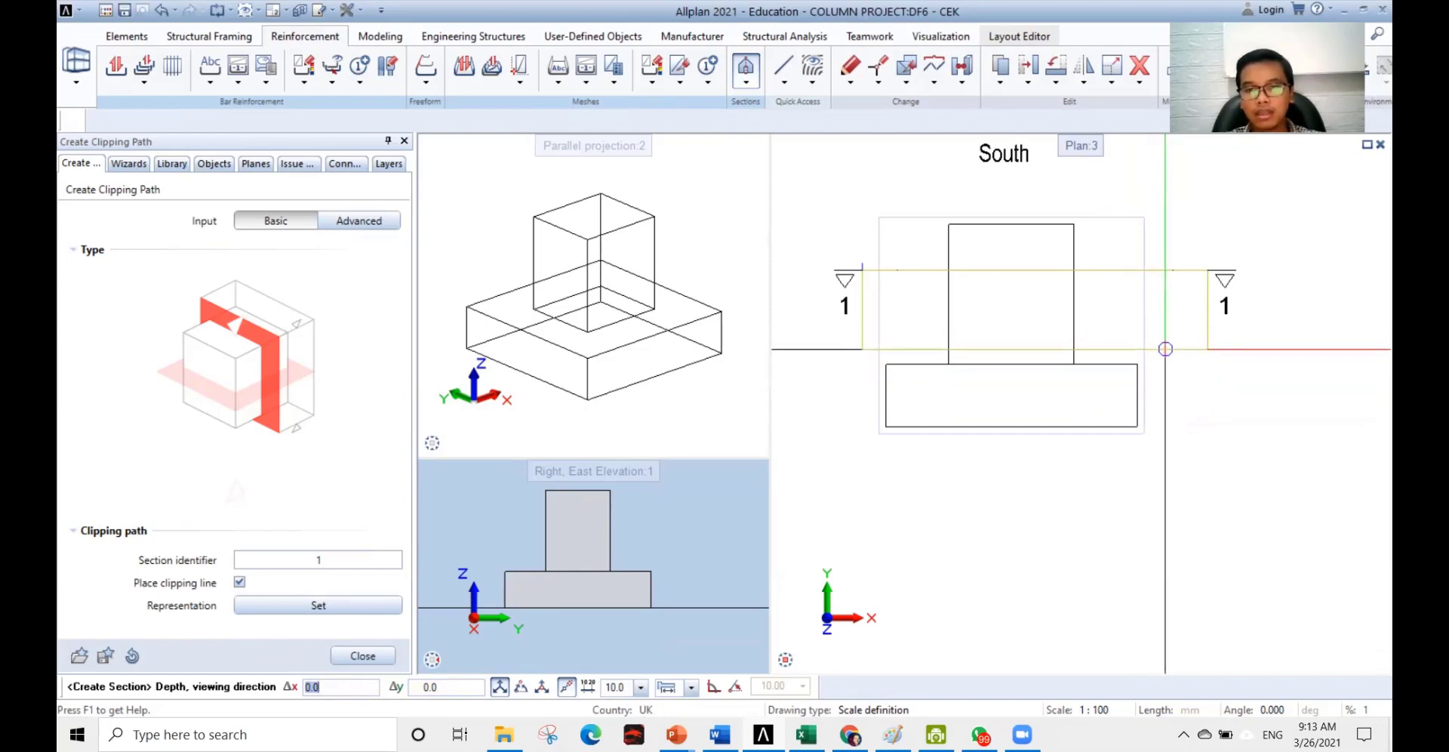
{"action": "left_click", "coordinate": [1165, 349]}
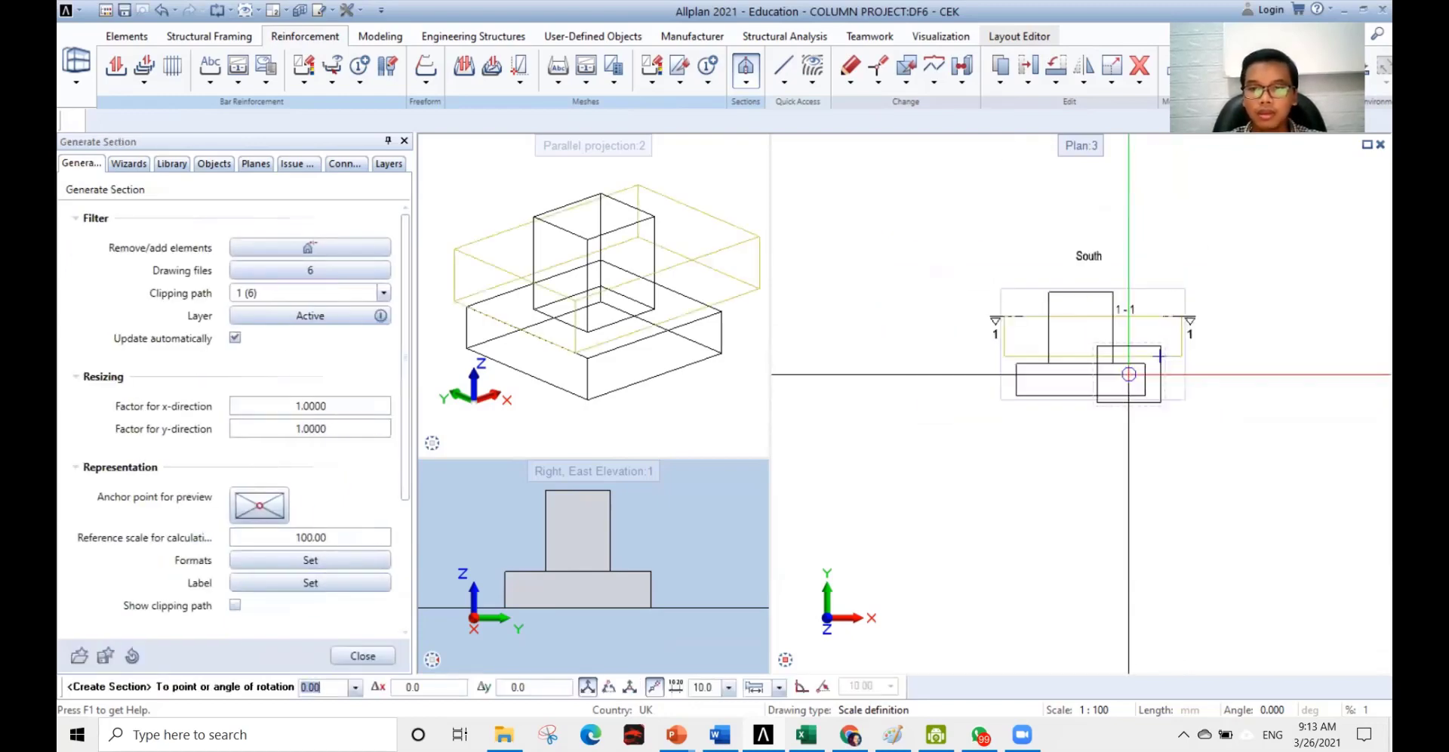
- Place section 1-1 to the right of the South elevation
{"action": "scroll", "coordinate": [1115, 410], "scroll_direction": "down", "scroll_amount": 1}
{"action": "middle_click_drag", "start_coordinate": [1102, 475], "coordinate": [1025, 472]}
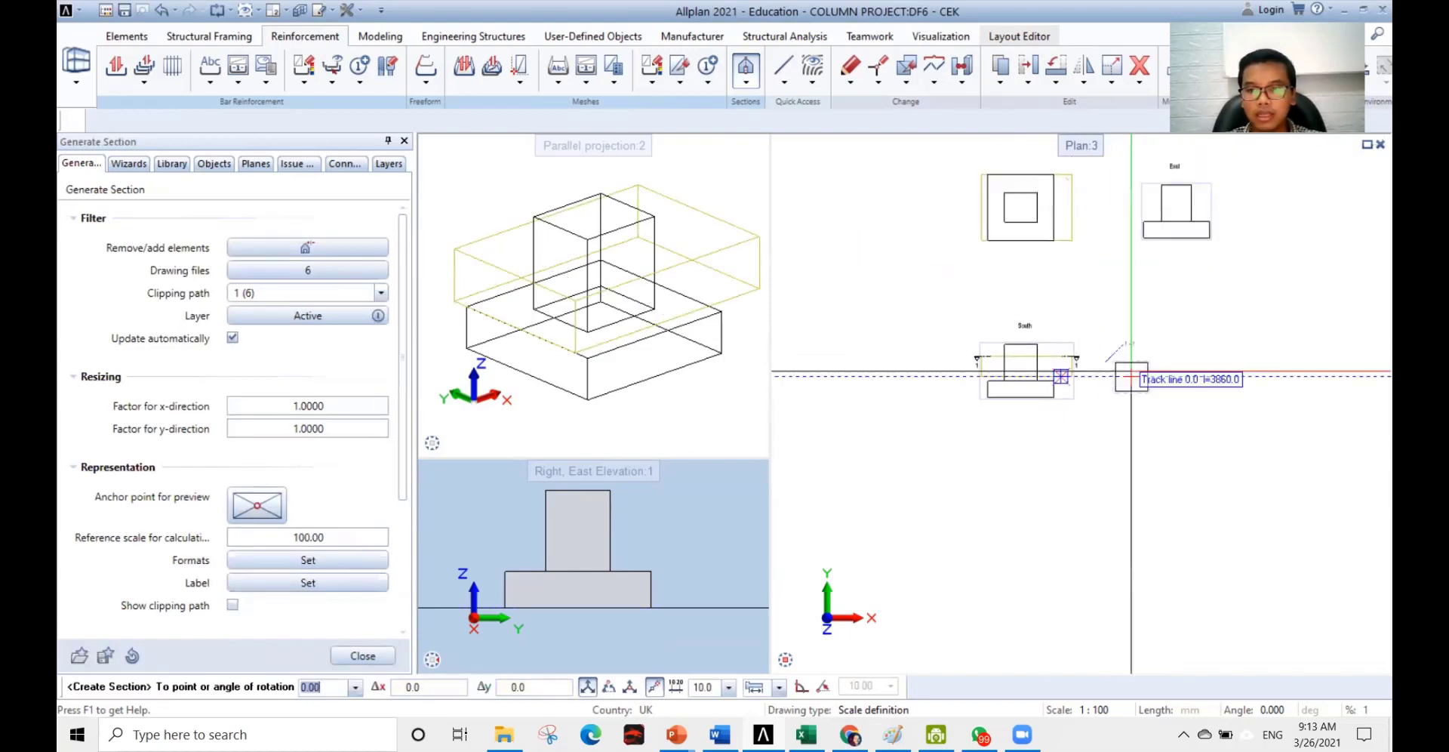
{"action": "scroll", "coordinate": [1130, 372], "scroll_direction": "up", "scroll_amount": 3}
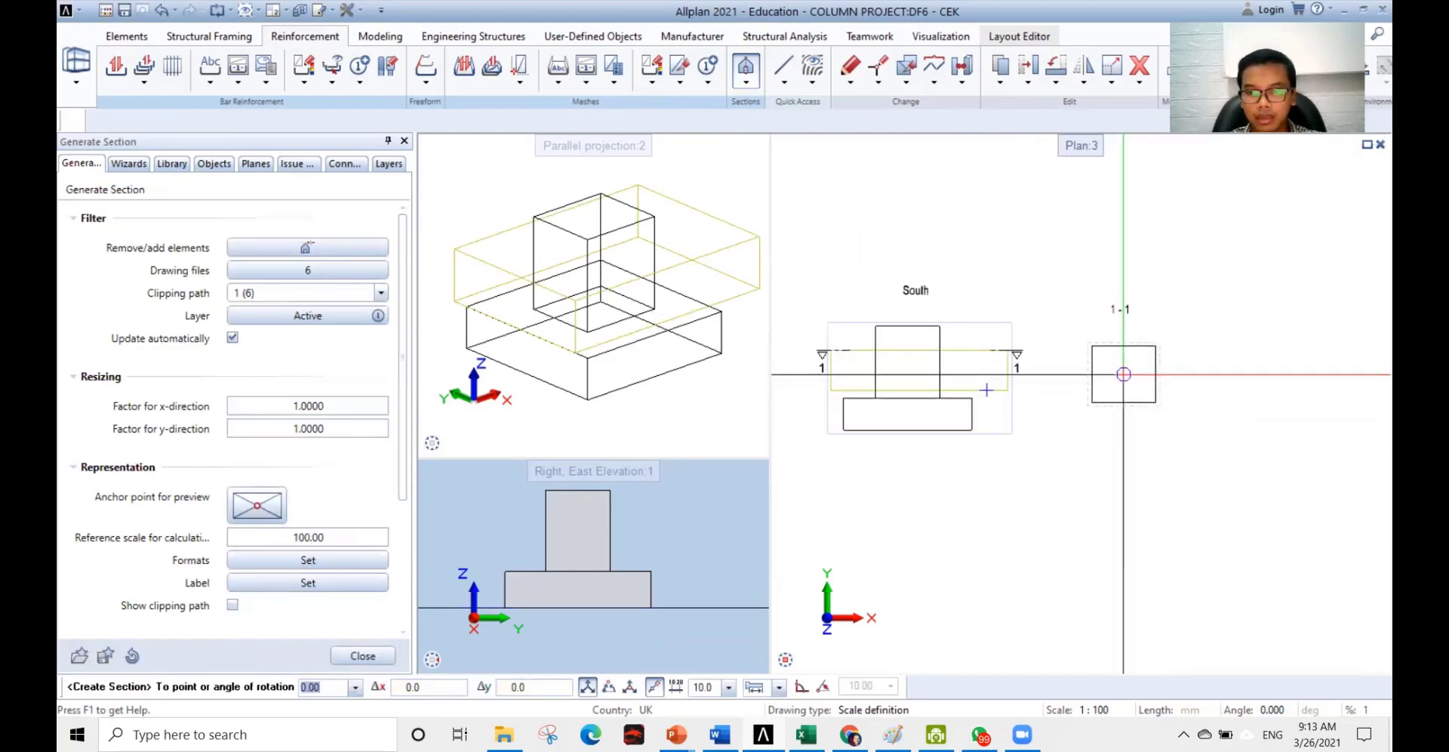
{"action": "left_click", "coordinate": [1123, 374]}
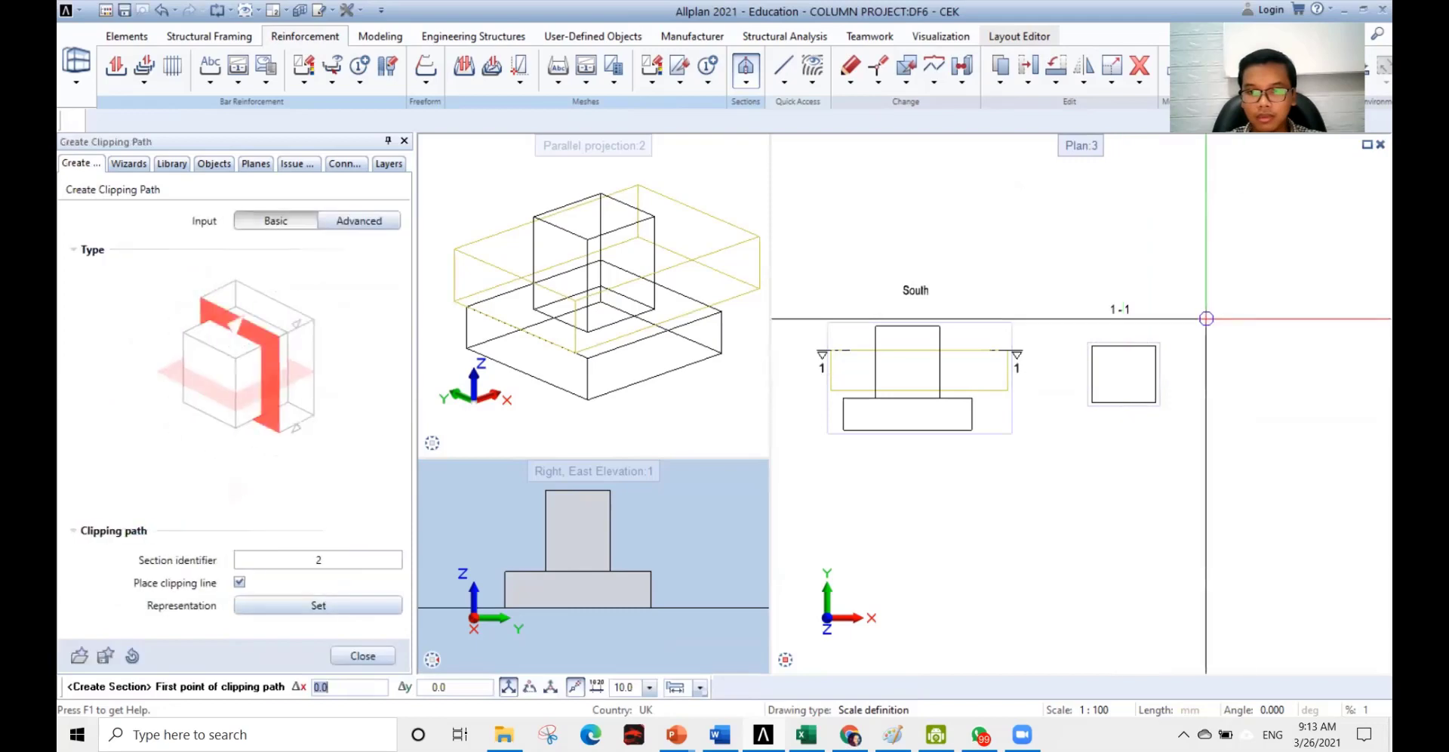
- Draw horizontal clipping path 2 across the column in the East elevation, looking downward with its depth ending just above the footing
{"action": "scroll", "coordinate": [1102, 313], "scroll_direction": "down", "scroll_amount": 2}
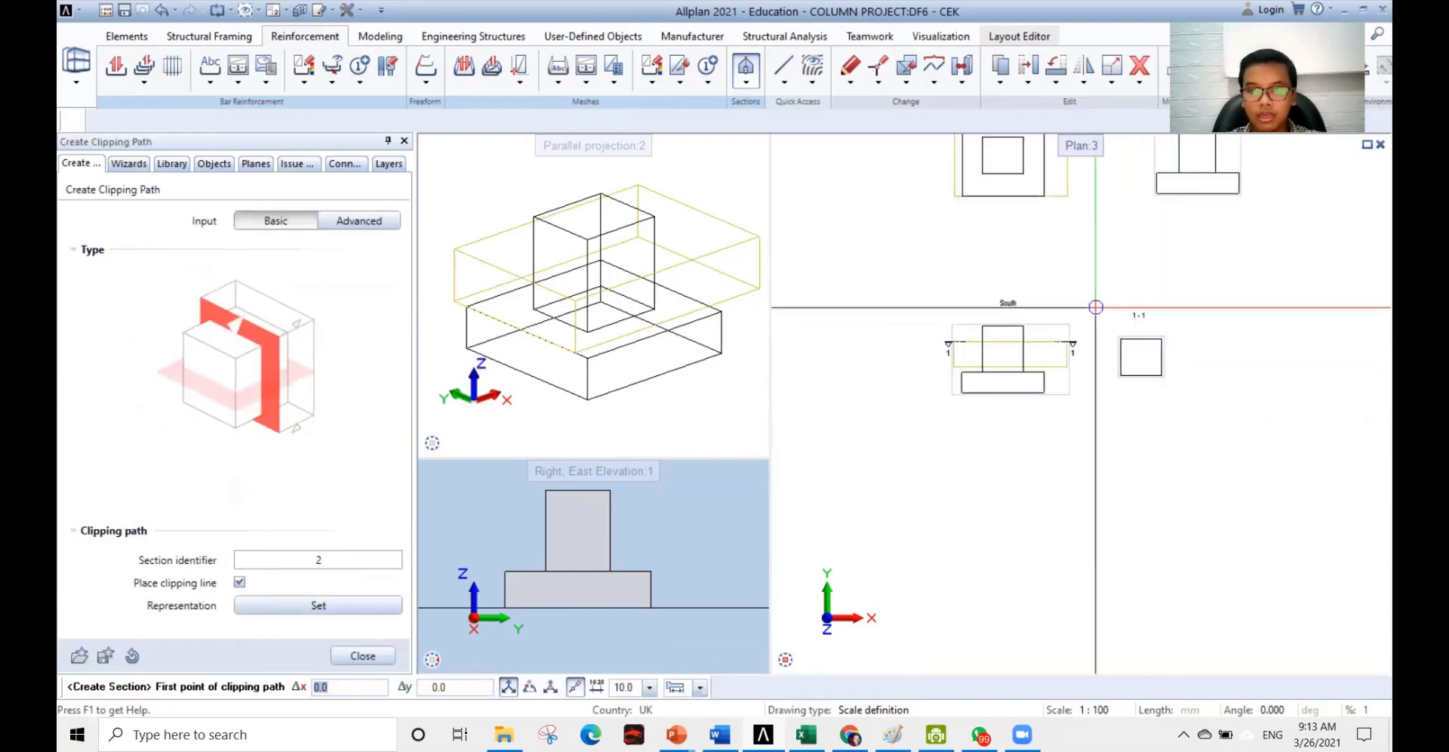
{"action": "scroll", "coordinate": [1047, 357], "scroll_direction": "down", "scroll_amount": 1}
{"action": "middle_click_drag", "start_coordinate": [1101, 408], "coordinate": [989, 614]}
{"action": "scroll", "coordinate": [1074, 384], "scroll_direction": "up", "scroll_amount": 3}
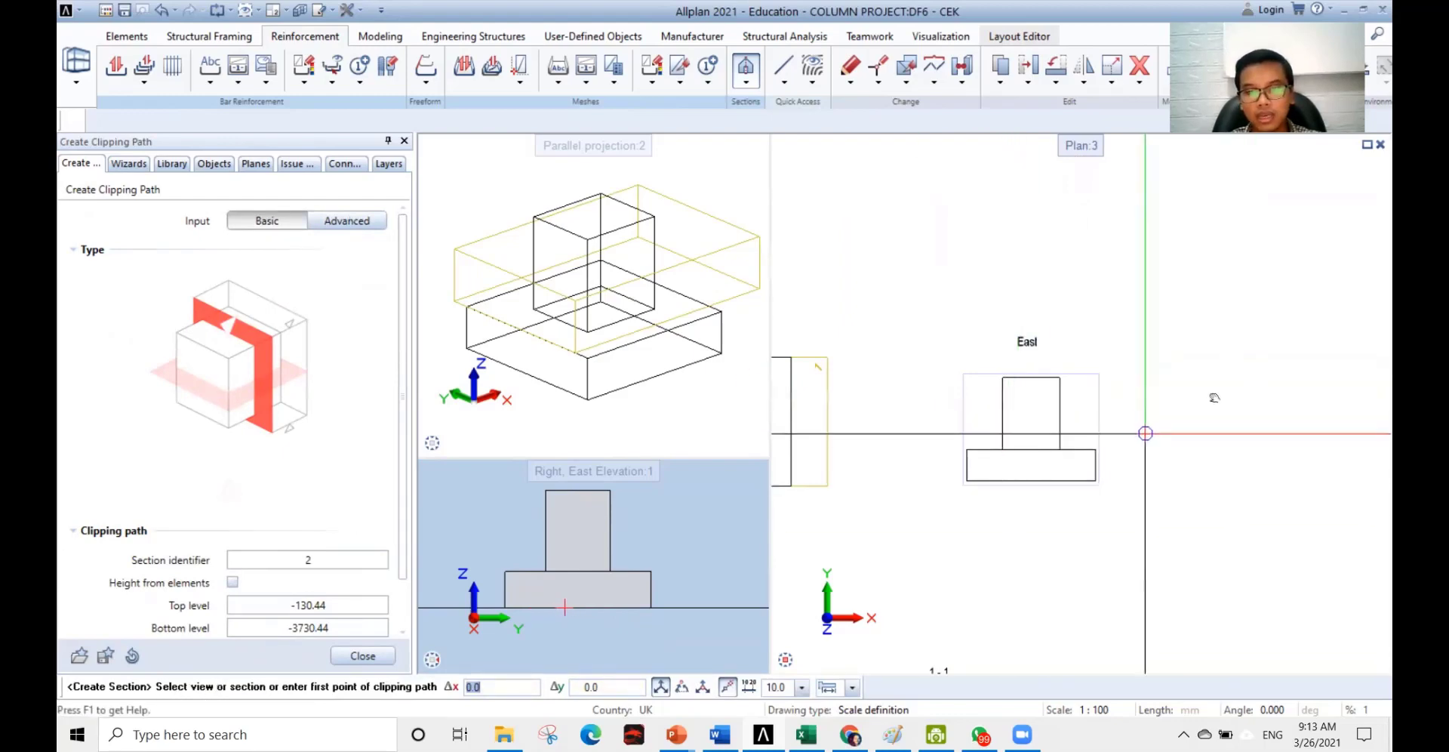
{"action": "middle_click_drag", "start_coordinate": [1215, 398], "coordinate": [1343, 308]}
{"action": "middle_click_drag", "start_coordinate": [1298, 363], "coordinate": [1155, 476]}
{"action": "scroll", "coordinate": [1152, 392], "scroll_direction": "up", "scroll_amount": 2}
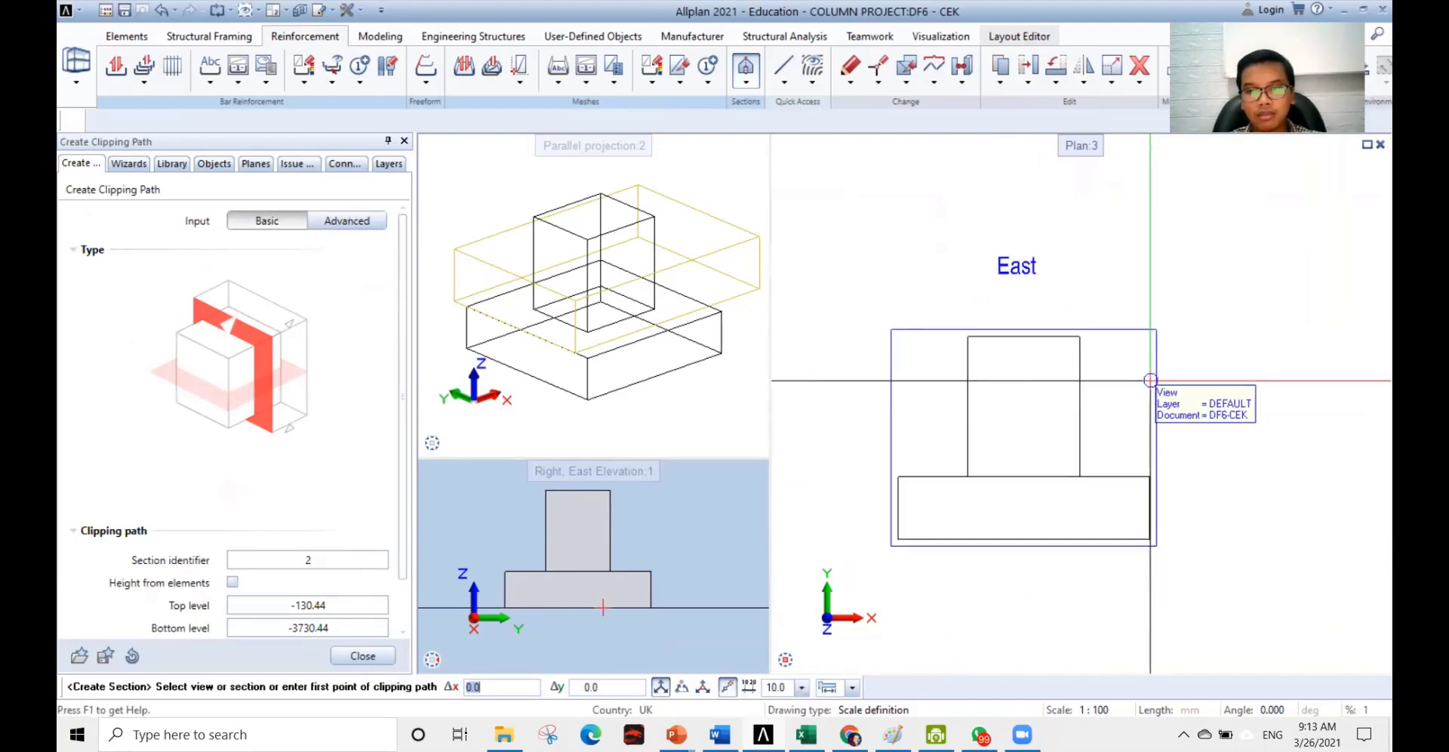
{"action": "middle_click_drag", "start_coordinate": [1151, 380], "coordinate": [1215, 310]}
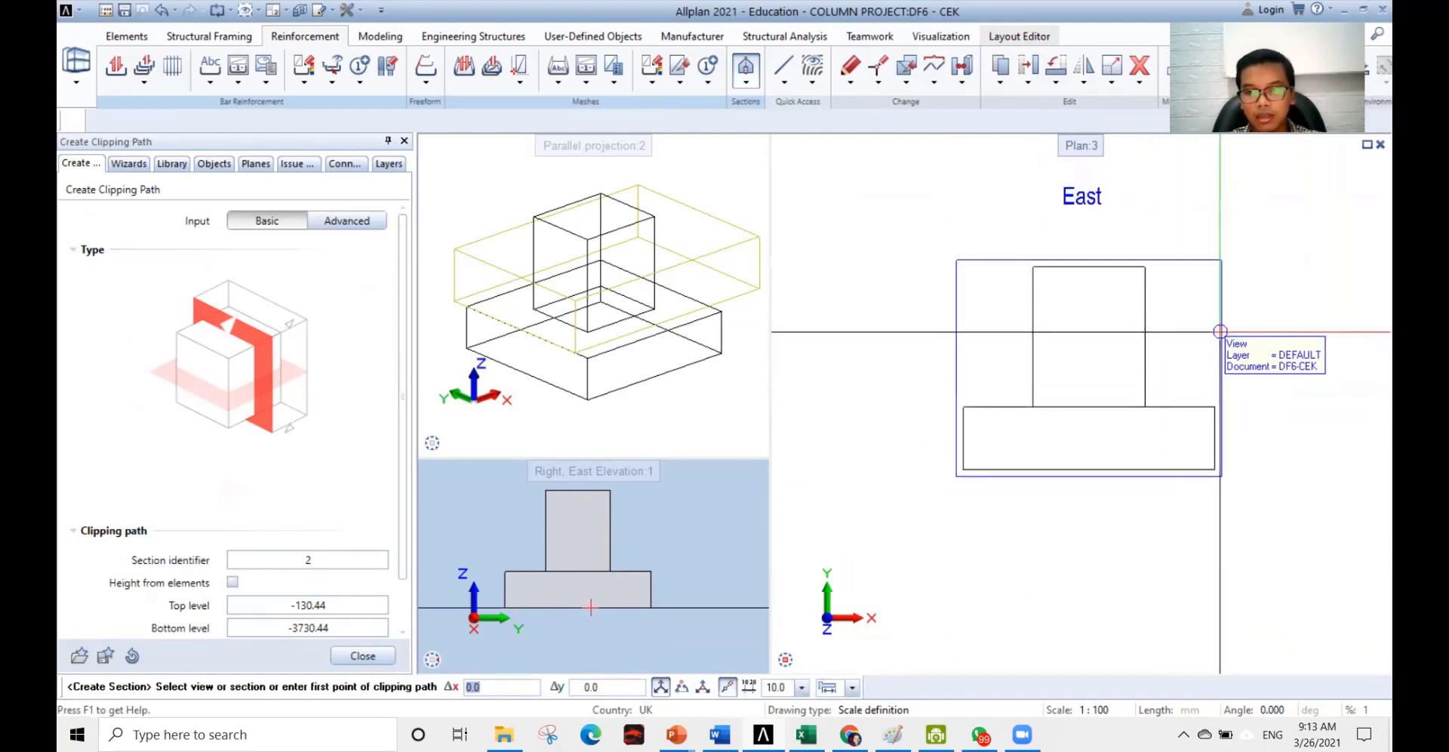
{"action": "left_click", "coordinate": [1220, 332]}
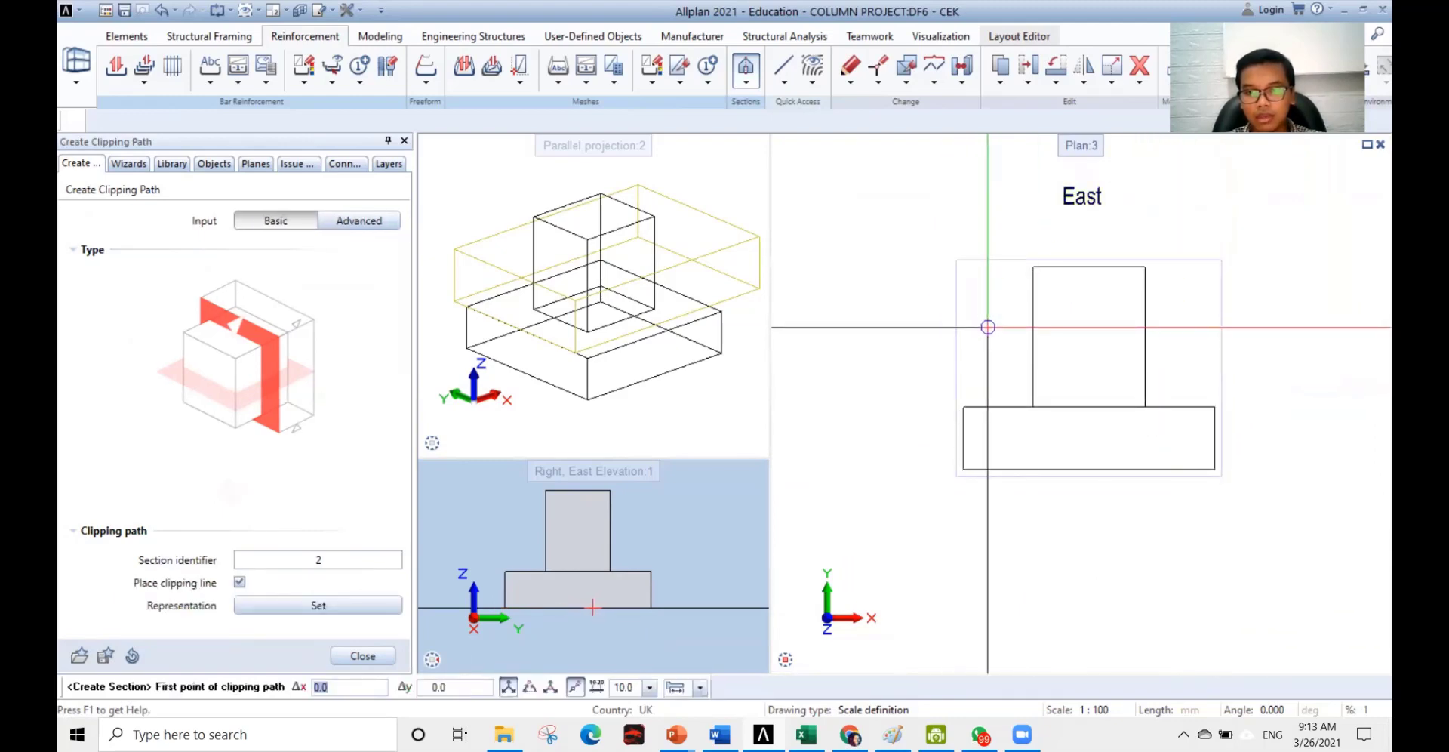
{"action": "left_click", "coordinate": [984, 321]}
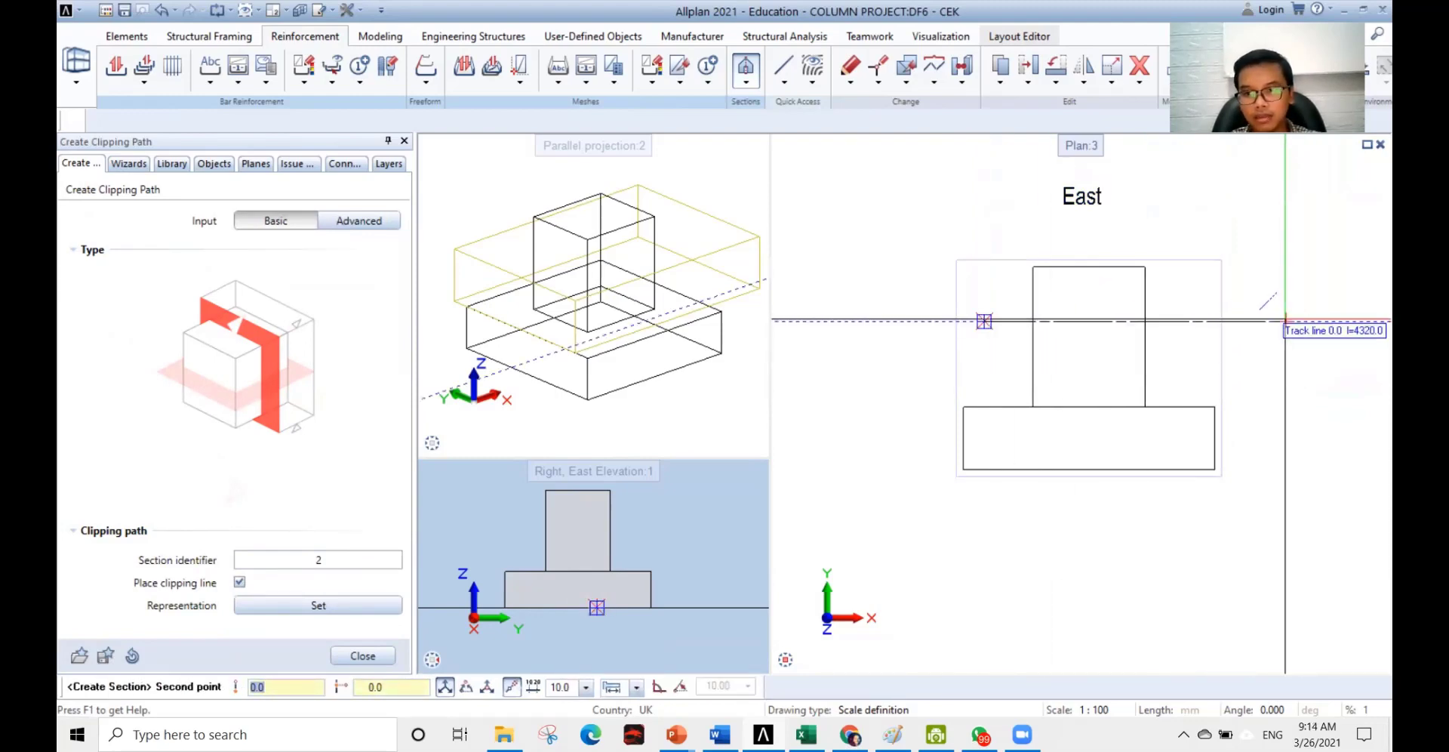
{"action": "left_click", "coordinate": [1194, 322]}
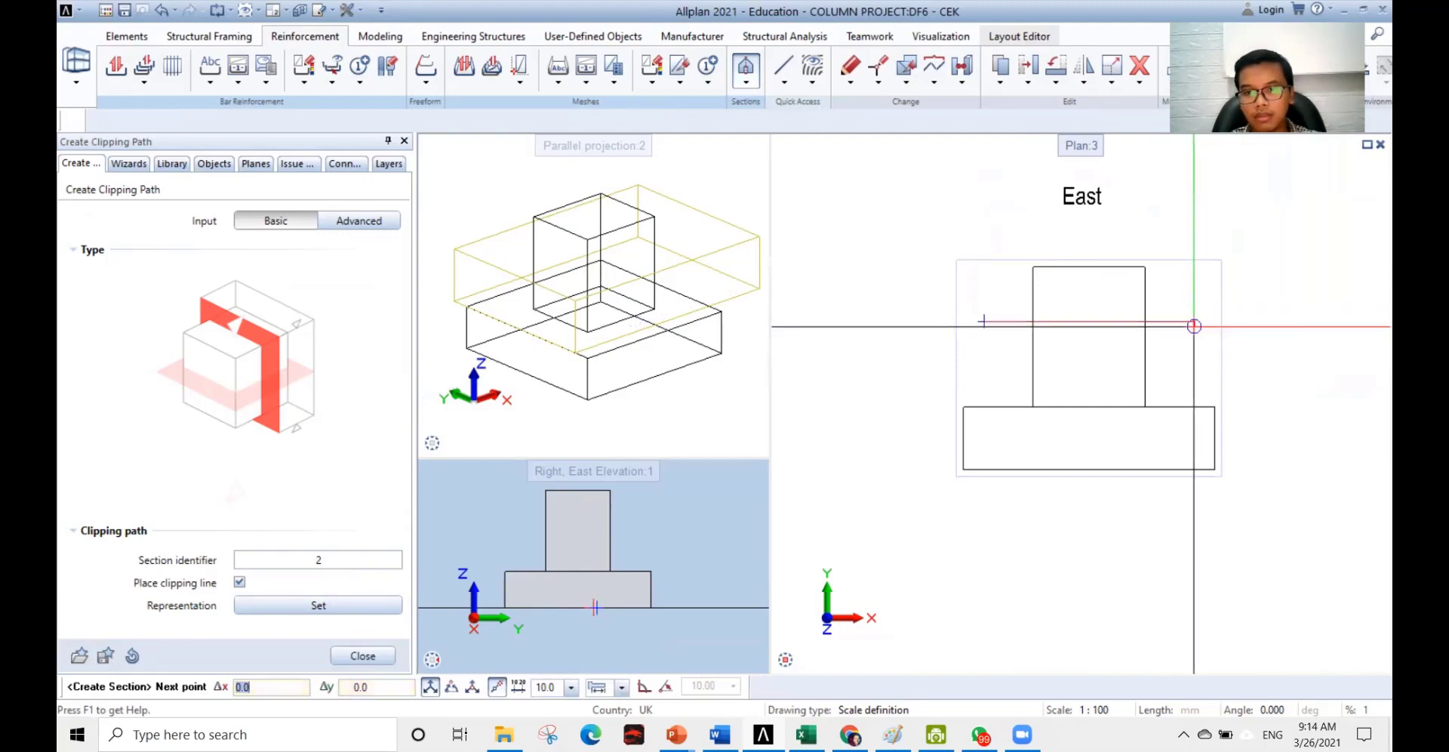
{"action": "key", "text": "Escape"}
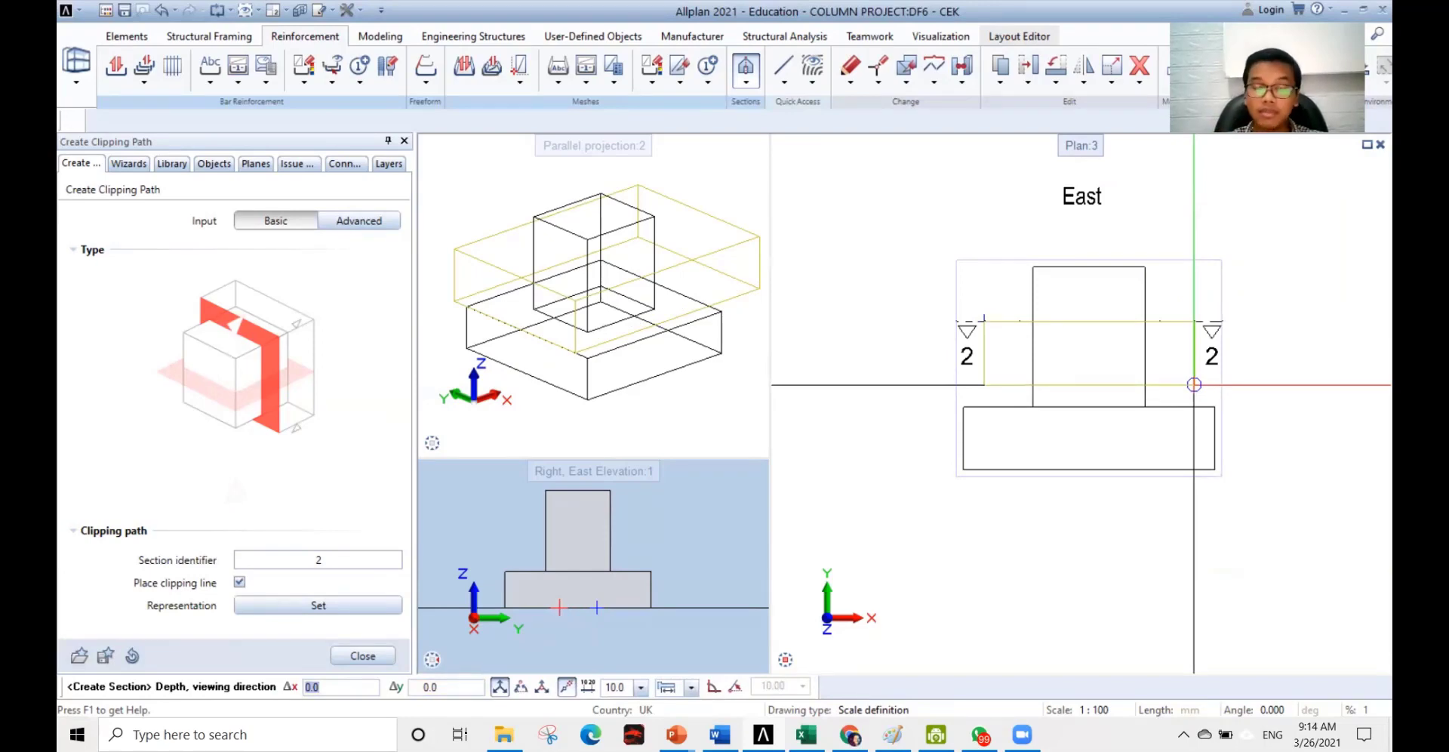
{"action": "left_click", "coordinate": [1194, 384]}
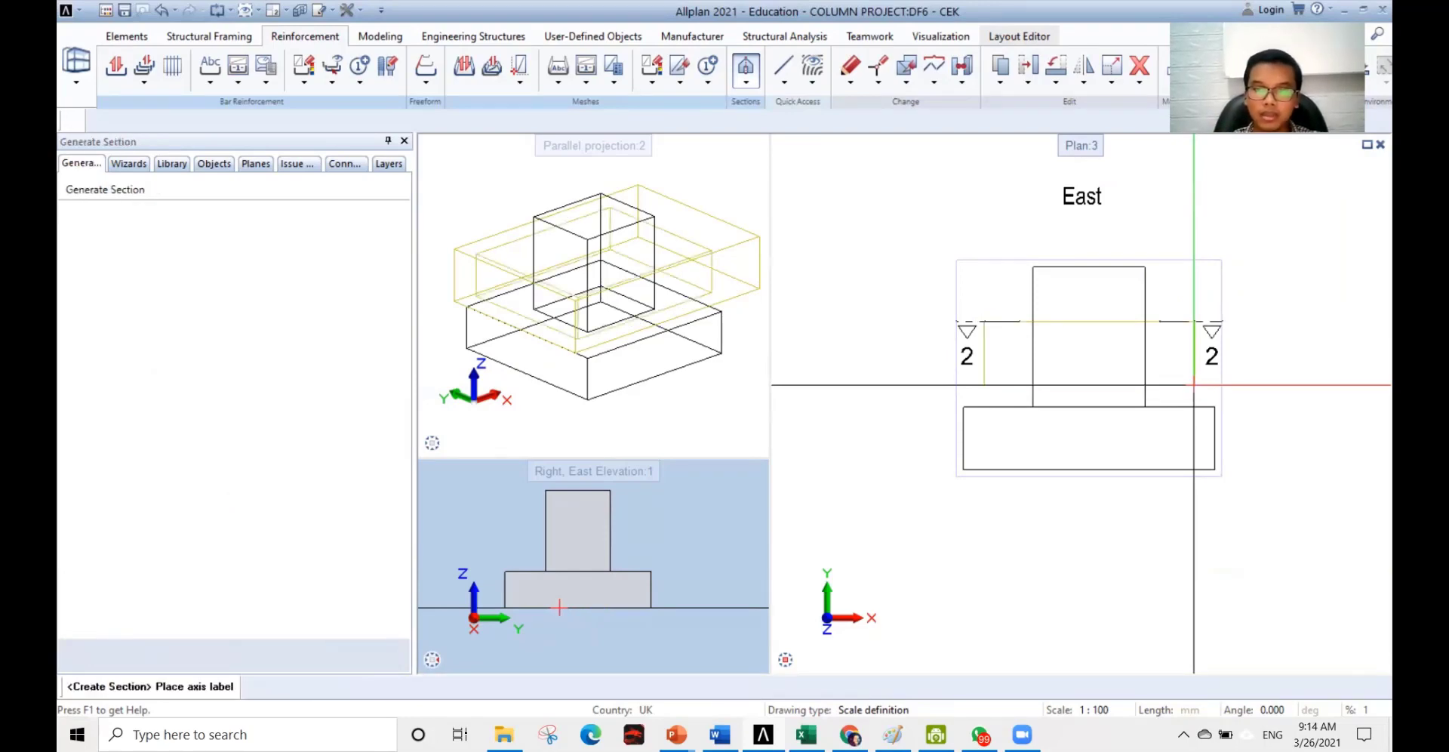
- Place section 2-2 to the right of the East elevation, about 2550 mm along the horizontal track line
{"action": "scroll", "coordinate": [1032, 390], "scroll_direction": "down", "scroll_amount": 5}
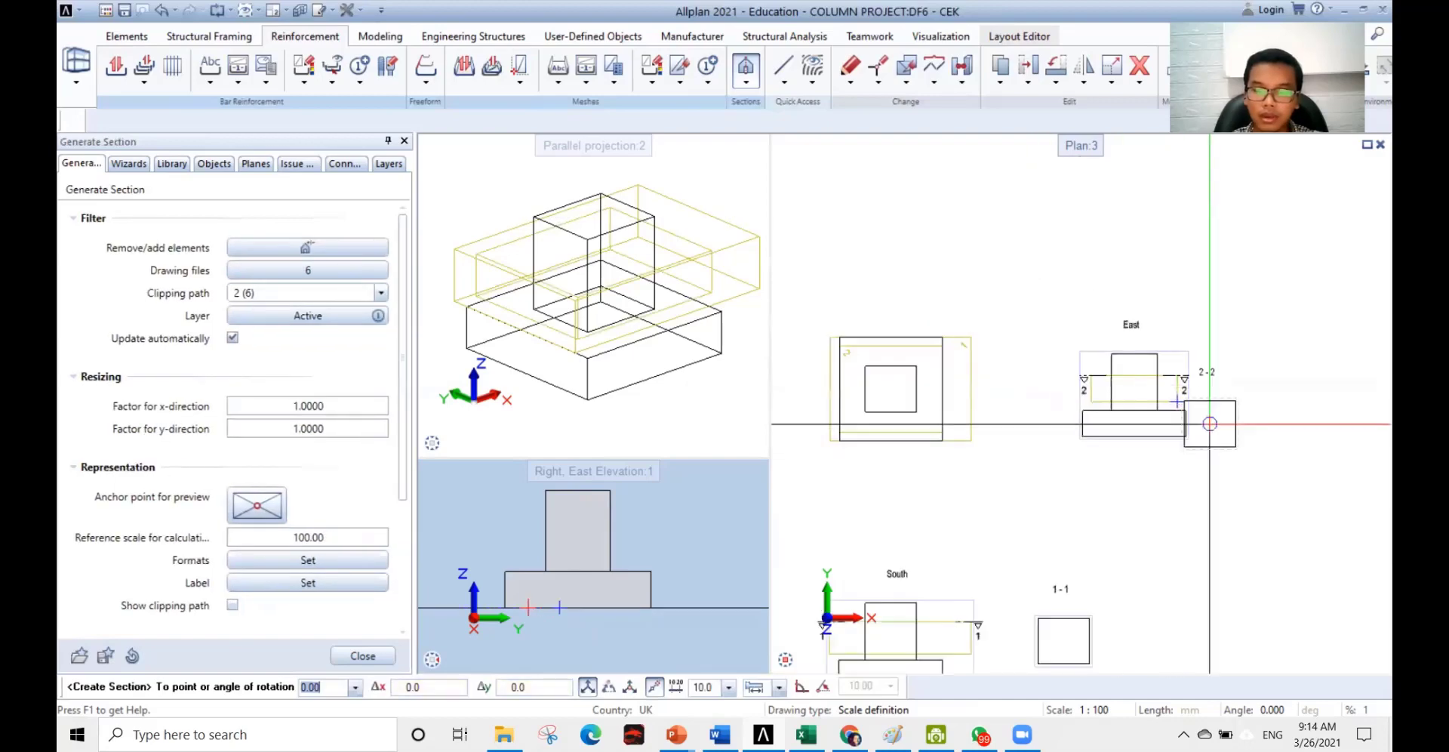
{"action": "scroll", "coordinate": [1165, 370], "scroll_direction": "up", "scroll_amount": 1}
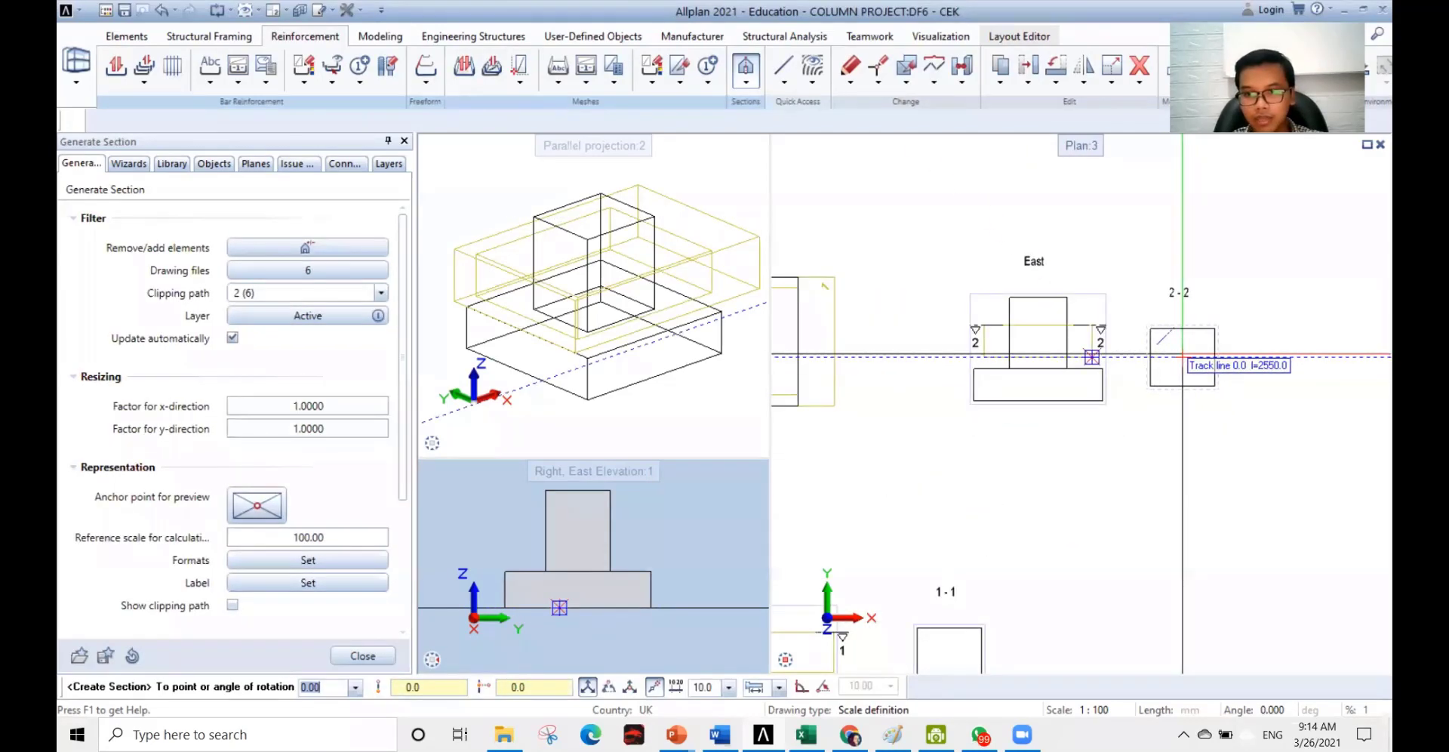
{"action": "left_click", "coordinate": [1181, 354]}
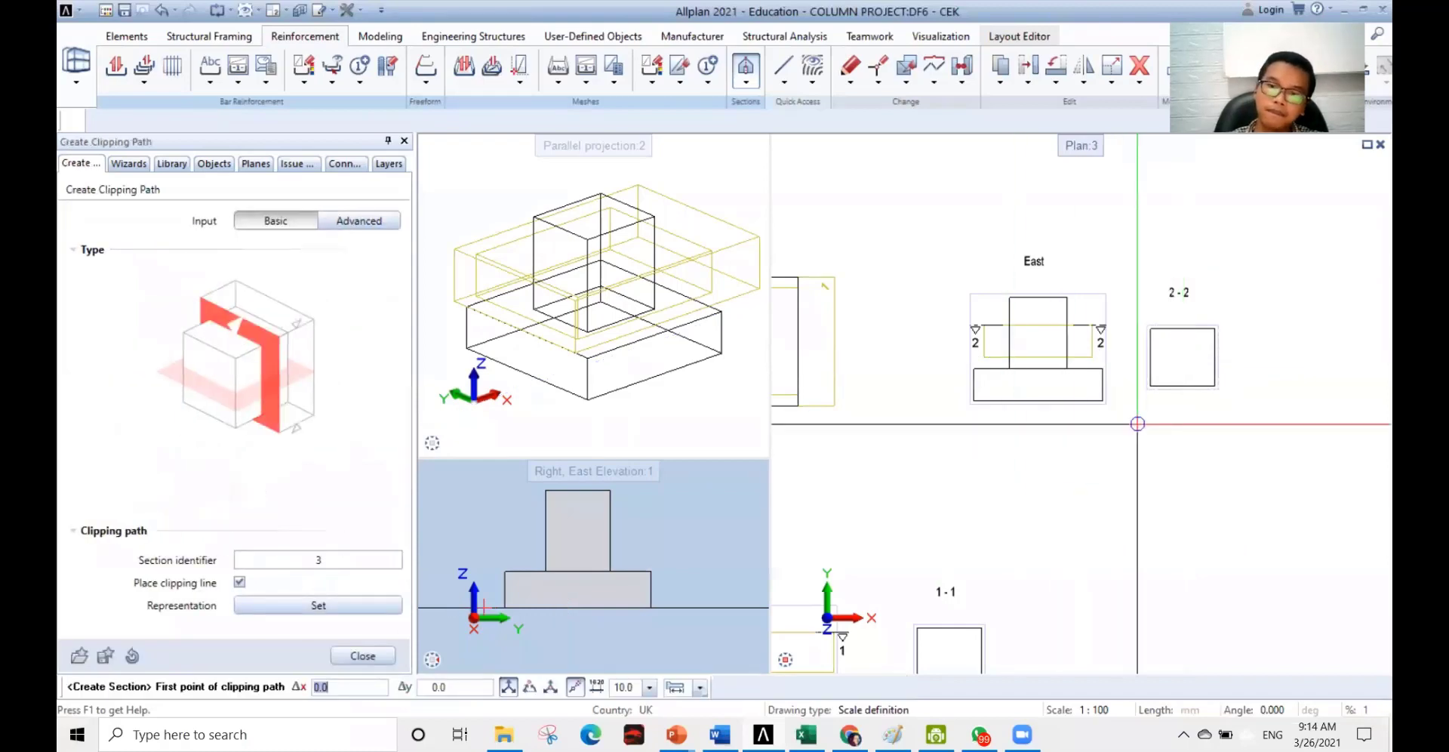
{"action": "scroll", "coordinate": [1119, 453], "scroll_direction": "down", "scroll_amount": 3}
{"action": "middle_click_drag", "start_coordinate": [1049, 465], "coordinate": [1088, 441]}
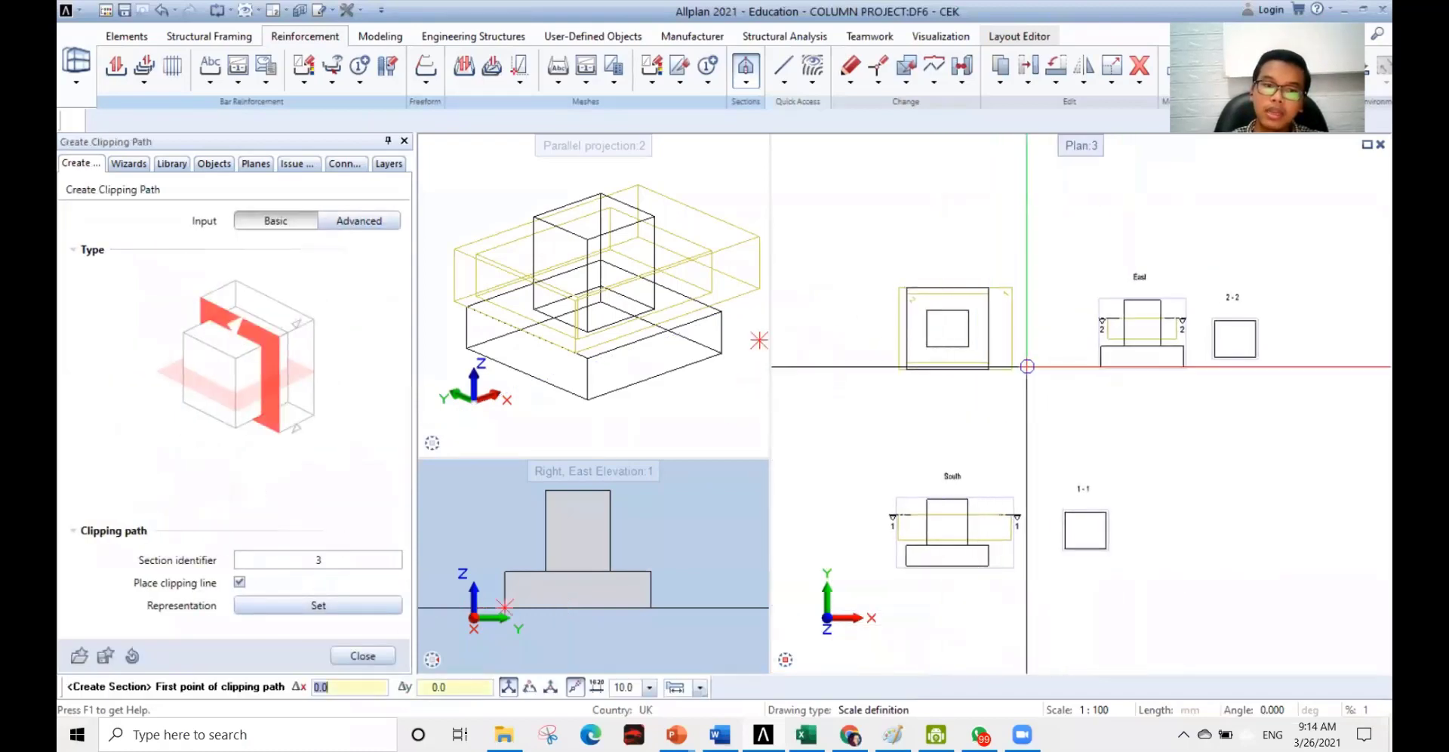
{"action": "scroll", "coordinate": [936, 347], "scroll_direction": "up", "scroll_amount": 2}
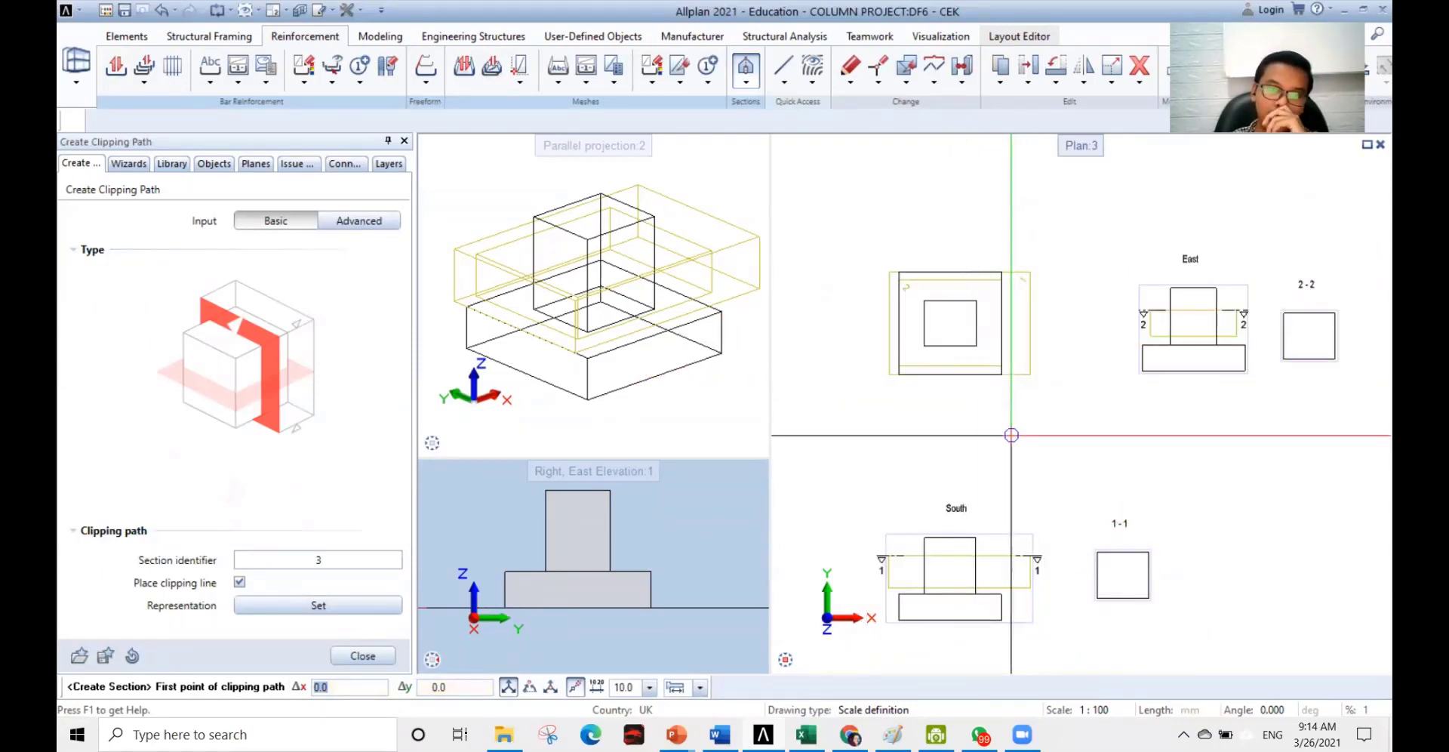
{"action": "middle_click_drag", "start_coordinate": [1015, 500], "coordinate": [1051, 417]}
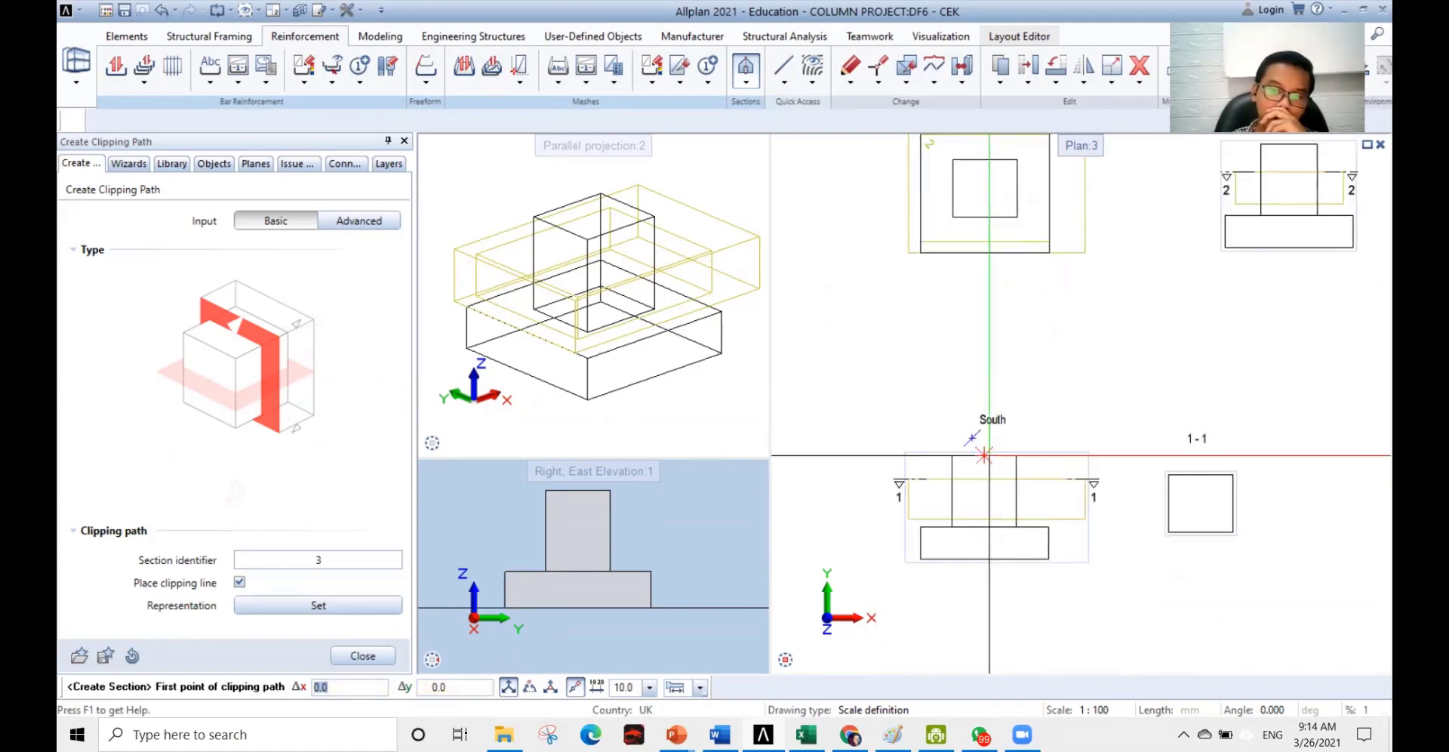
{"action": "scroll", "coordinate": [995, 458], "scroll_direction": "up", "scroll_amount": 2}
{"action": "scroll", "coordinate": [1003, 461], "scroll_direction": "down", "scroll_amount": 3}
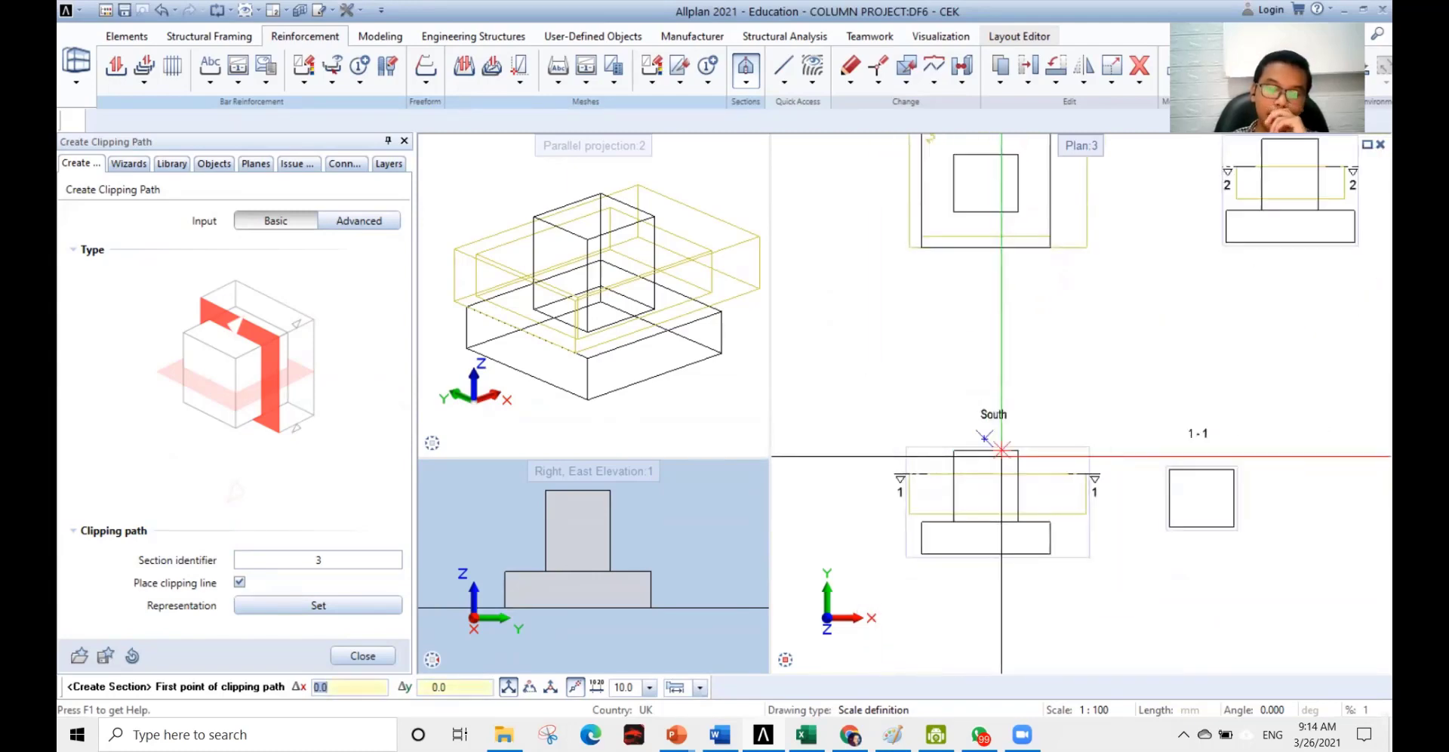
{"action": "middle_click_drag", "start_coordinate": [1073, 366], "coordinate": [1070, 396]}
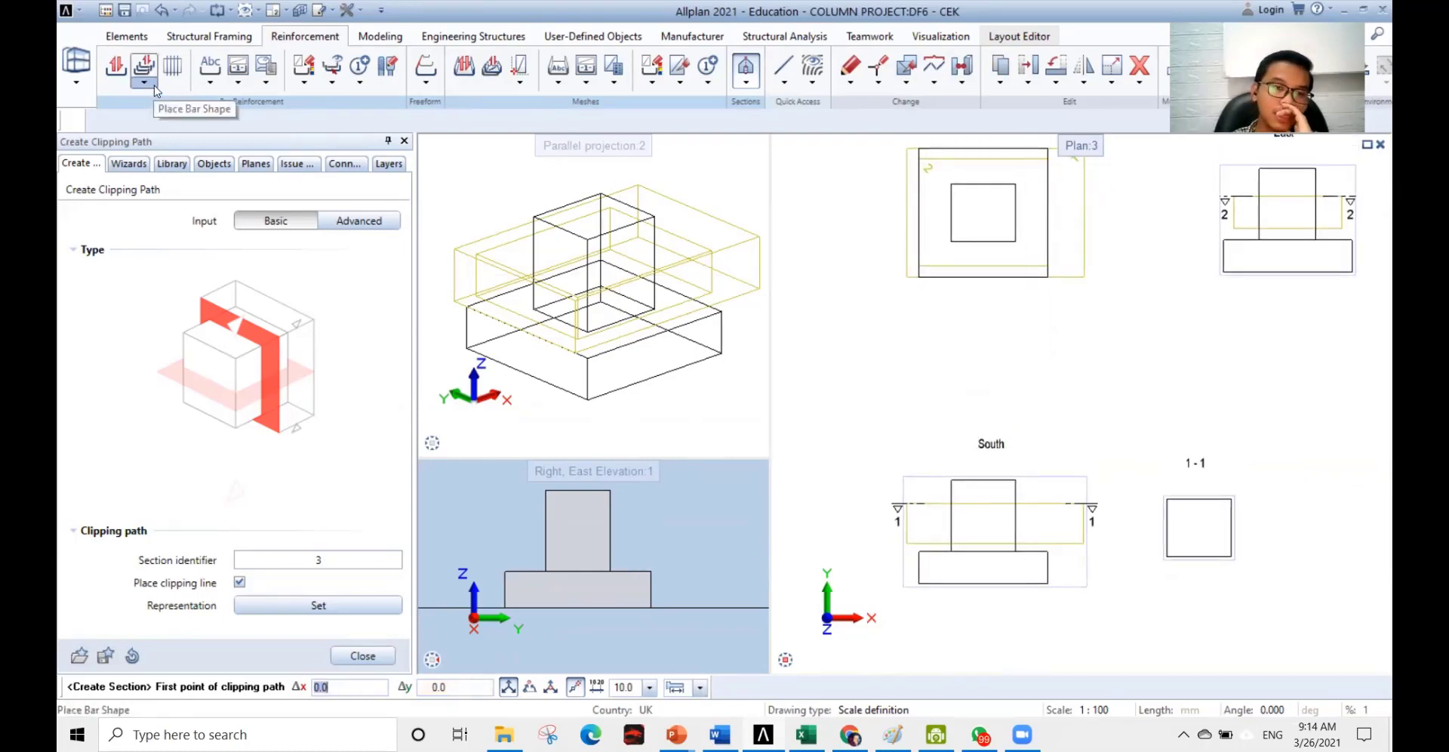
- Define a closed stirrup bar shape with mark number 10, Φ10 diameter and 135° hooks, consulting the pedestal column slide in PowerPoint
{"action": "left_click", "coordinate": [113, 73]}
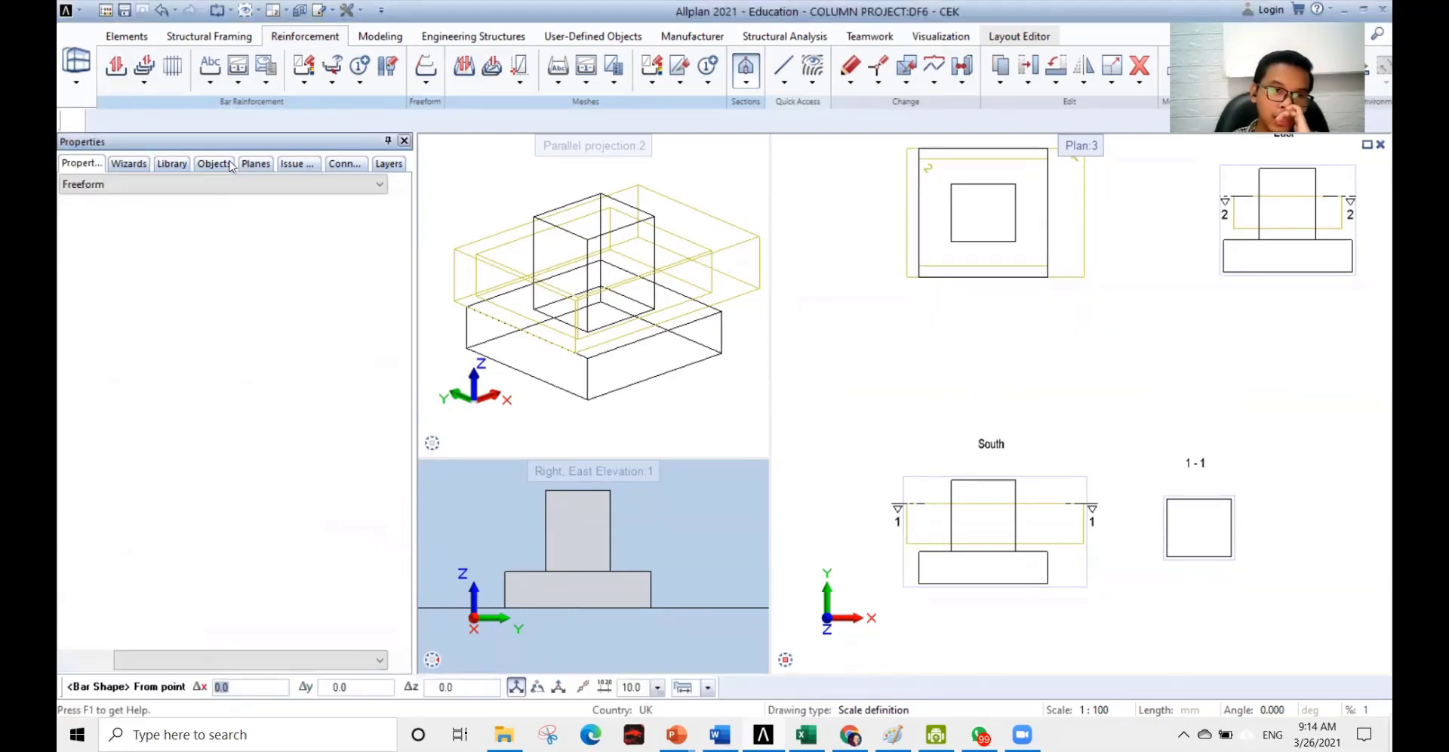
{"action": "left_click", "coordinate": [378, 185]}
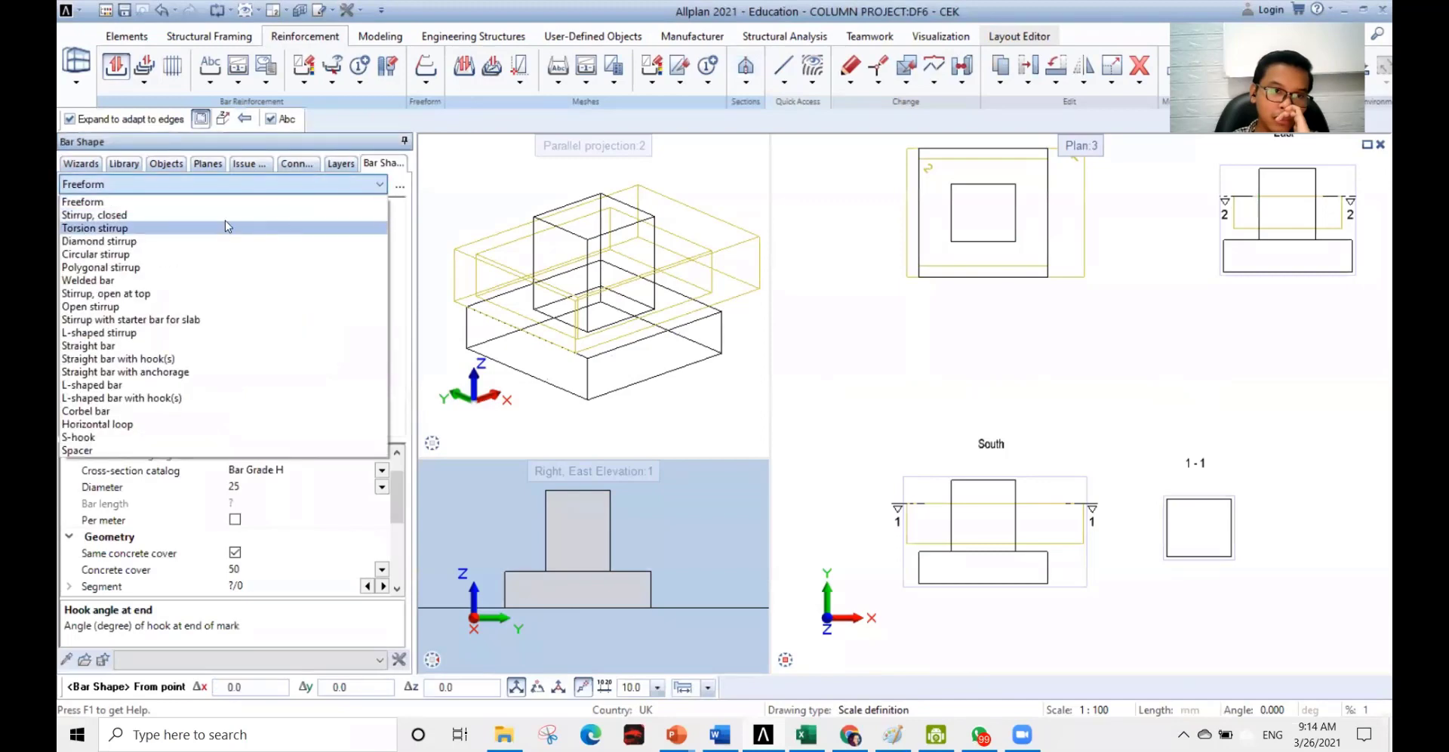
{"action": "left_click", "coordinate": [224, 215]}
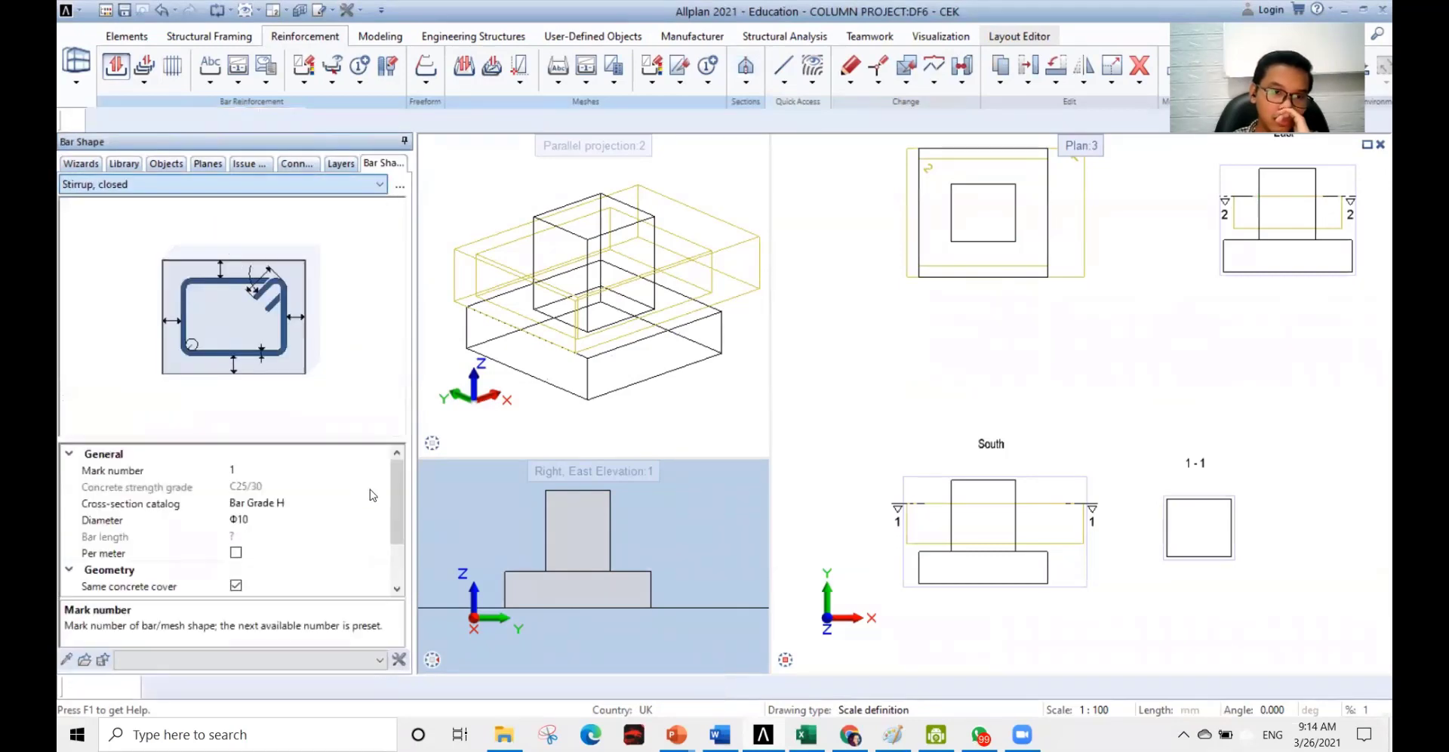
{"action": "key", "text": "alt+Tab"}
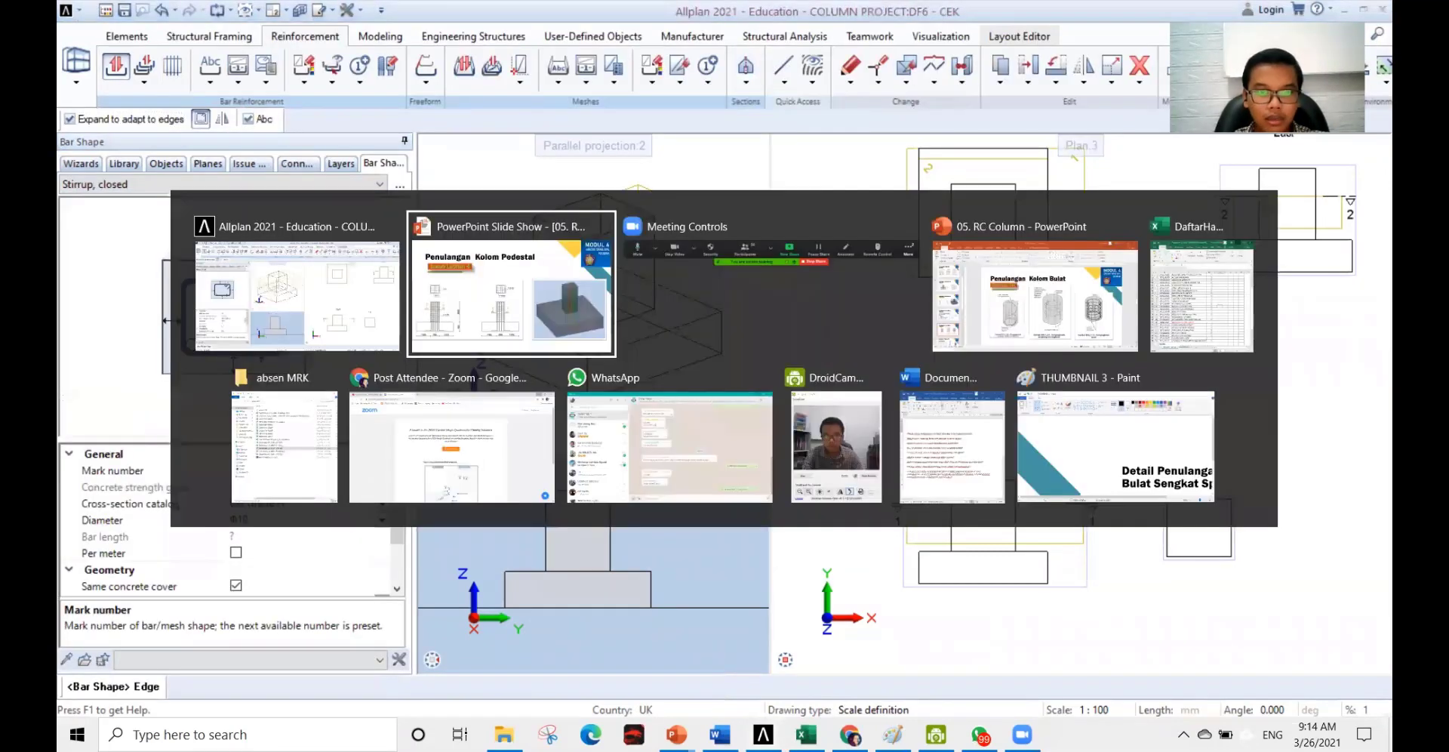
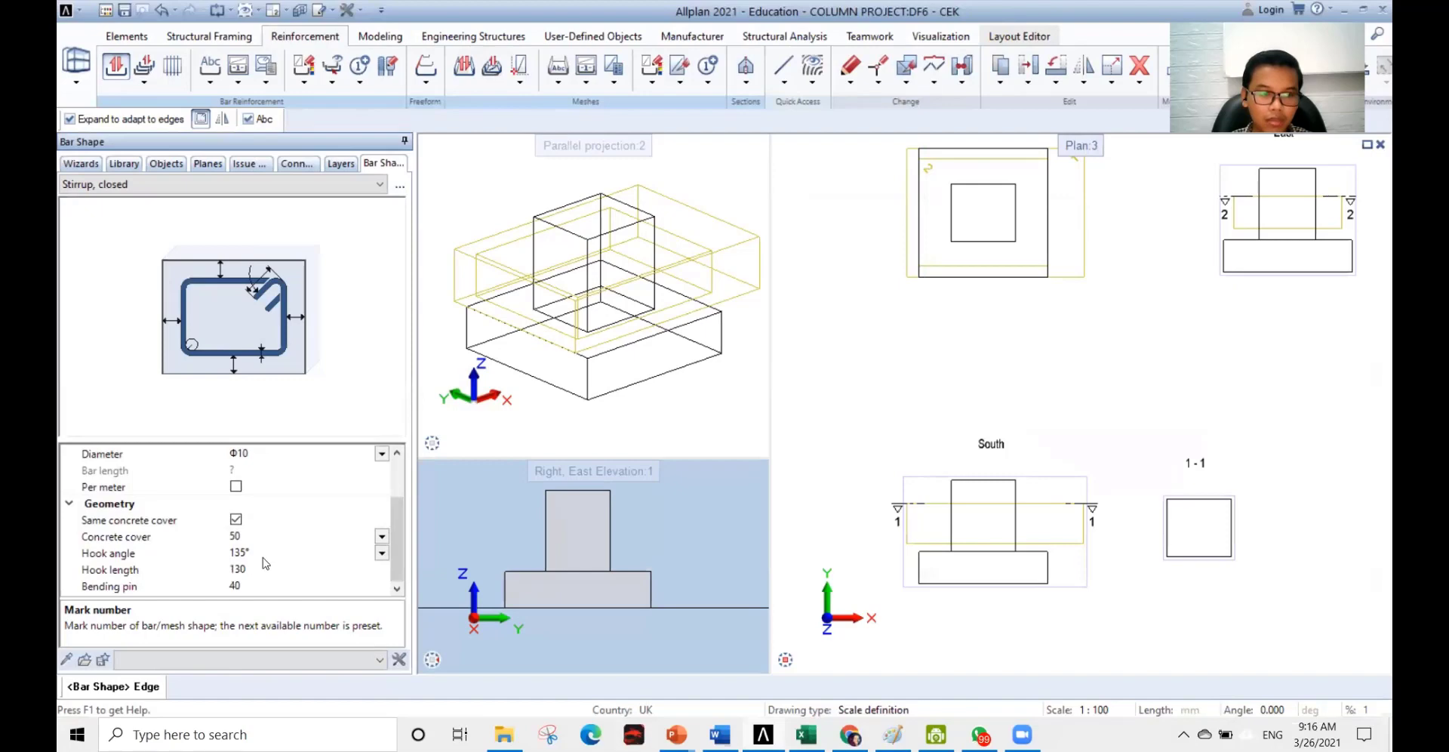
{"action": "scroll", "coordinate": [396, 543], "scroll_direction": "up", "scroll_amount": 2}
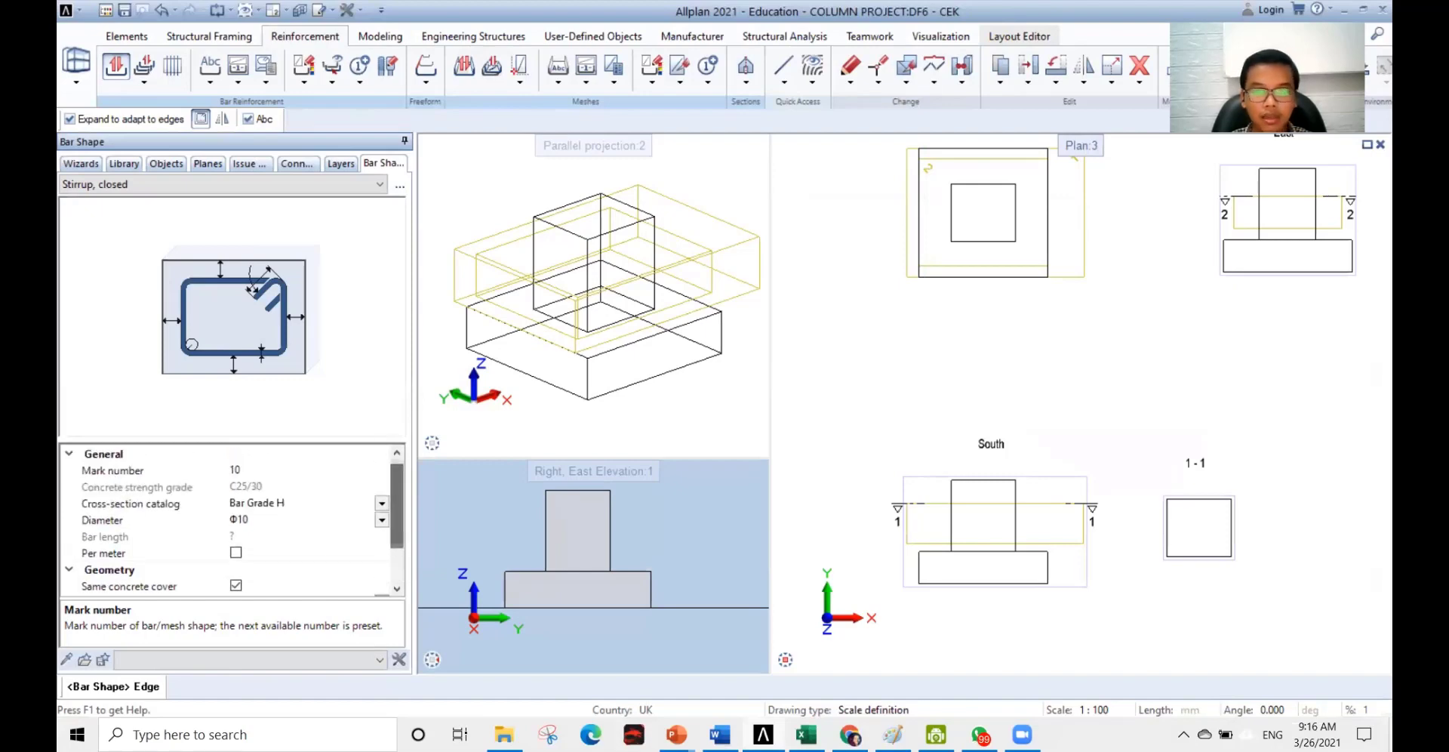
{"action": "scroll", "coordinate": [1122, 311], "scroll_direction": "down", "scroll_amount": 2}
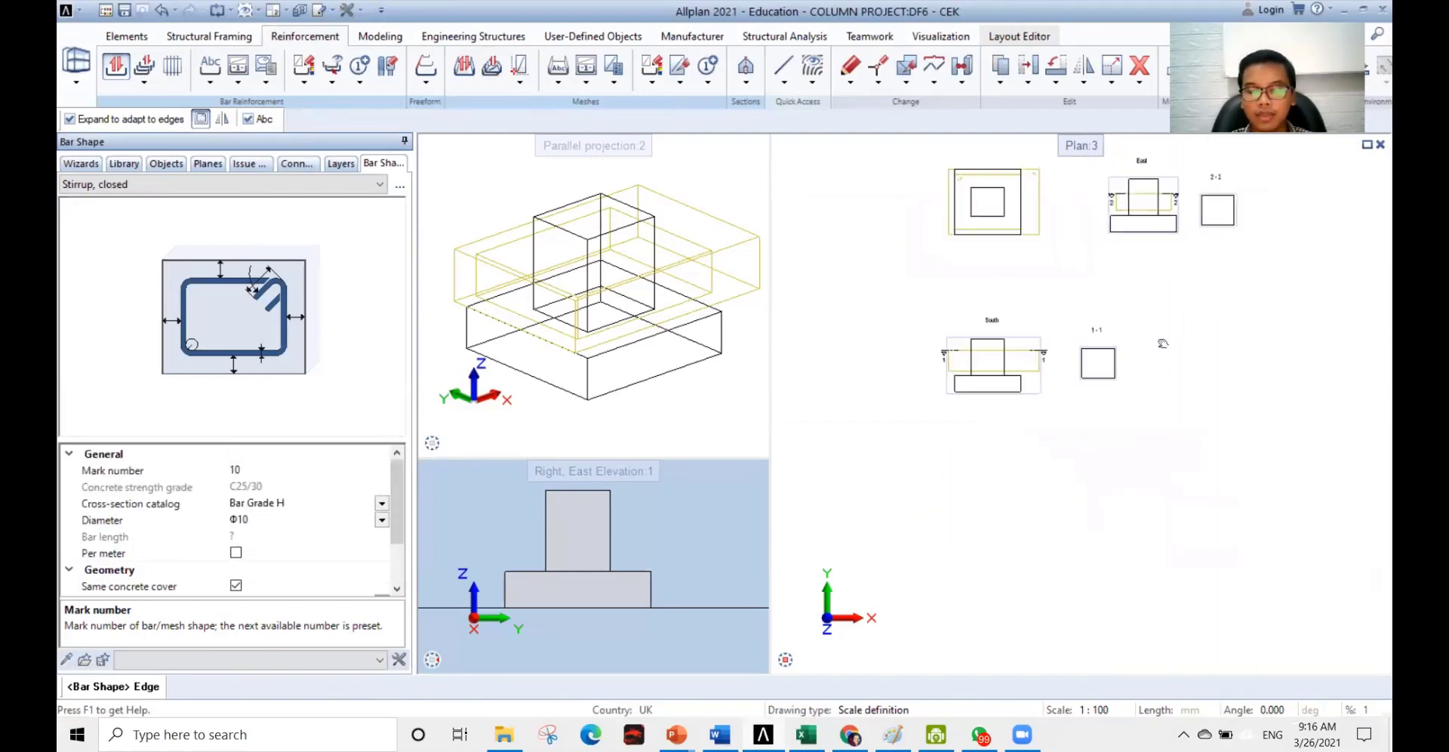
- Place the closed stirrup within the column outline of section 1-1, leaving out its bar label
{"action": "scroll", "coordinate": [1163, 343], "scroll_direction": "up", "scroll_amount": 3}
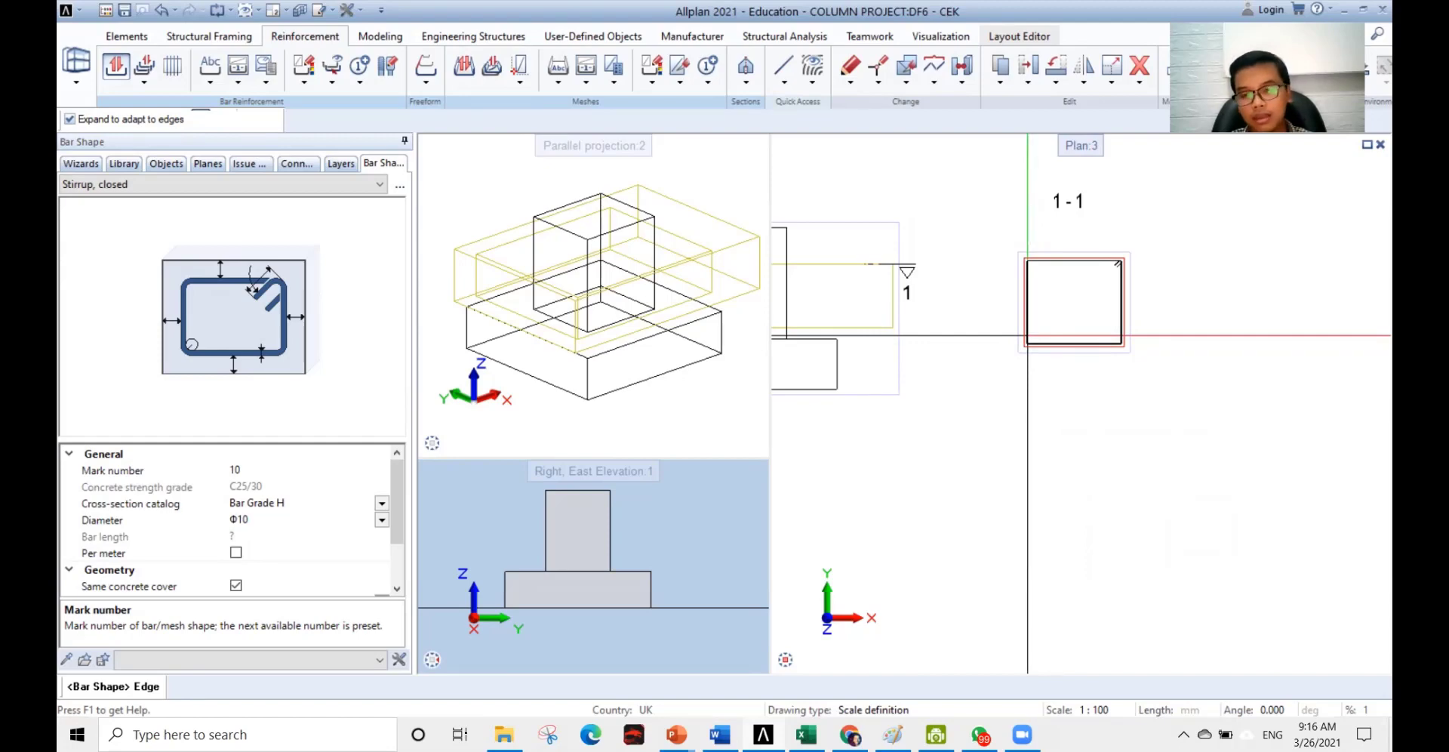
{"action": "left_click", "coordinate": [1028, 335]}
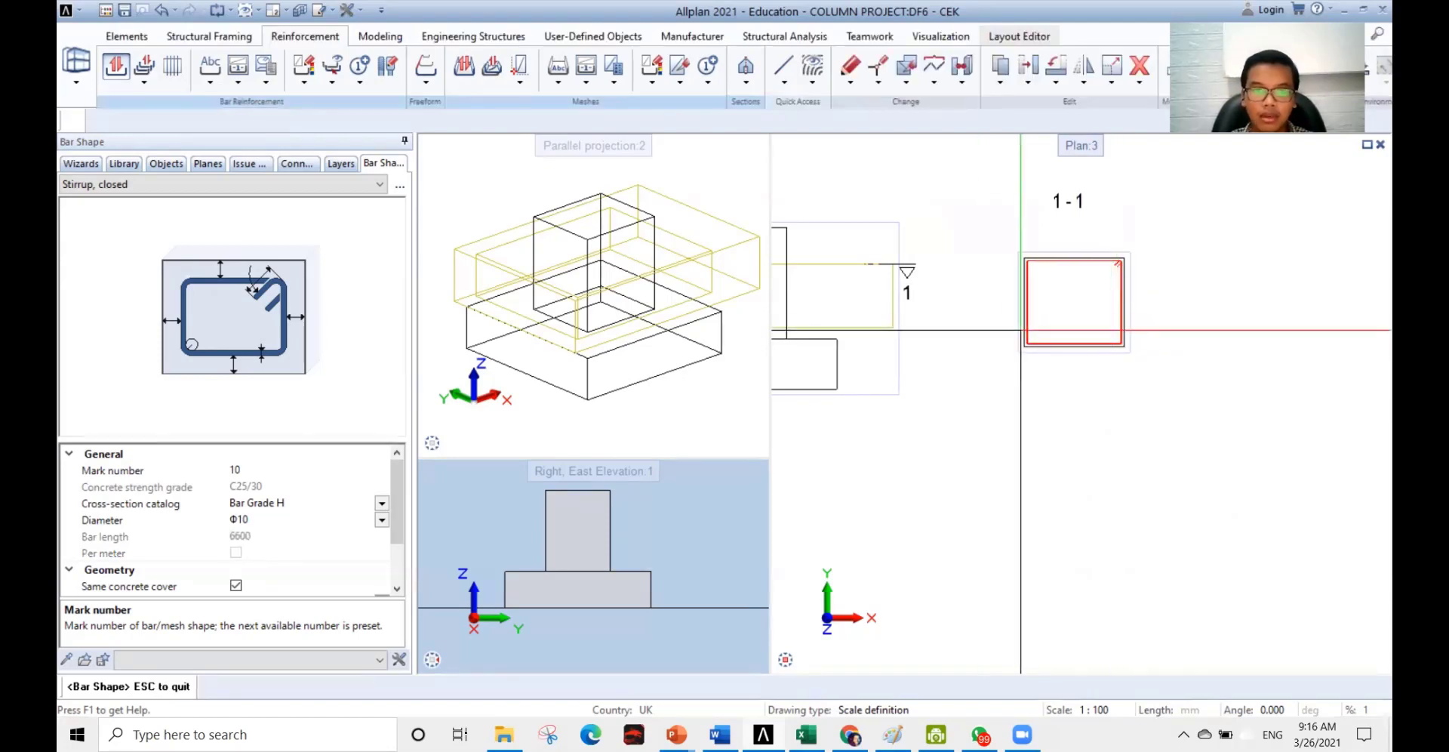
{"action": "key", "text": "Escape"}
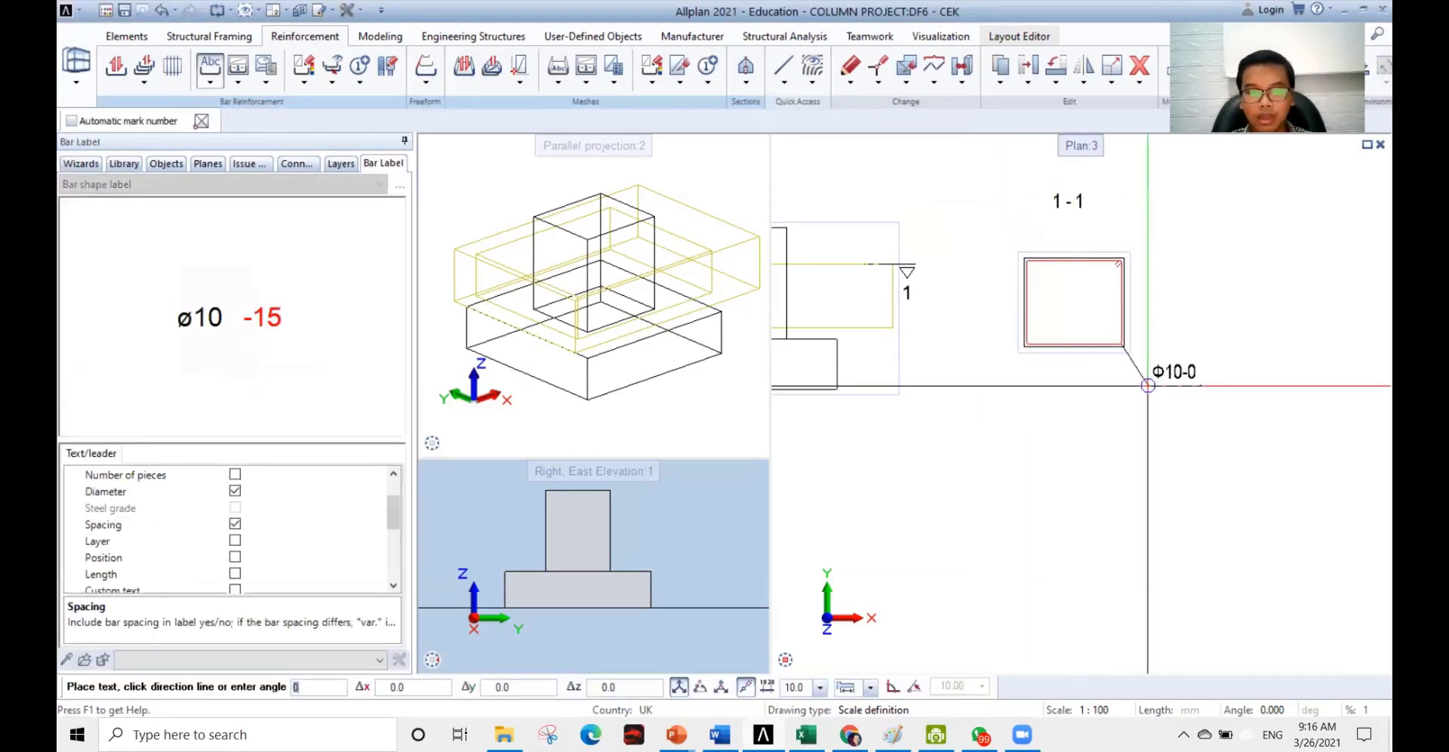
{"action": "key", "text": "Escape"}
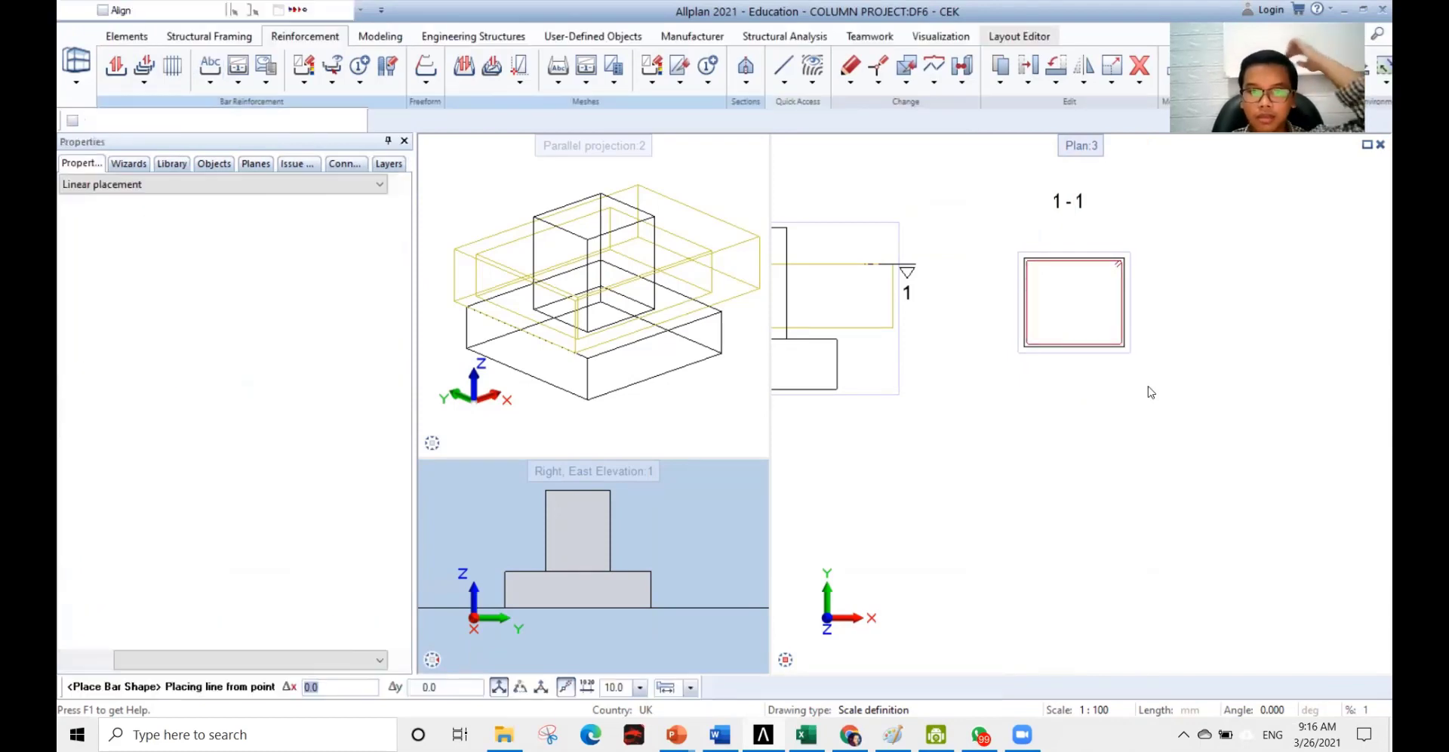
- Distribute the stirrup linearly along the column height and check the required stirrup spacing on the PowerPoint slide
{"action": "left_click", "coordinate": [72, 121]}
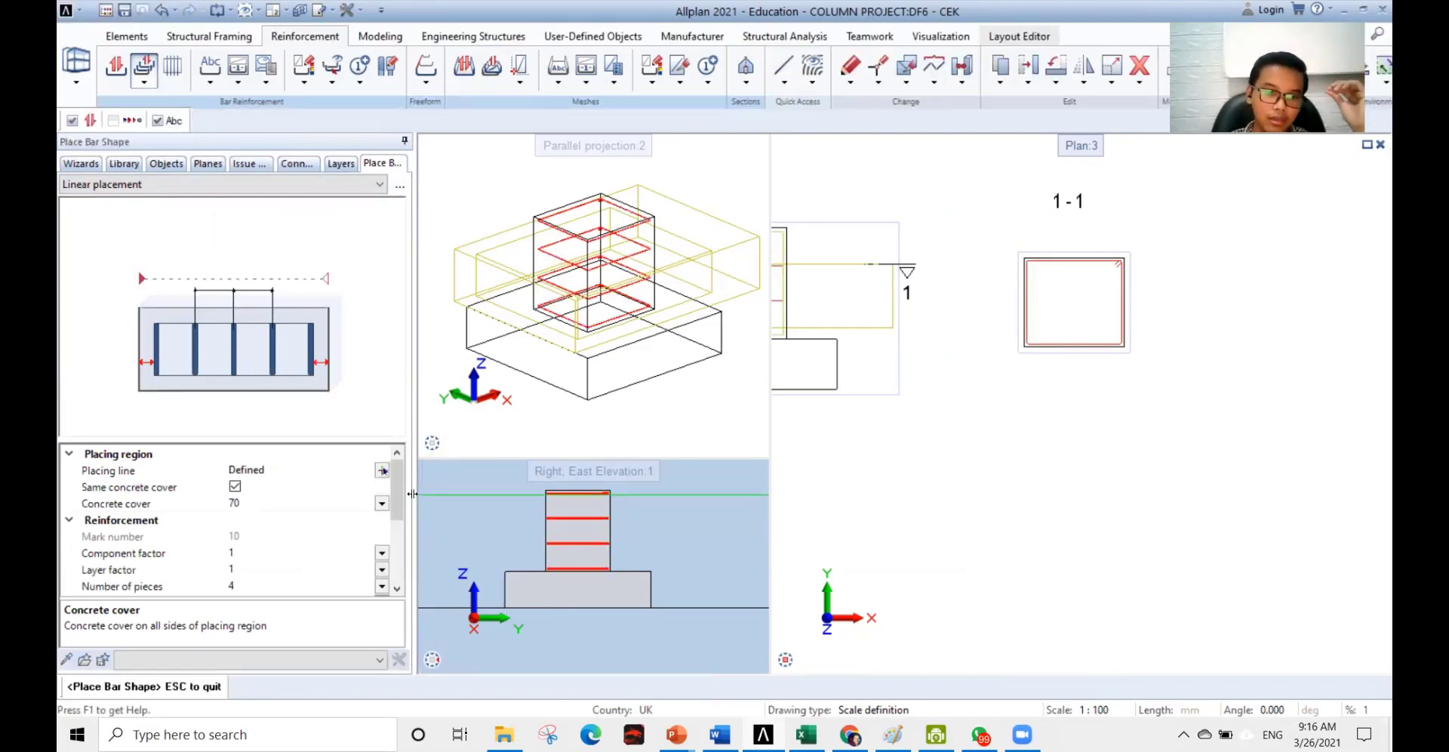
{"action": "left_click_drag", "start_coordinate": [400, 494], "coordinate": [400, 537]}
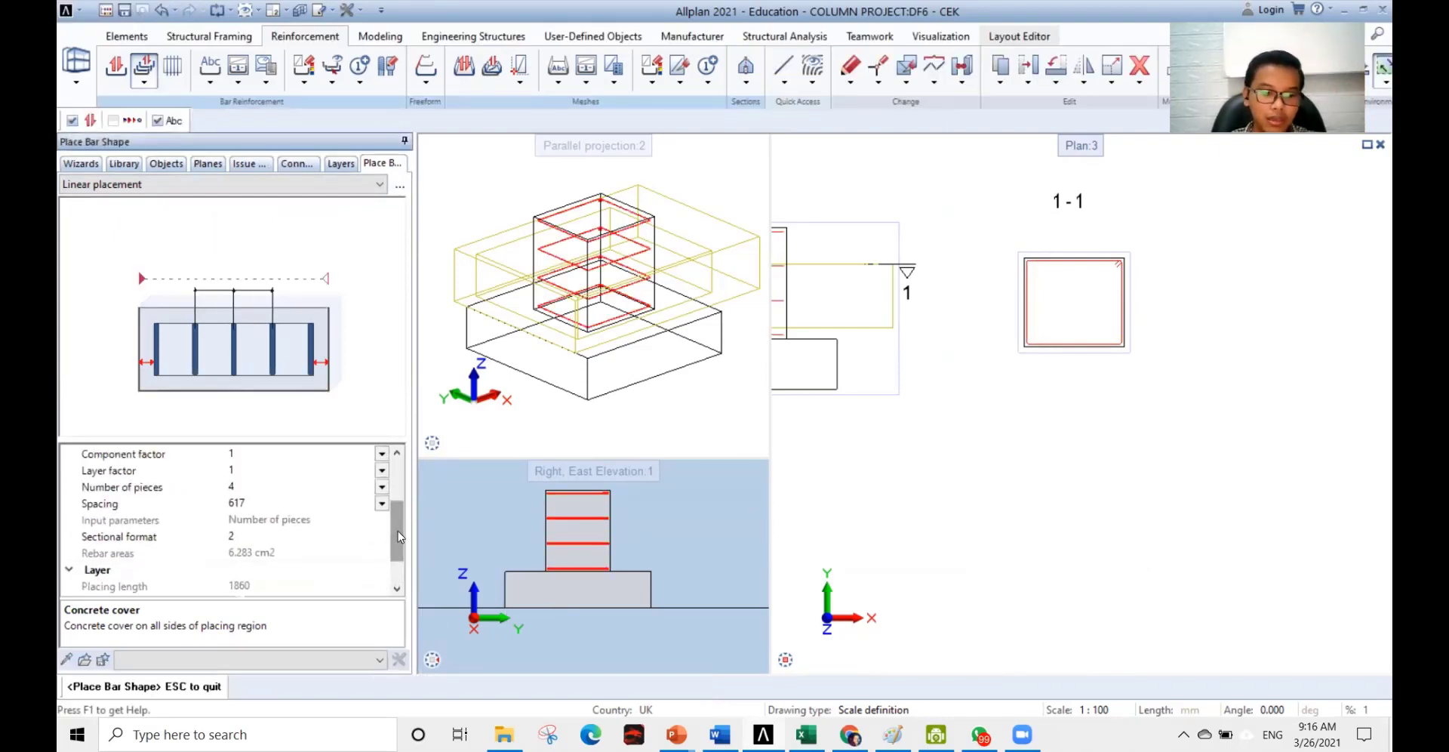
{"action": "key", "text": "alt+Tab"}
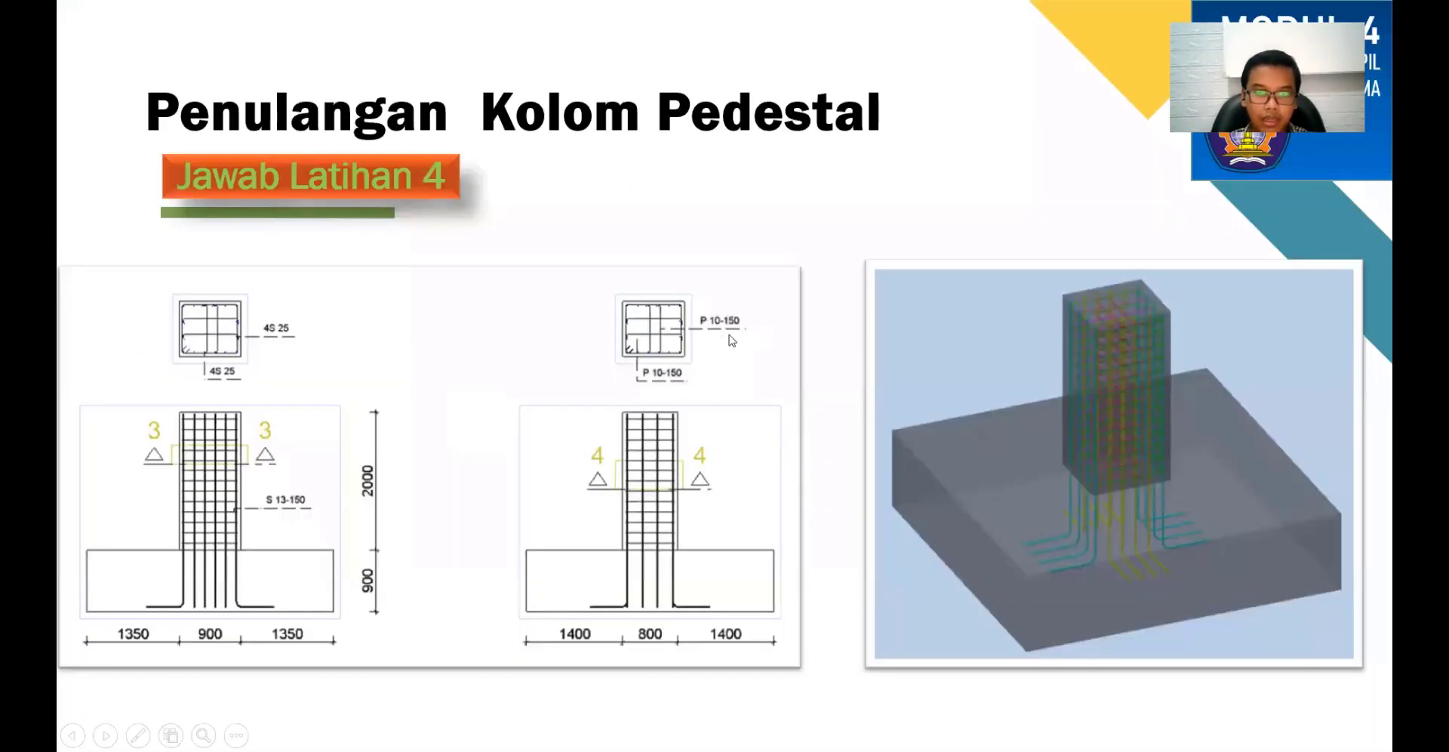
{"action": "key", "text": "alt+Tab"}
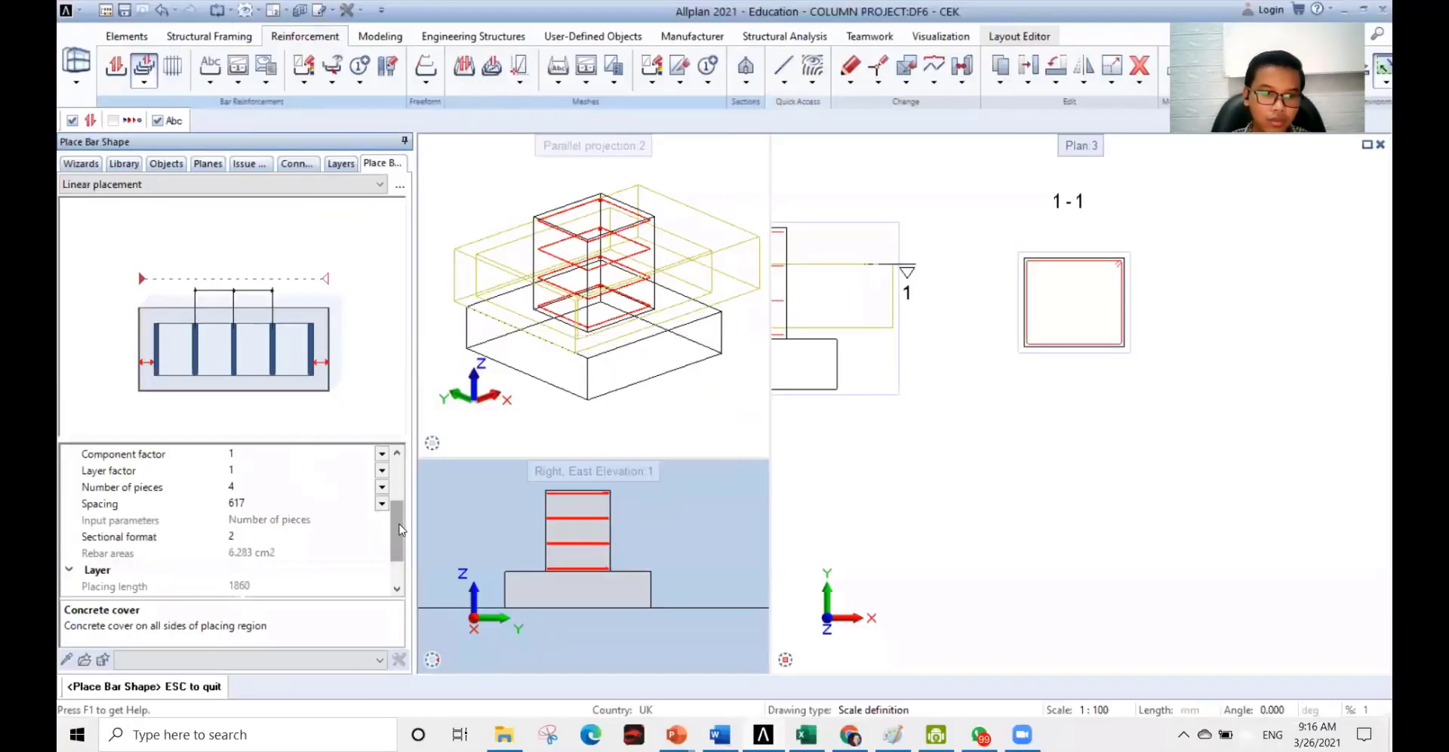
- Set the stirrup spacing to 150 mm and finish the placement without a dimension line
{"action": "left_click", "coordinate": [249, 503]}
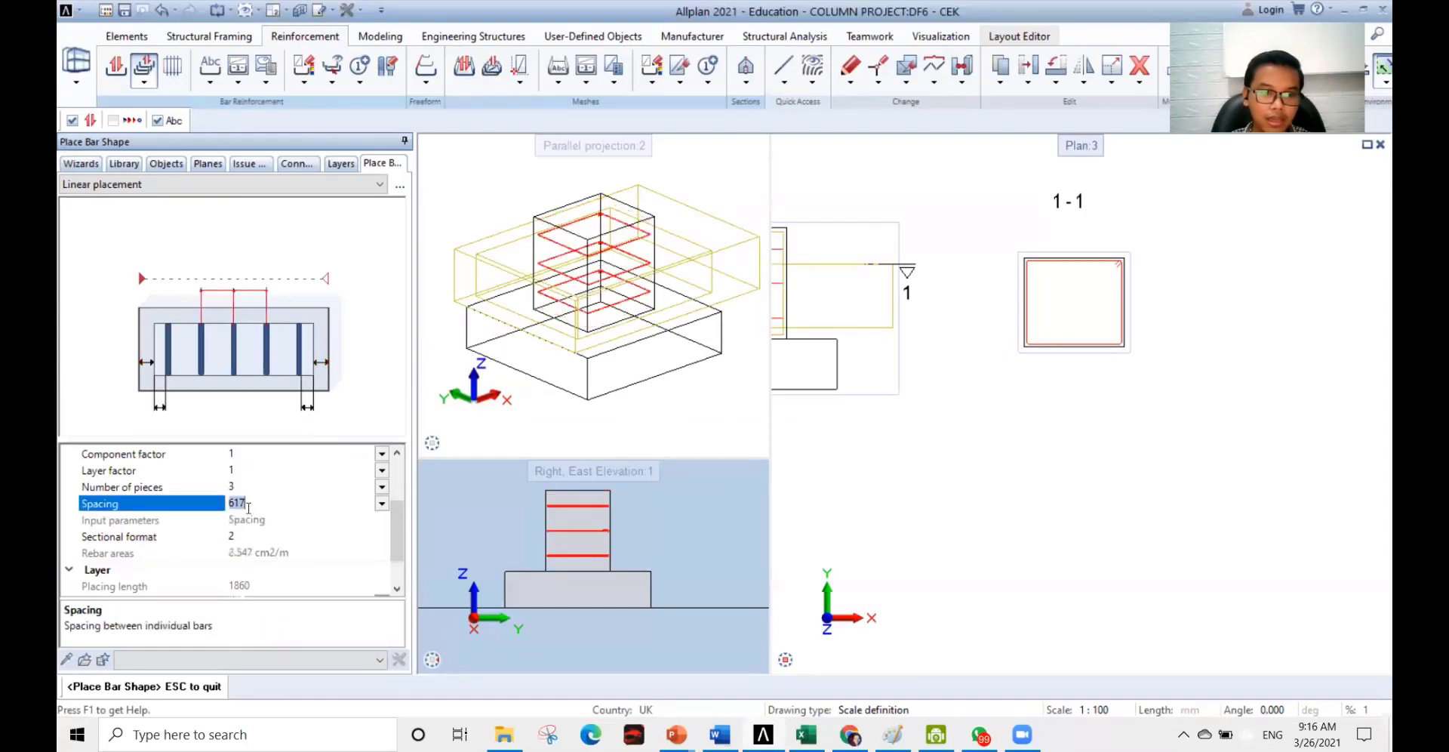
{"action": "double_click", "coordinate": [256, 506]}
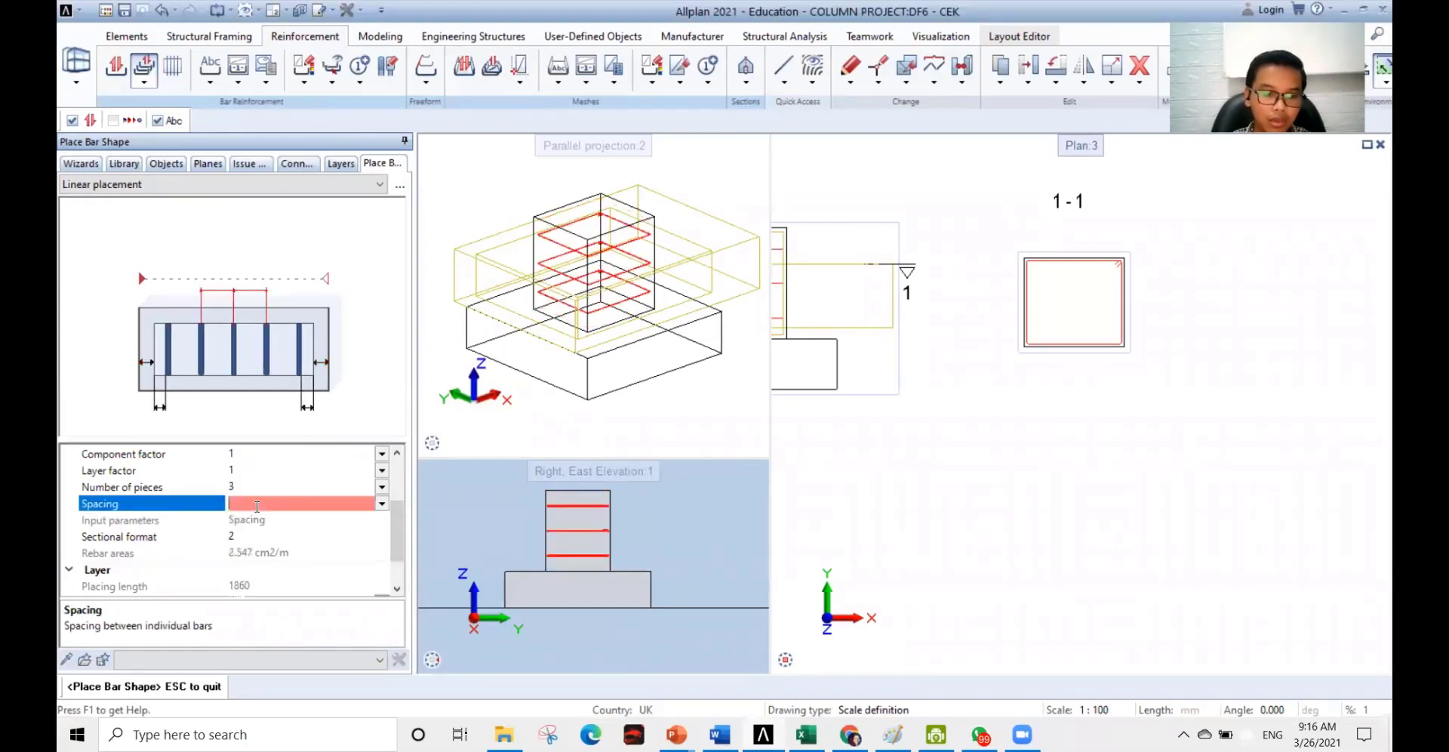
{"action": "type", "text": "150"}
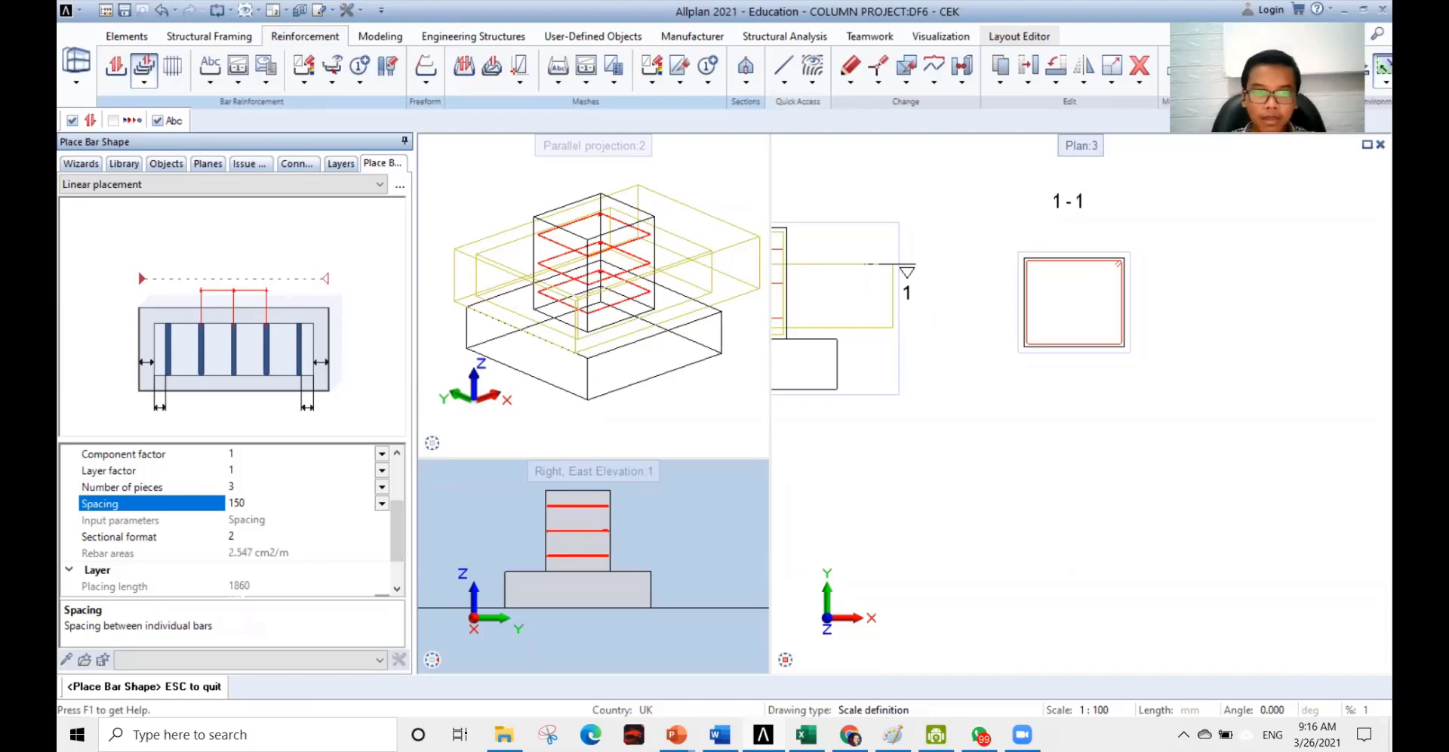
{"action": "left_click", "coordinate": [1083, 410]}
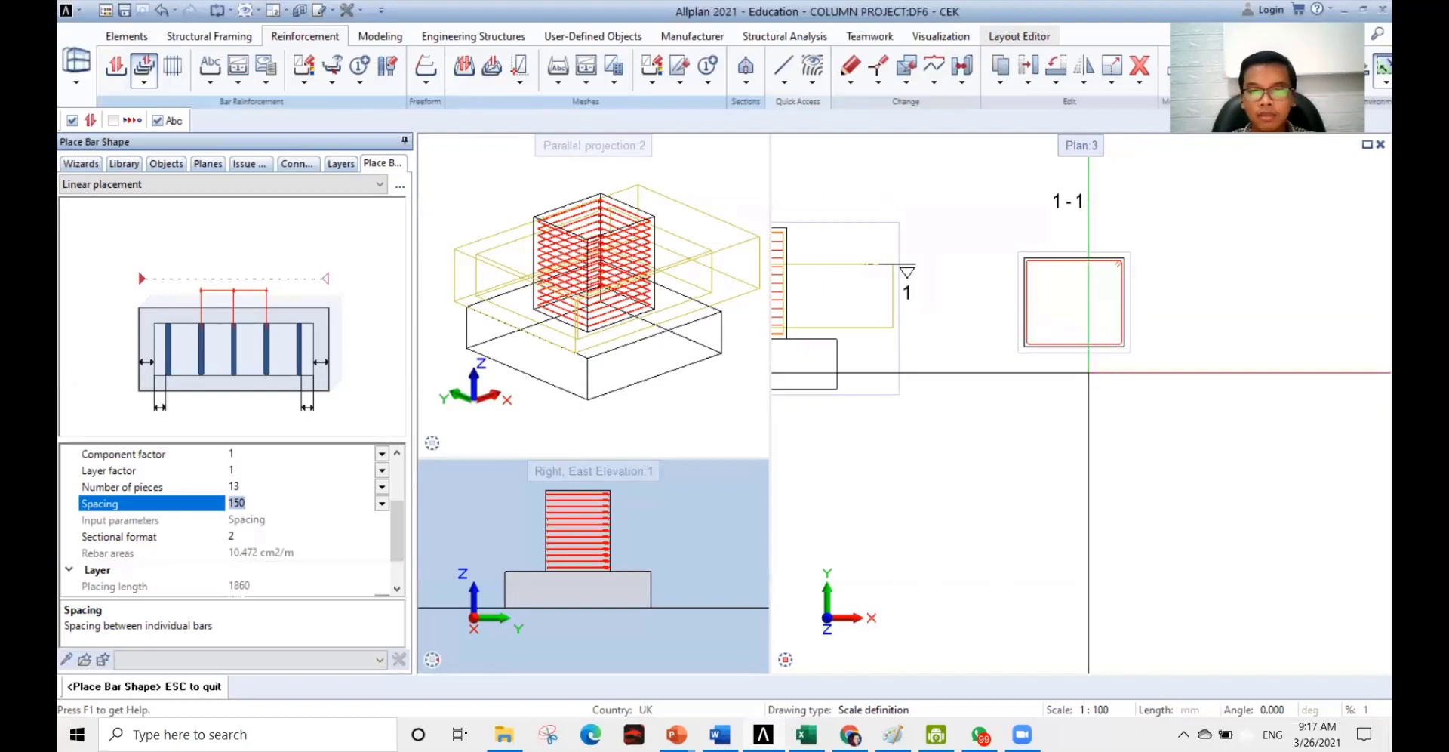
{"action": "scroll", "coordinate": [1087, 372], "scroll_direction": "down", "scroll_amount": 2}
{"action": "key", "text": "Escape"}
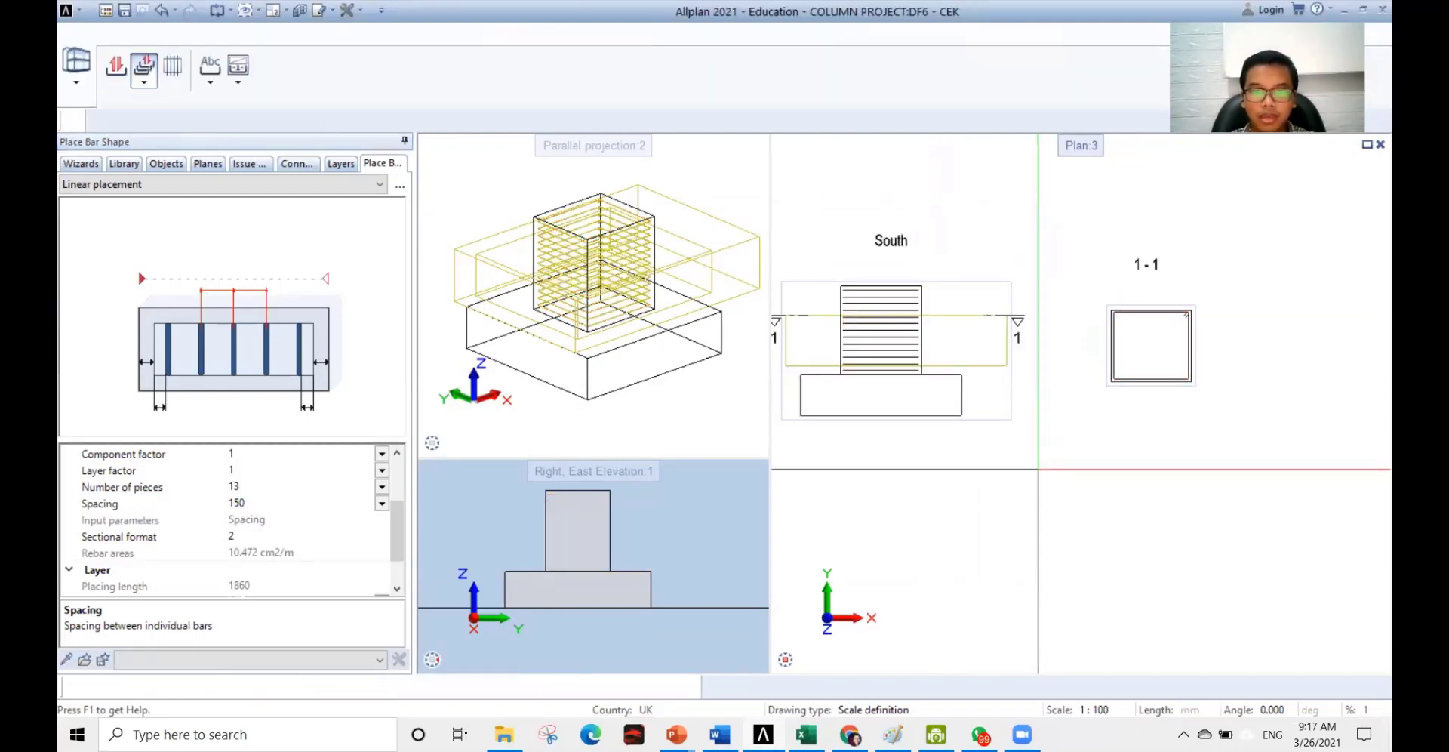
{"action": "key", "text": "Escape"}
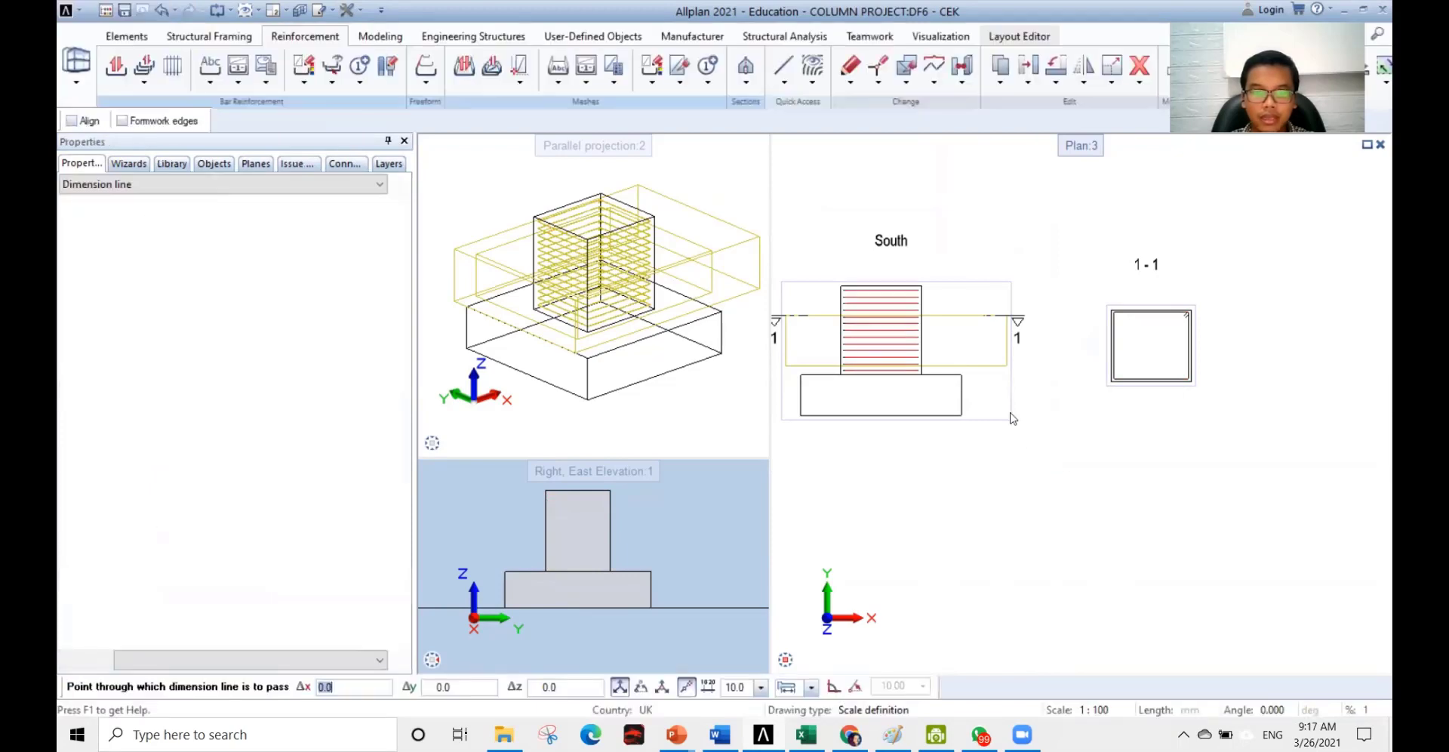
{"action": "key", "text": "Escape"}
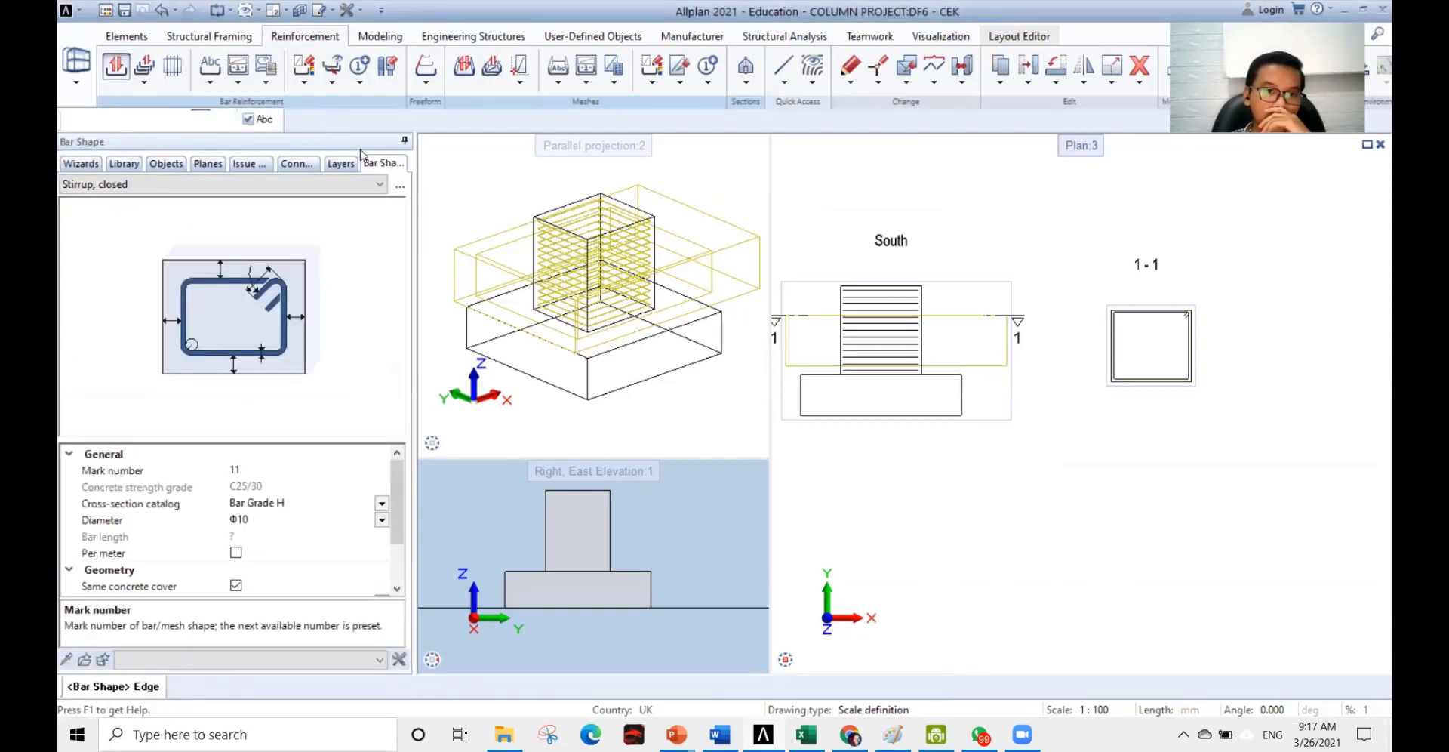
{"action": "mouse_move", "coordinate": [830, 364]}
{"action": "middle_mouse_down"}
{"action": "mouse_move", "coordinate": [919, 333]}
{"action": "mouse_move", "coordinate": [912, 343]}
{"action": "middle_mouse_up"}
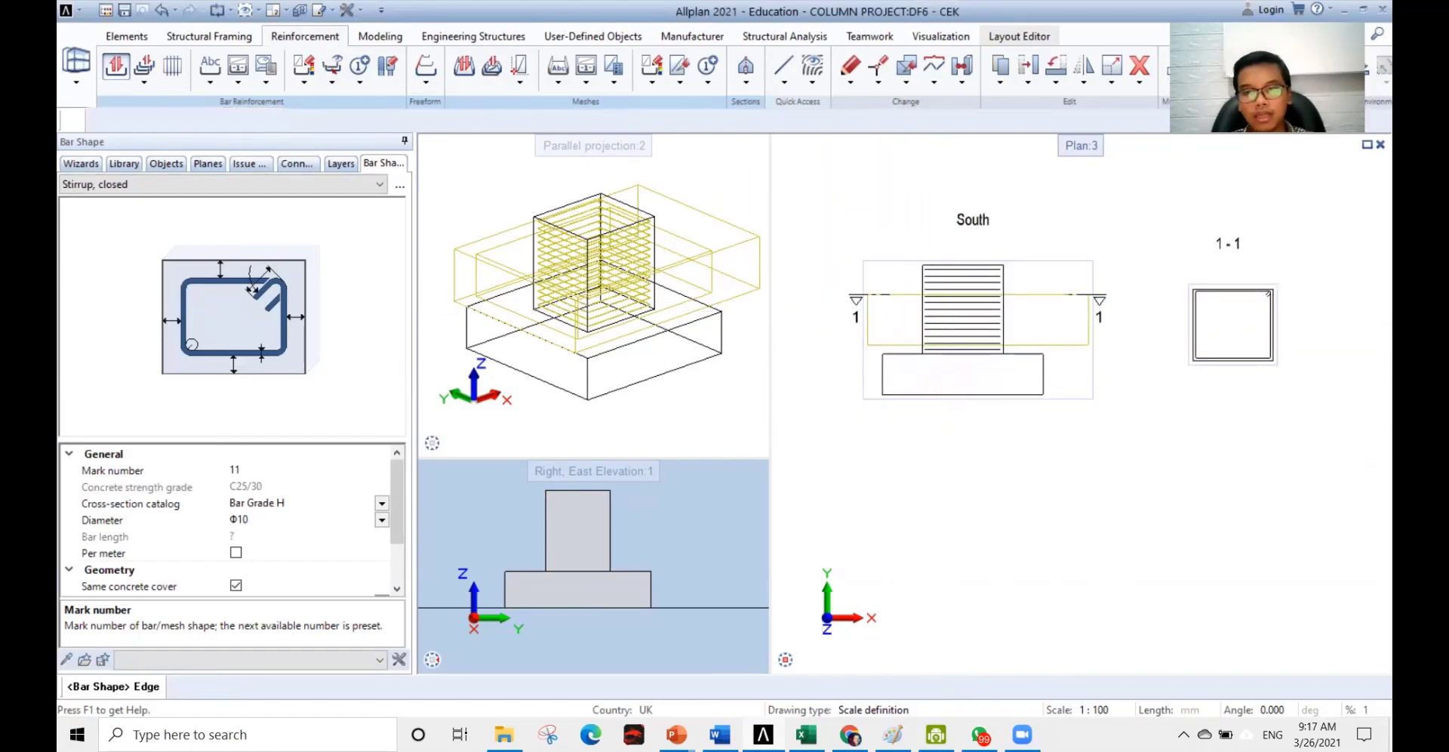
{"action": "key", "text": "Escape"}
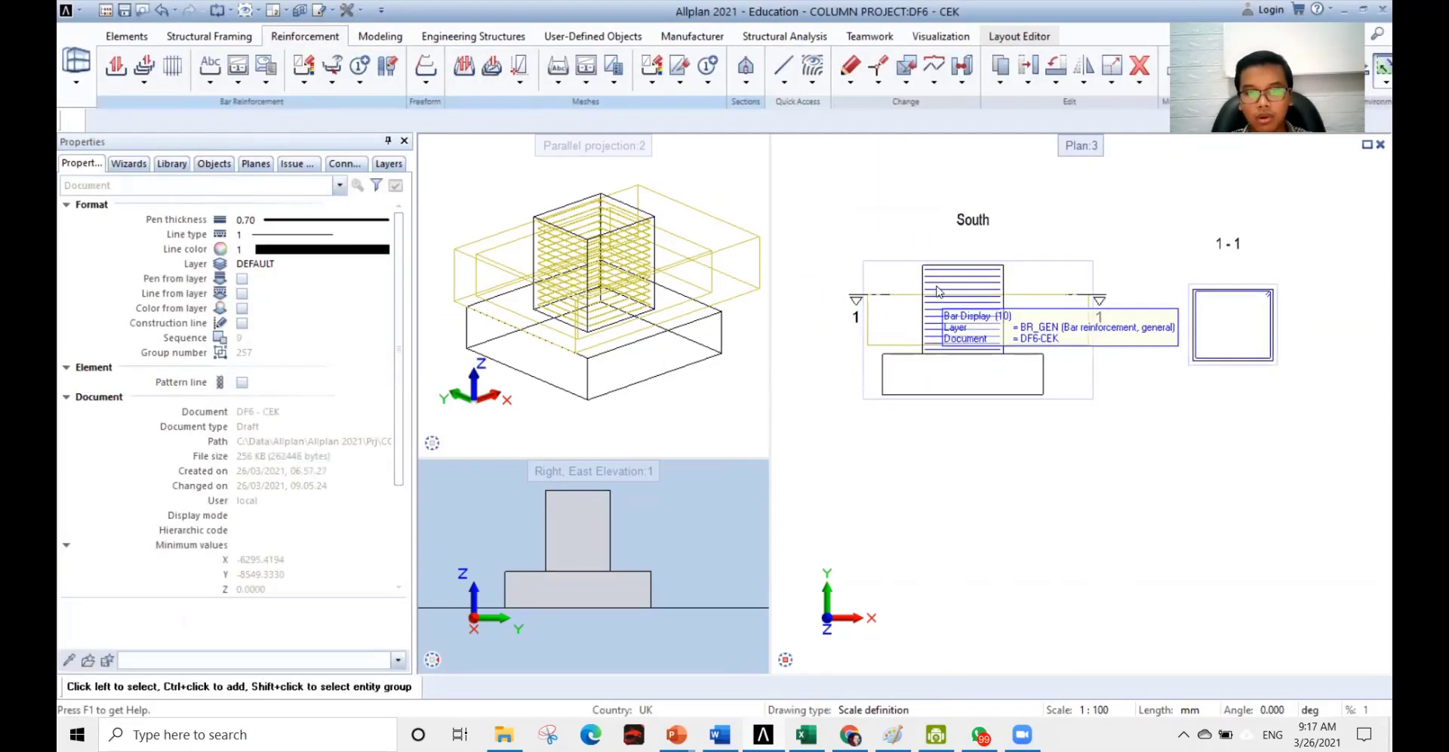
- Consult the pedestal column slide in PowerPoint for the column's longitudinal bars and start a Freeform bar shape in Allplan
{"action": "key", "text": "alt+Tab"}
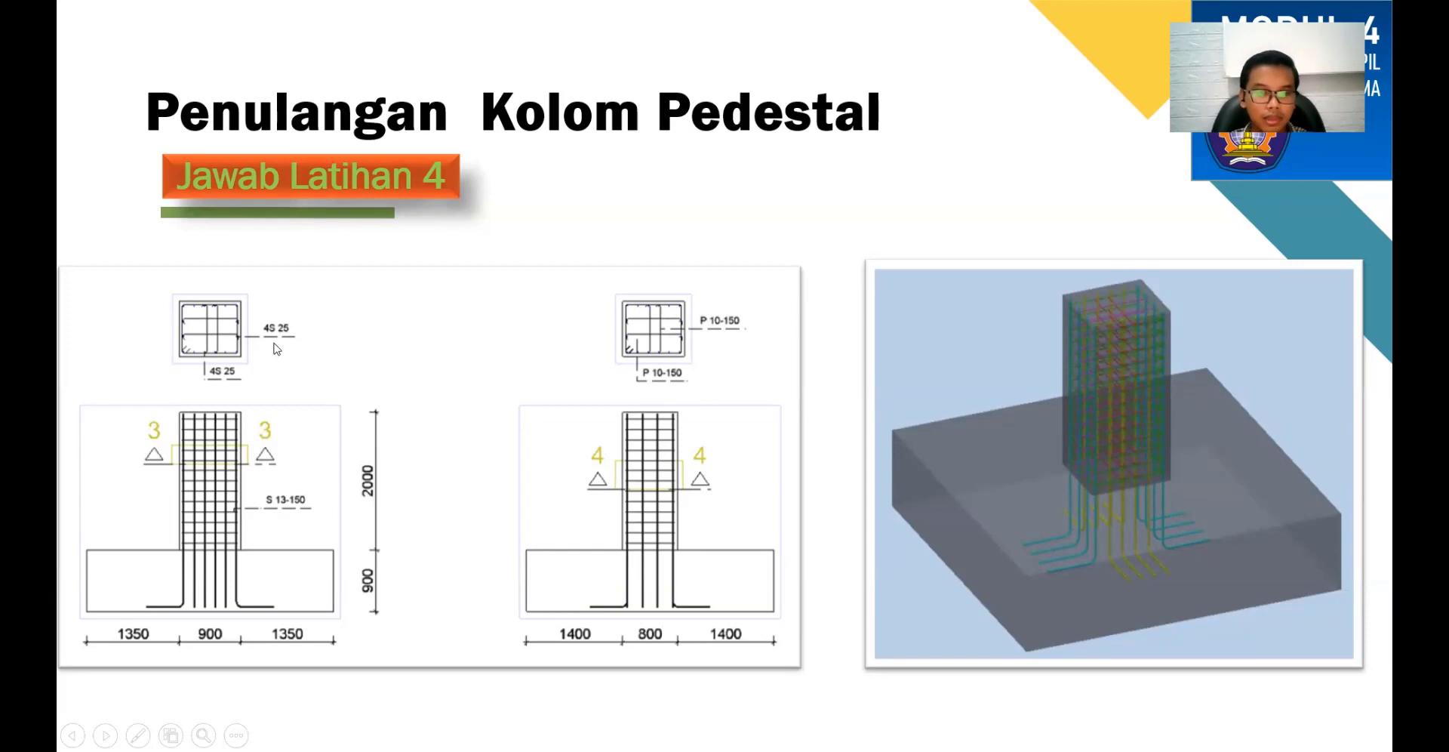
{"action": "key", "text": "alt+Tab"}
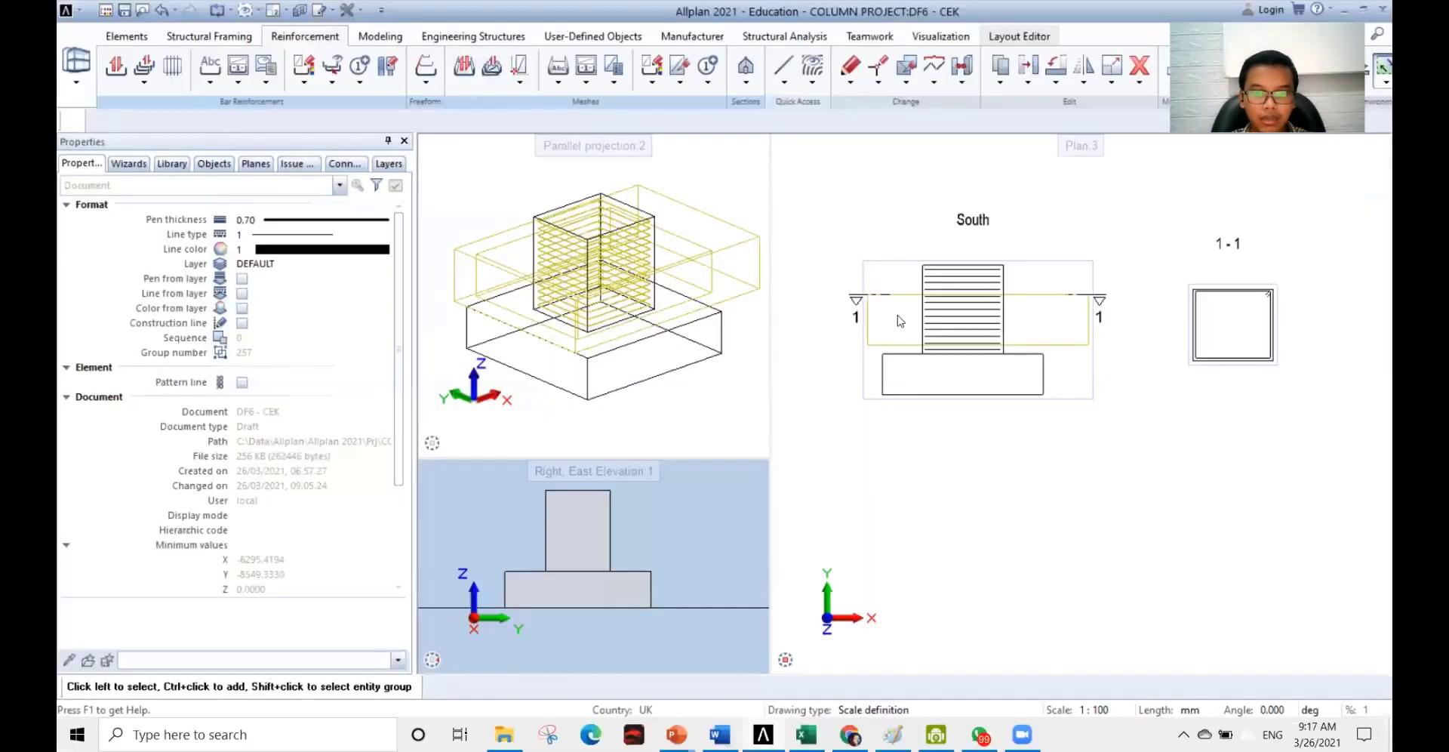
{"action": "key", "text": "alt+Tab"}
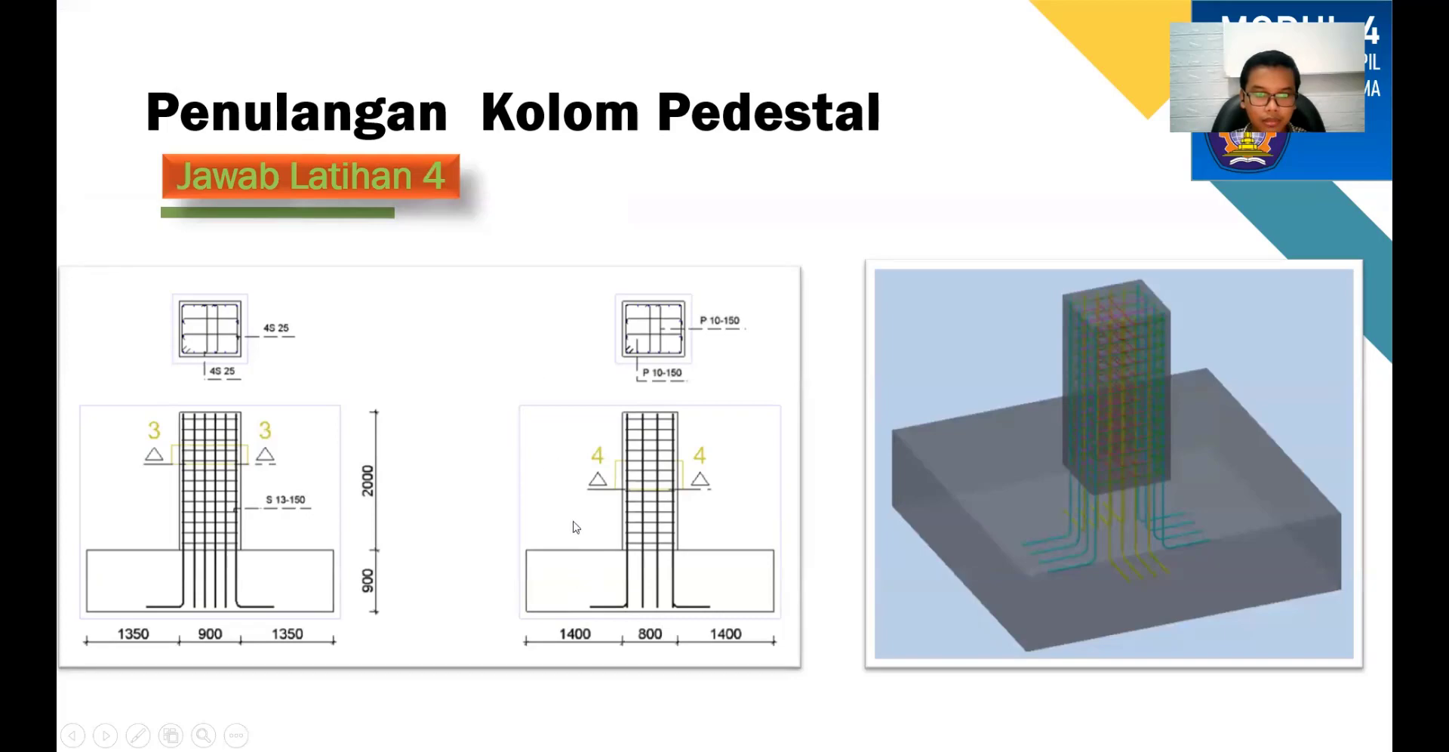
{"action": "key", "text": "alt+Tab"}
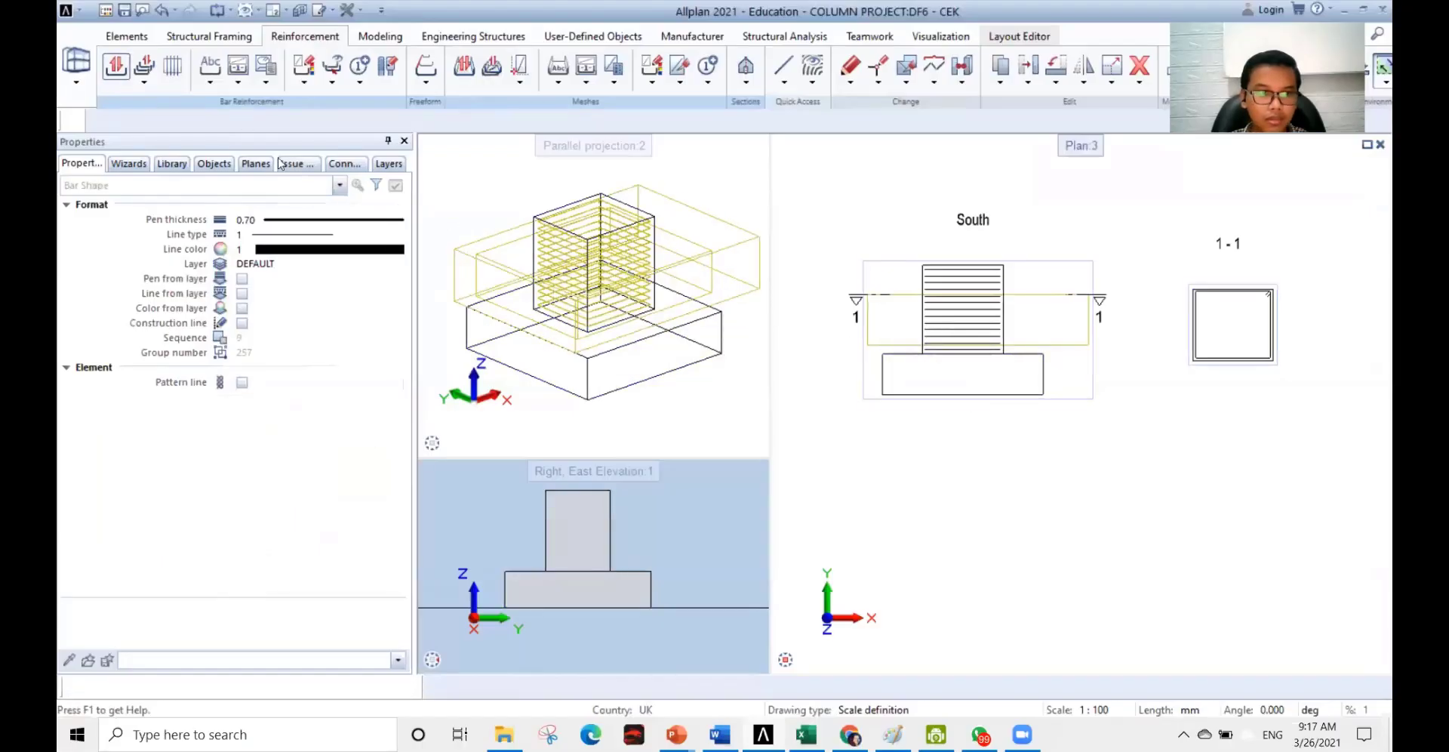
{"action": "left_click", "coordinate": [115, 76]}
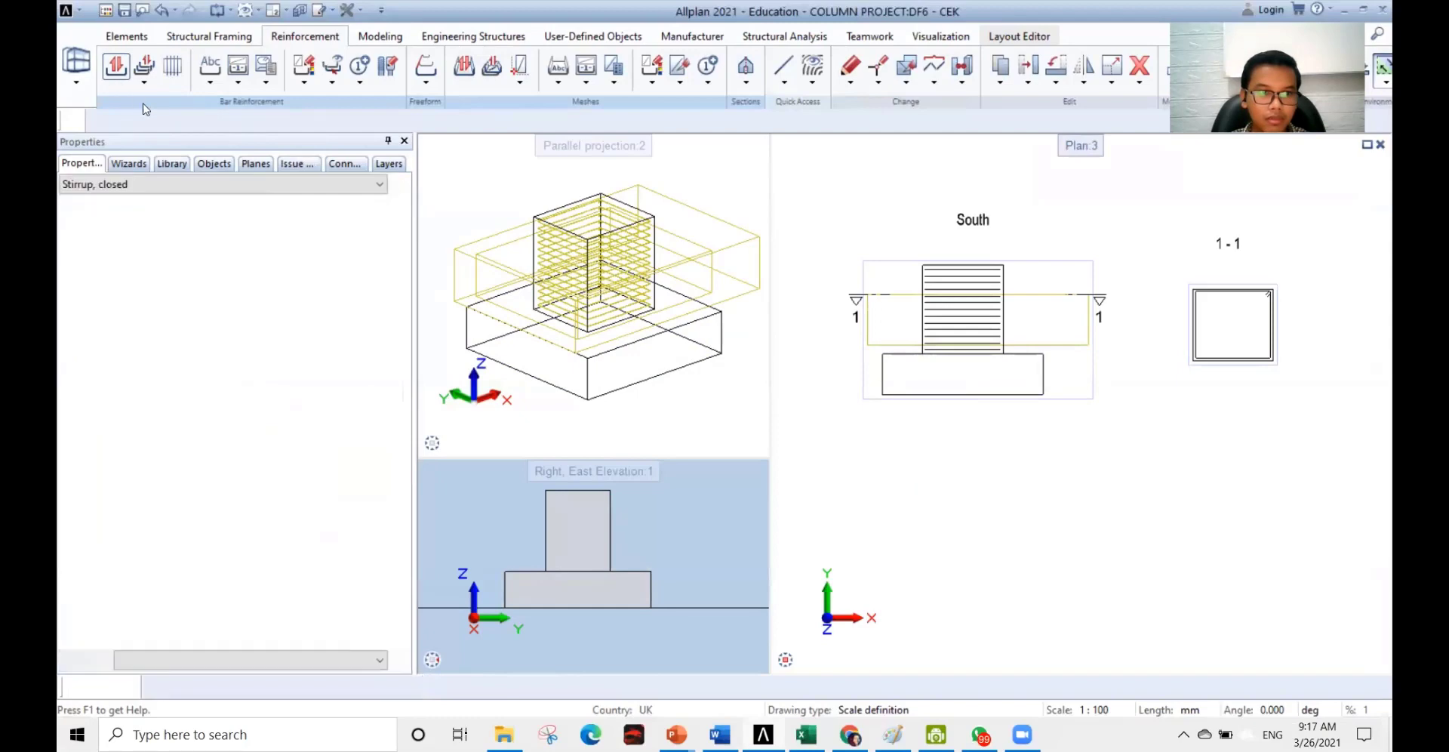
{"action": "left_click", "coordinate": [343, 187]}
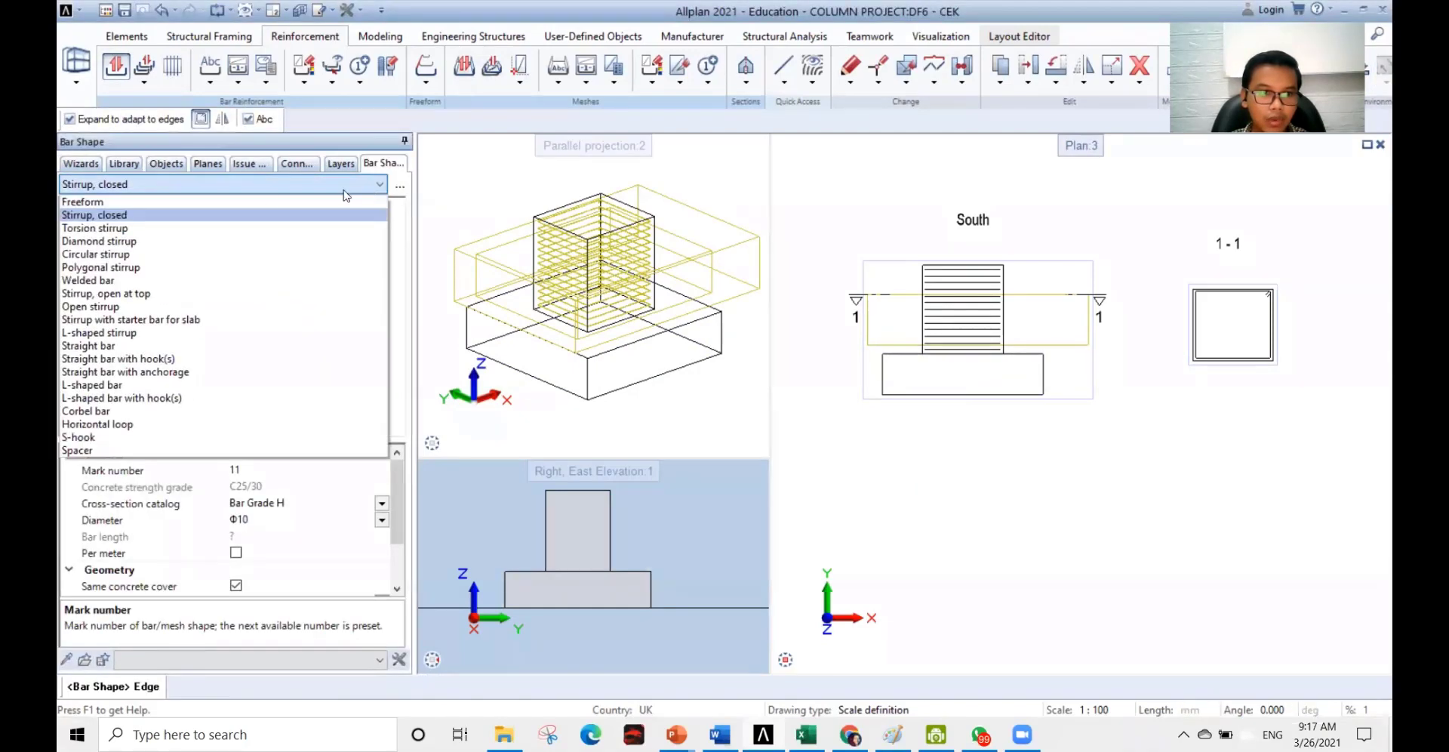
{"action": "left_click", "coordinate": [172, 202]}
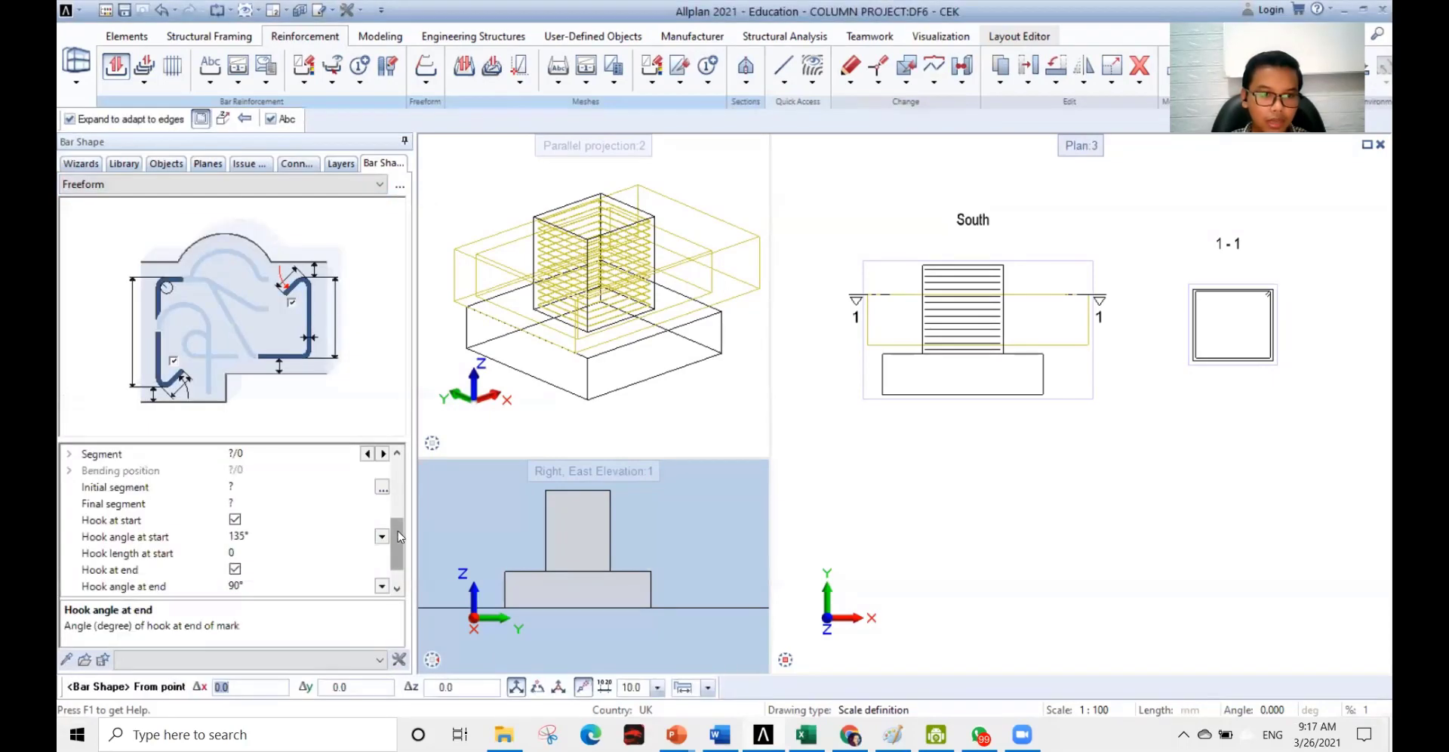
- Review the freeform bar's diameter, concrete cover and hook settings and compare them with the PowerPoint column drawings
{"action": "left_click_drag", "start_coordinate": [393, 537], "coordinate": [393, 464]}
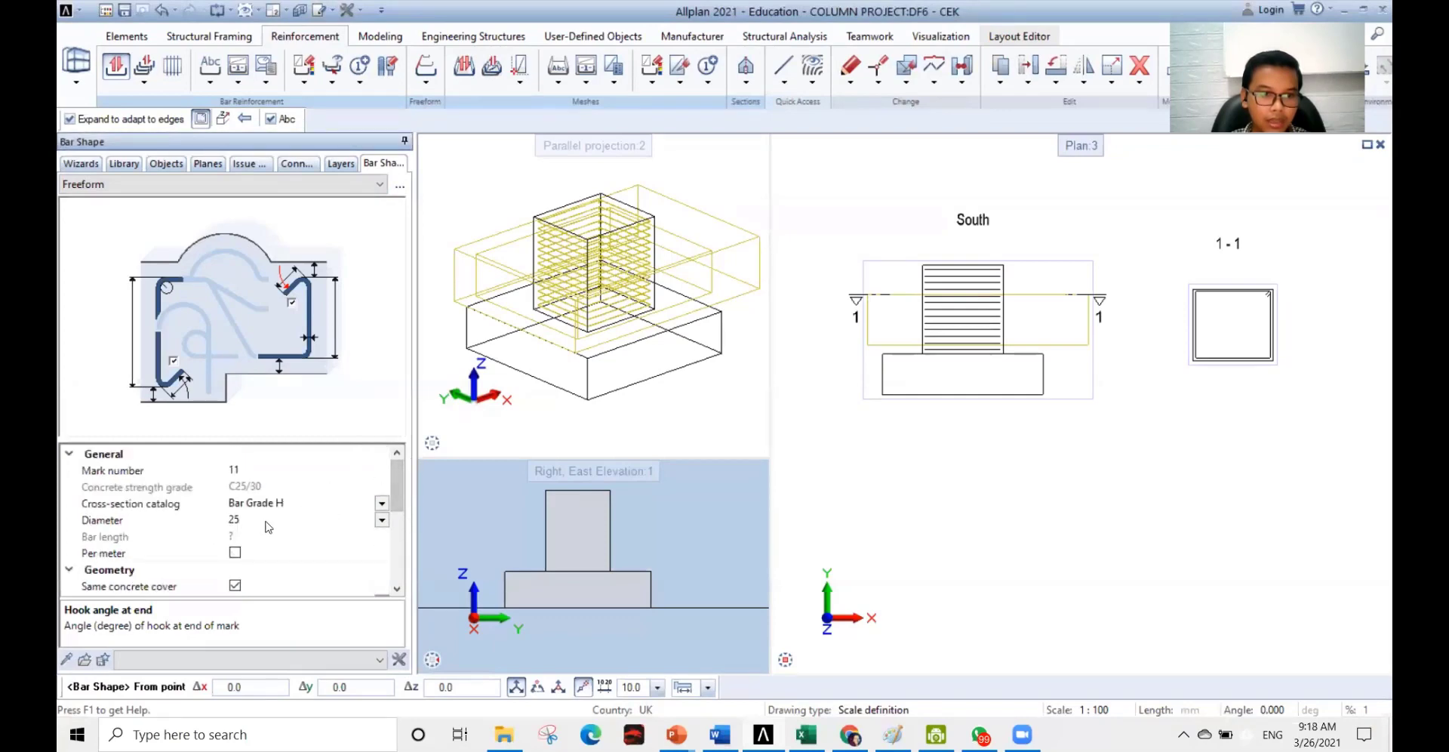
{"action": "left_click_drag", "start_coordinate": [403, 491], "coordinate": [408, 522]}
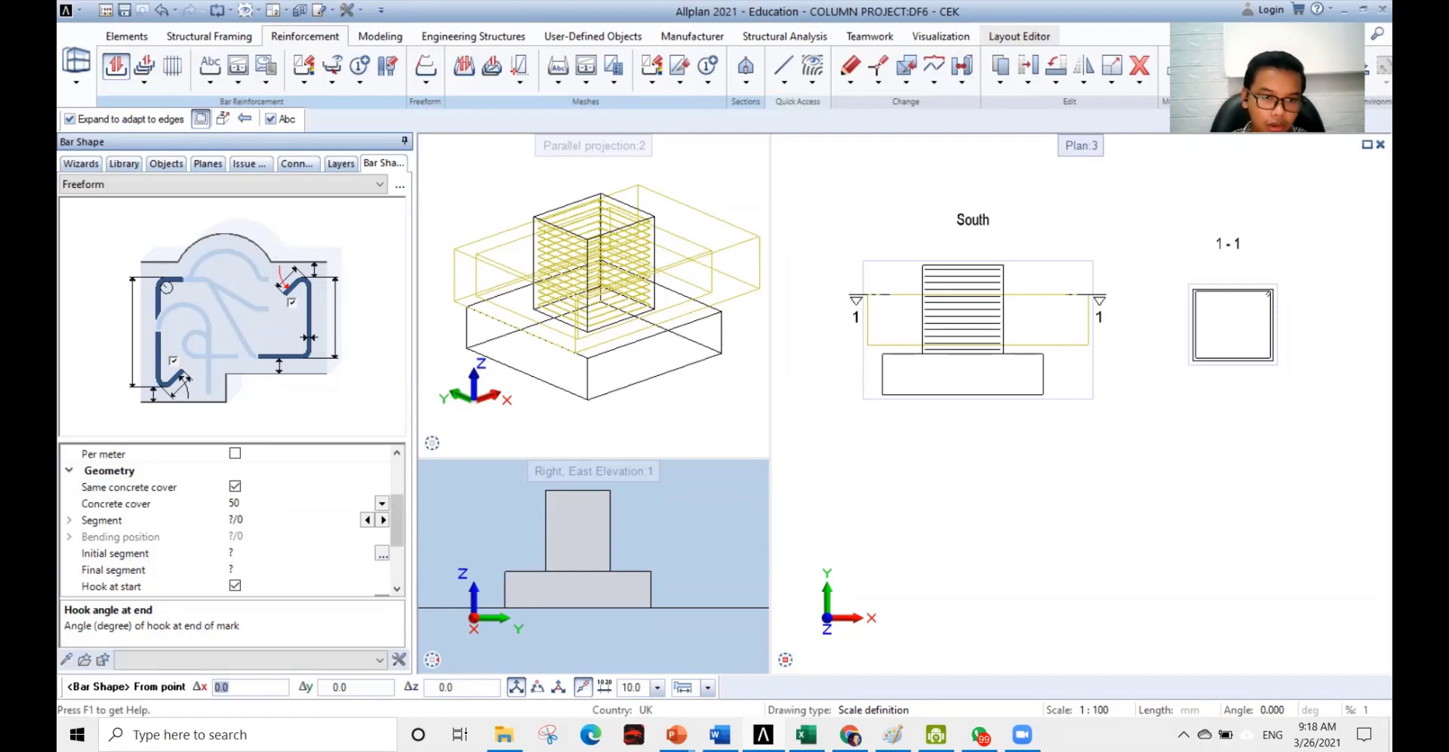
{"action": "scroll", "coordinate": [276, 528], "scroll_direction": "down", "scroll_amount": 2}
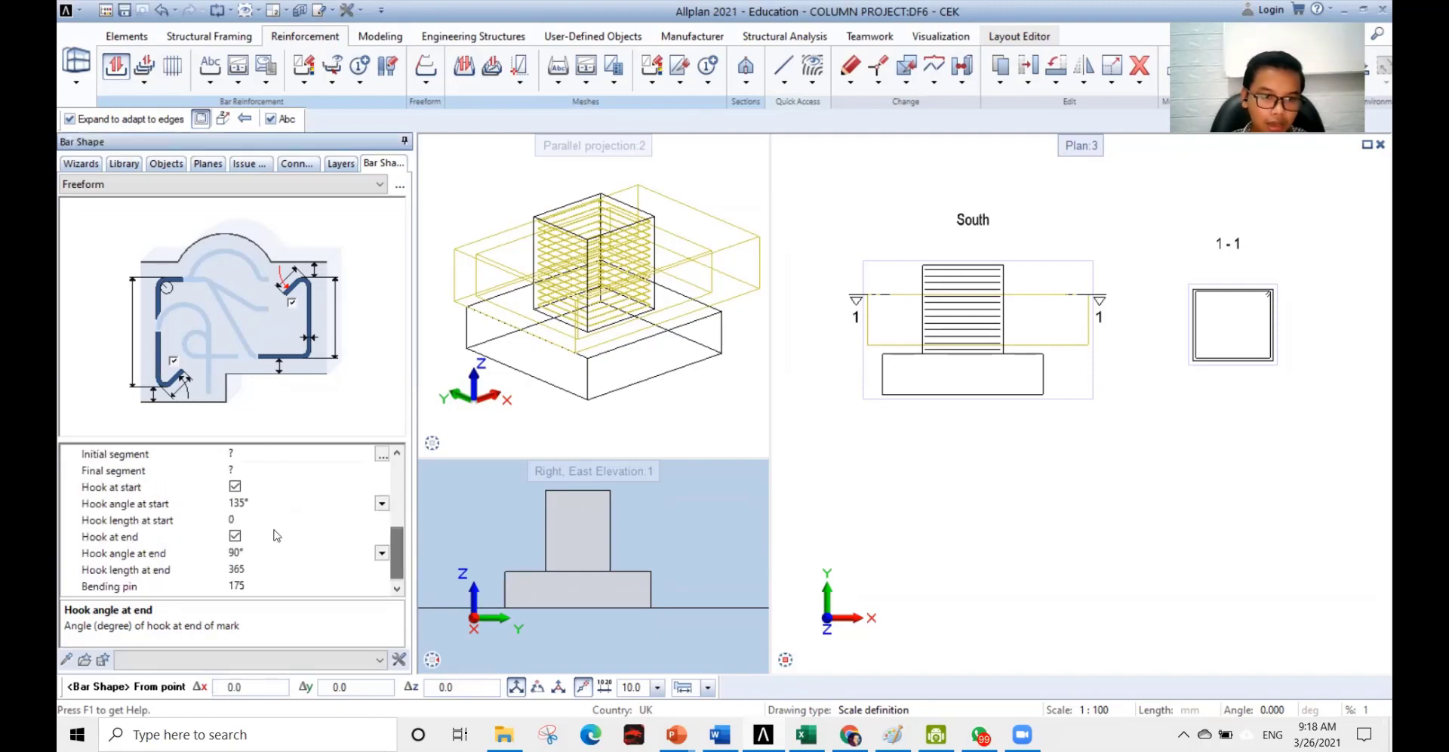
{"action": "key", "text": "alt+Tab"}
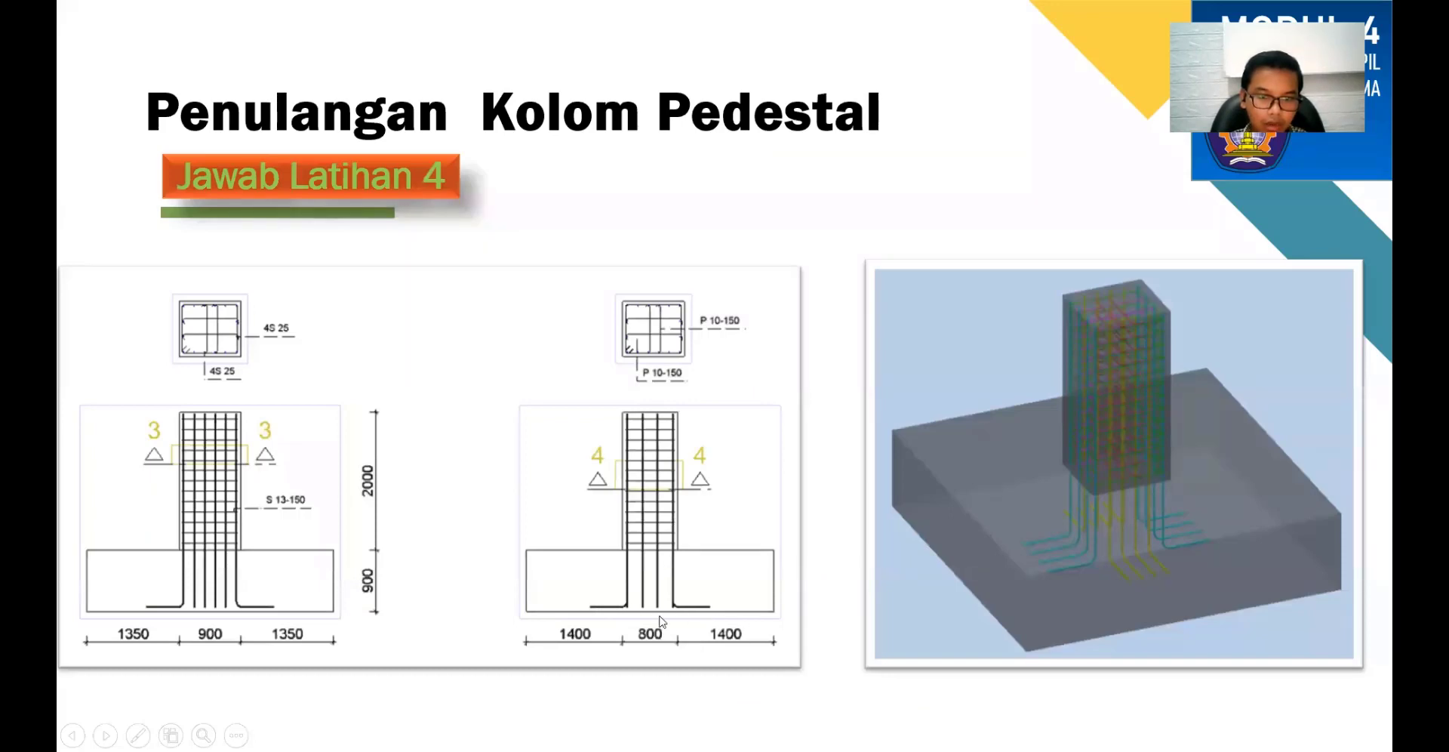
{"action": "key", "text": "alt+Tab"}
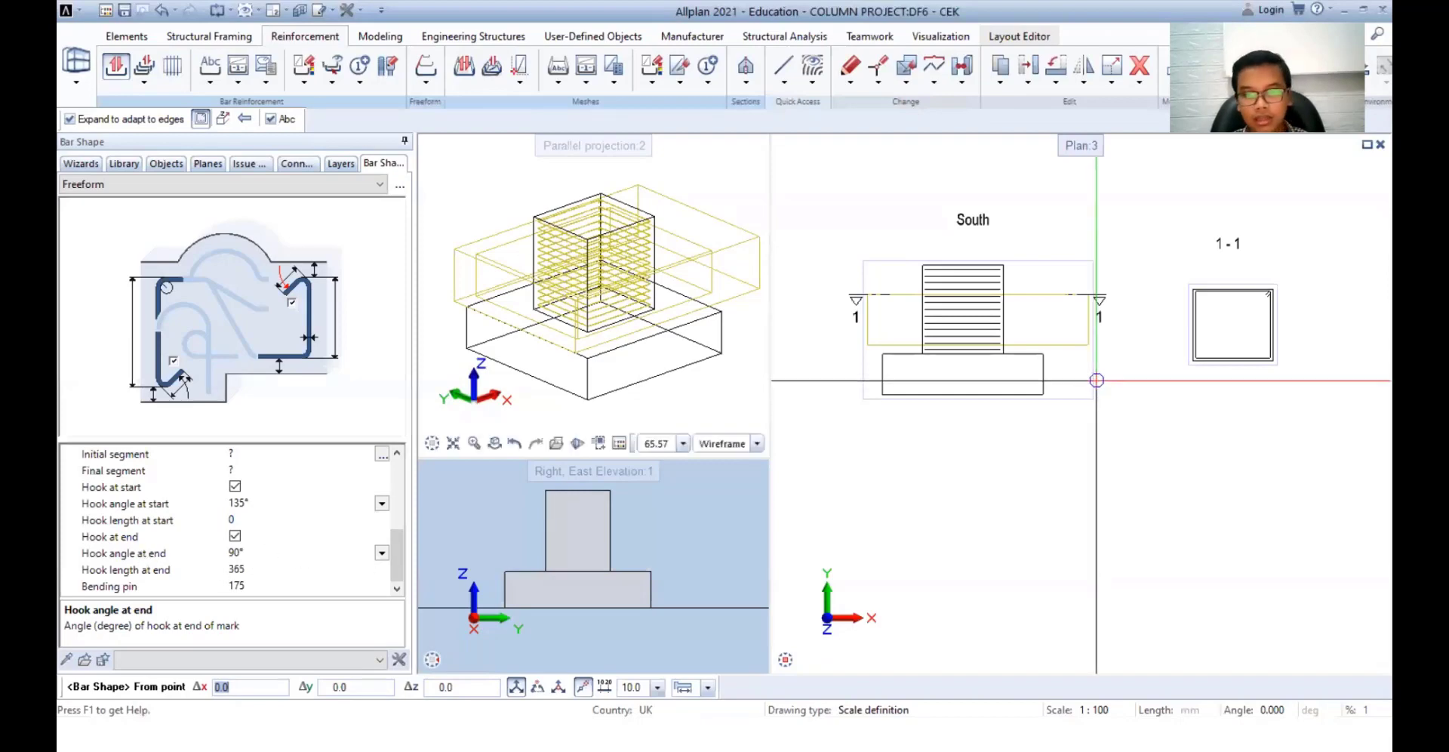
- Start the freeform bar at the column's top corner on the left edge of the South elevation and set its end hook angle to -90°
{"action": "scroll", "coordinate": [938, 254], "scroll_direction": "up", "scroll_amount": 5}
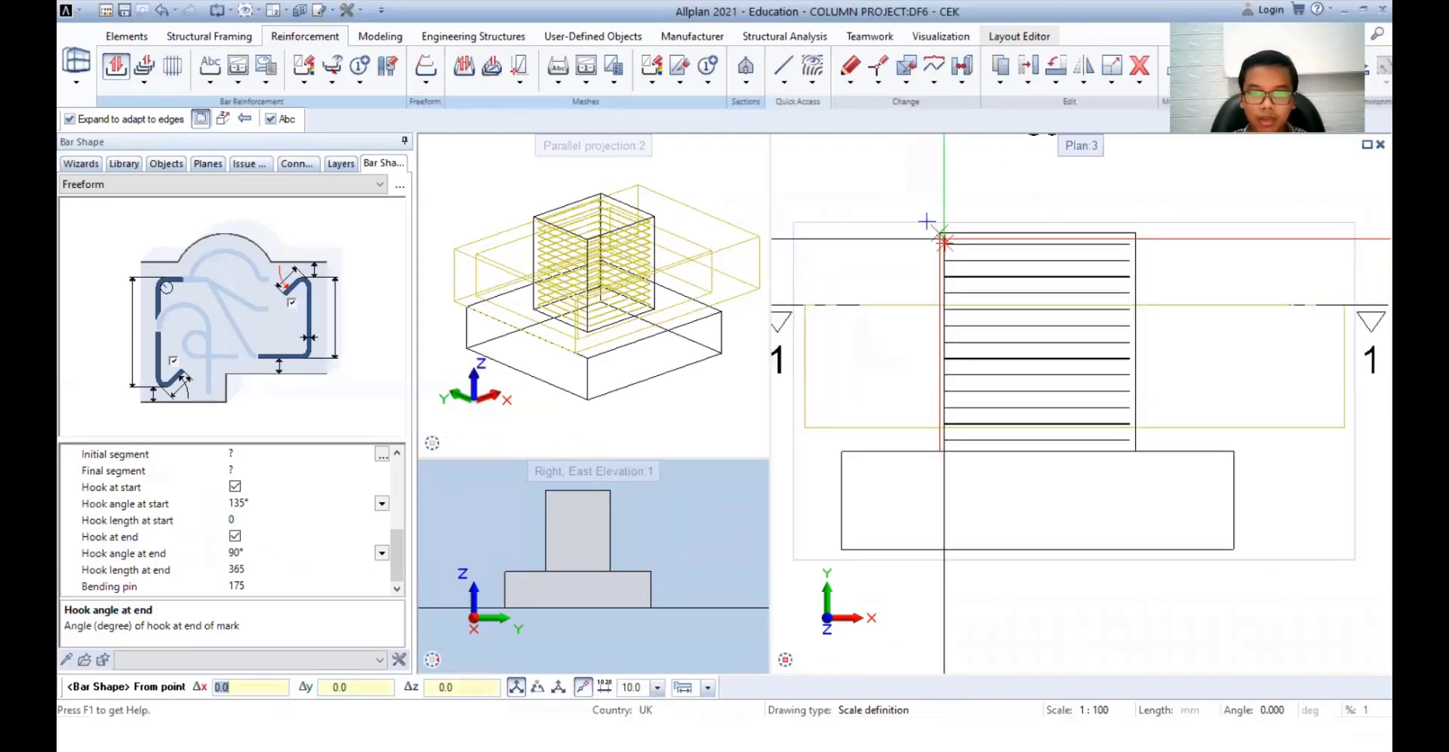
{"action": "left_click", "coordinate": [939, 233]}
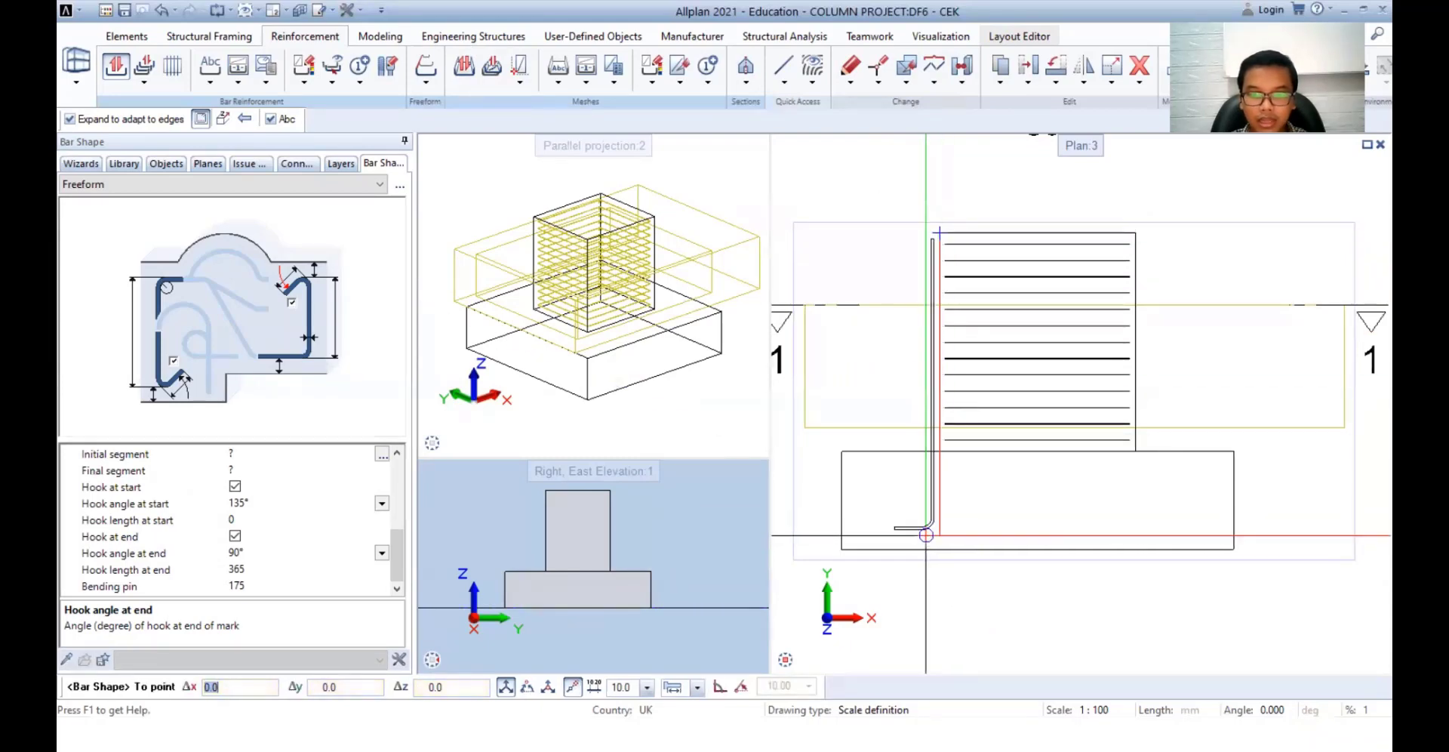
{"action": "scroll", "coordinate": [926, 535], "scroll_direction": "up", "scroll_amount": 1}
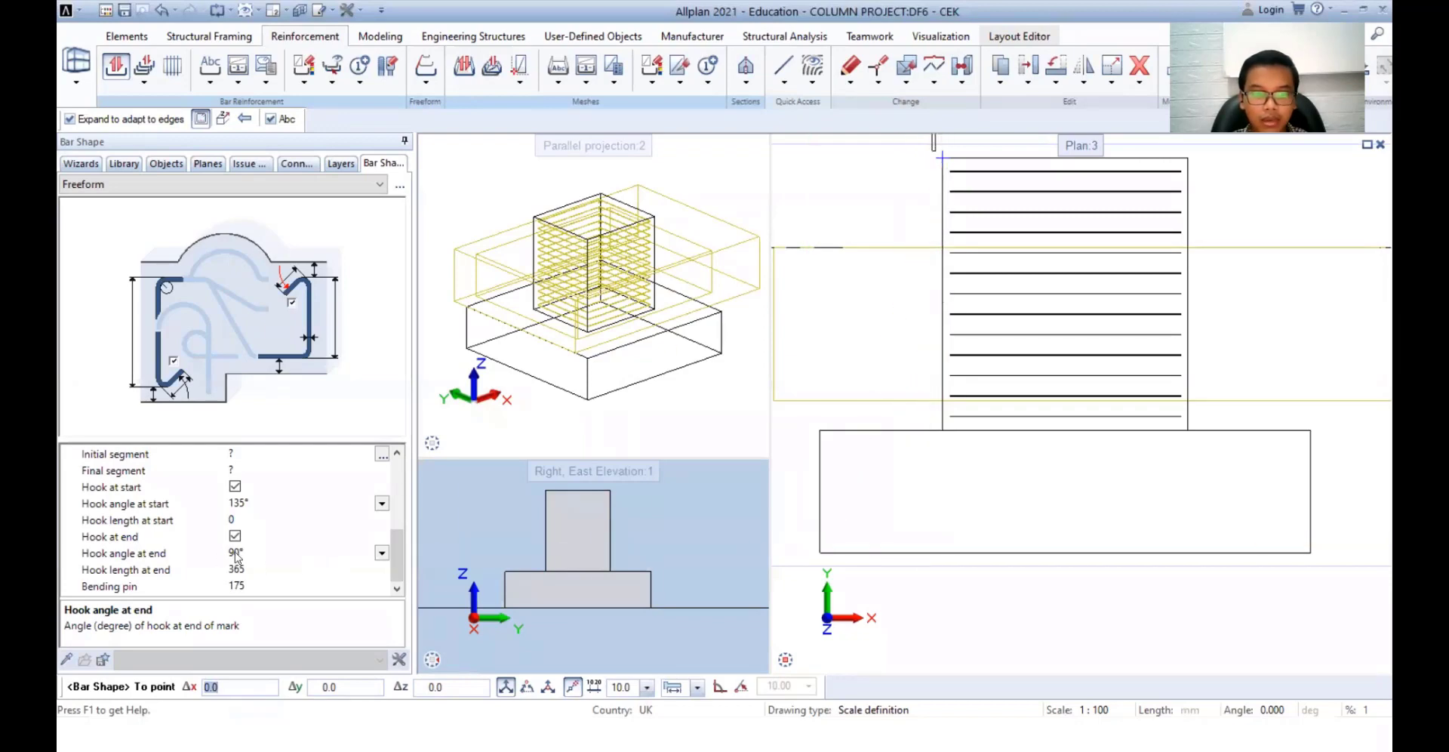
{"action": "left_click", "coordinate": [381, 553]}
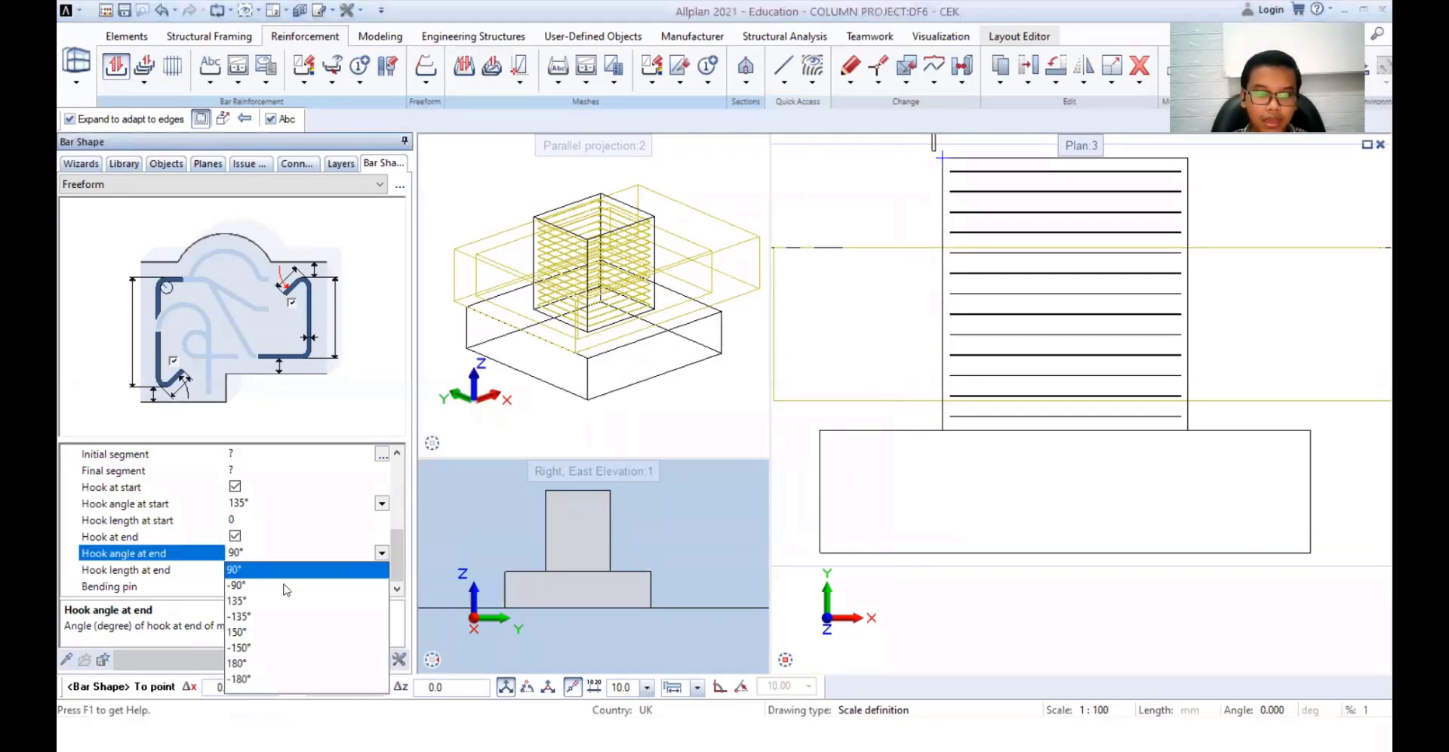
{"action": "left_click", "coordinate": [283, 587]}
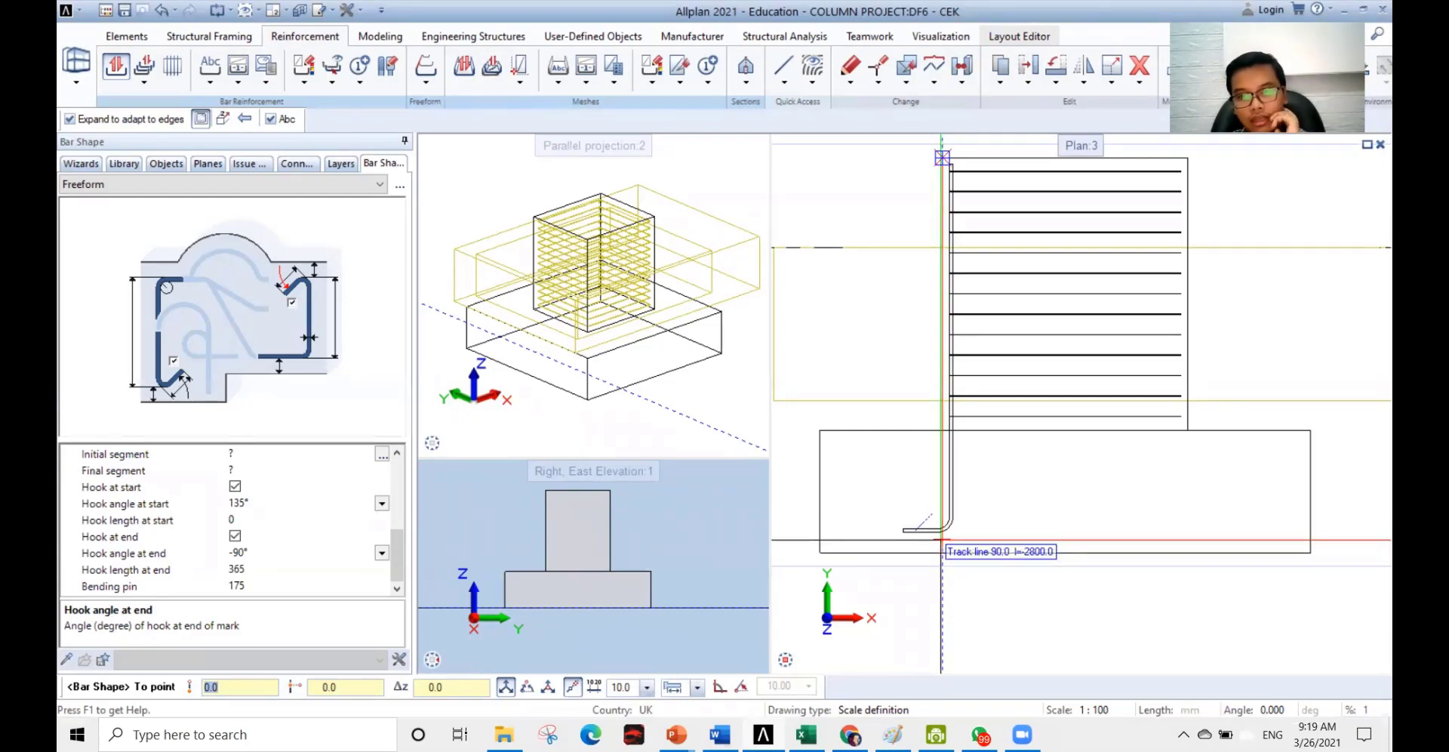
- Run the bar 2800 mm straight down into the footing and finish the shape without placing its bar label
{"action": "left_click", "coordinate": [941, 539]}
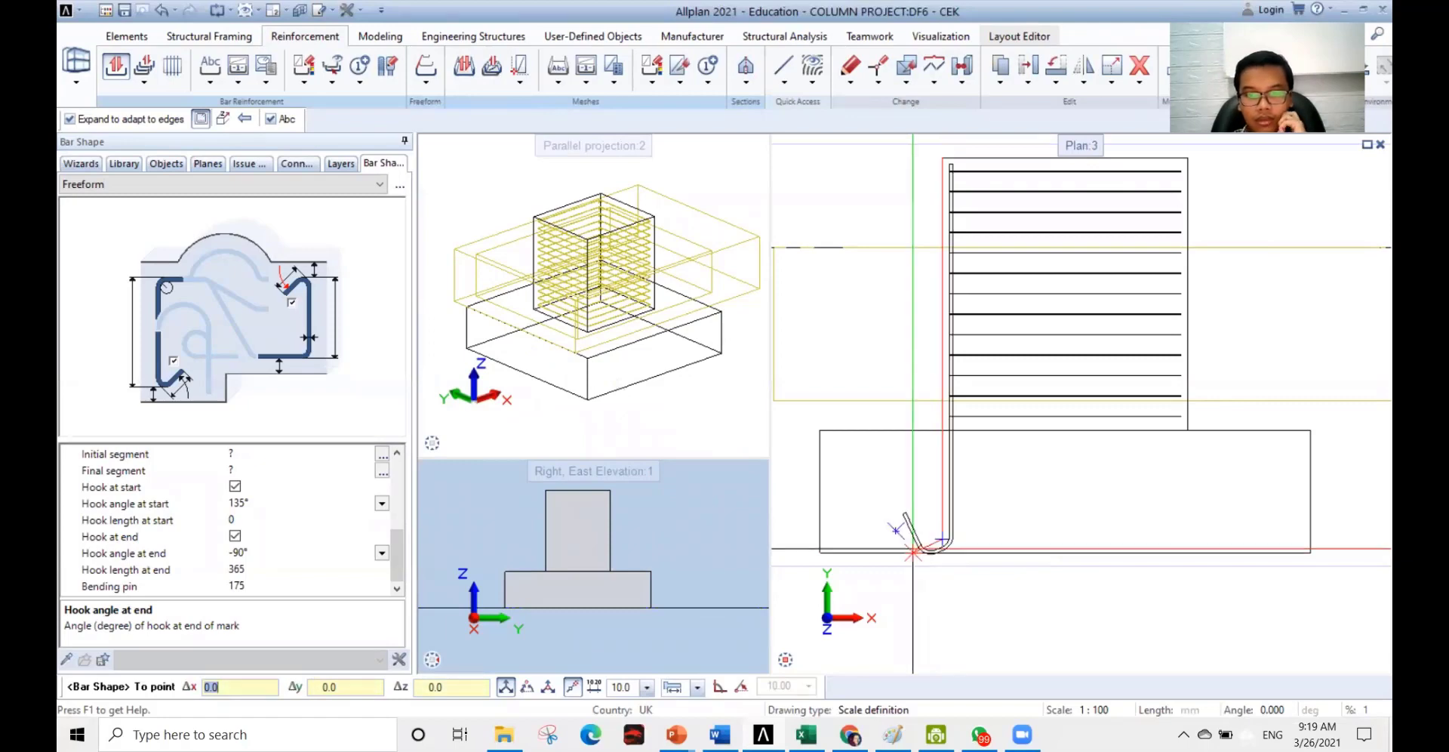
{"action": "key", "text": "Escape"}
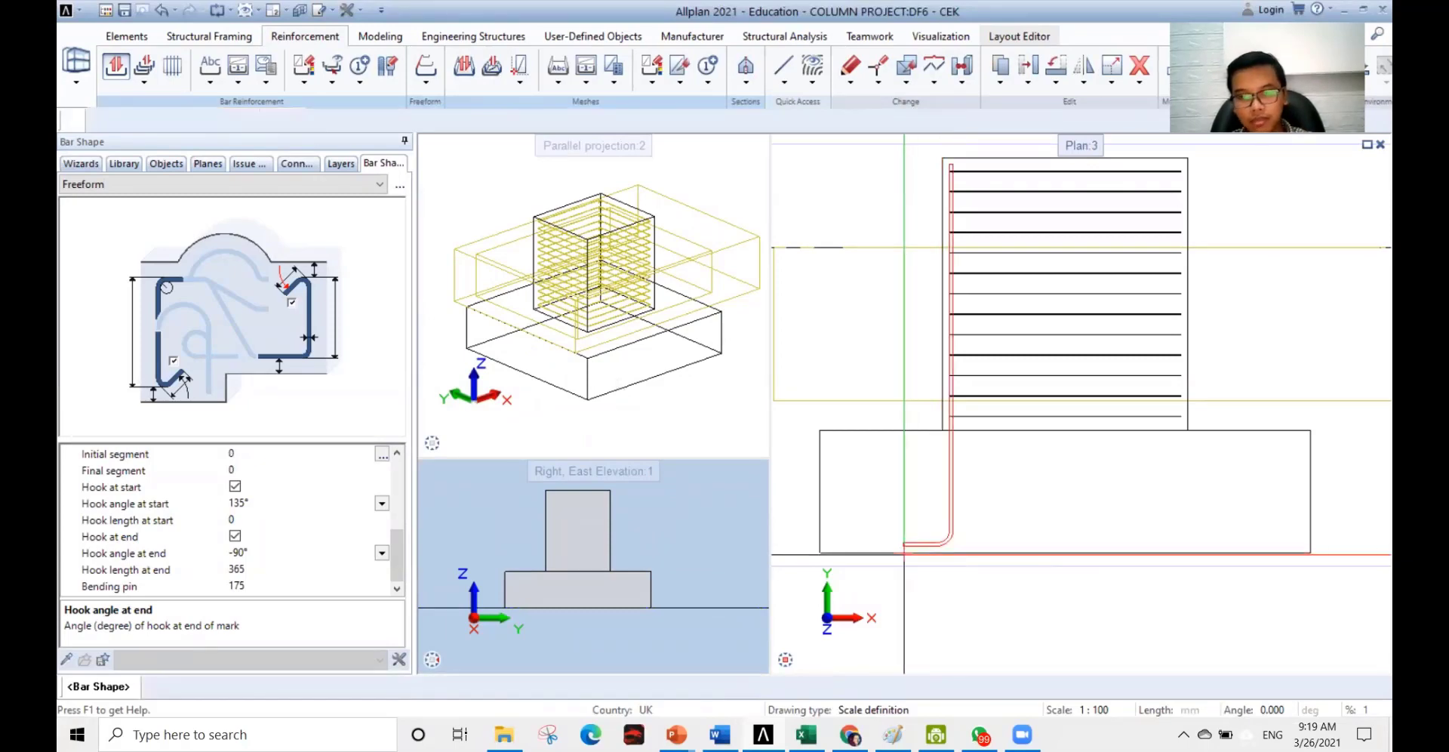
{"action": "scroll", "coordinate": [985, 435], "scroll_direction": "down", "scroll_amount": 3}
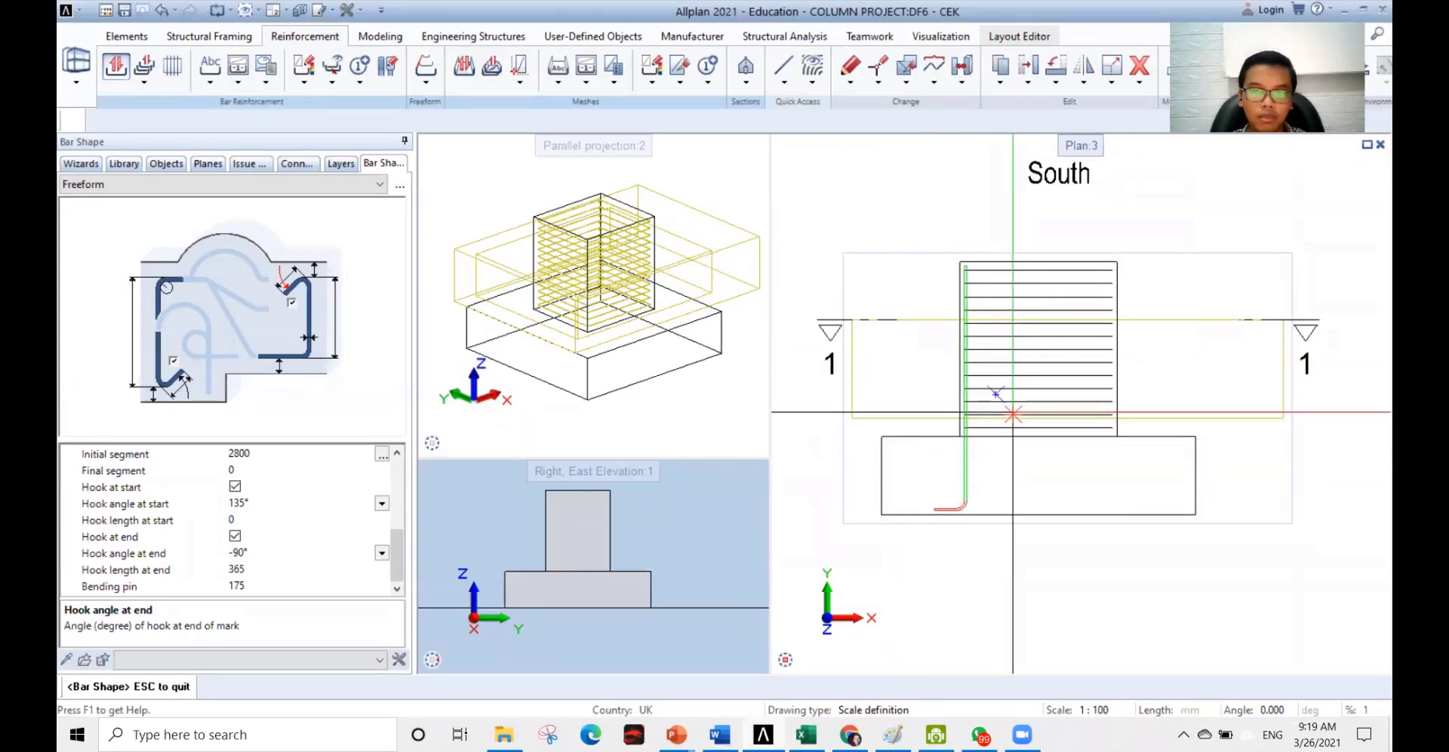
{"action": "key", "text": "Escape"}
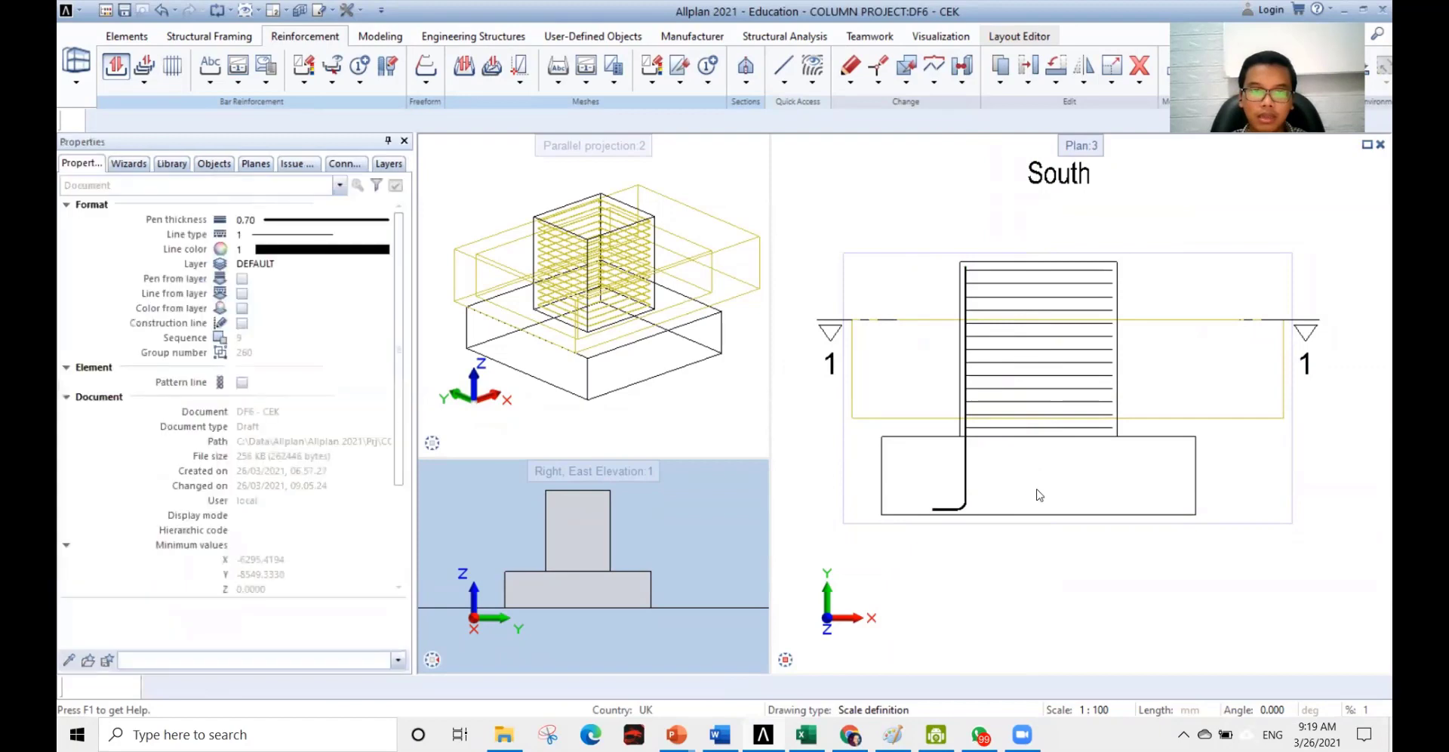
{"action": "left_click", "coordinate": [1026, 466]}
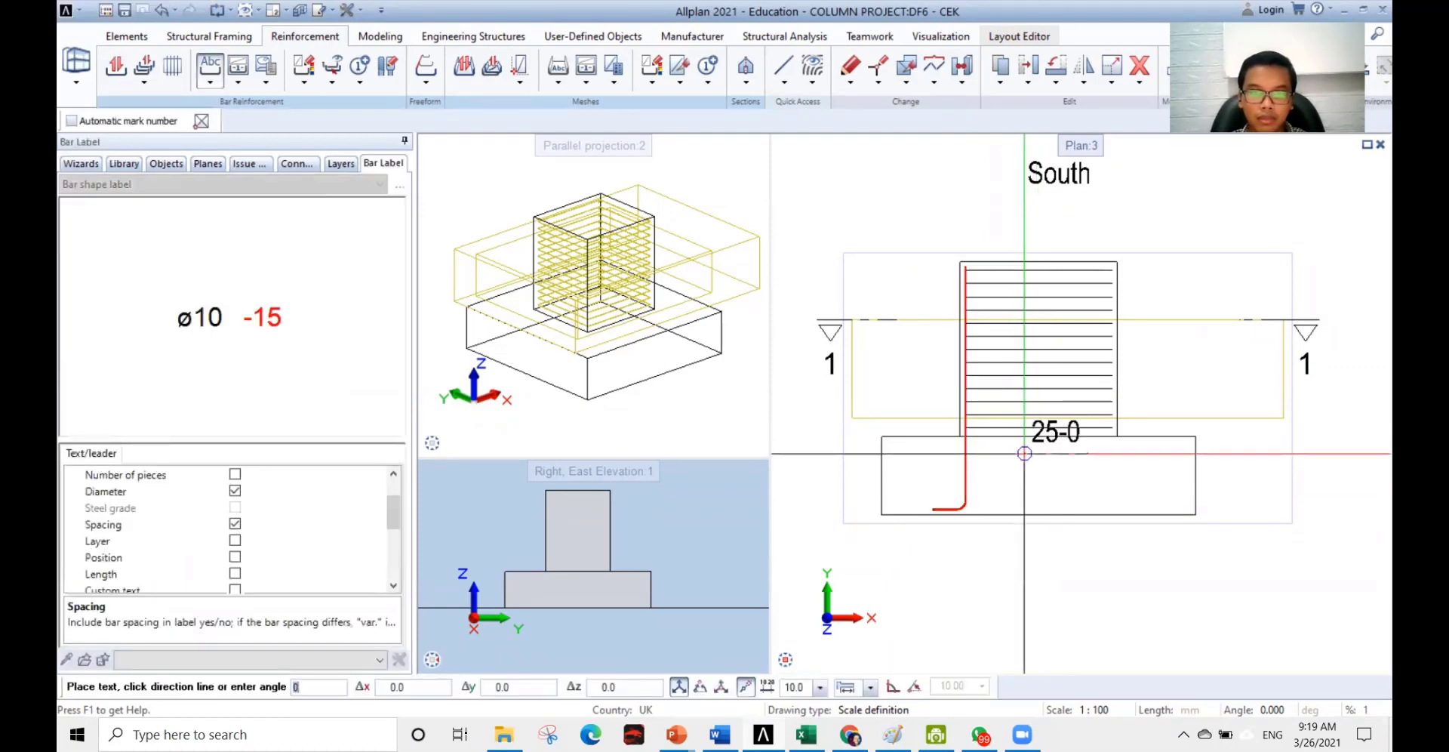
{"action": "key", "text": "Escape"}
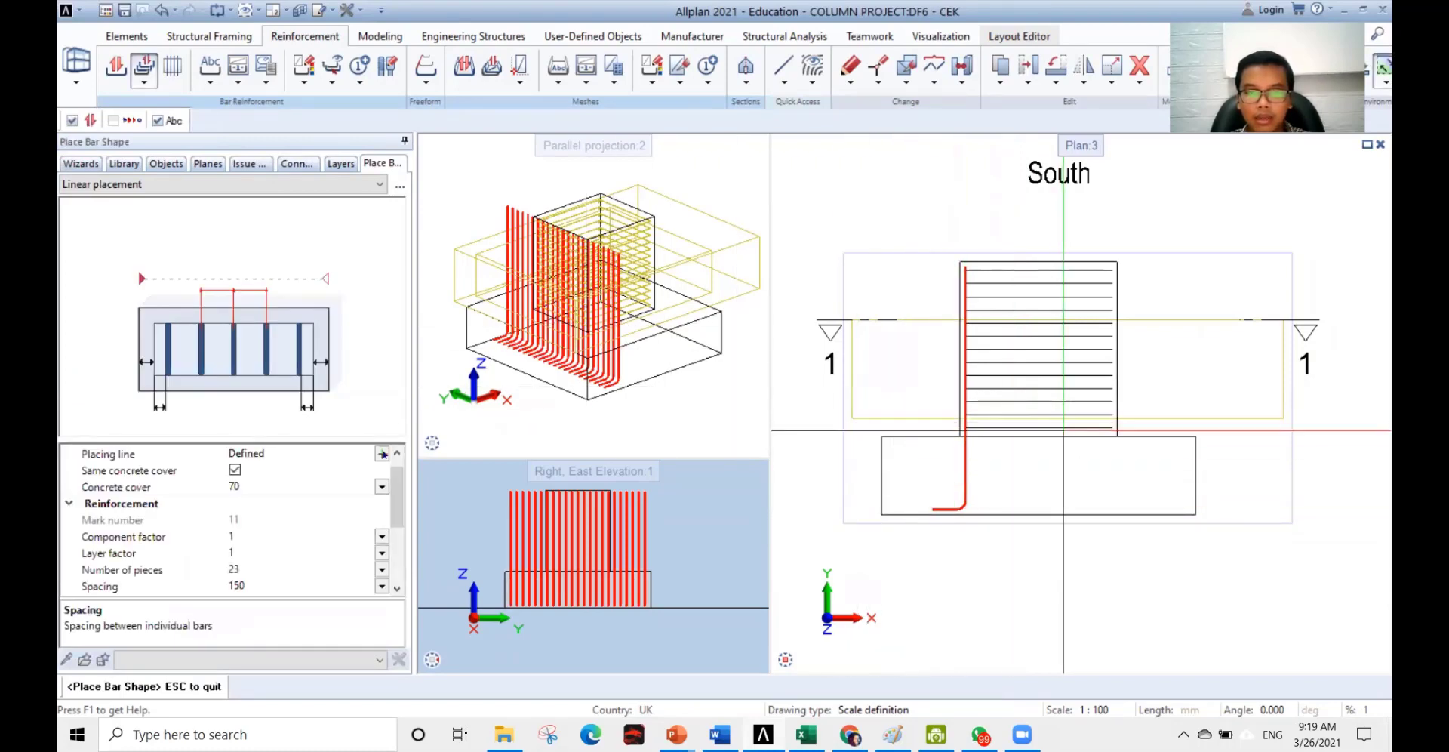
- Examine the linear placement preview in plan, elevations and 3D, and compare it with the reinforcement on the PowerPoint slide
{"action": "scroll", "coordinate": [981, 413], "scroll_direction": "down", "scroll_amount": 5}
{"action": "middle_click_drag", "start_coordinate": [1040, 437], "coordinate": [1037, 438]}
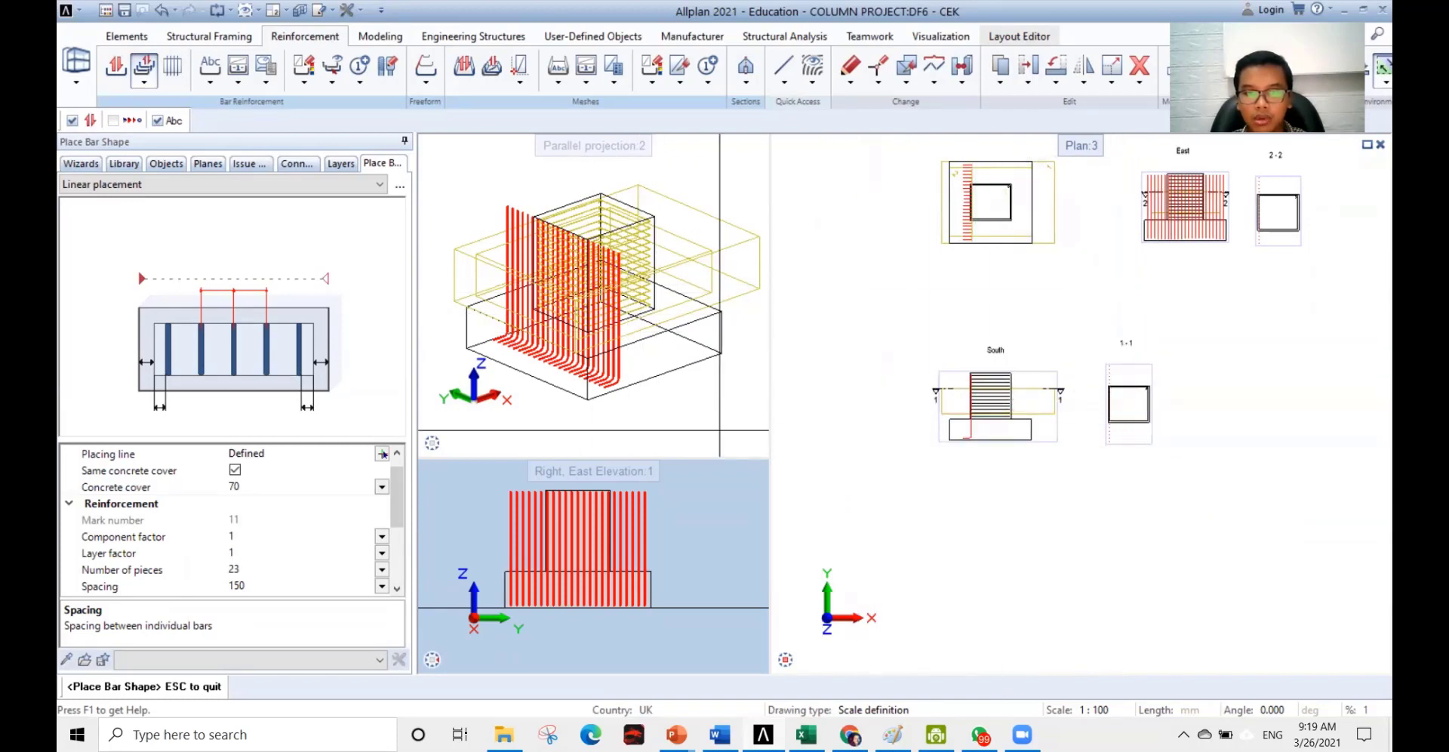
{"action": "scroll", "coordinate": [601, 379], "scroll_direction": "up", "scroll_amount": 2}
{"action": "scroll", "coordinate": [601, 379], "scroll_direction": "up", "scroll_amount": 2}
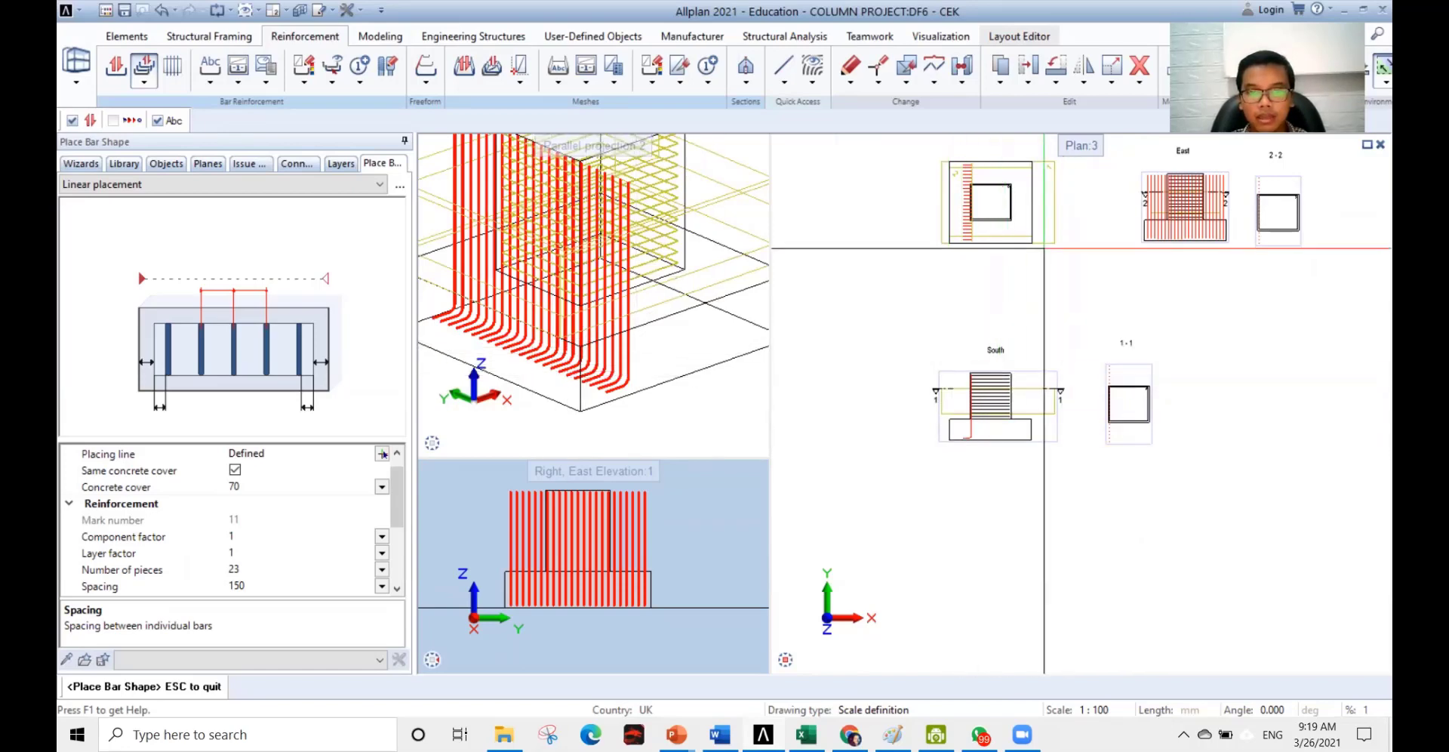
{"action": "key", "text": "alt+Tab"}
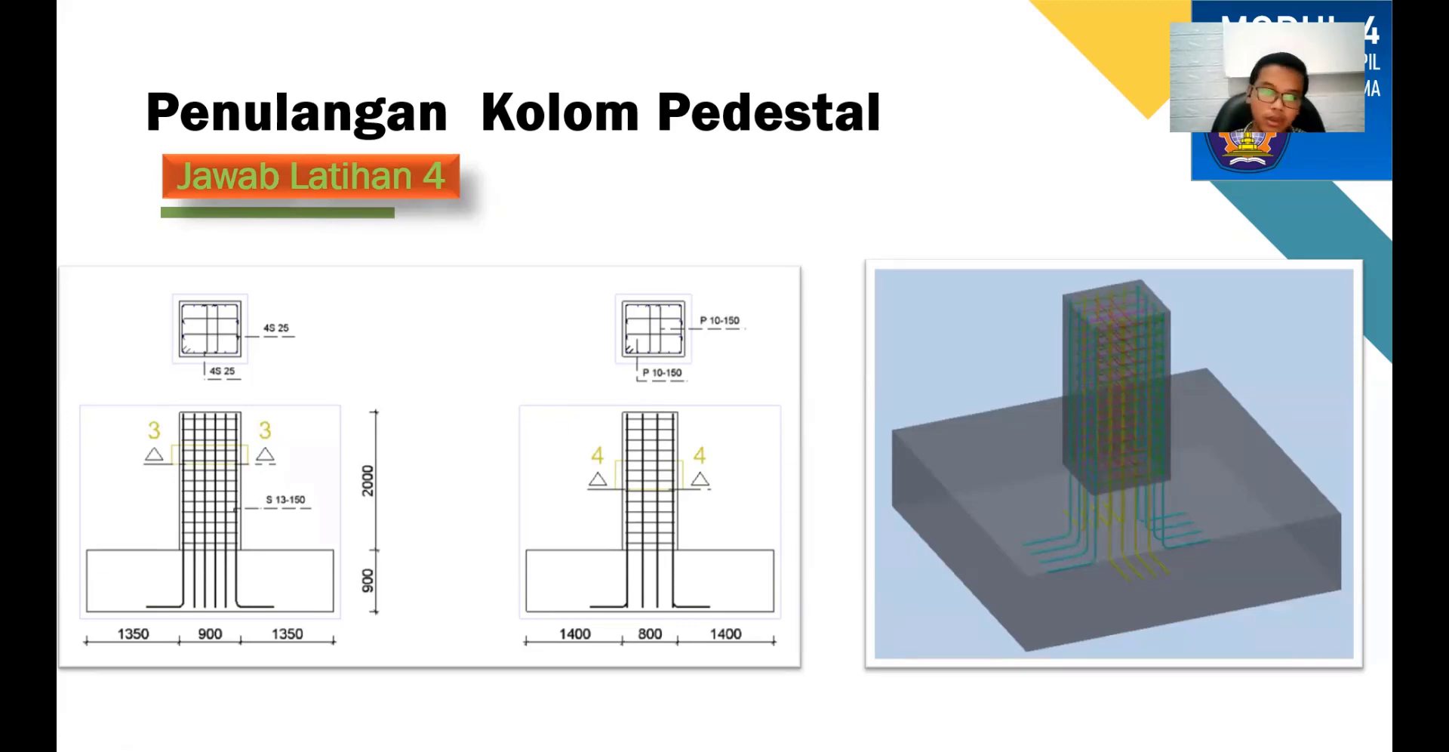
{"action": "key", "text": "alt+Tab"}
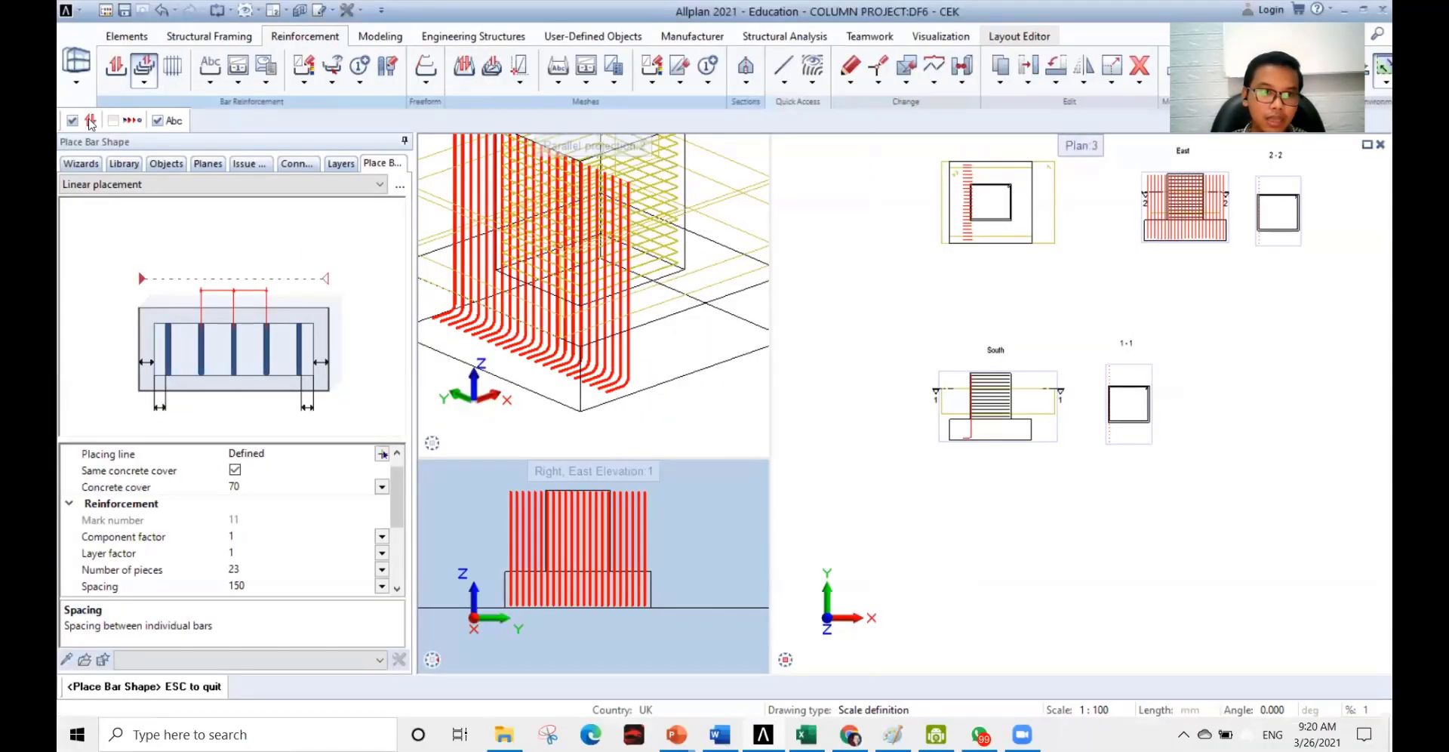
- Drop the default placement, switch the linear placement to the Segment method and set the number of pieces to 4
{"action": "left_click", "coordinate": [89, 123]}
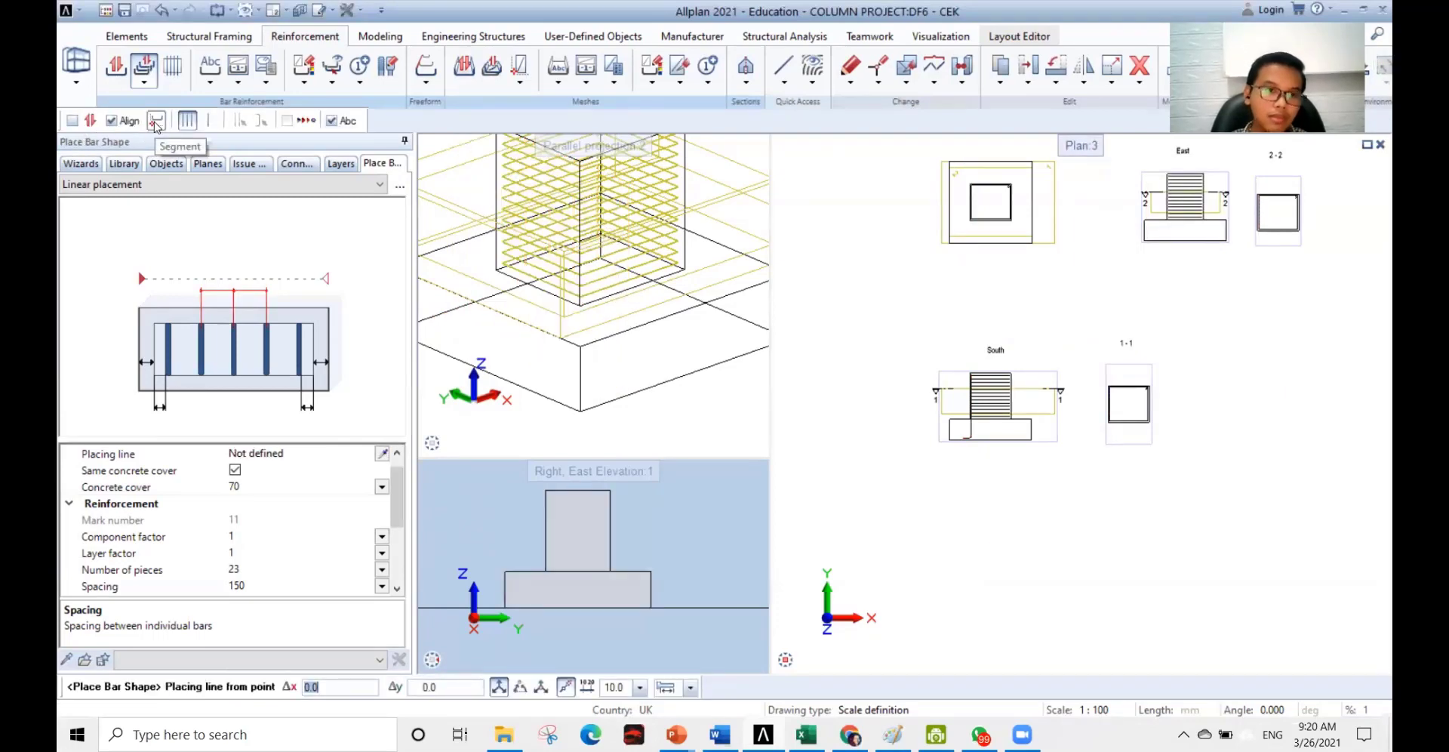
{"action": "left_click", "coordinate": [155, 122]}
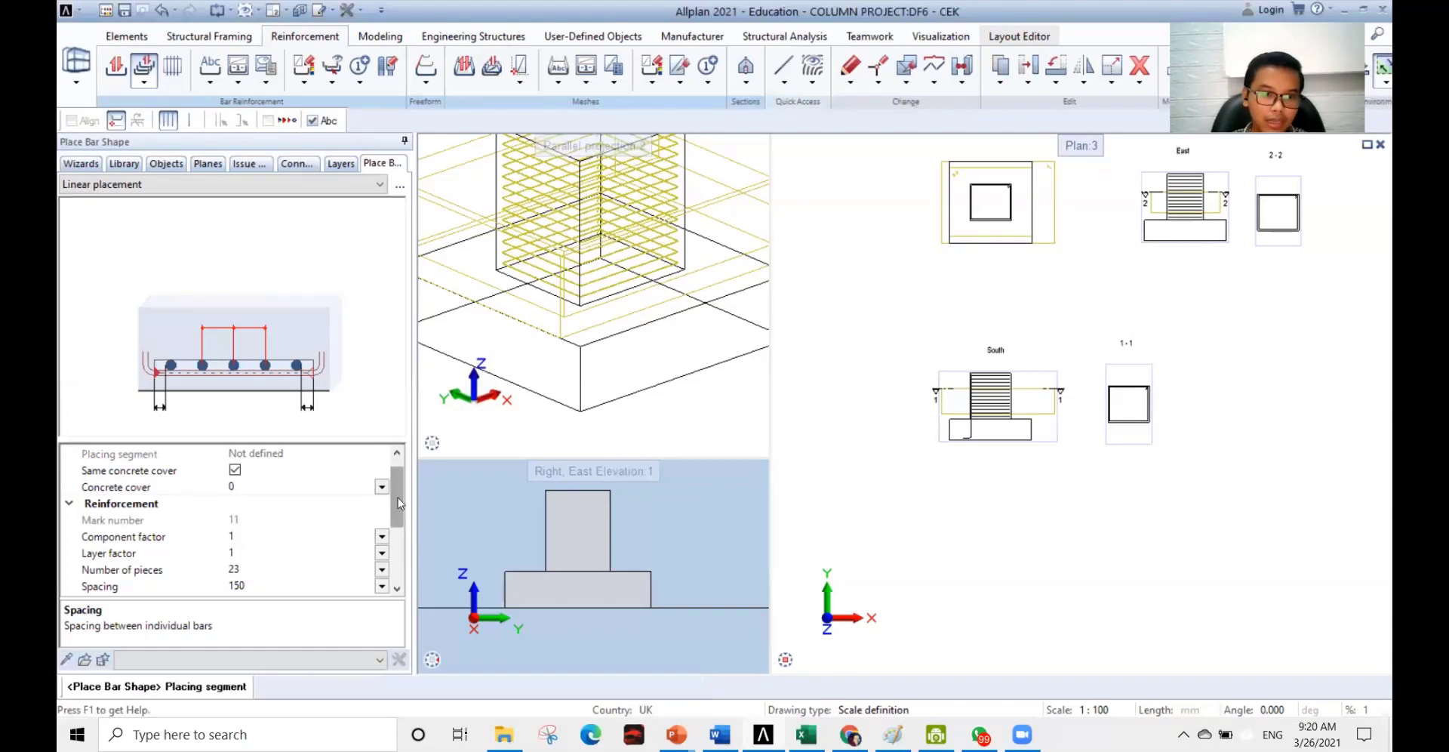
{"action": "left_click", "coordinate": [382, 570]}
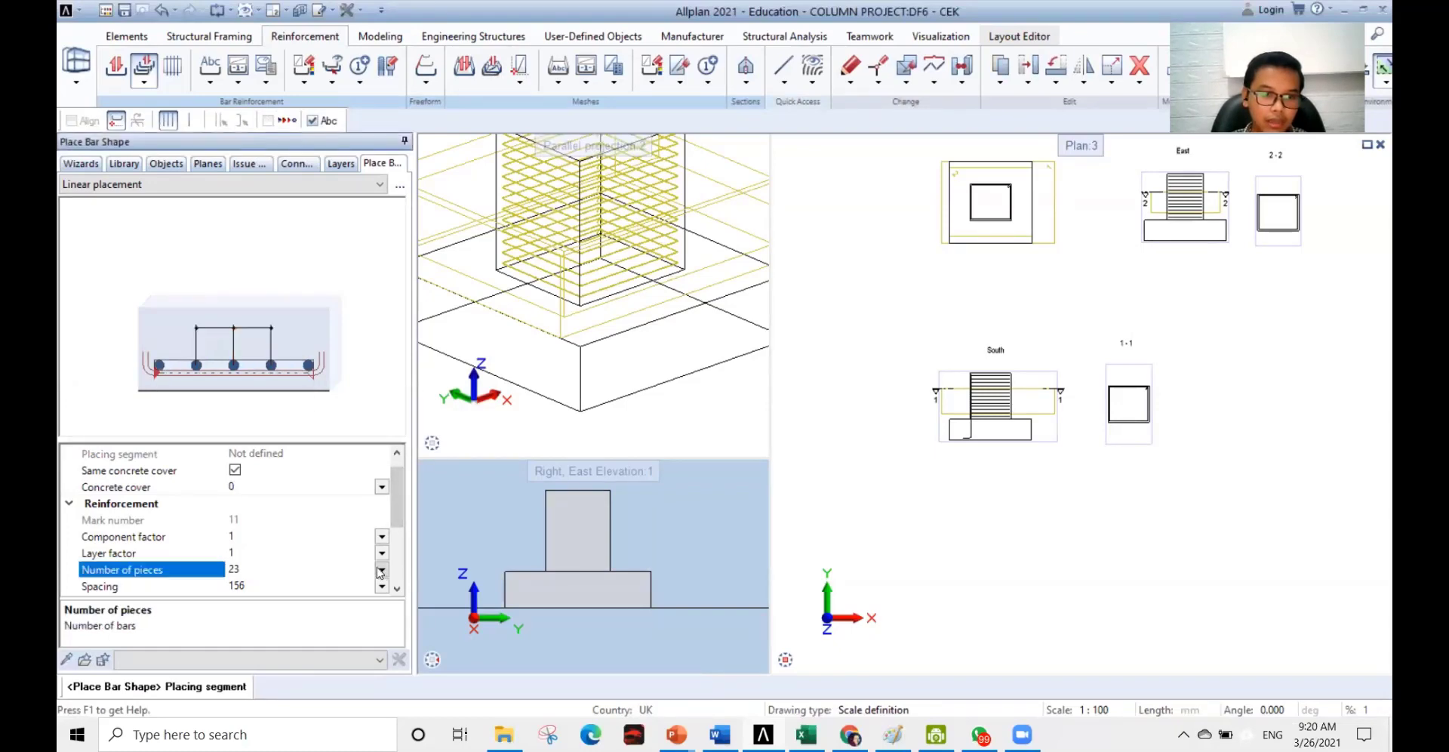
{"action": "left_click", "coordinate": [232, 634]}
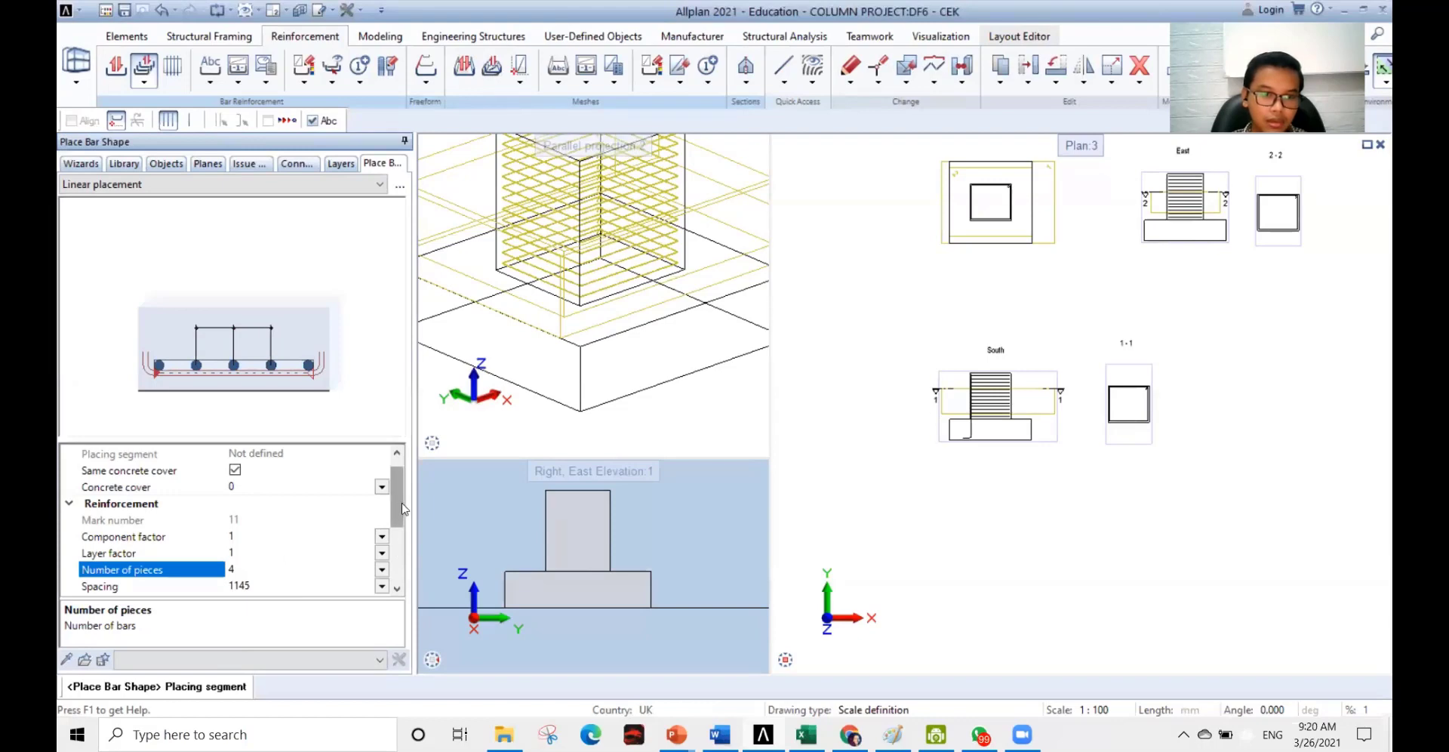
- Place the four hooked bars along the left side of the stirrup in section 1-1
{"action": "mouse_move", "coordinate": [402, 508]}
{"action": "left_mouse_down"}
{"action": "mouse_move", "coordinate": [398, 569]}
{"action": "mouse_move", "coordinate": [398, 507]}
{"action": "left_mouse_up"}
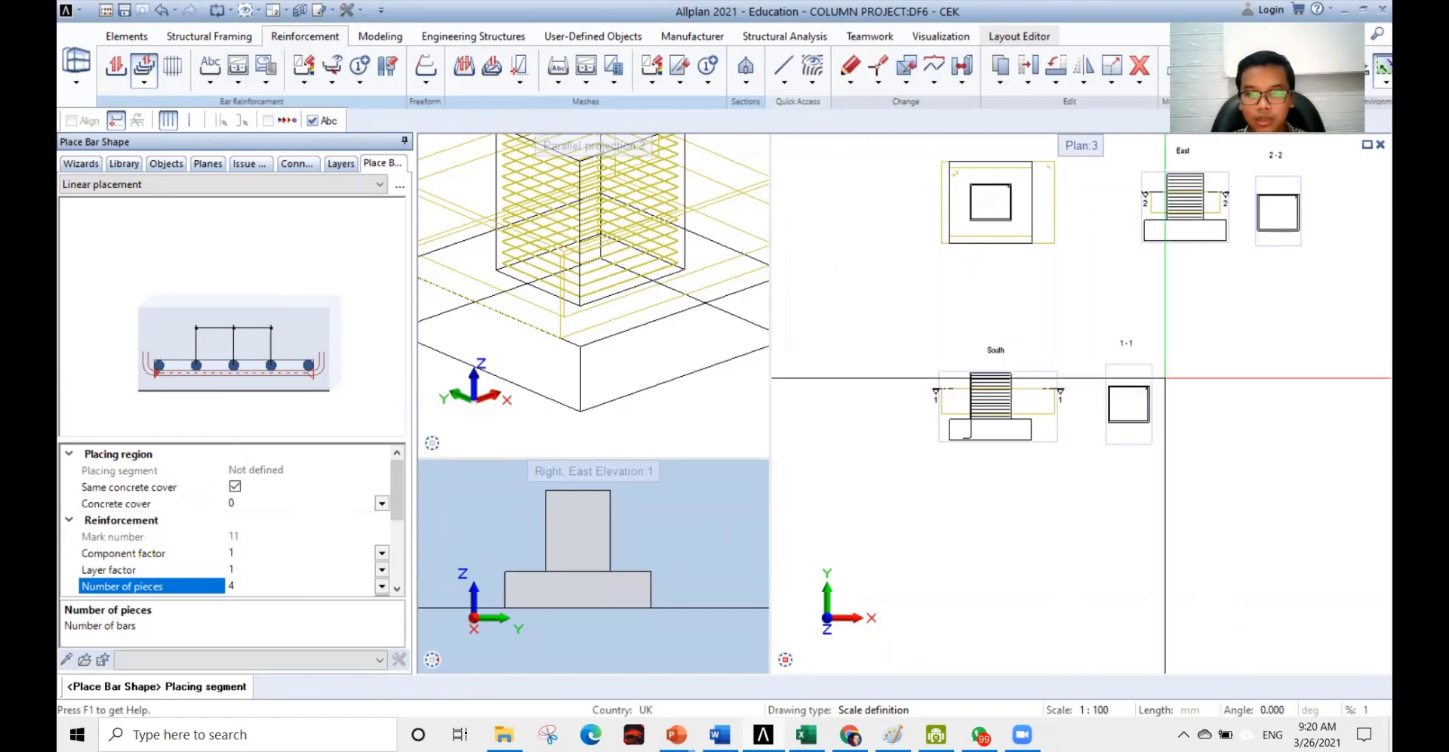
{"action": "scroll", "coordinate": [1125, 398], "scroll_direction": "up", "scroll_amount": 3}
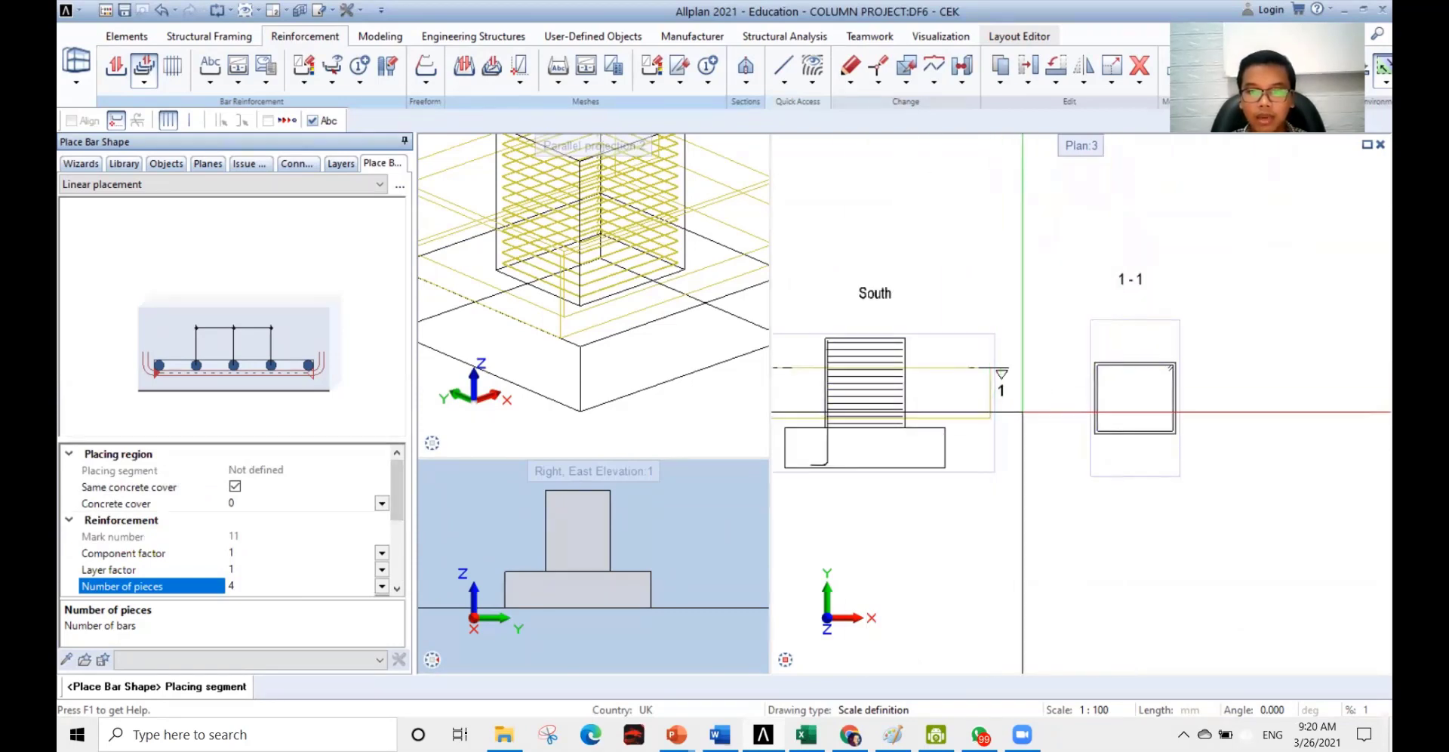
{"action": "scroll", "coordinate": [1069, 400], "scroll_direction": "up", "scroll_amount": 2}
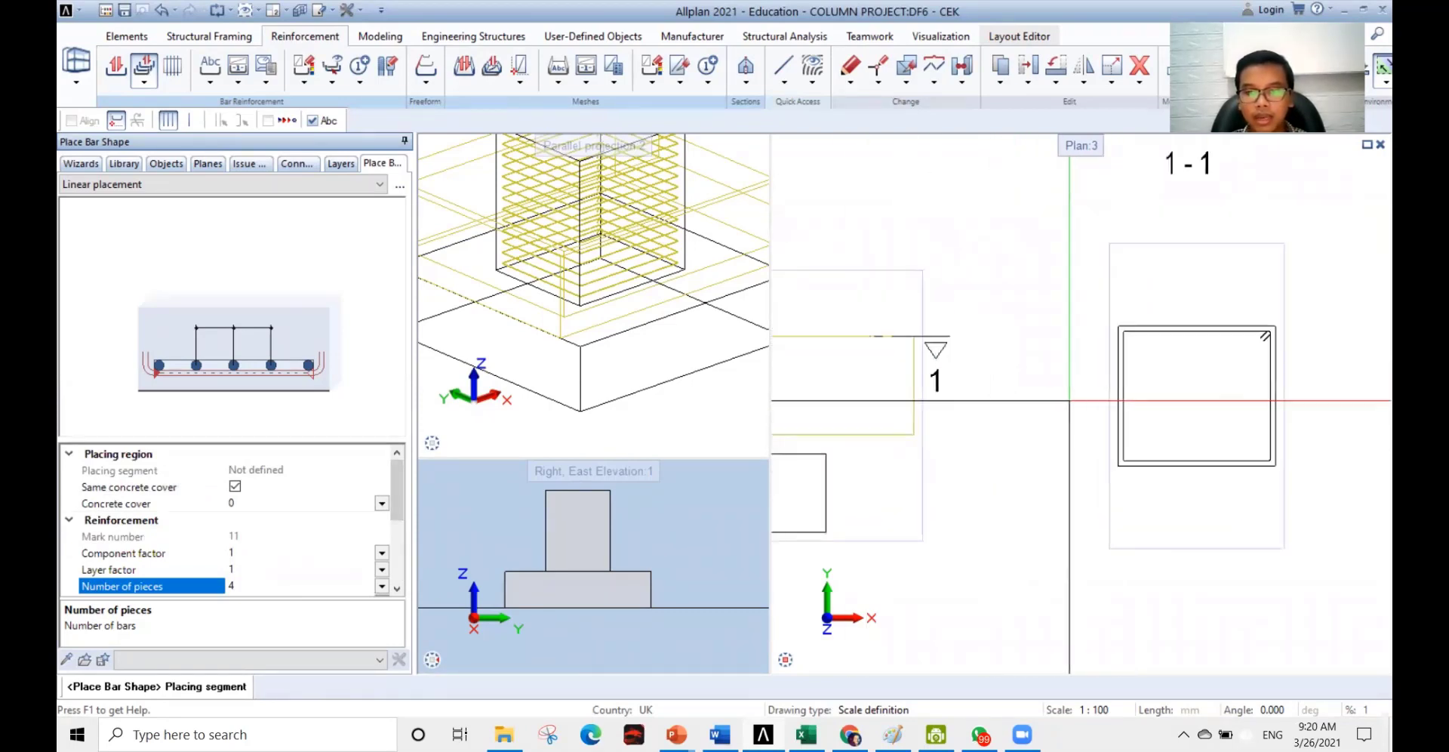
{"action": "scroll", "coordinate": [1070, 400], "scroll_direction": "up", "scroll_amount": 1}
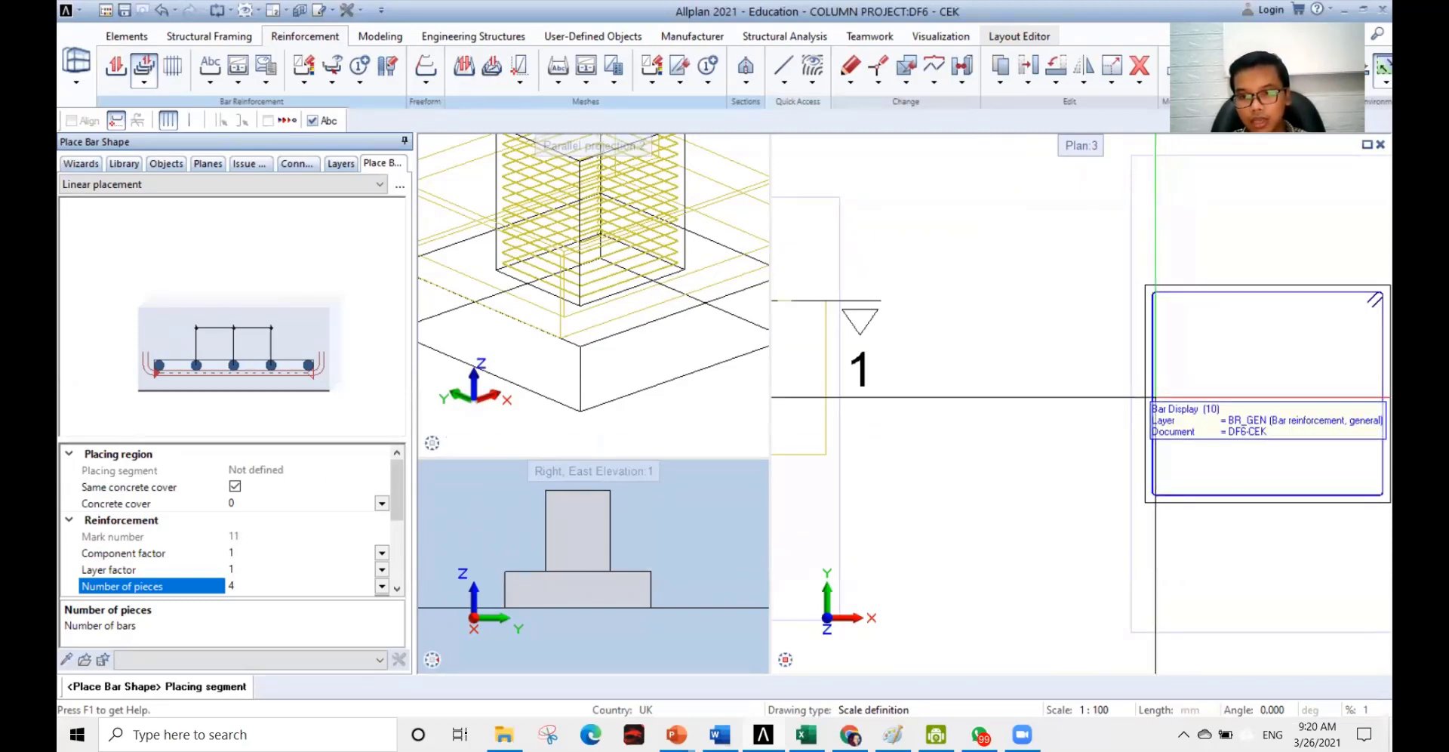
{"action": "left_click", "coordinate": [1155, 398]}
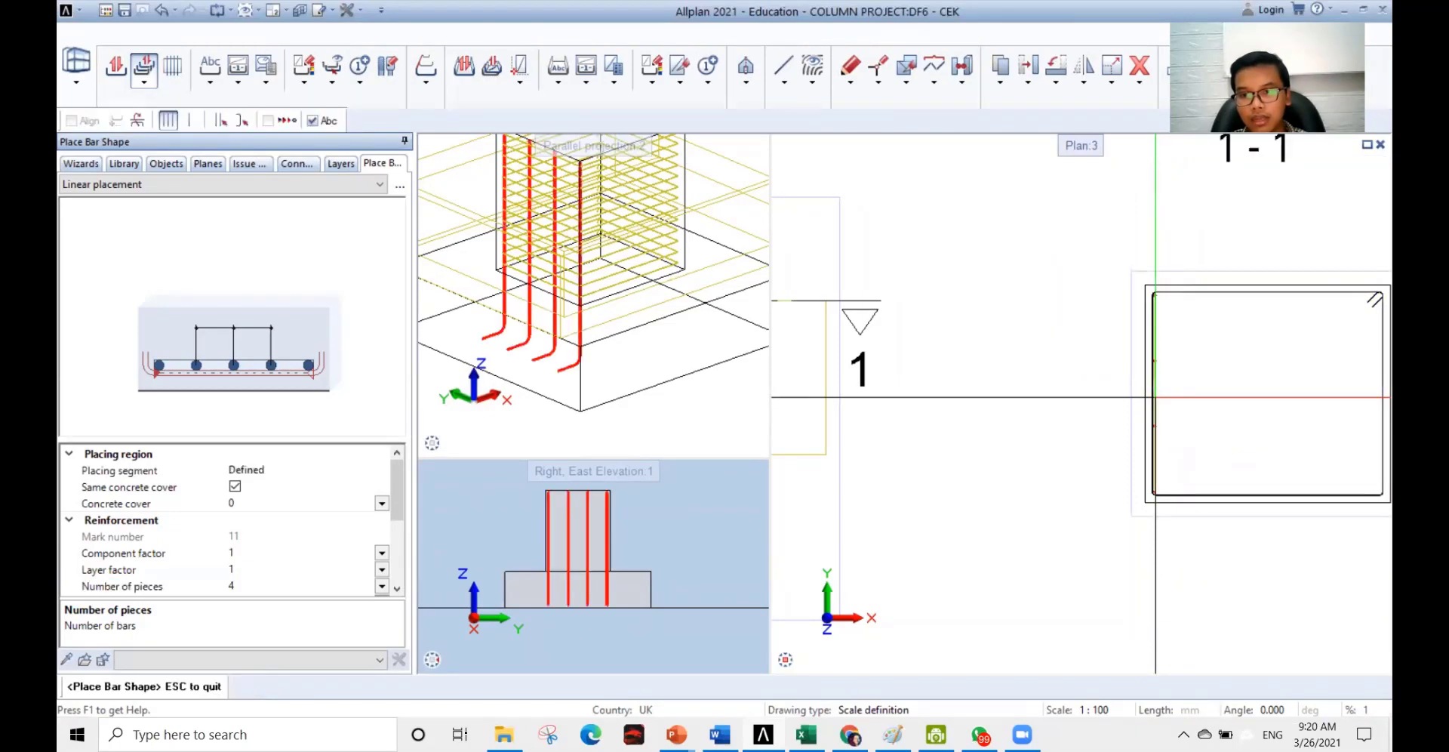
- Examine the four-bar placement in the enlarged 3D view, the plan and the elevations
{"action": "scroll", "coordinate": [1158, 386], "scroll_direction": "down", "scroll_amount": 5}
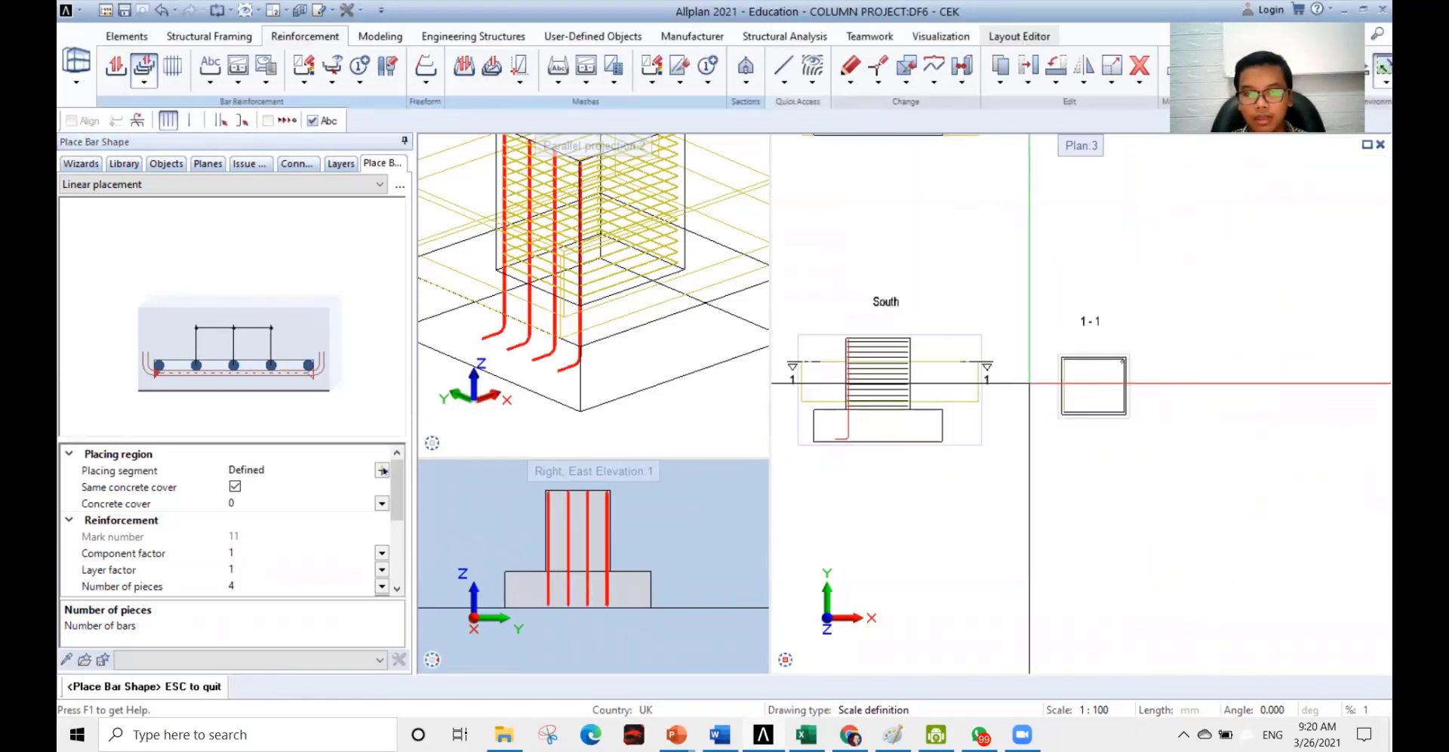
{"action": "scroll", "coordinate": [1136, 442], "scroll_direction": "down", "scroll_amount": 2}
{"action": "scroll", "coordinate": [649, 362], "scroll_direction": "down", "scroll_amount": 2}
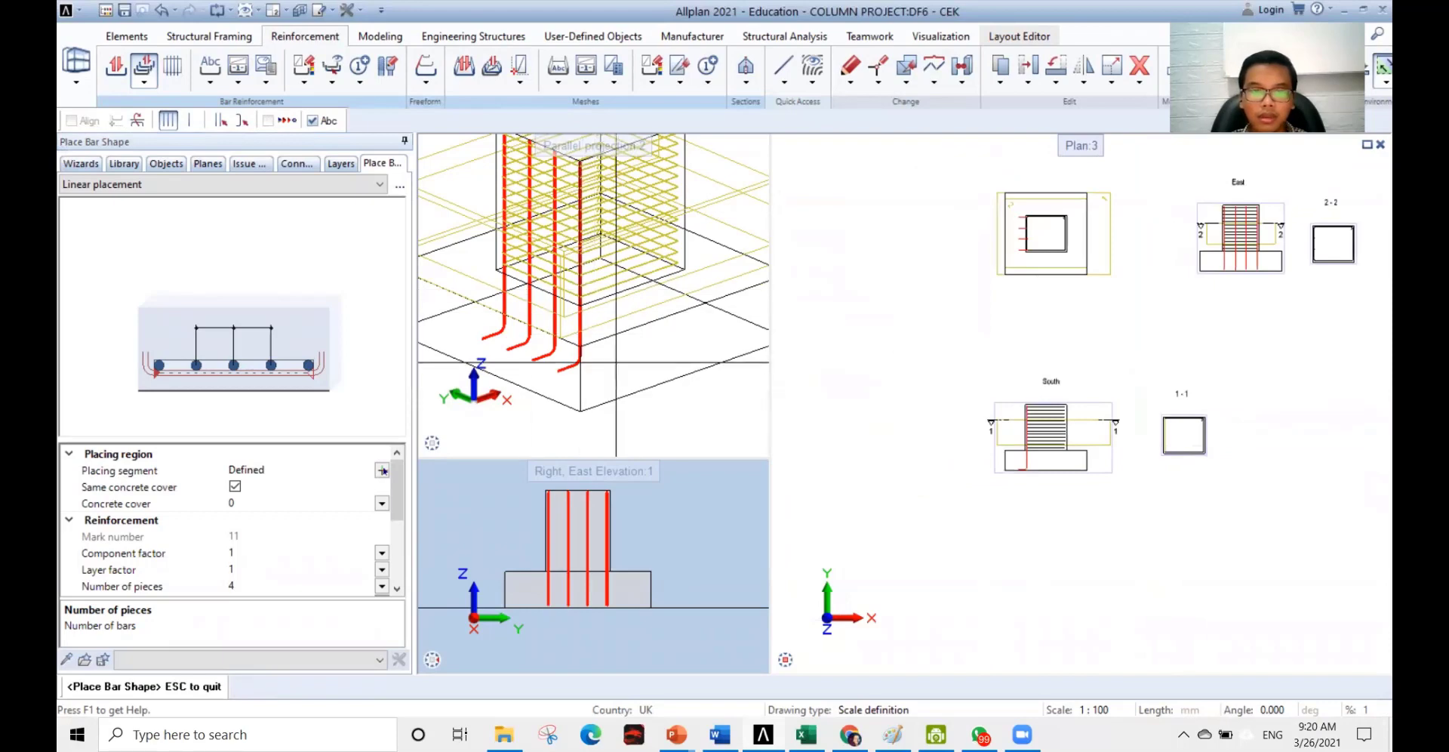
{"action": "left_click_drag", "start_coordinate": [770, 400], "coordinate": [864, 401]}
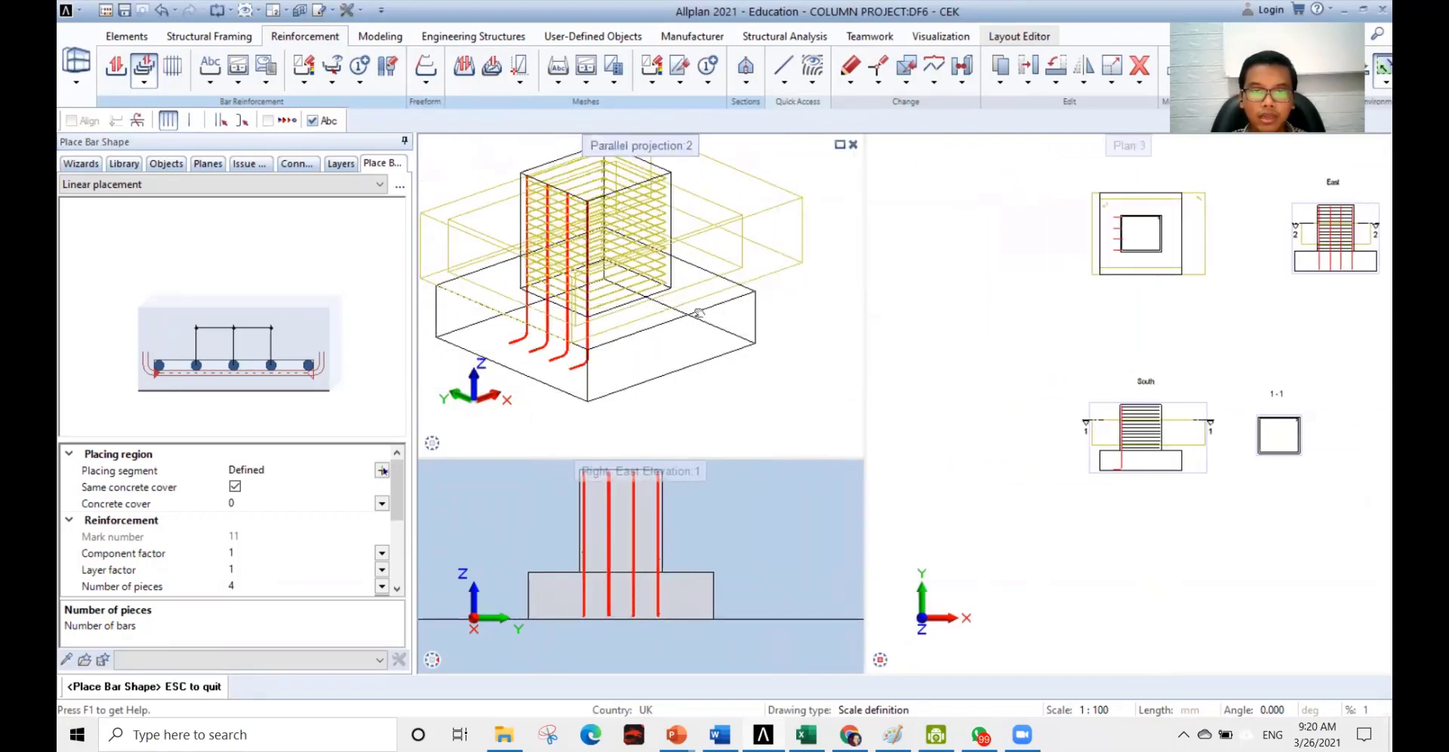
{"action": "middle_click_drag", "start_coordinate": [673, 272], "coordinate": [682, 343]}
{"action": "scroll", "coordinate": [708, 335], "scroll_direction": "down", "scroll_amount": 1}
{"action": "scroll", "coordinate": [708, 336], "scroll_direction": "down", "scroll_amount": 1}
{"action": "scroll", "coordinate": [636, 337], "scroll_direction": "up", "scroll_amount": 2}
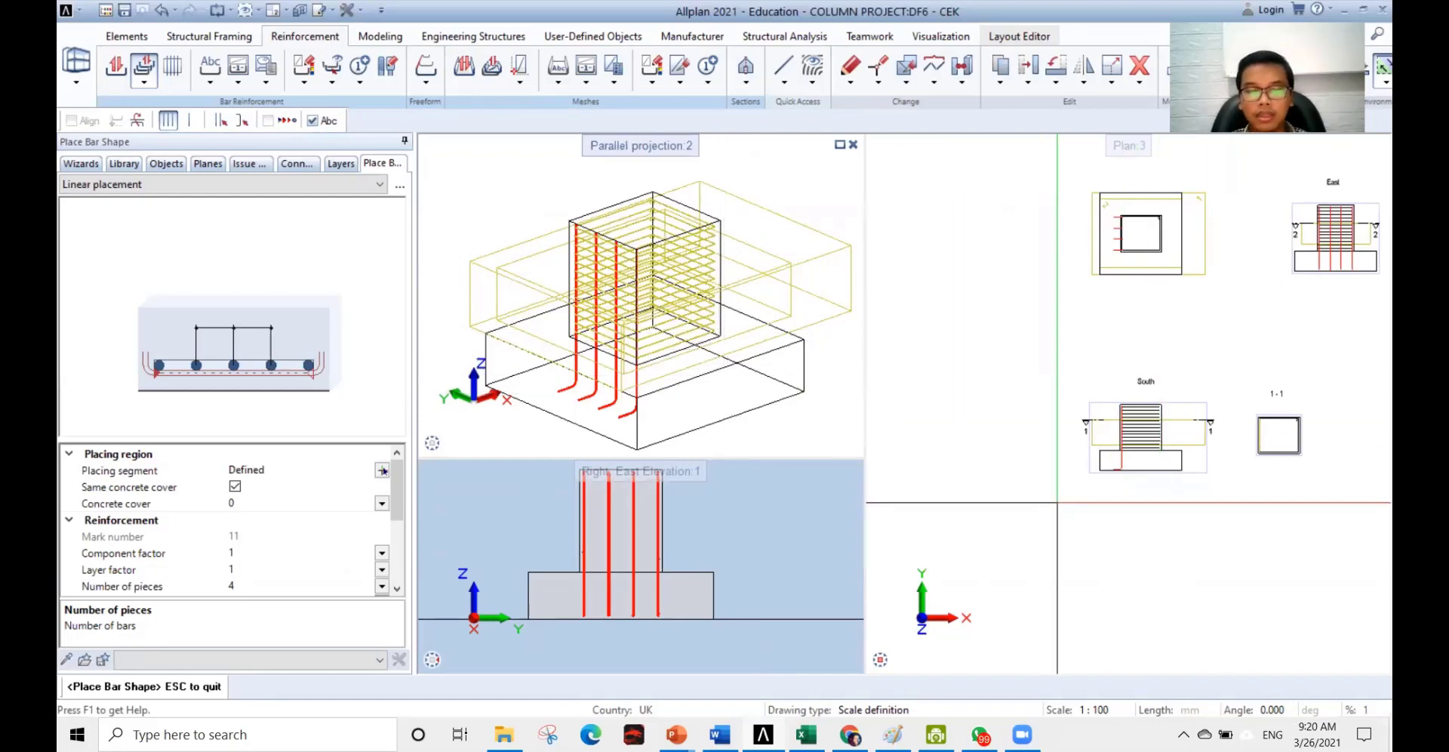
{"action": "scroll", "coordinate": [1283, 438], "scroll_direction": "up", "scroll_amount": 4}
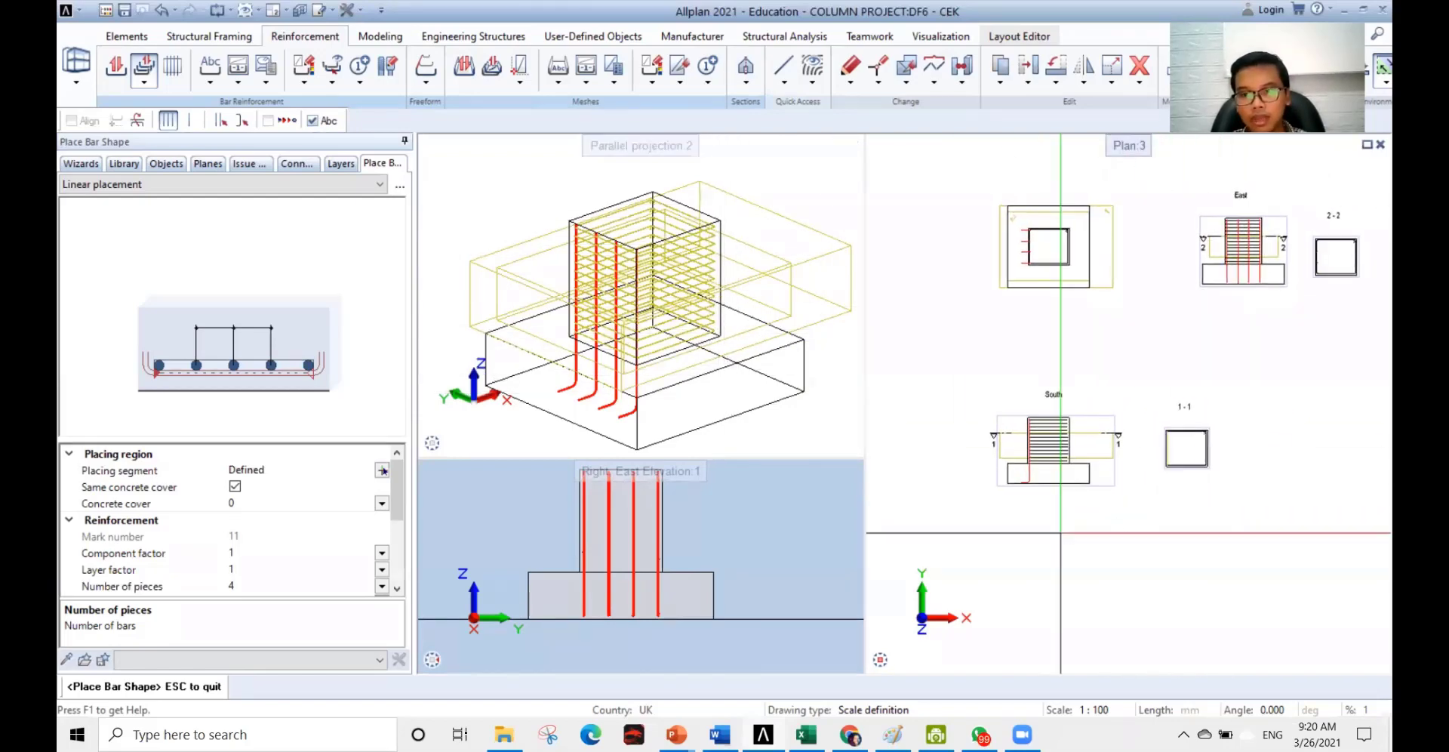
{"action": "middle_click_drag", "start_coordinate": [1053, 434], "coordinate": [1079, 420]}
{"action": "scroll", "coordinate": [1075, 421], "scroll_direction": "up", "scroll_amount": 1}
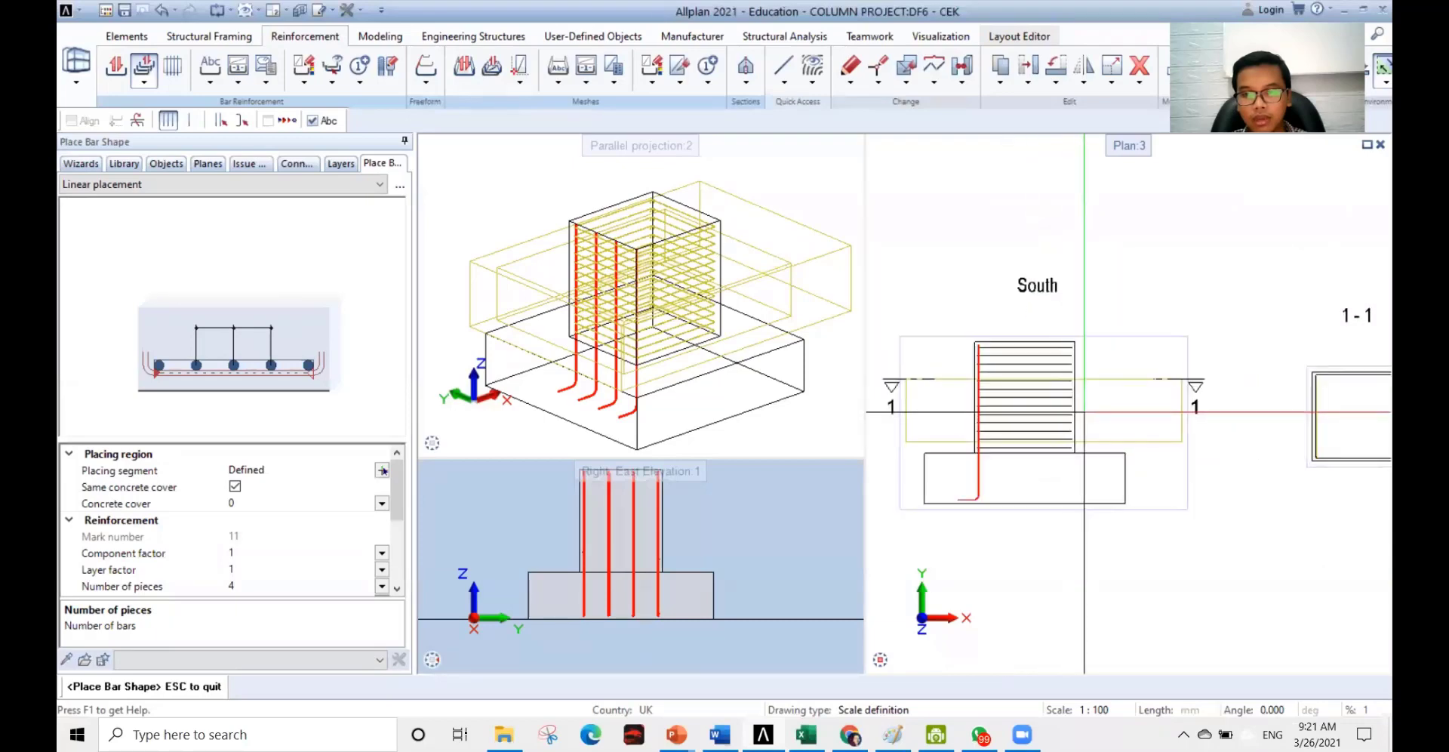
- Accept the four-bar placement and finish without adding its dimension line or bar label
{"action": "key", "text": "Escape"}
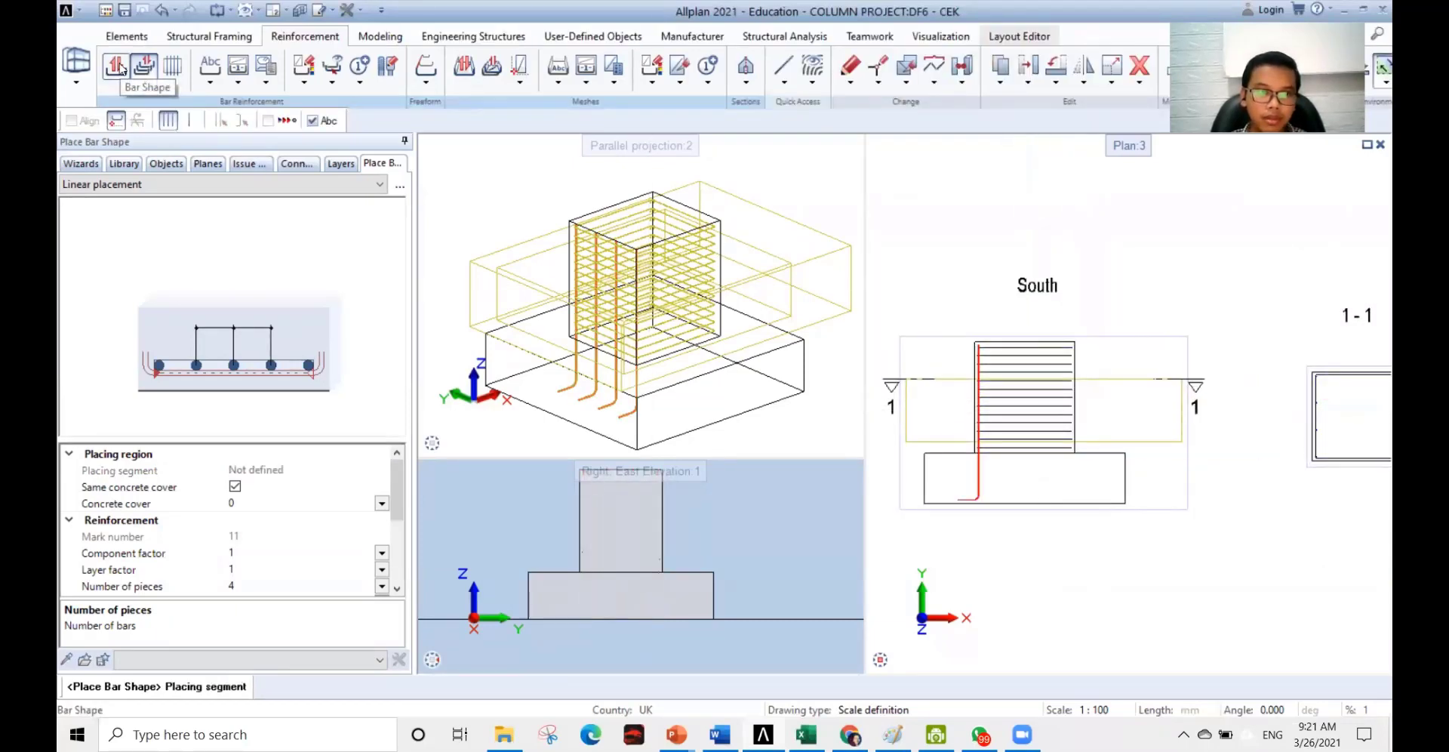
{"action": "key", "text": "Escape"}
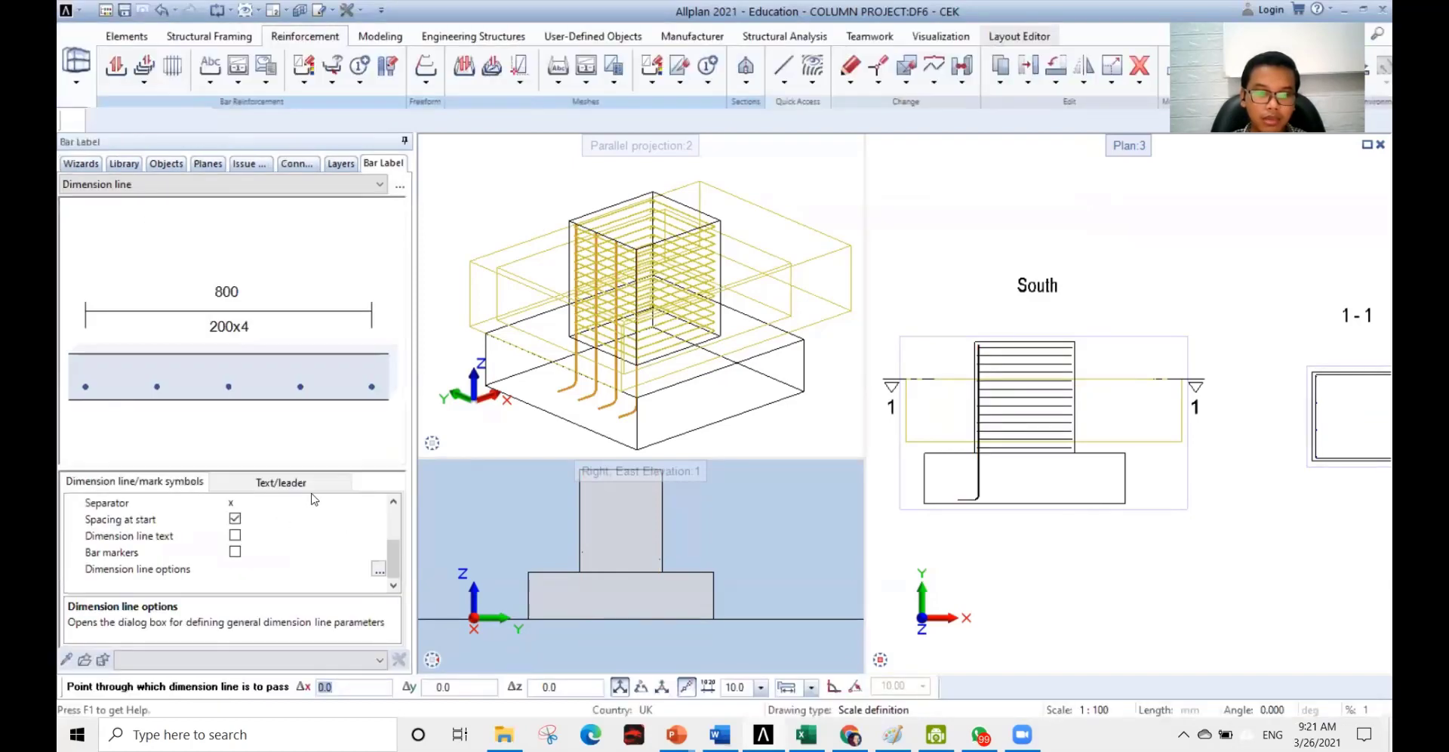
{"action": "key", "text": "Escape"}
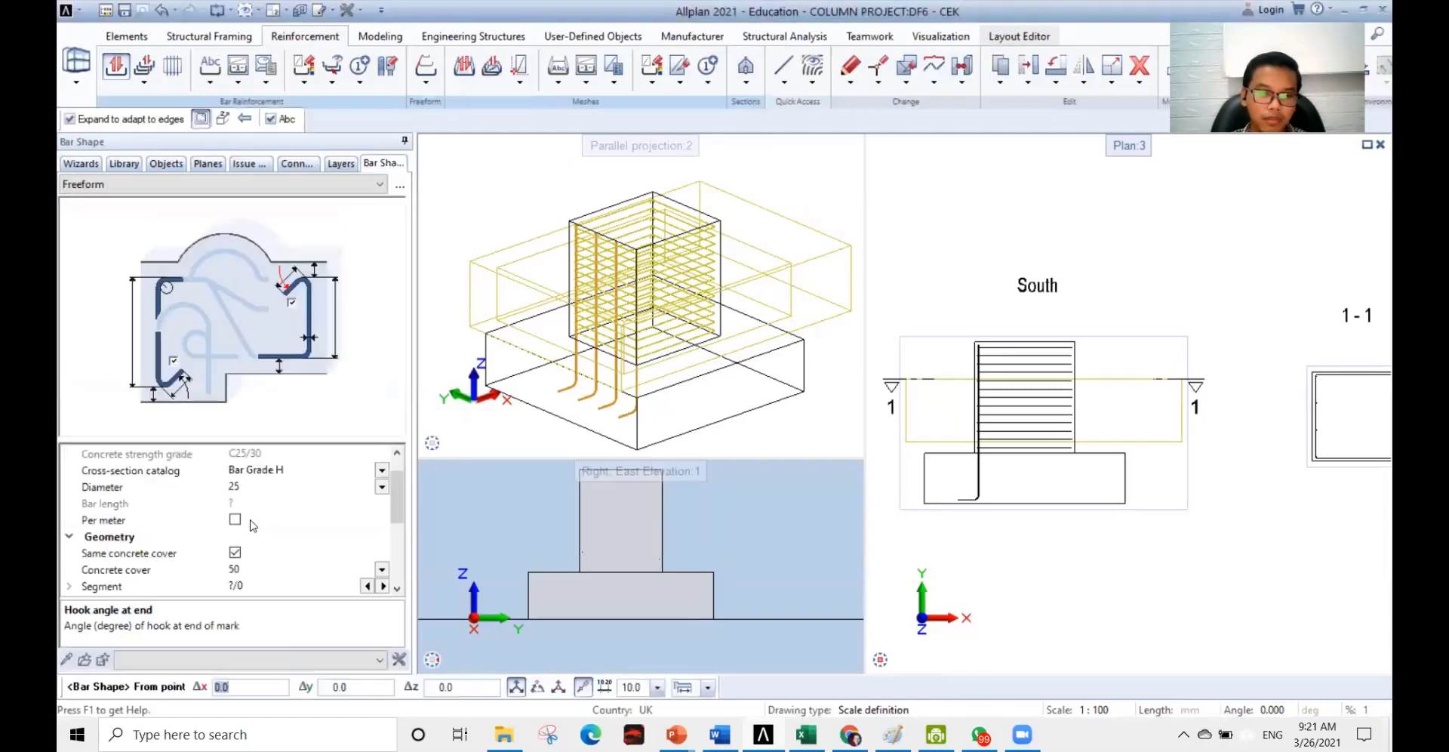
{"action": "key", "text": "Escape"}
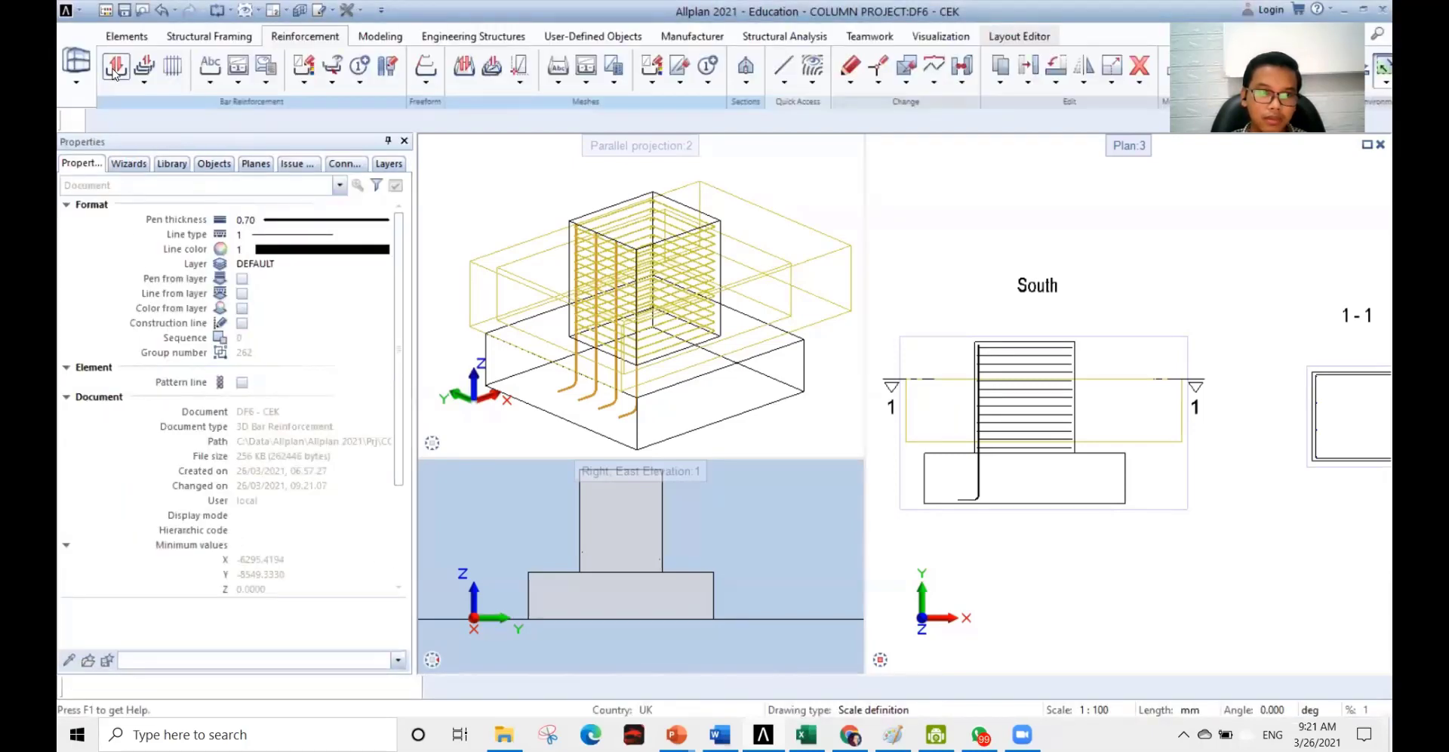
- Start a new freeform bar shape with diameter 25 and turn off its start hook
{"action": "left_click", "coordinate": [115, 69]}
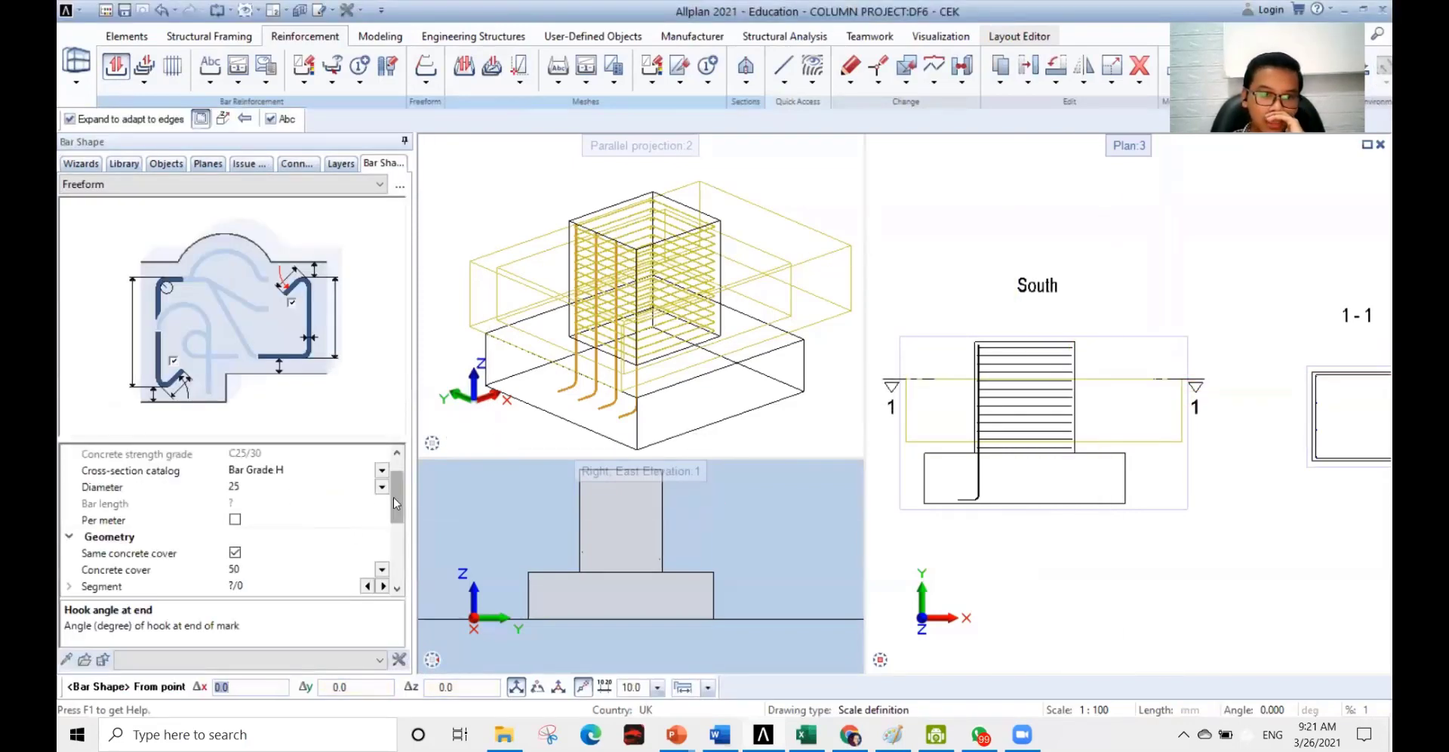
{"action": "mouse_move", "coordinate": [397, 503]}
{"action": "left_mouse_down"}
{"action": "mouse_move", "coordinate": [401, 549]}
{"action": "mouse_move", "coordinate": [403, 474]}
{"action": "mouse_move", "coordinate": [400, 504]}
{"action": "left_mouse_up"}
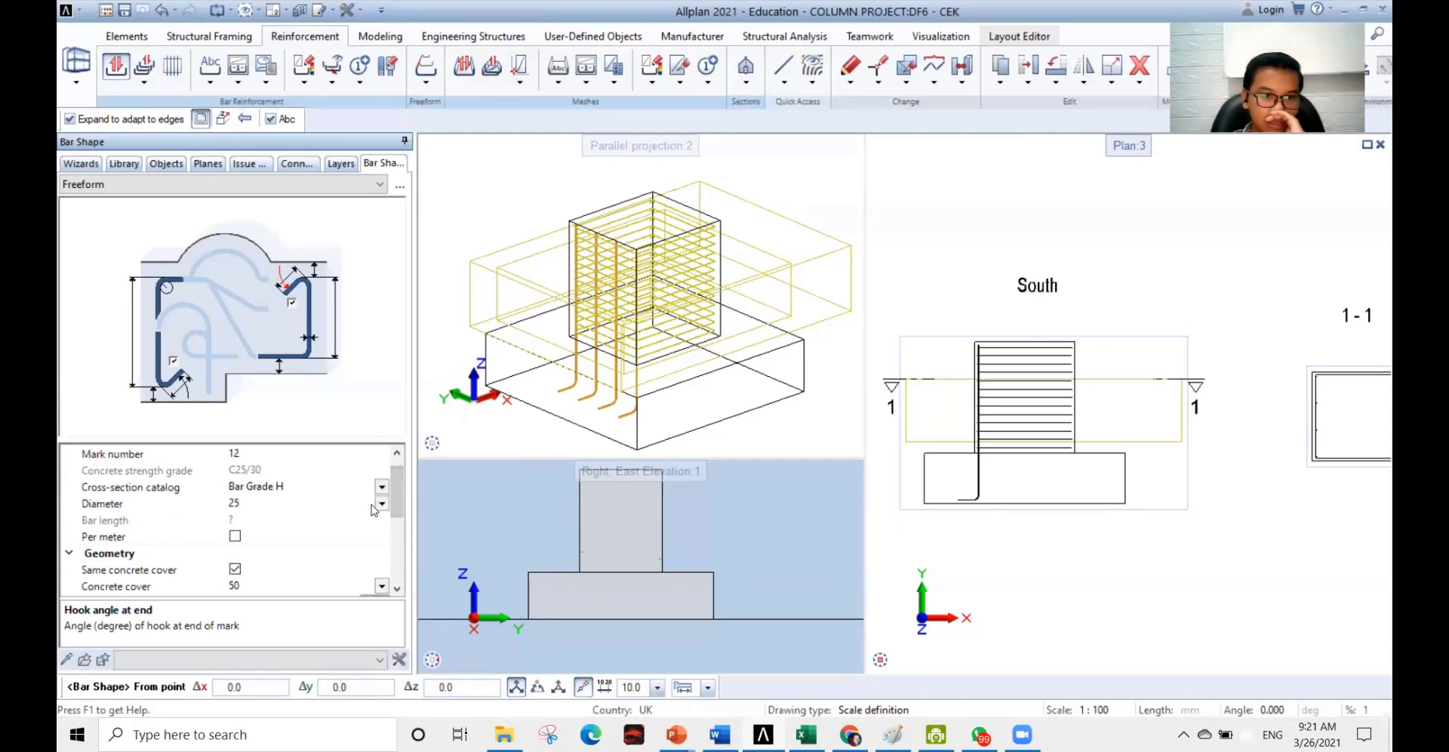
{"action": "left_click", "coordinate": [382, 504]}
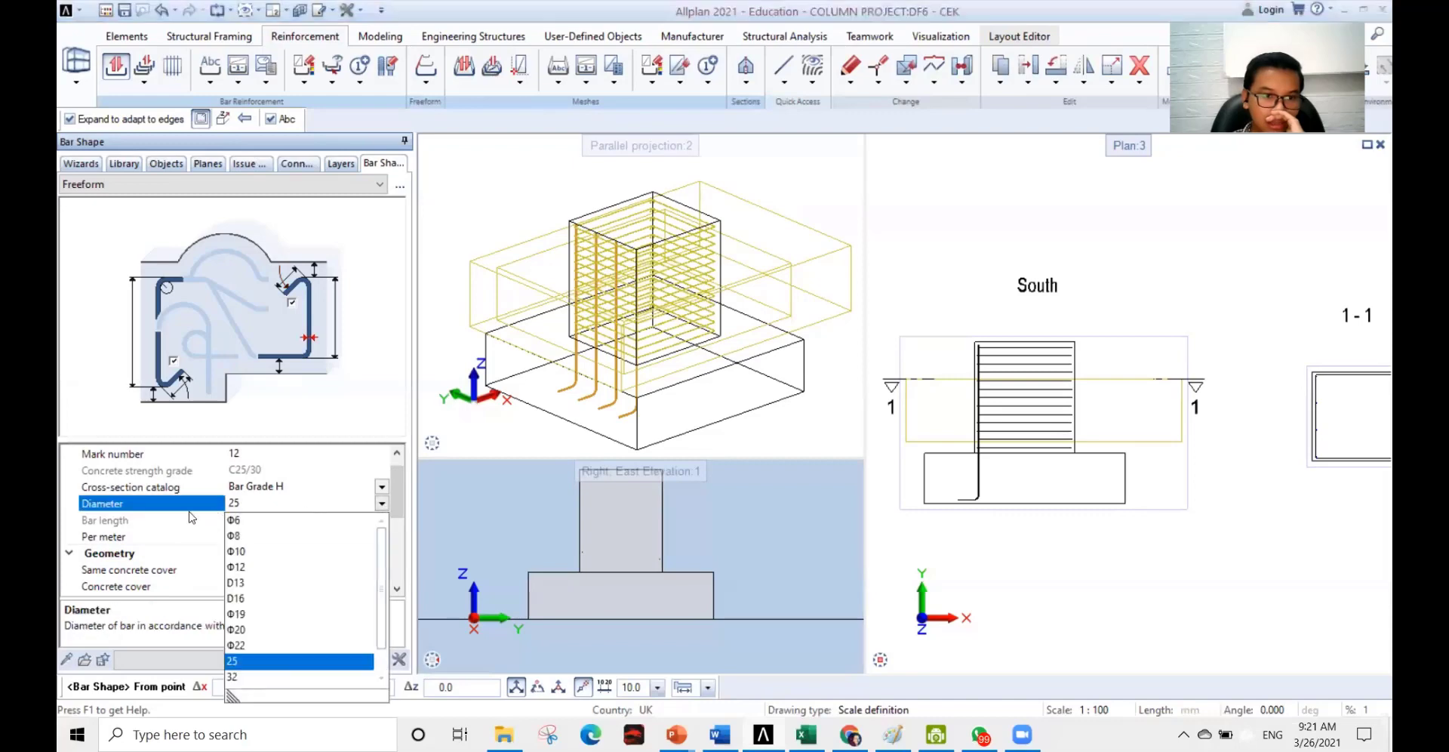
{"action": "left_click", "coordinate": [238, 664]}
{"action": "left_click_drag", "start_coordinate": [400, 504], "coordinate": [400, 567]}
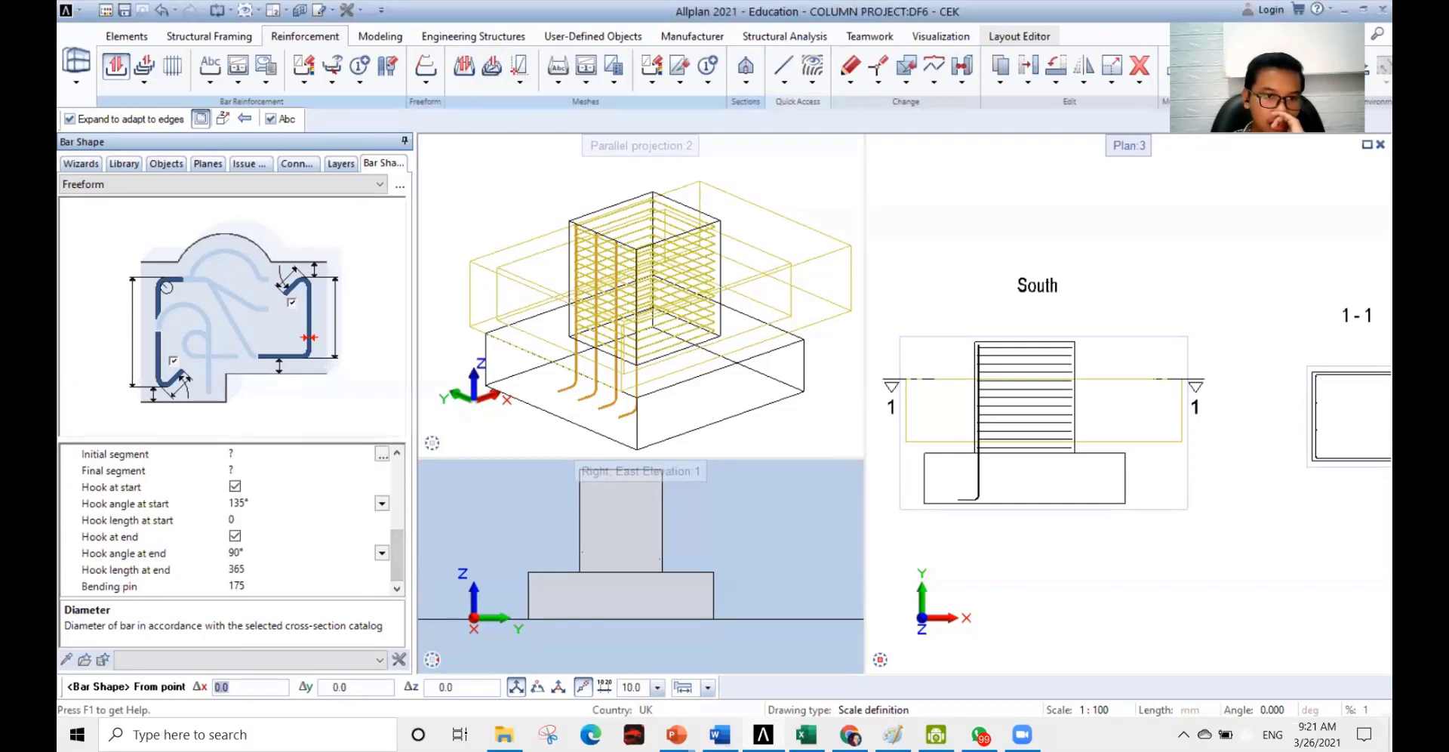
{"action": "left_click", "coordinate": [237, 487]}
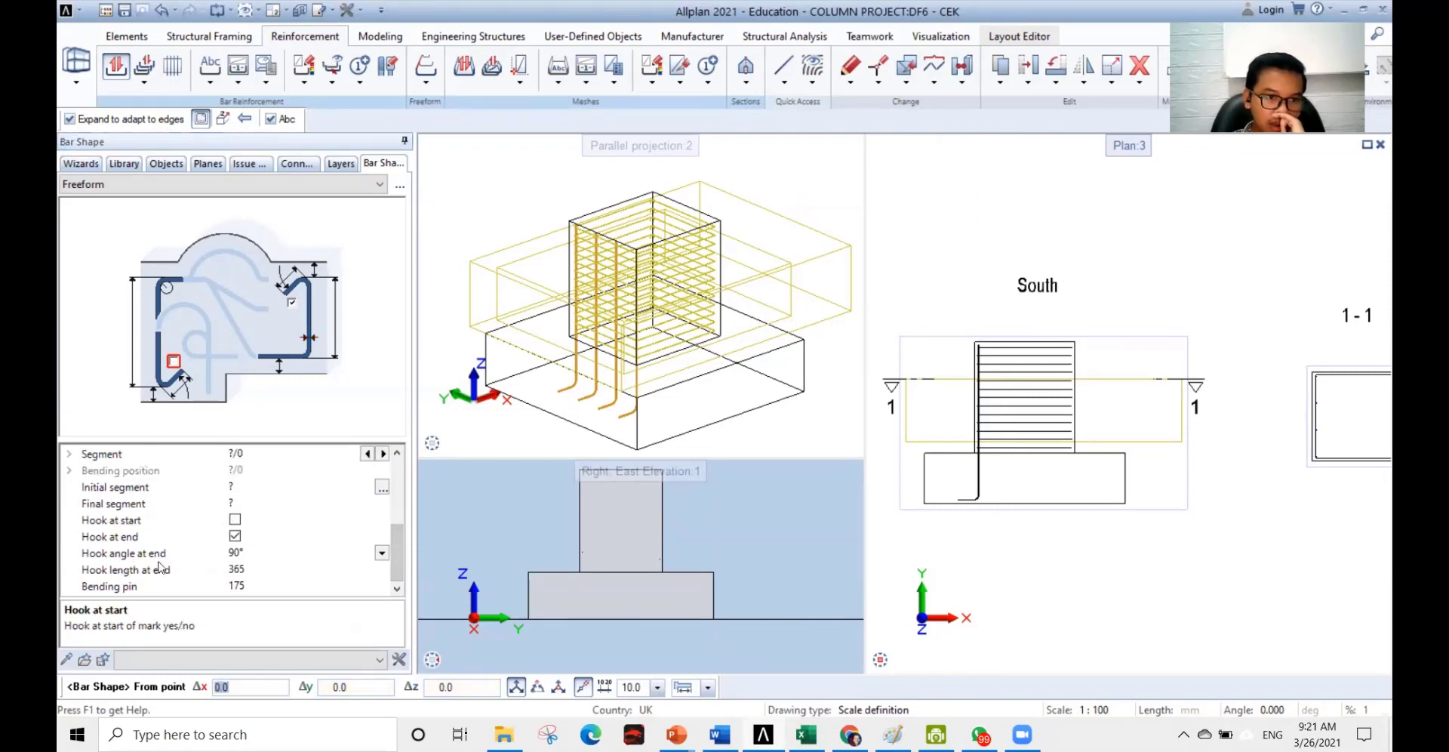
- Start the bar at the column's top corner on the right edge of the South elevation
{"action": "scroll", "coordinate": [1049, 324], "scroll_direction": "up", "scroll_amount": 5}
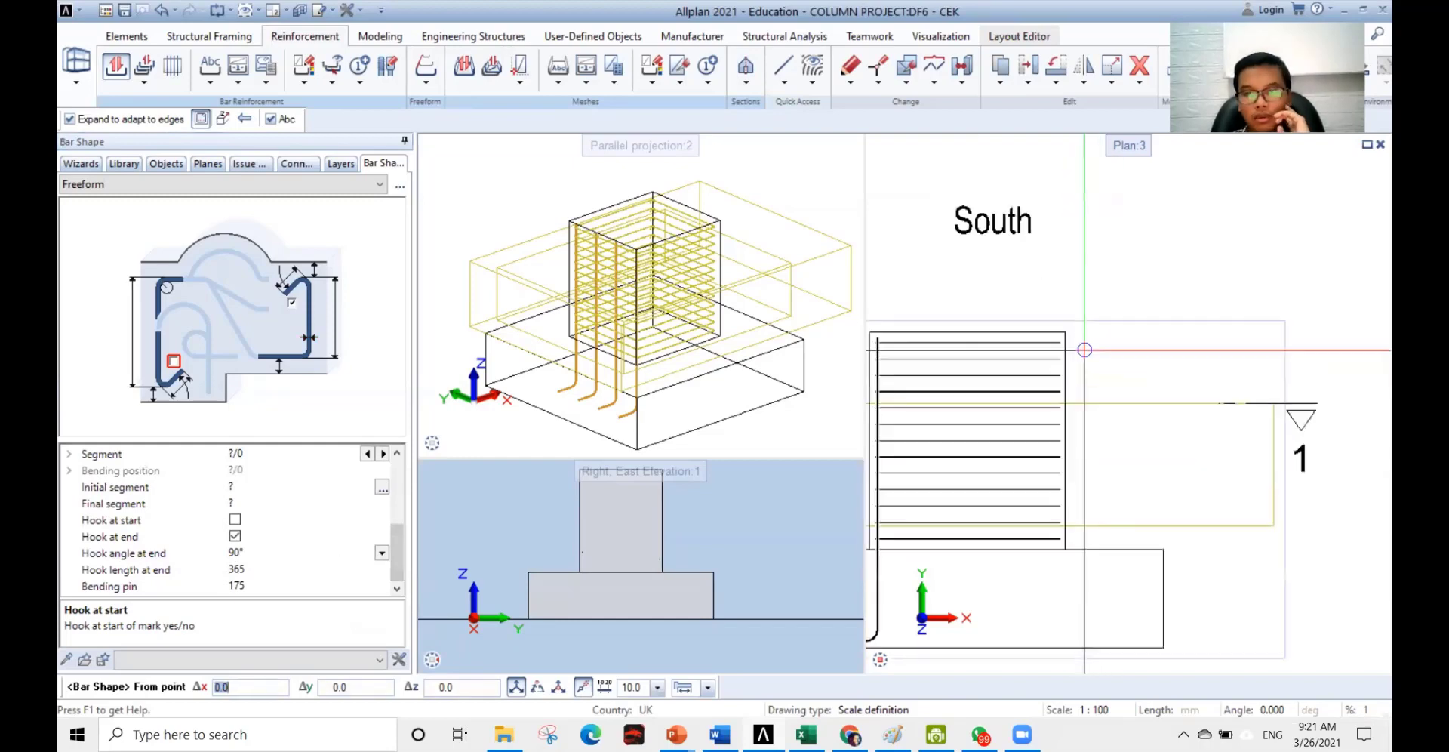
{"action": "left_click", "coordinate": [1054, 323]}
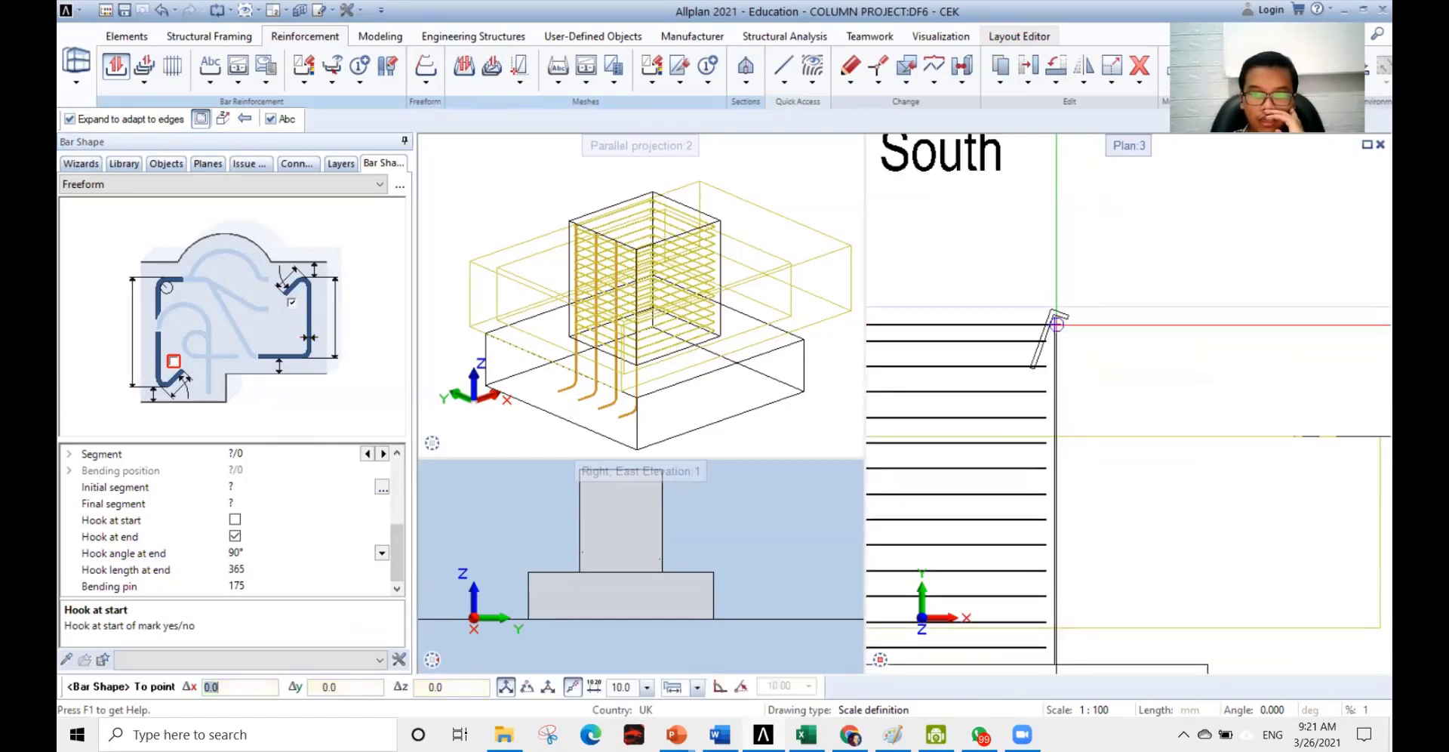
{"action": "scroll", "coordinate": [1057, 325], "scroll_direction": "down", "scroll_amount": 5}
{"action": "middle_click_drag", "start_coordinate": [1060, 545], "coordinate": [1156, 443]}
{"action": "scroll", "coordinate": [1084, 470], "scroll_direction": "up", "scroll_amount": 1}
{"action": "scroll", "coordinate": [1085, 470], "scroll_direction": "up", "scroll_amount": 1}
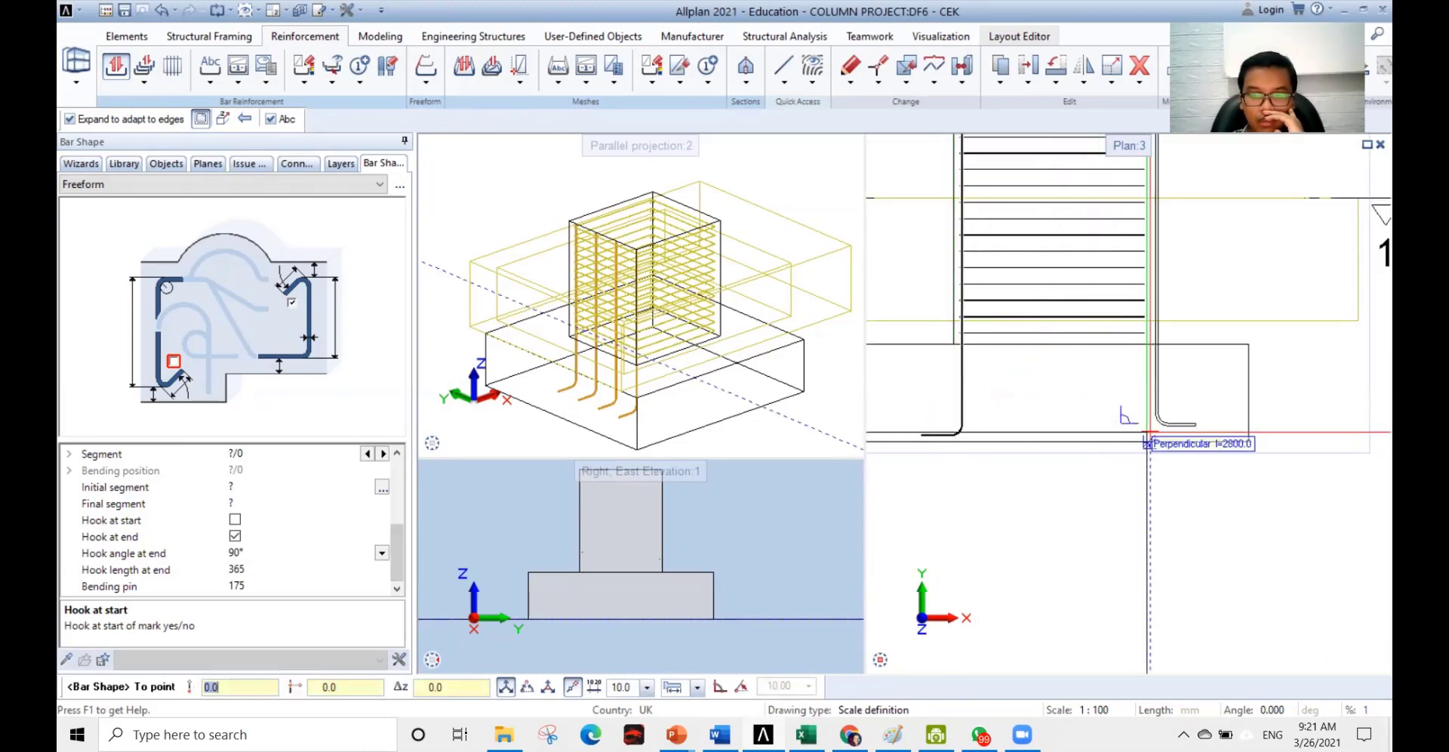
{"action": "scroll", "coordinate": [1148, 443], "scroll_direction": "up", "scroll_amount": 1}
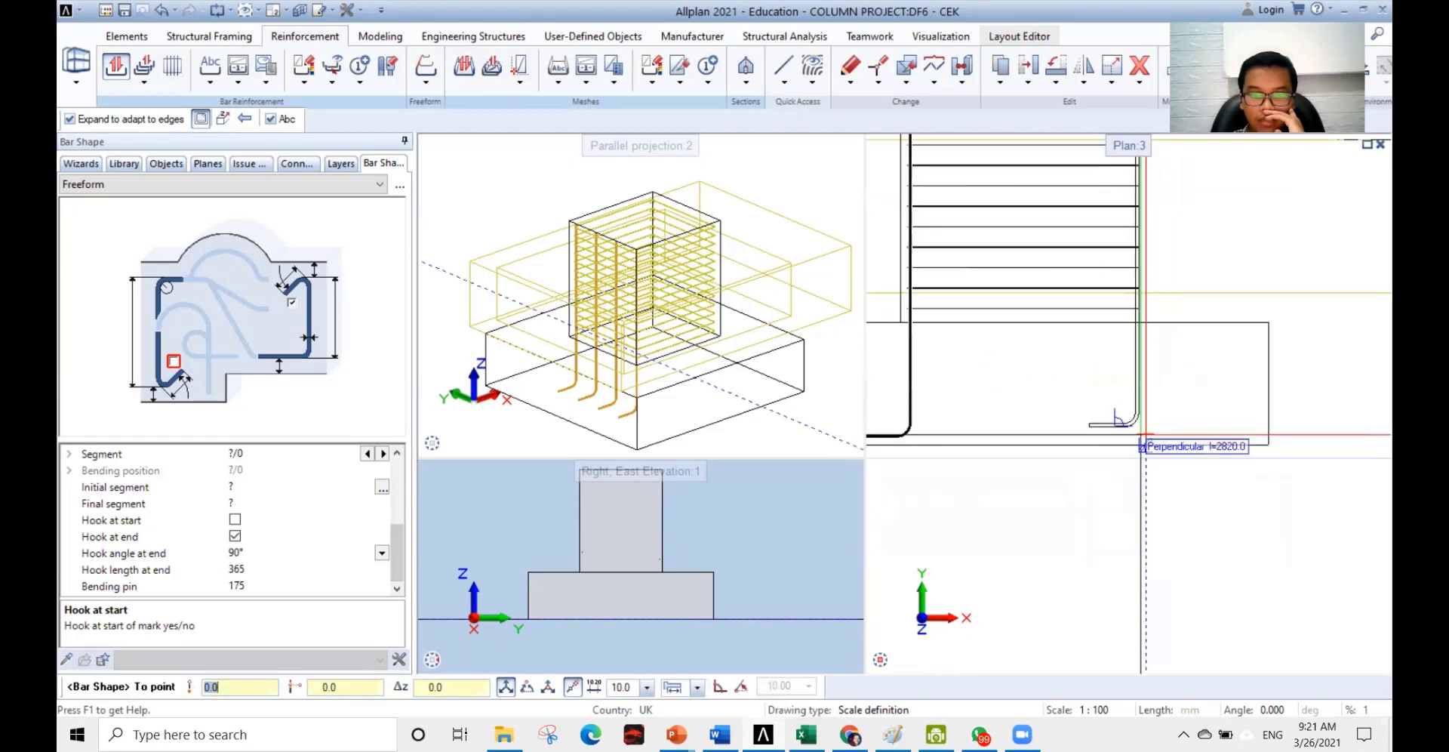
{"action": "scroll", "coordinate": [1196, 437], "scroll_direction": "down", "scroll_amount": 2}
{"action": "middle_click_drag", "start_coordinate": [1196, 438], "coordinate": [1218, 480]}
{"action": "scroll", "coordinate": [1205, 472], "scroll_direction": "up", "scroll_amount": 2}
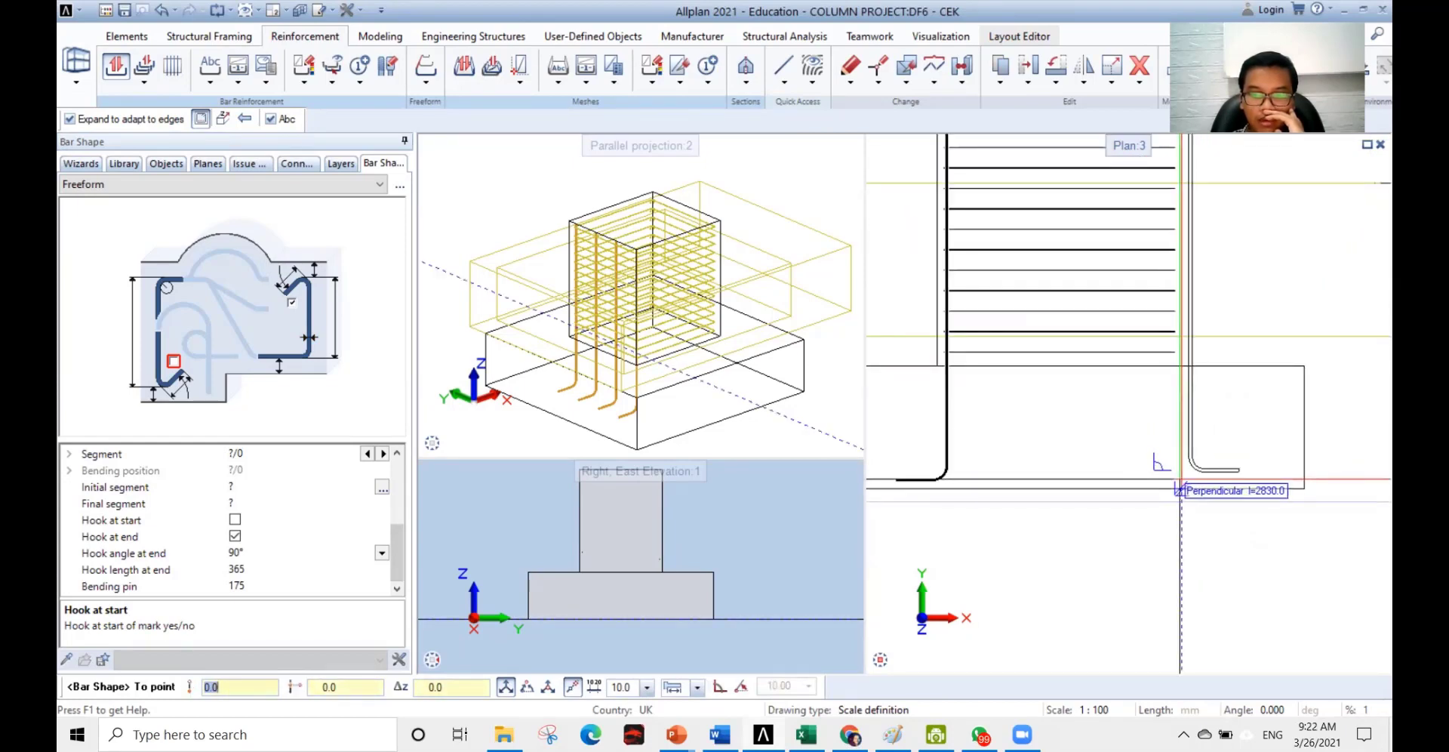
{"action": "scroll", "coordinate": [1180, 487], "scroll_direction": "down", "scroll_amount": 1}
{"action": "middle_click_drag", "start_coordinate": [1174, 486], "coordinate": [1188, 503]}
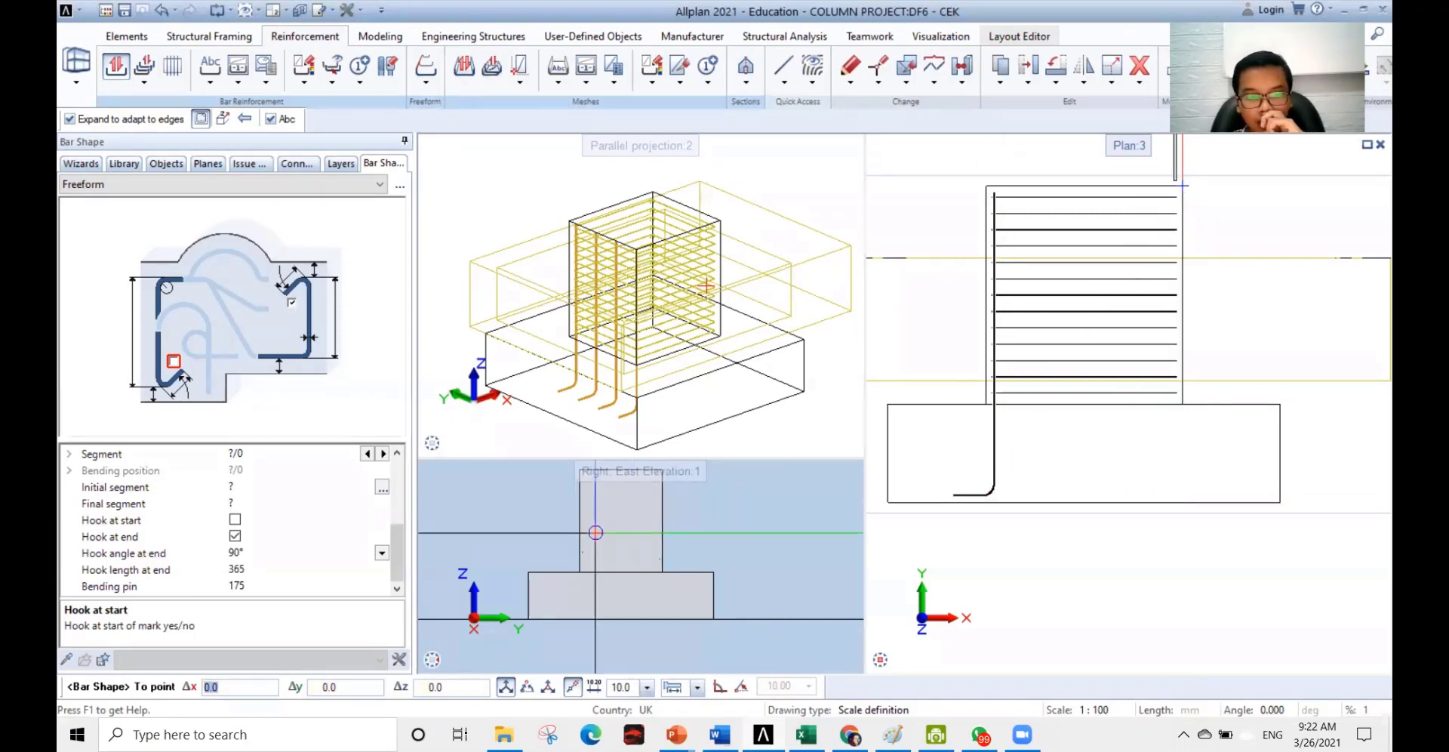
- Set the right-hand bar's end hook angle to -90°
{"action": "left_click", "coordinate": [271, 552]}
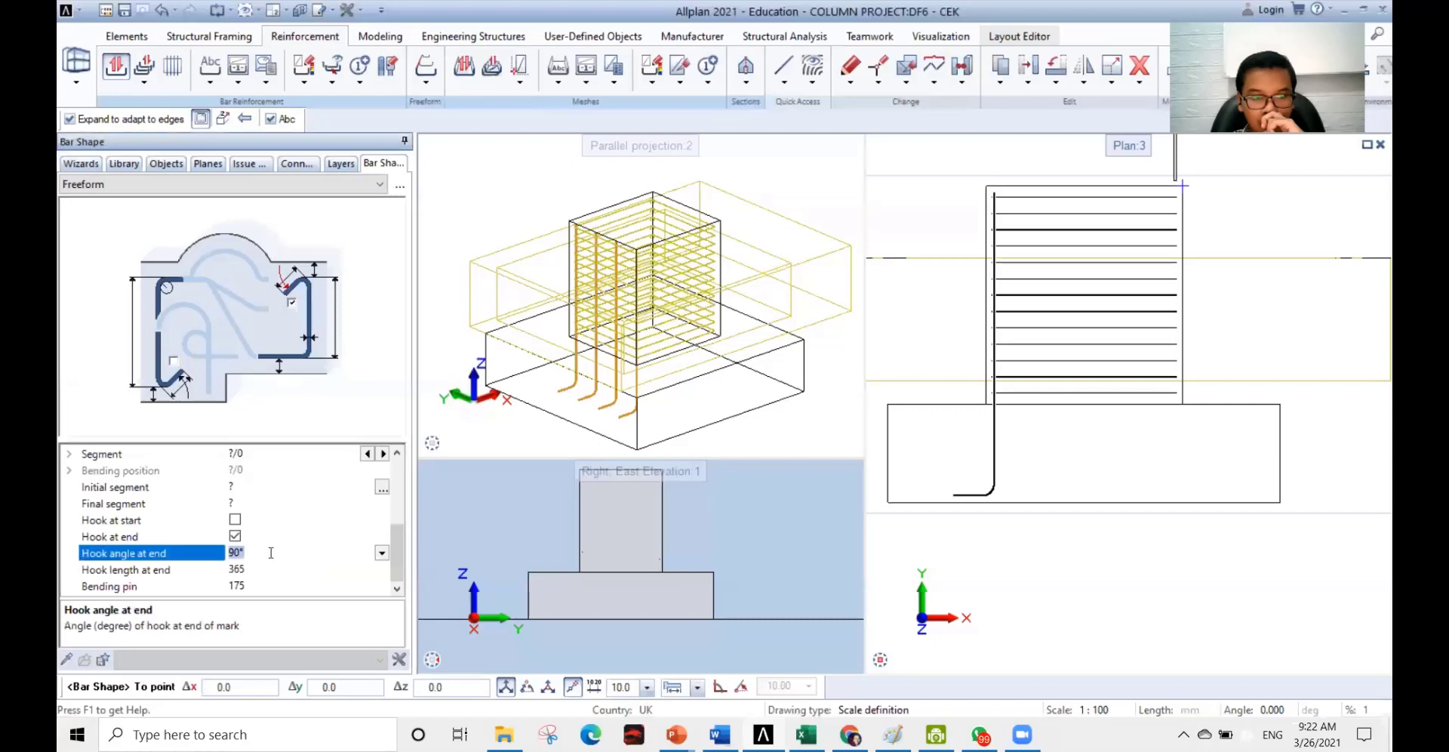
{"action": "key", "text": "BackSpace"}
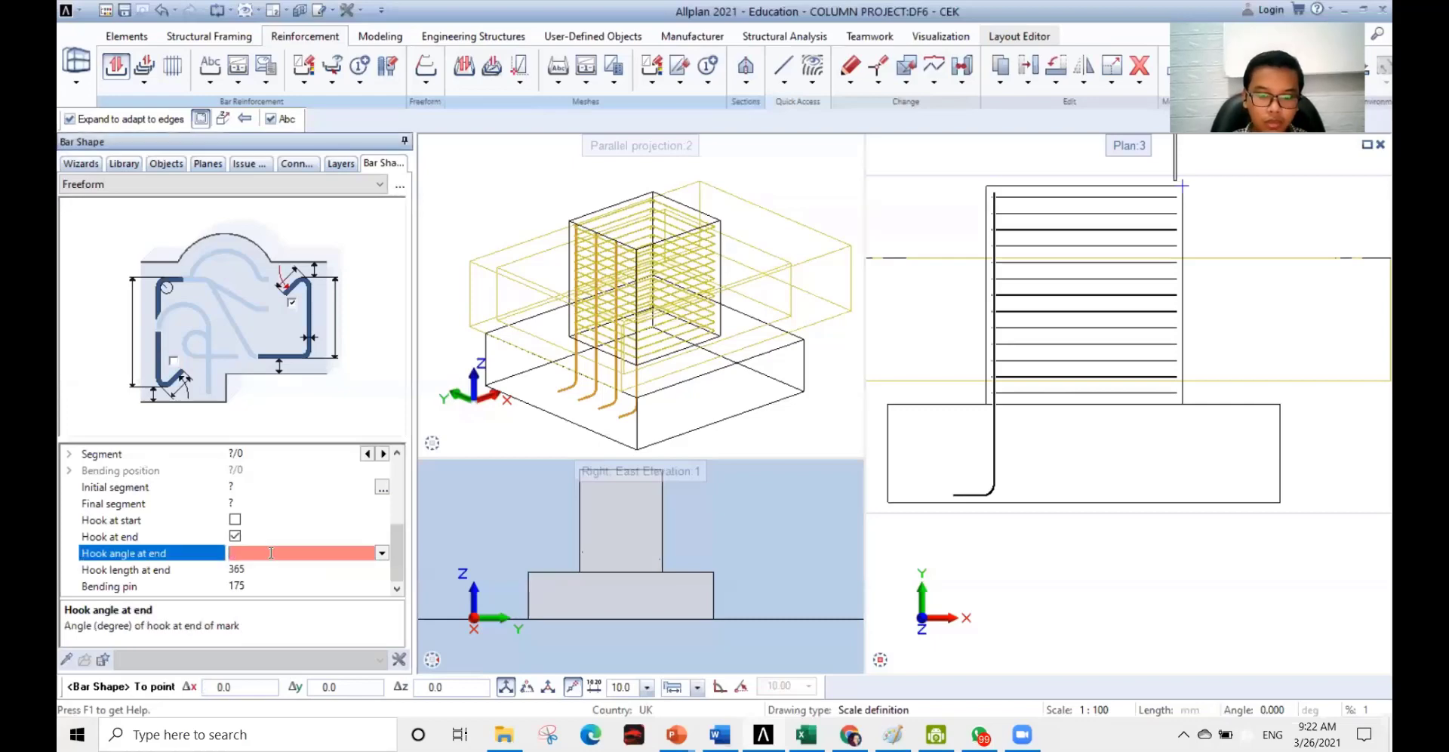
{"action": "left_click", "coordinate": [380, 553]}
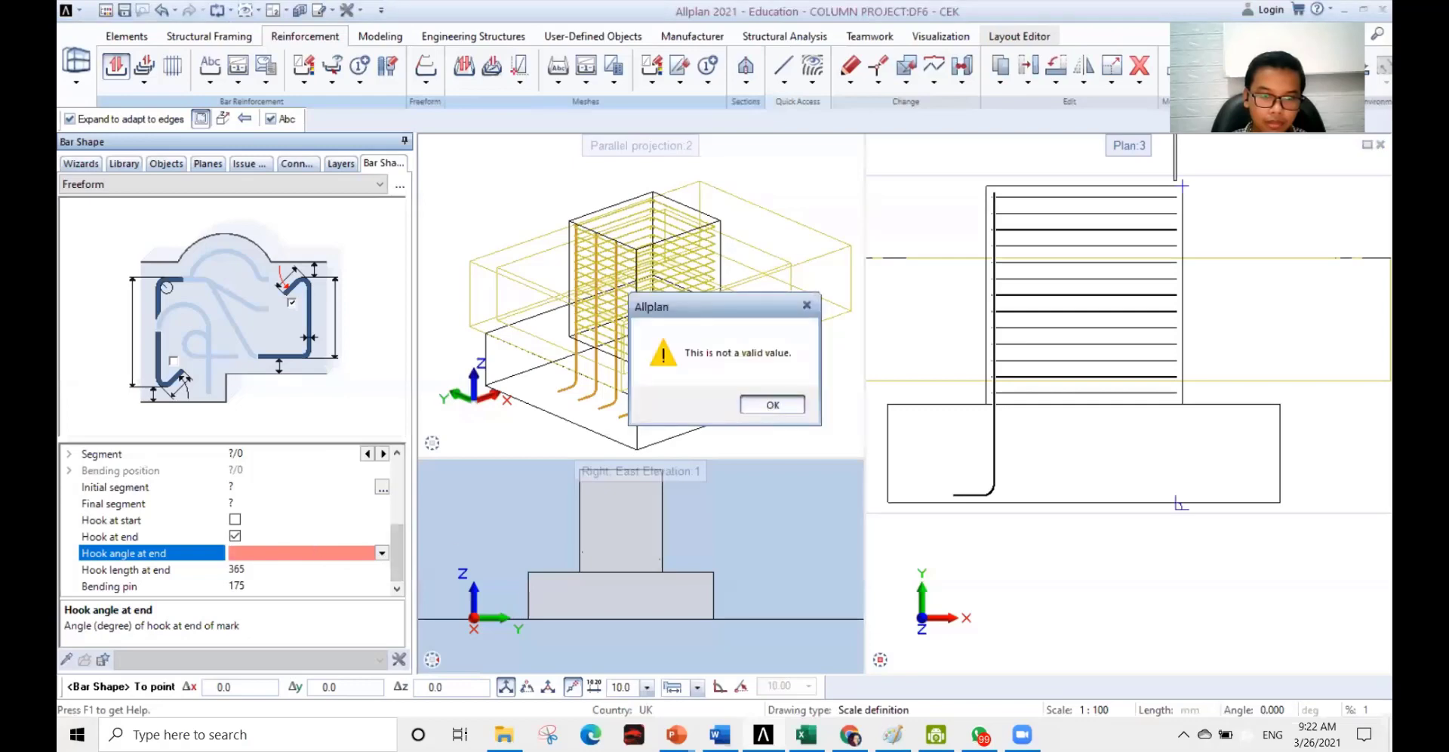
{"action": "left_click", "coordinate": [766, 408]}
{"action": "left_click", "coordinate": [382, 554]}
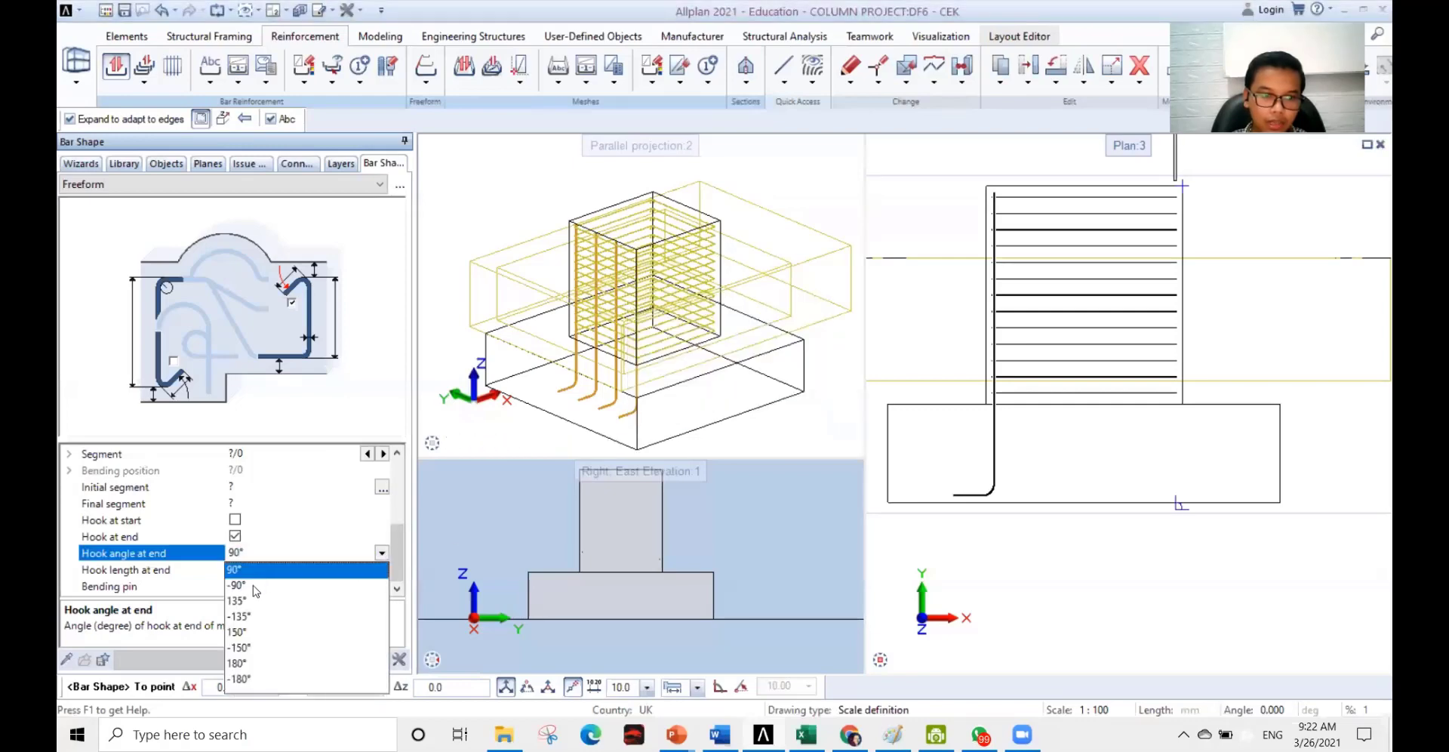
{"action": "left_click", "coordinate": [253, 587]}
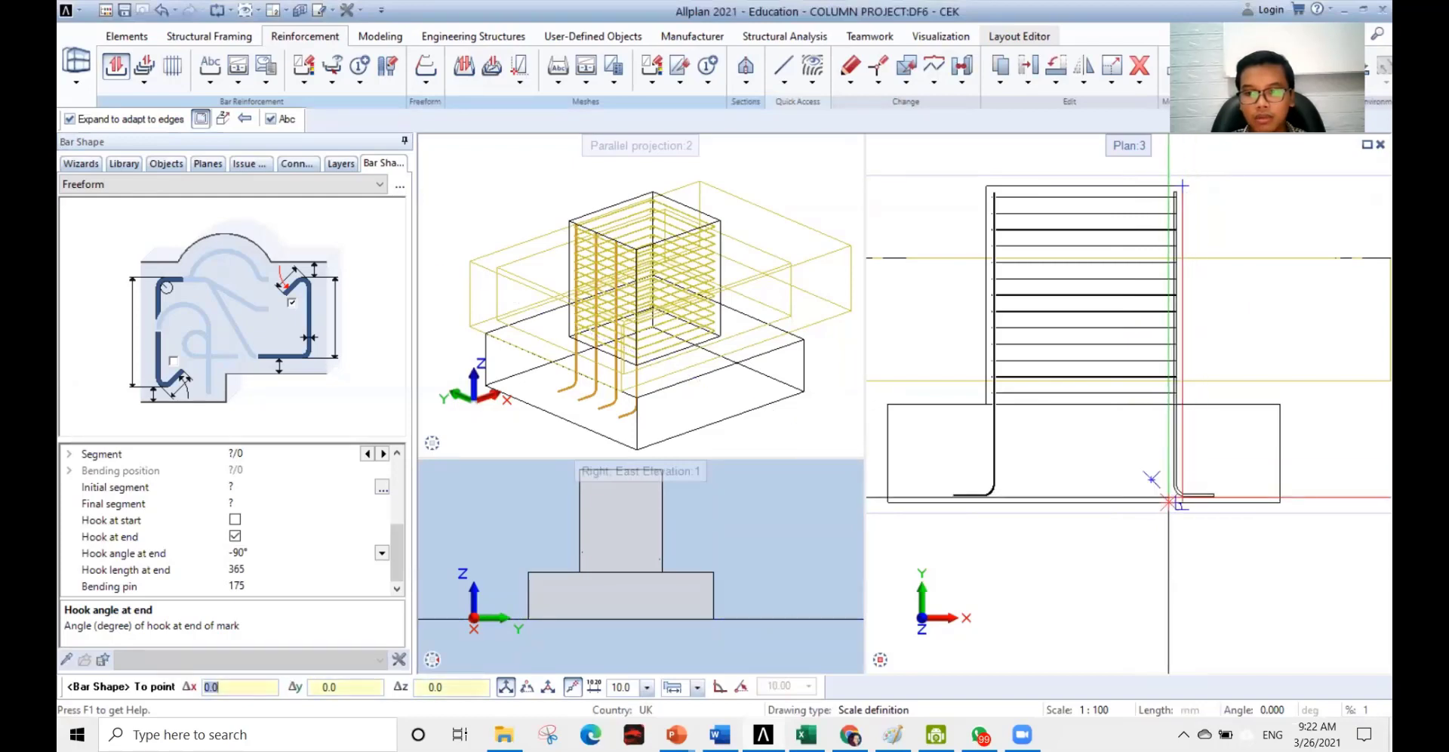
- Run the right-hand bar 2800 mm straight down into the footing and finish the shape without placing a bar label
{"action": "left_click", "coordinate": [1168, 500]}
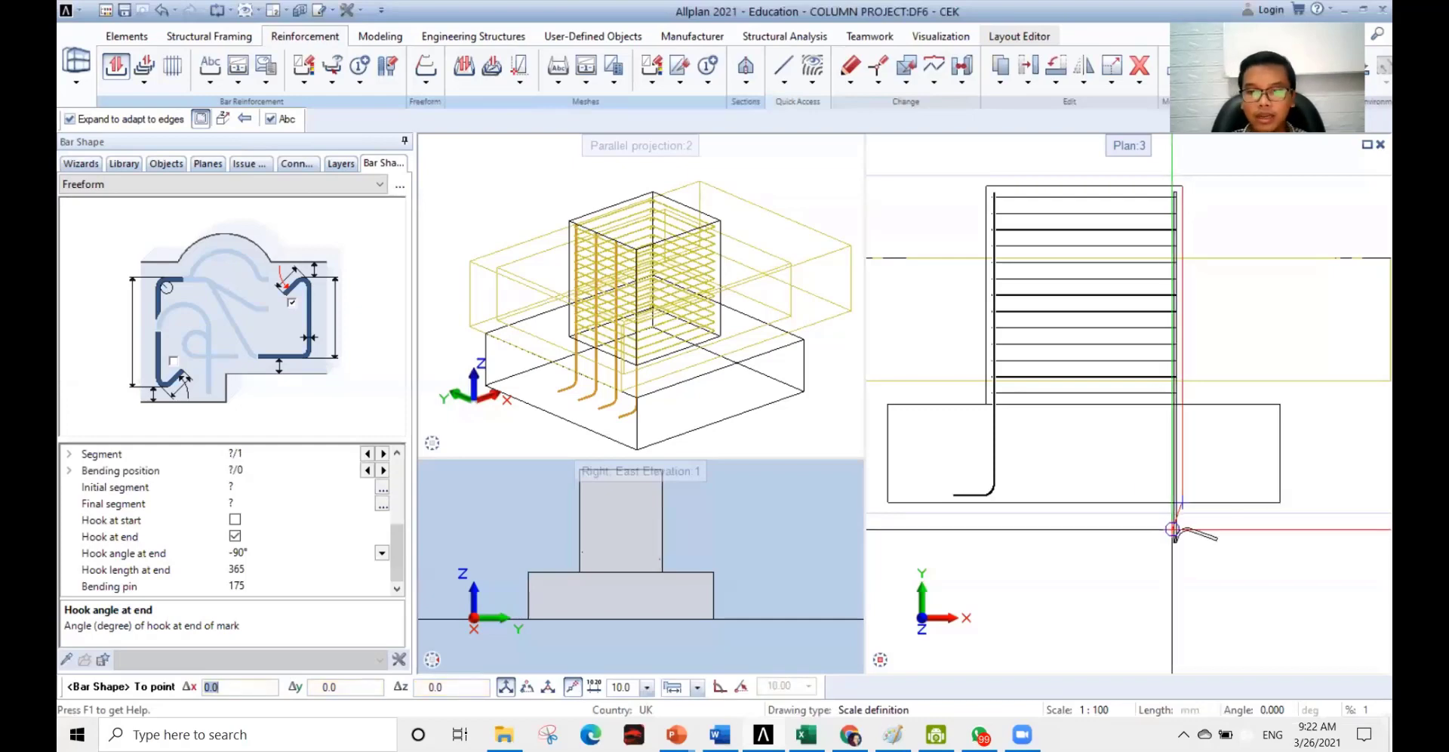
{"action": "key", "text": "Escape"}
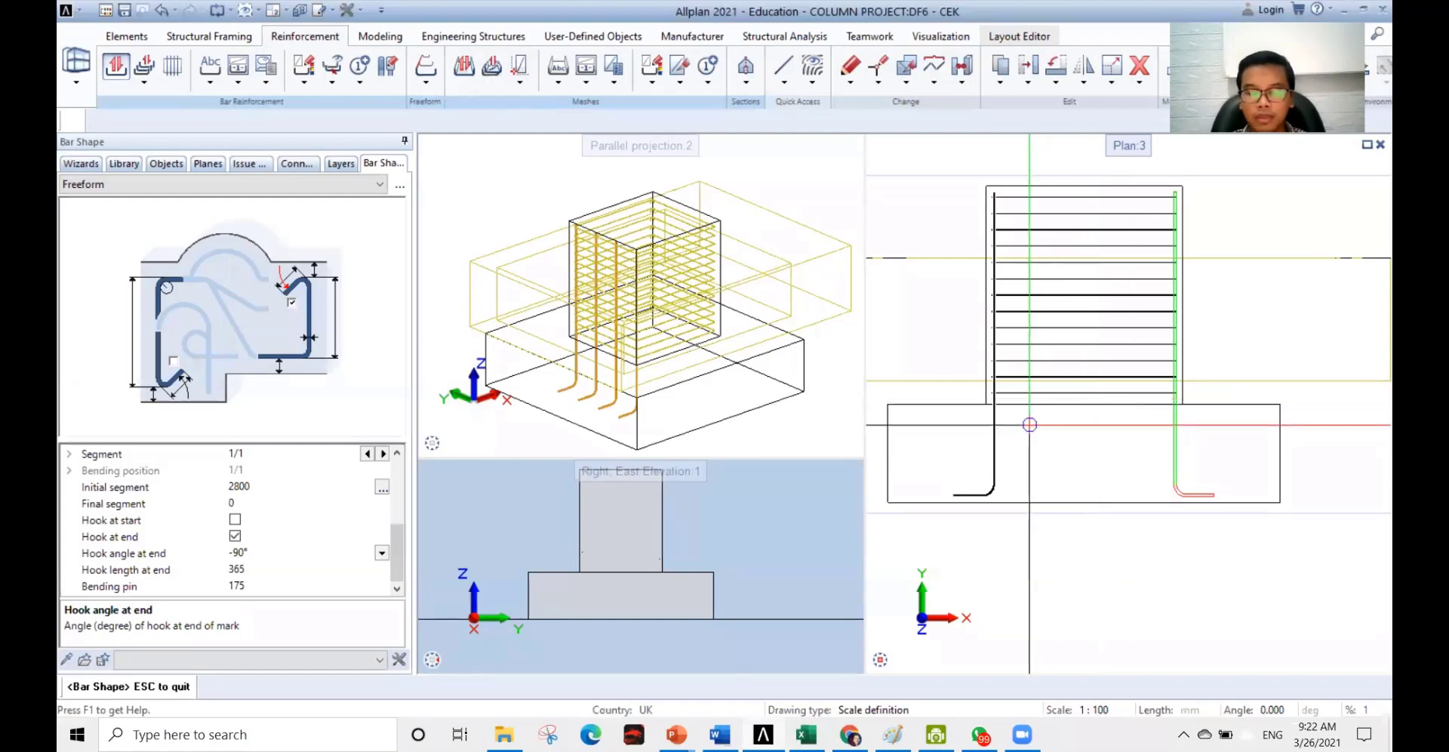
{"action": "mouse_move", "coordinate": [825, 455]}
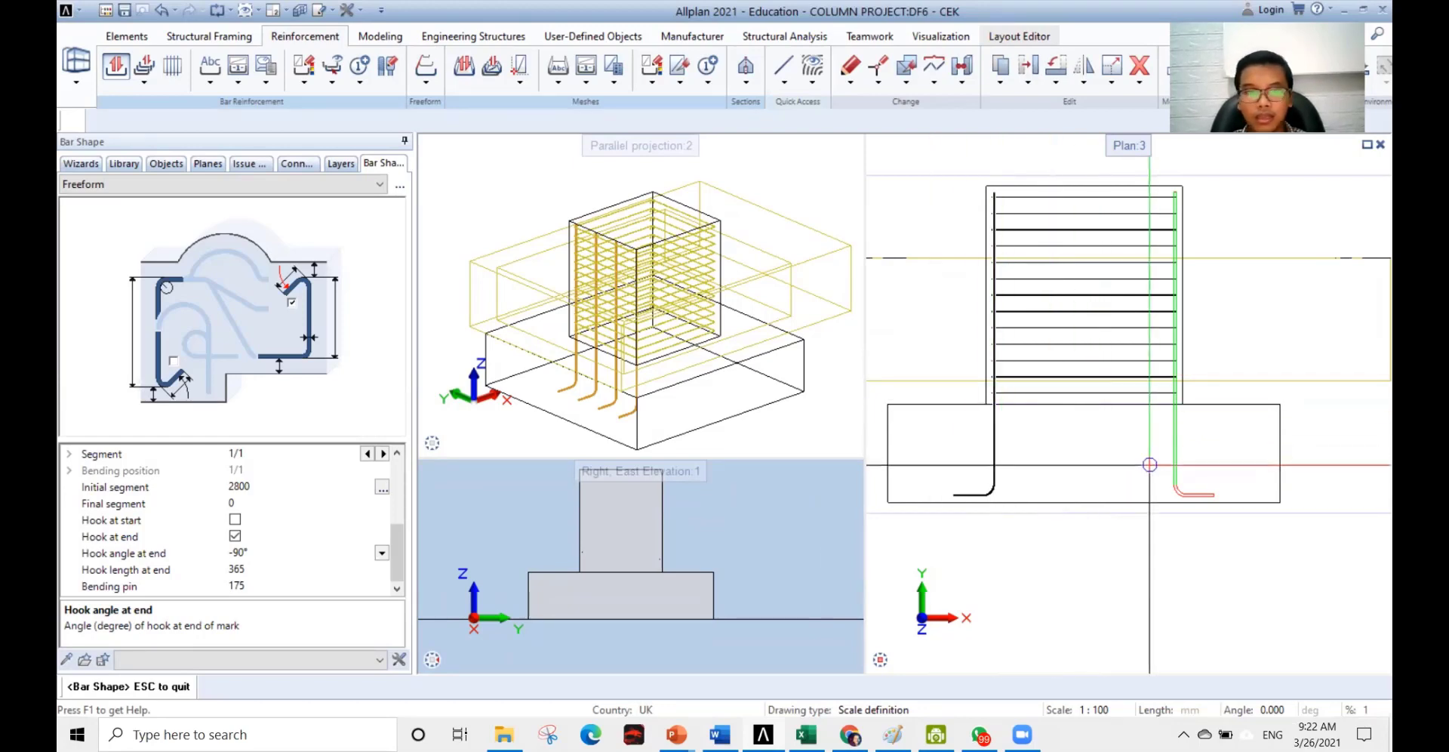
{"action": "left_click", "coordinate": [1147, 501]}
{"action": "key", "text": "Escape"}
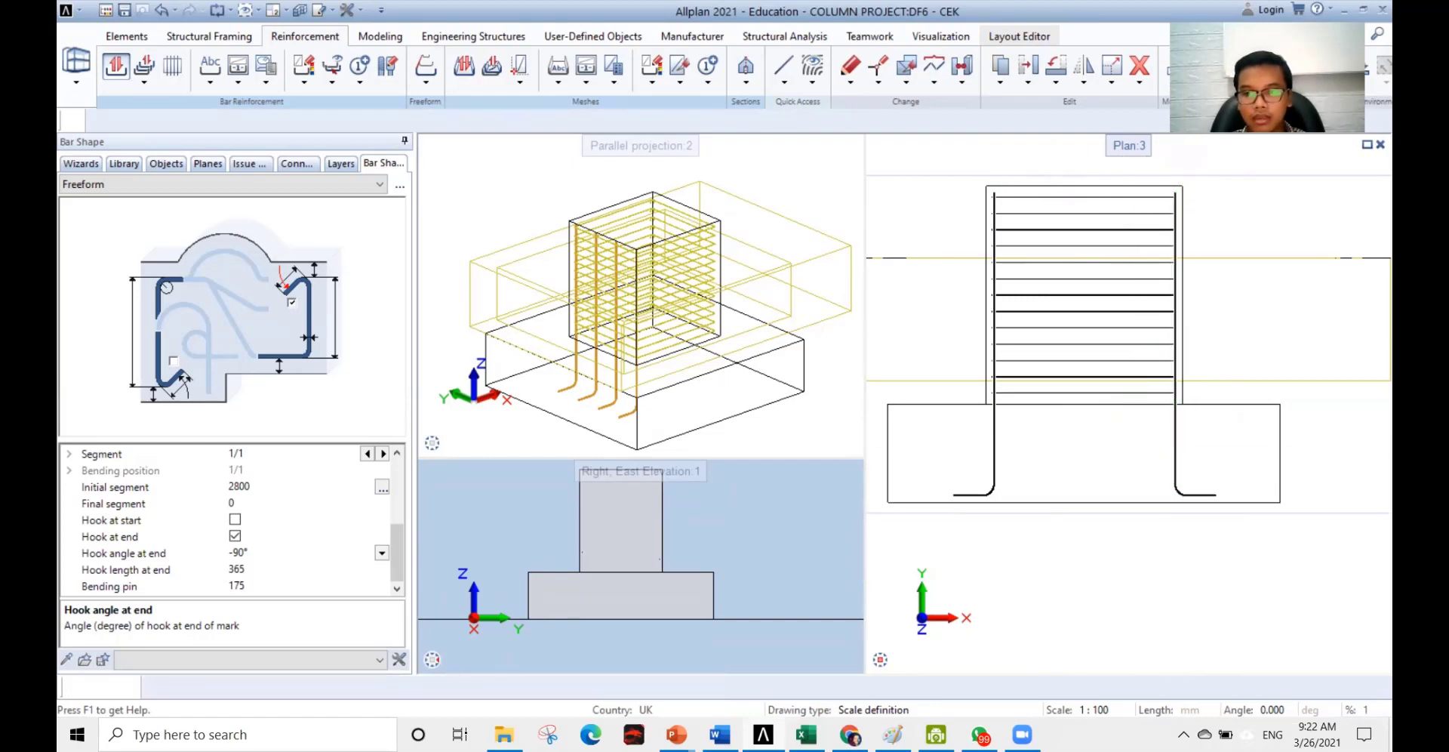
- Skip the label for the right-hand bar and set its linear placement to follow an existing bar segment
{"action": "left_click", "coordinate": [1166, 498]}
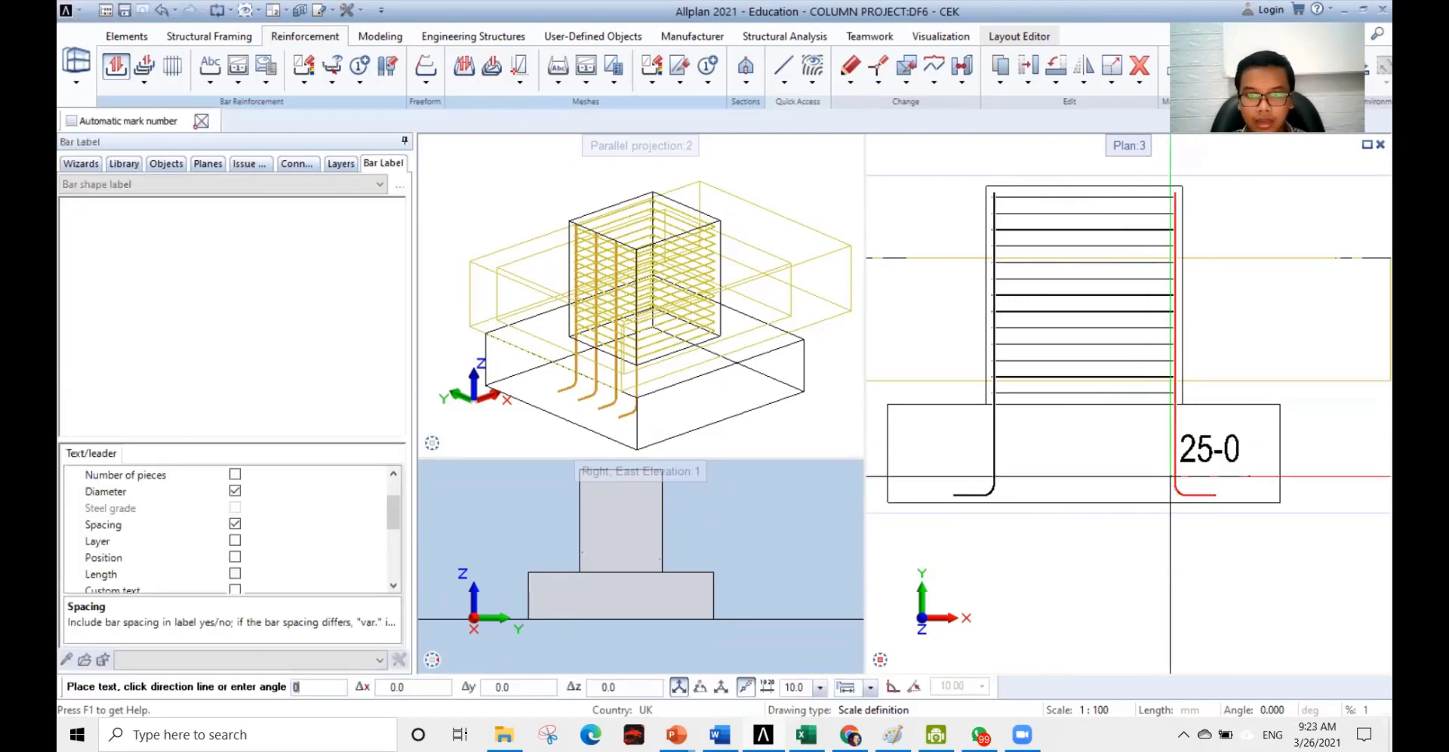
{"action": "key", "text": "Escape"}
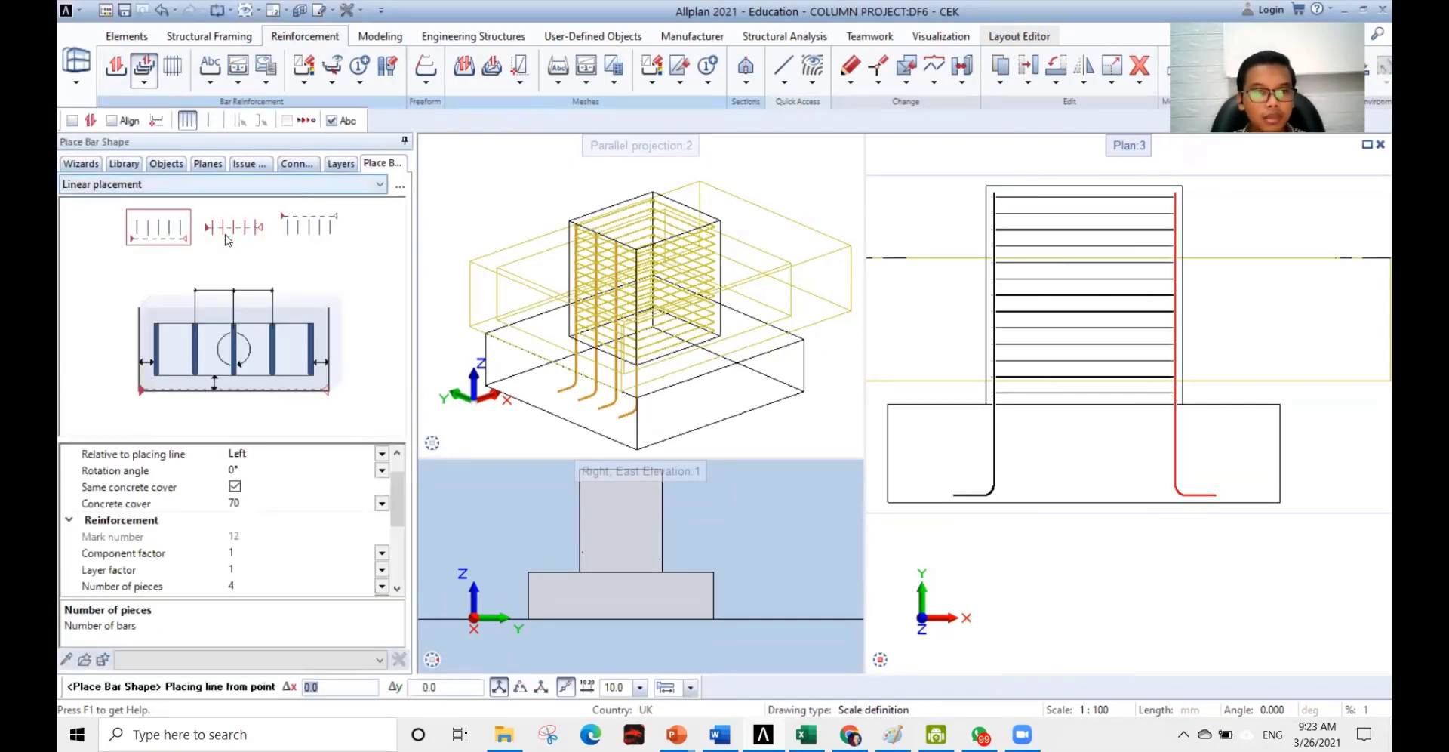
{"action": "left_click", "coordinate": [156, 121]}
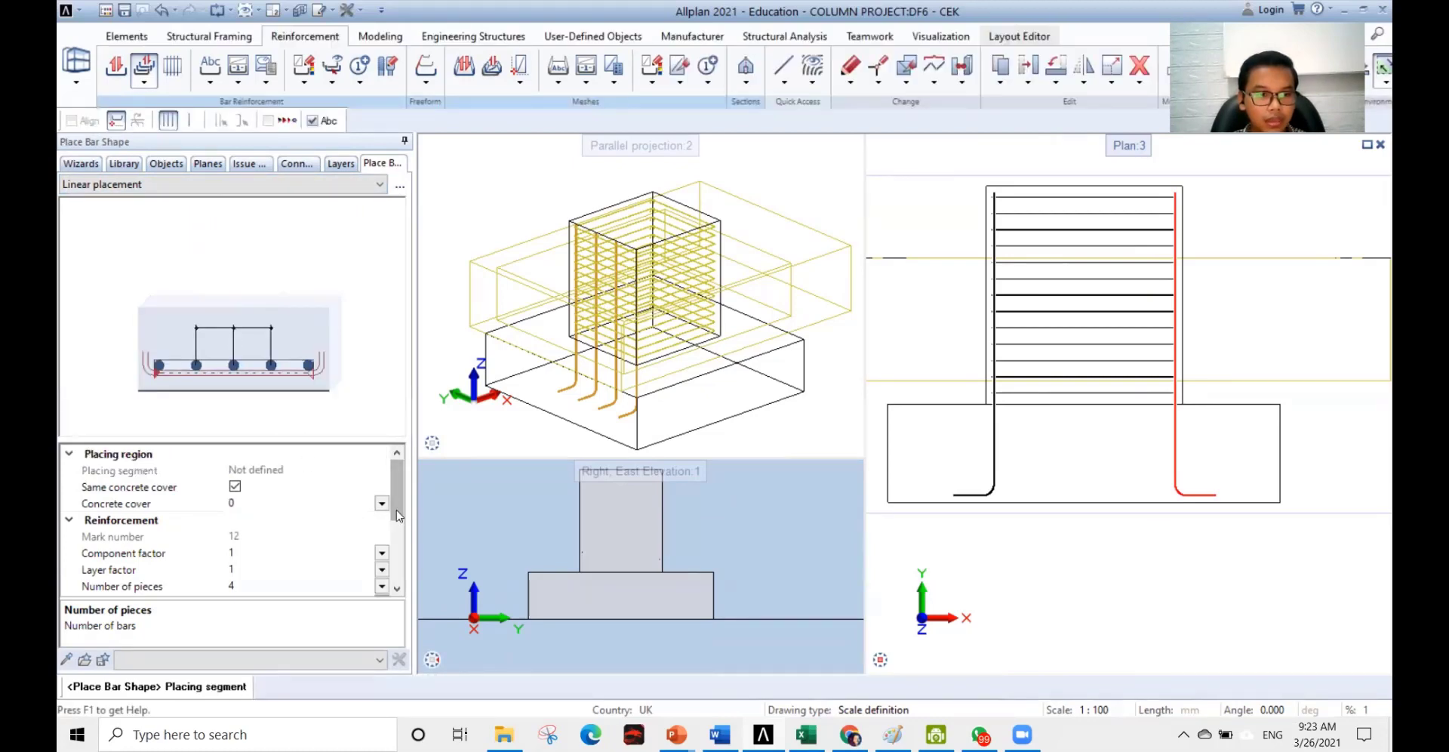
{"action": "scroll", "coordinate": [1117, 483], "scroll_direction": "down", "scroll_amount": 6}
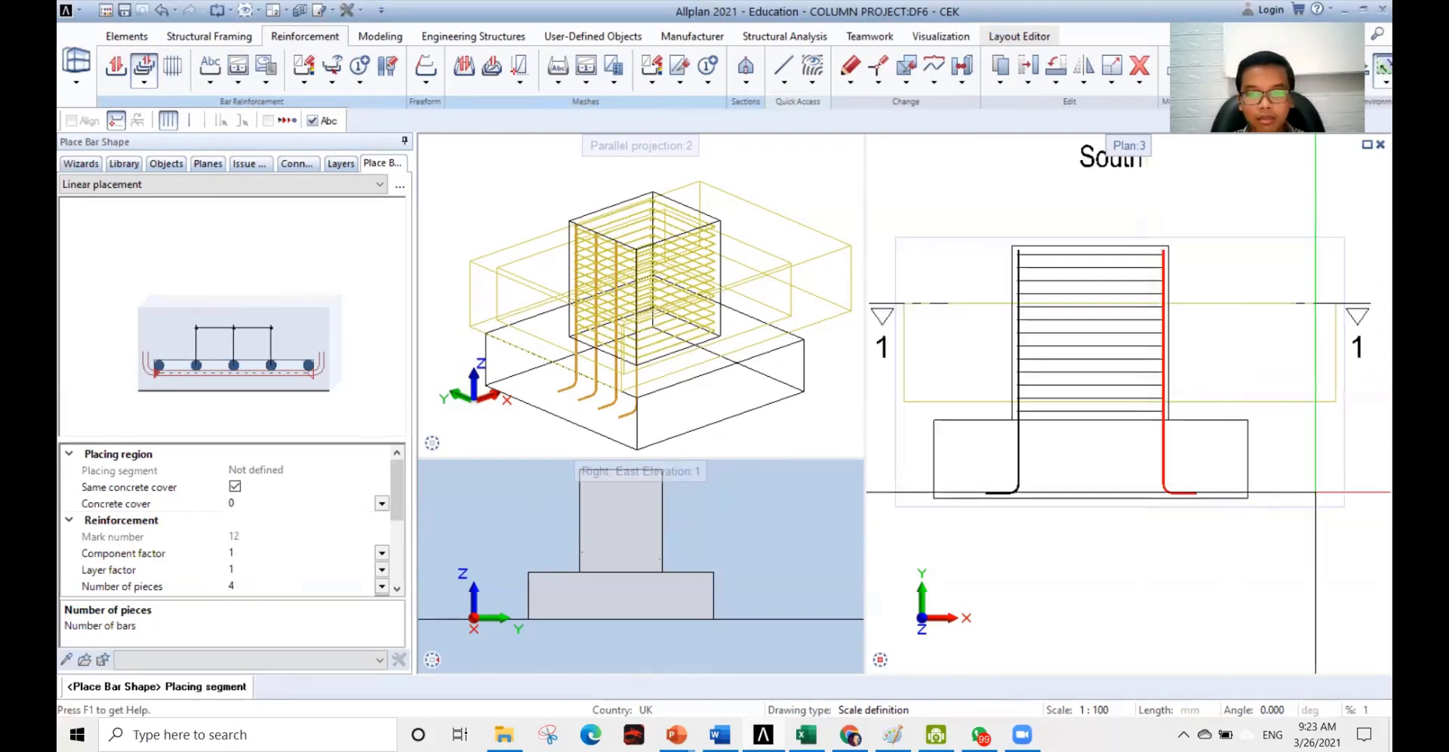
- Place four of the right-hand bars along the stirrup's right leg in section 1-1
{"action": "middle_click_drag", "start_coordinate": [1340, 485], "coordinate": [1044, 467]}
{"action": "scroll", "coordinate": [1181, 448], "scroll_direction": "up", "scroll_amount": 8}
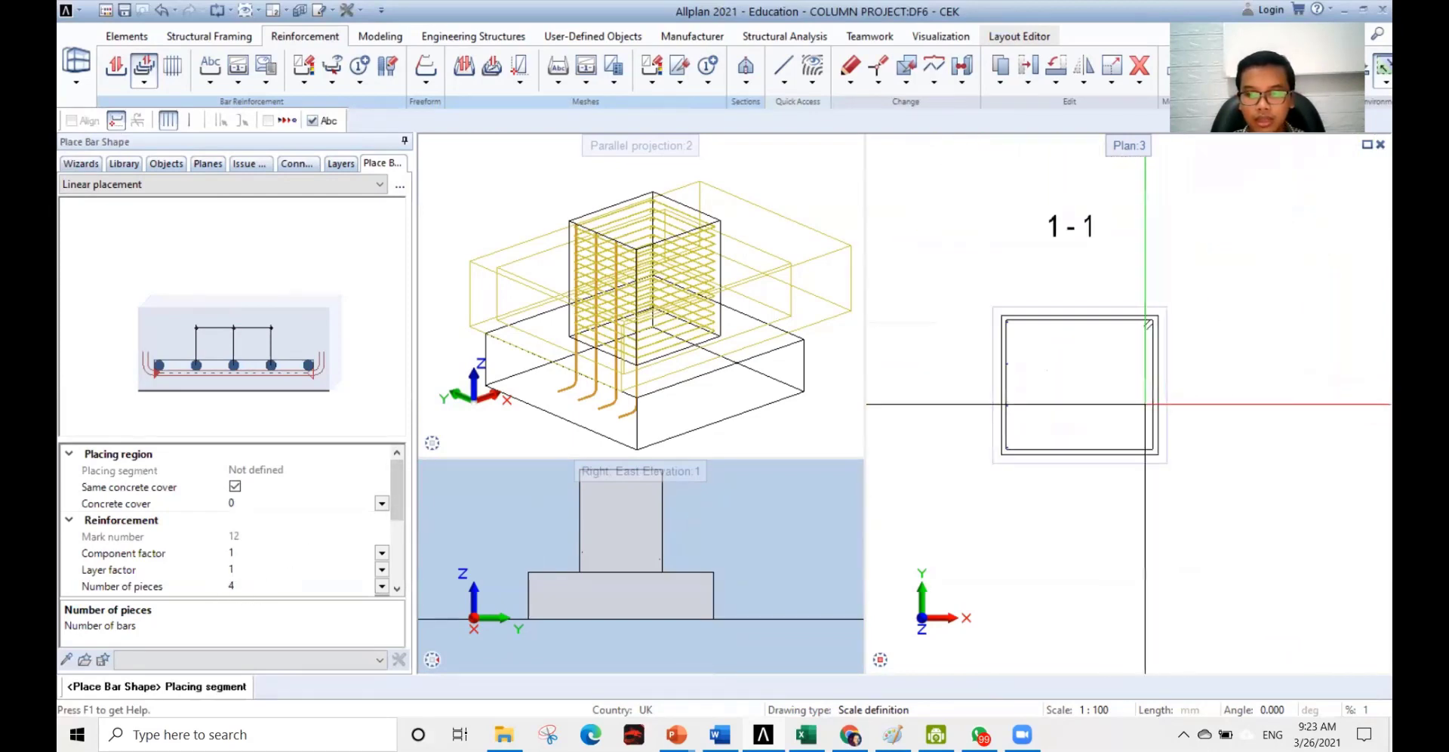
{"action": "left_click", "coordinate": [1171, 385]}
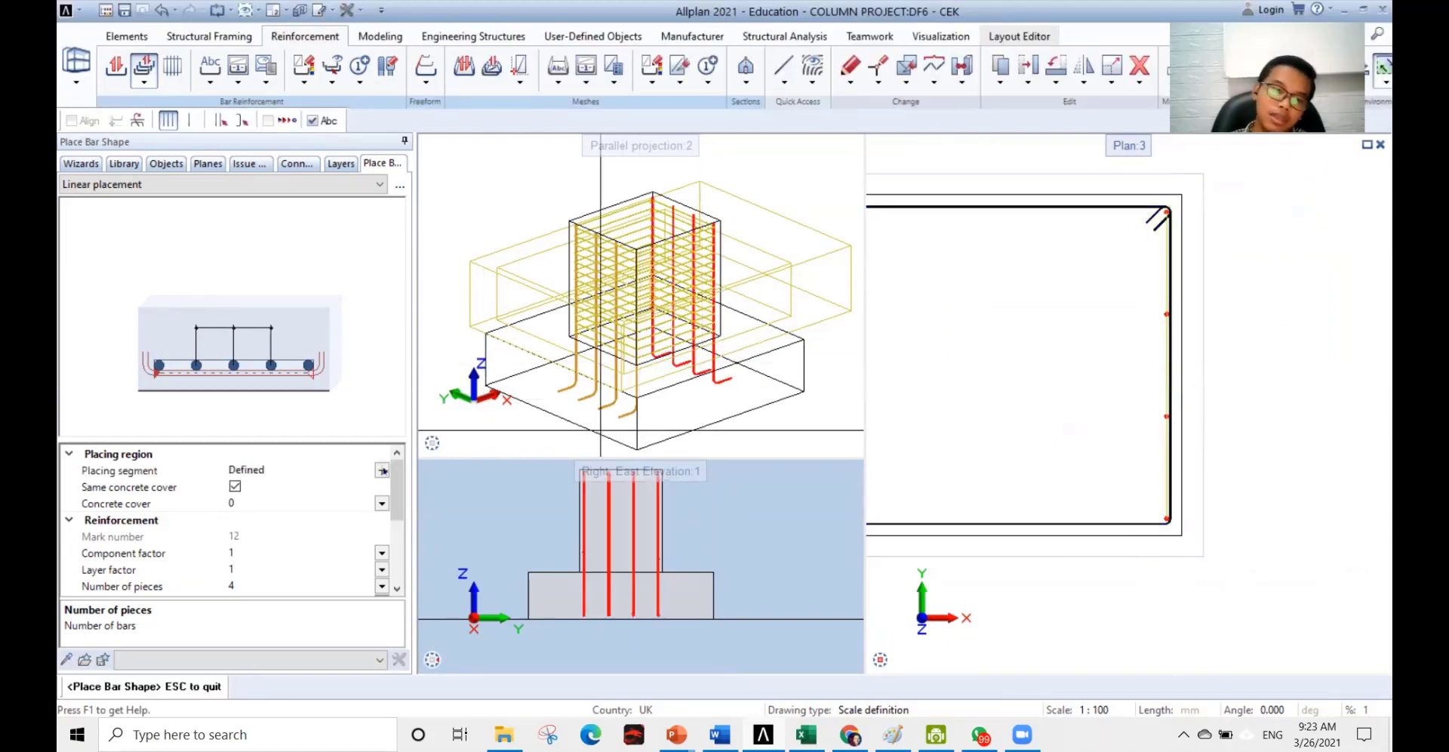
{"action": "scroll", "coordinate": [625, 371], "scroll_direction": "up", "scroll_amount": 3}
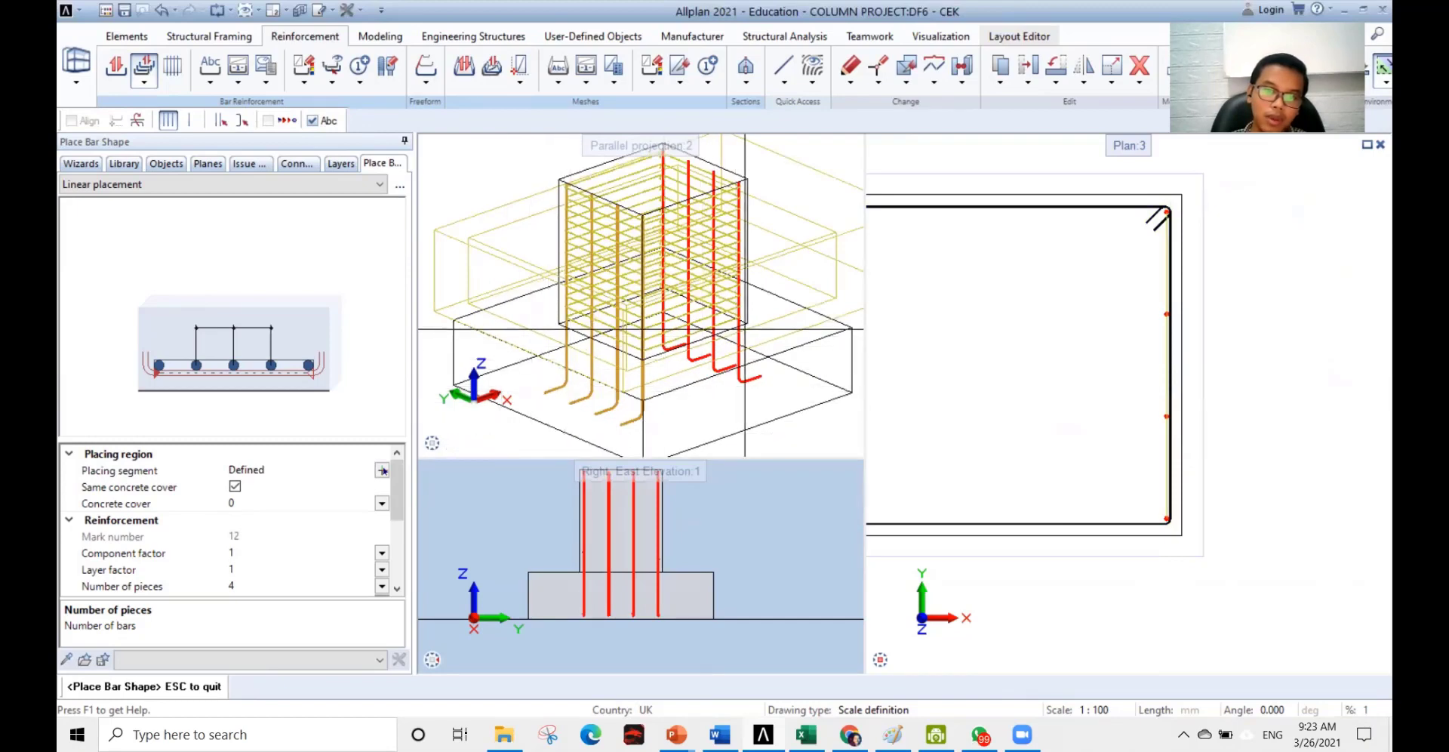
{"action": "scroll", "coordinate": [1053, 357], "scroll_direction": "down", "scroll_amount": 3}
{"action": "scroll", "coordinate": [1054, 358], "scroll_direction": "down", "scroll_amount": 1}
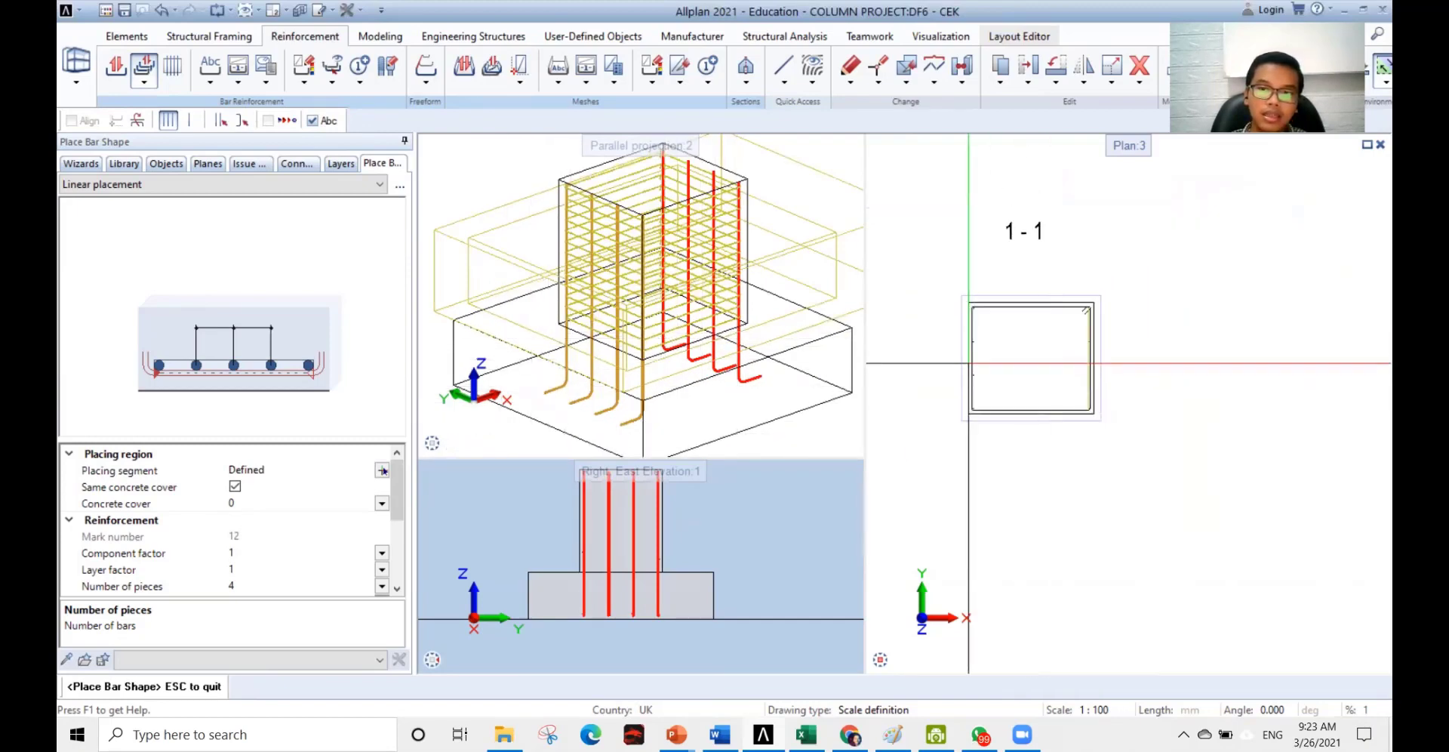
{"action": "scroll", "coordinate": [969, 358], "scroll_direction": "up", "scroll_amount": 1}
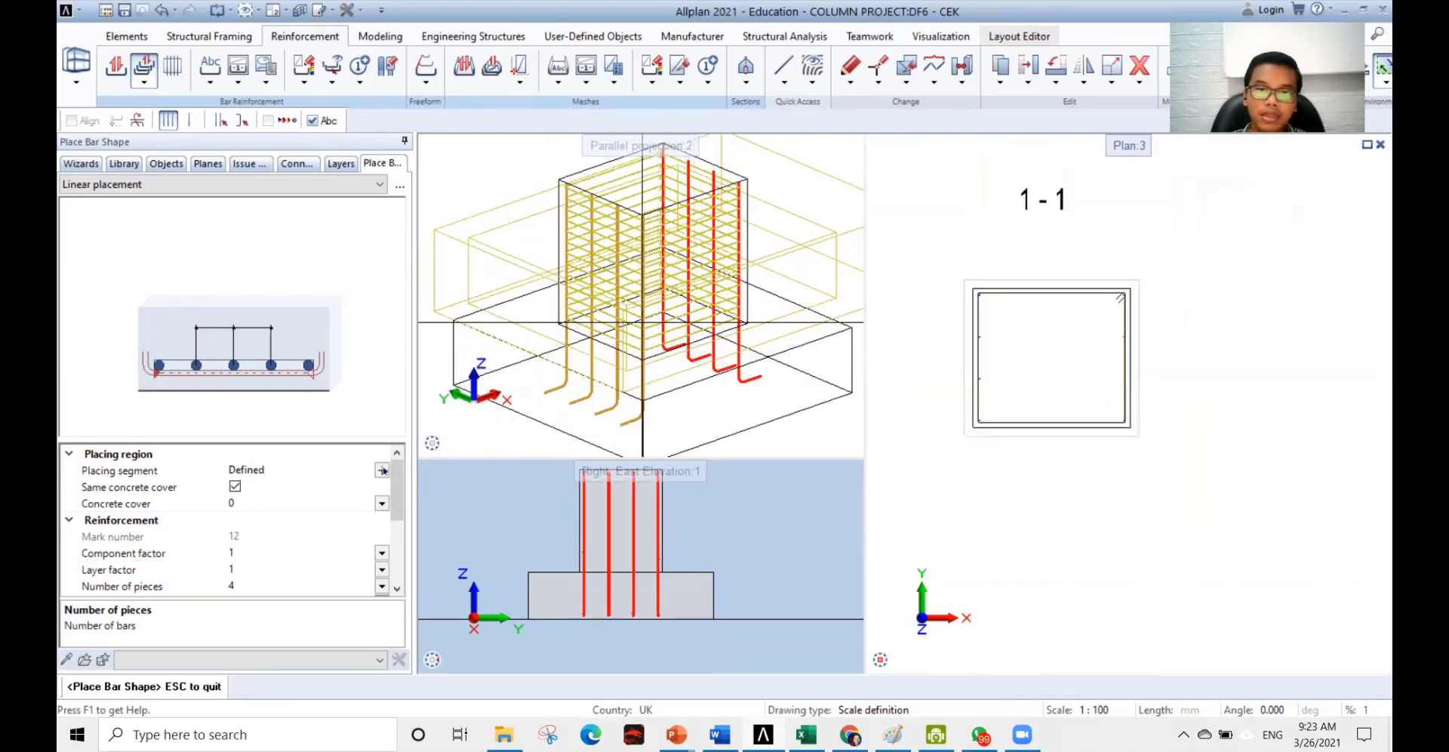
{"action": "scroll", "coordinate": [1192, 441], "scroll_direction": "down", "scroll_amount": 3}
{"action": "middle_click_drag", "start_coordinate": [1192, 443], "coordinate": [1184, 442]}
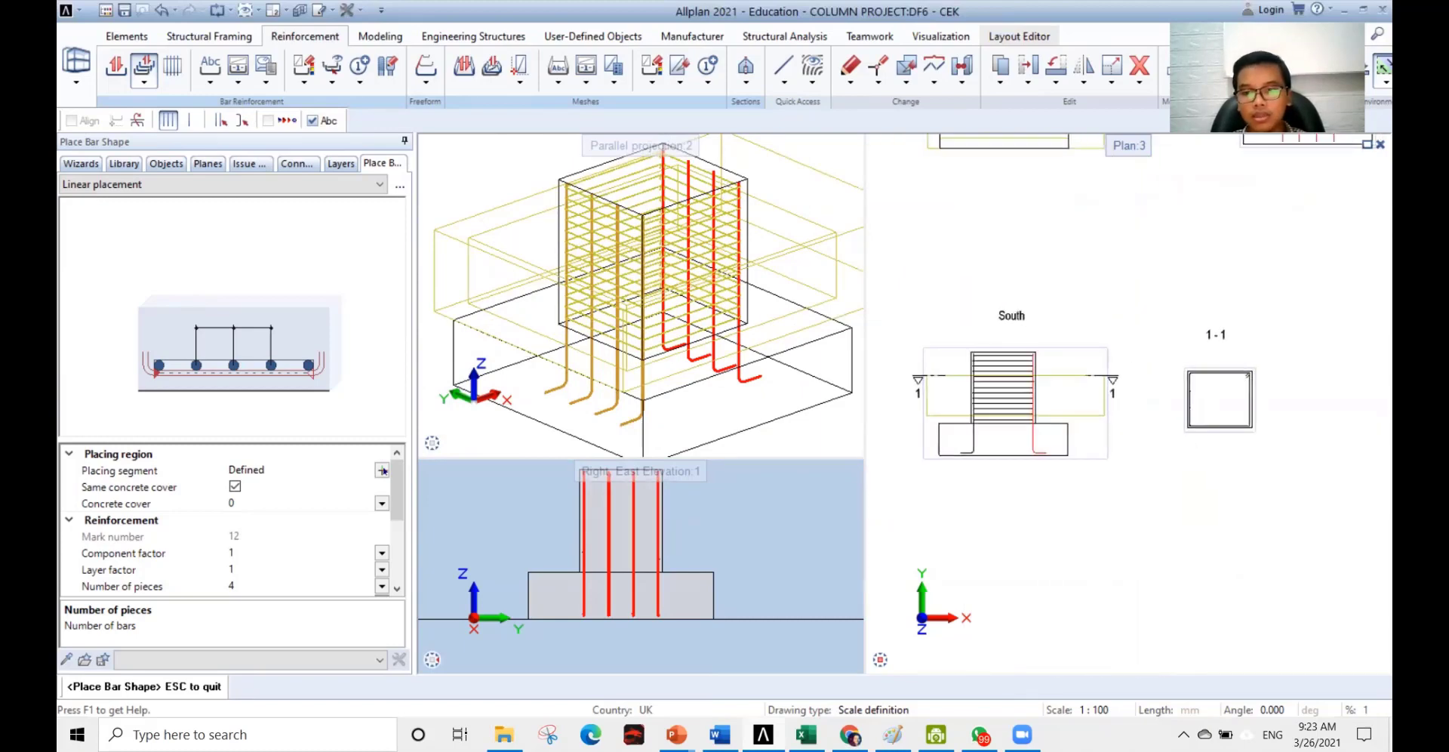
{"action": "key", "text": "Escape"}
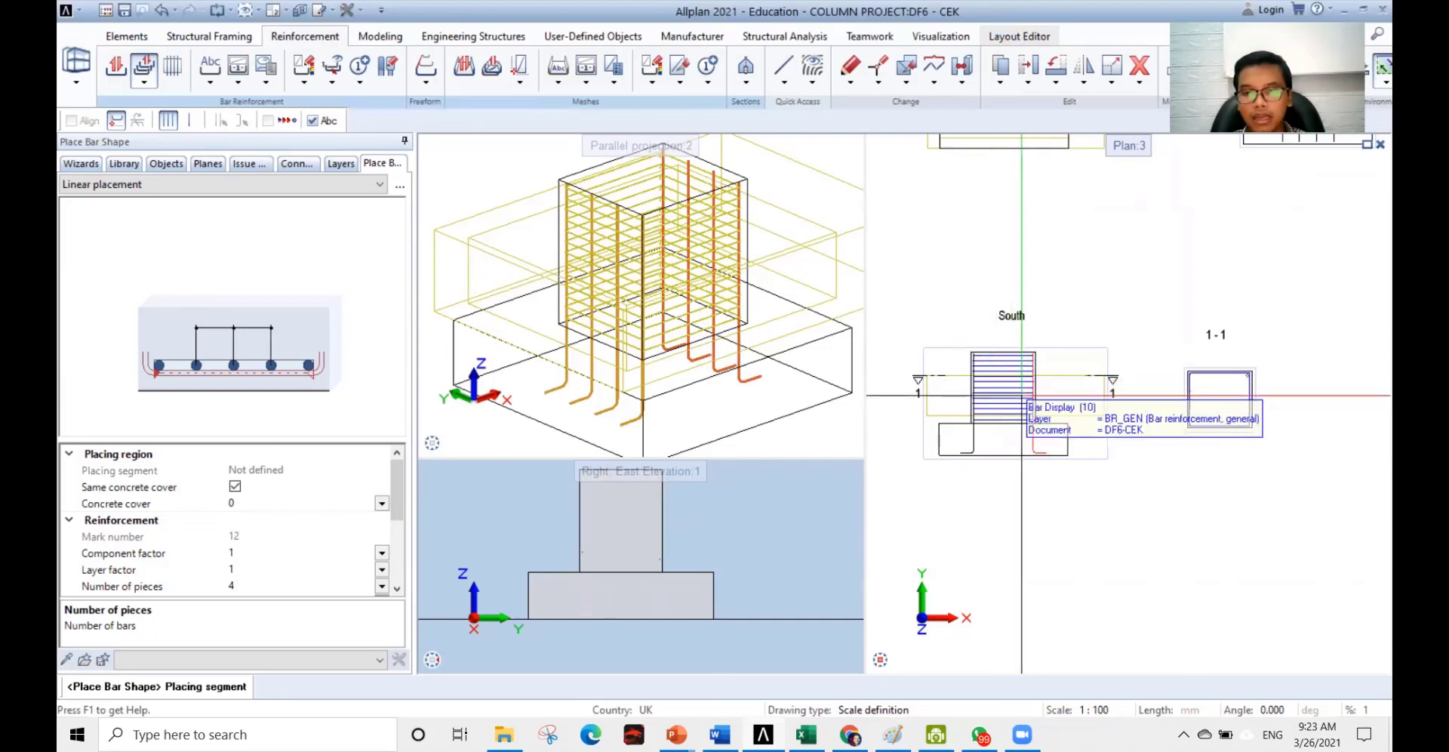
- Leave the bar placement without adding a dimension line, with the East elevation in view
{"action": "scroll", "coordinate": [1017, 393], "scroll_direction": "down", "scroll_amount": 3}
{"action": "middle_click_drag", "start_coordinate": [1248, 383], "coordinate": [1215, 452]}
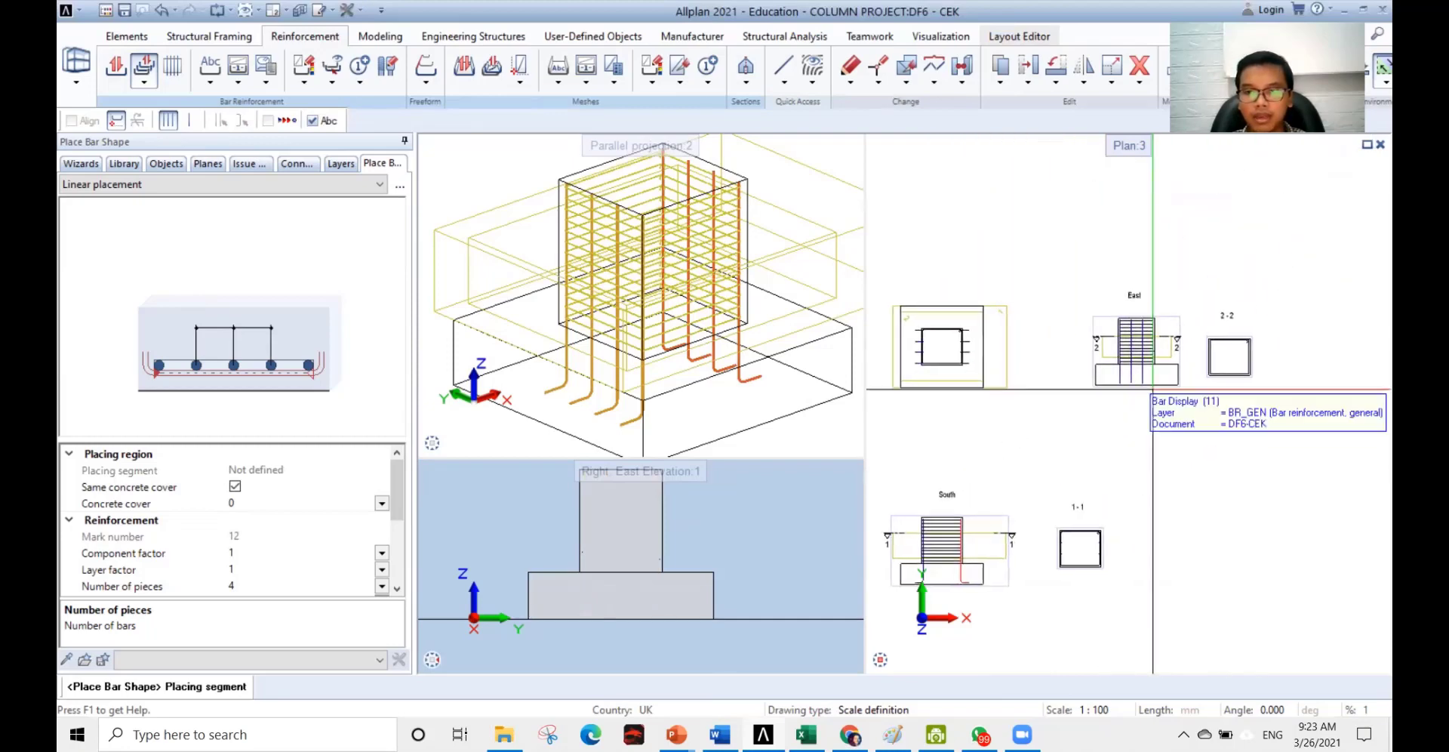
{"action": "scroll", "coordinate": [1155, 362], "scroll_direction": "up", "scroll_amount": 3}
{"action": "scroll", "coordinate": [1114, 413], "scroll_direction": "down", "scroll_amount": 1}
{"action": "middle_click_drag", "start_coordinate": [1114, 412], "coordinate": [1108, 514]}
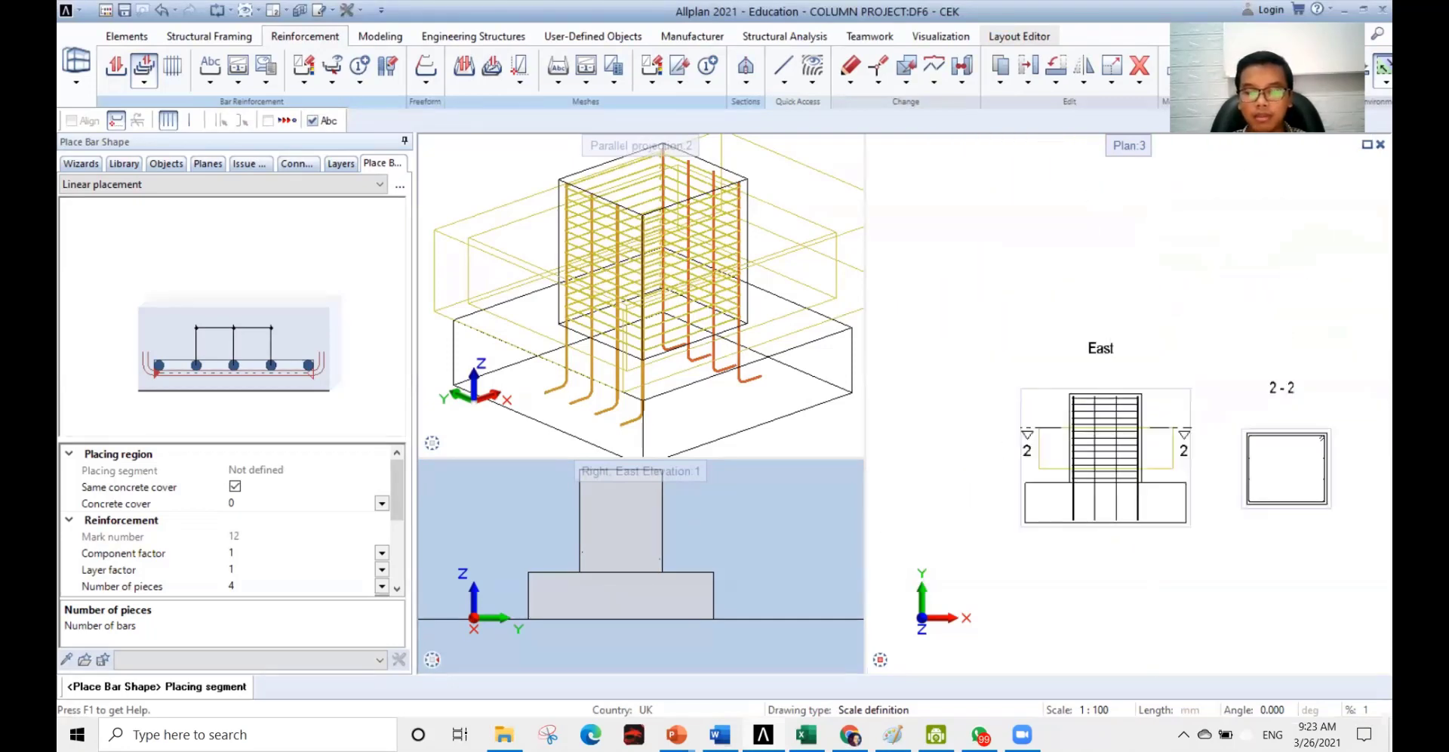
{"action": "scroll", "coordinate": [1089, 456], "scroll_direction": "up", "scroll_amount": 1}
{"action": "key", "text": "Escape"}
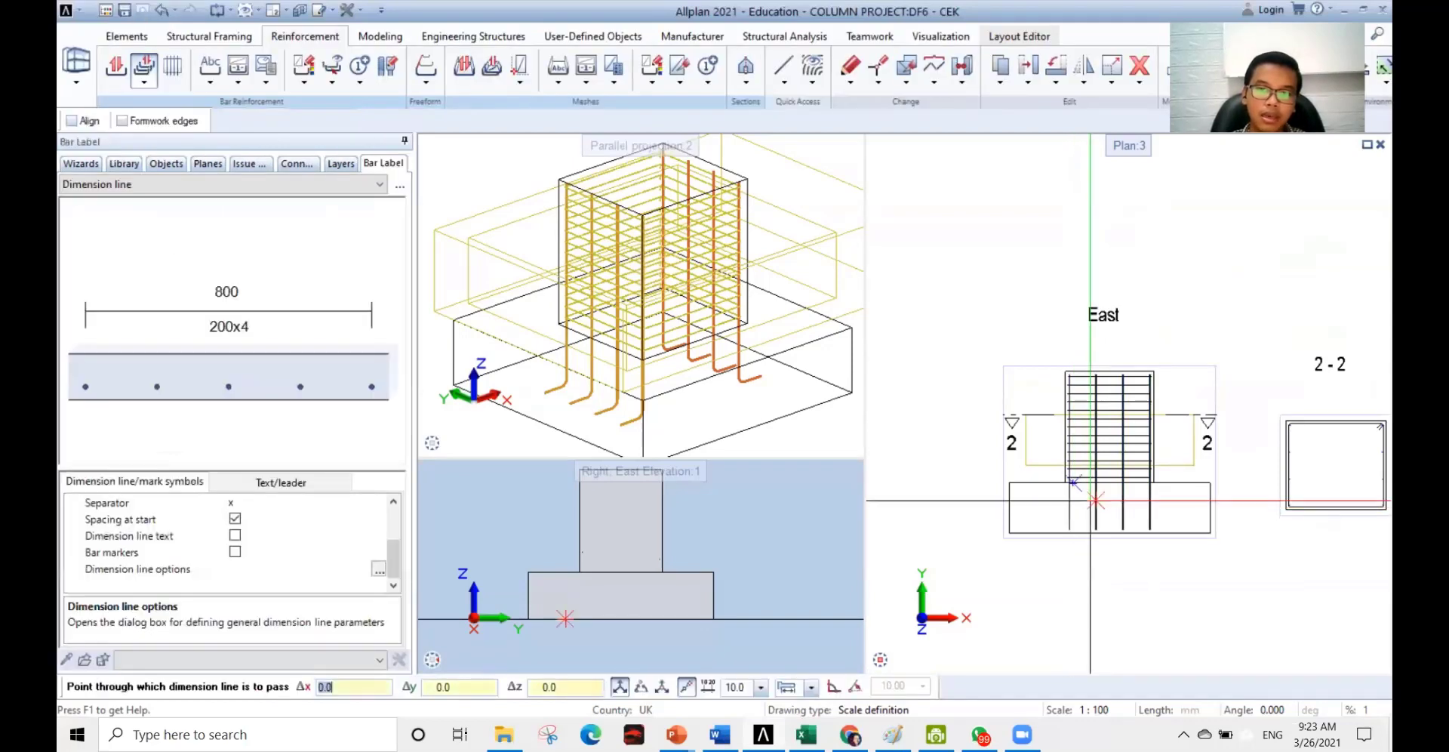
{"action": "key", "text": "Escape"}
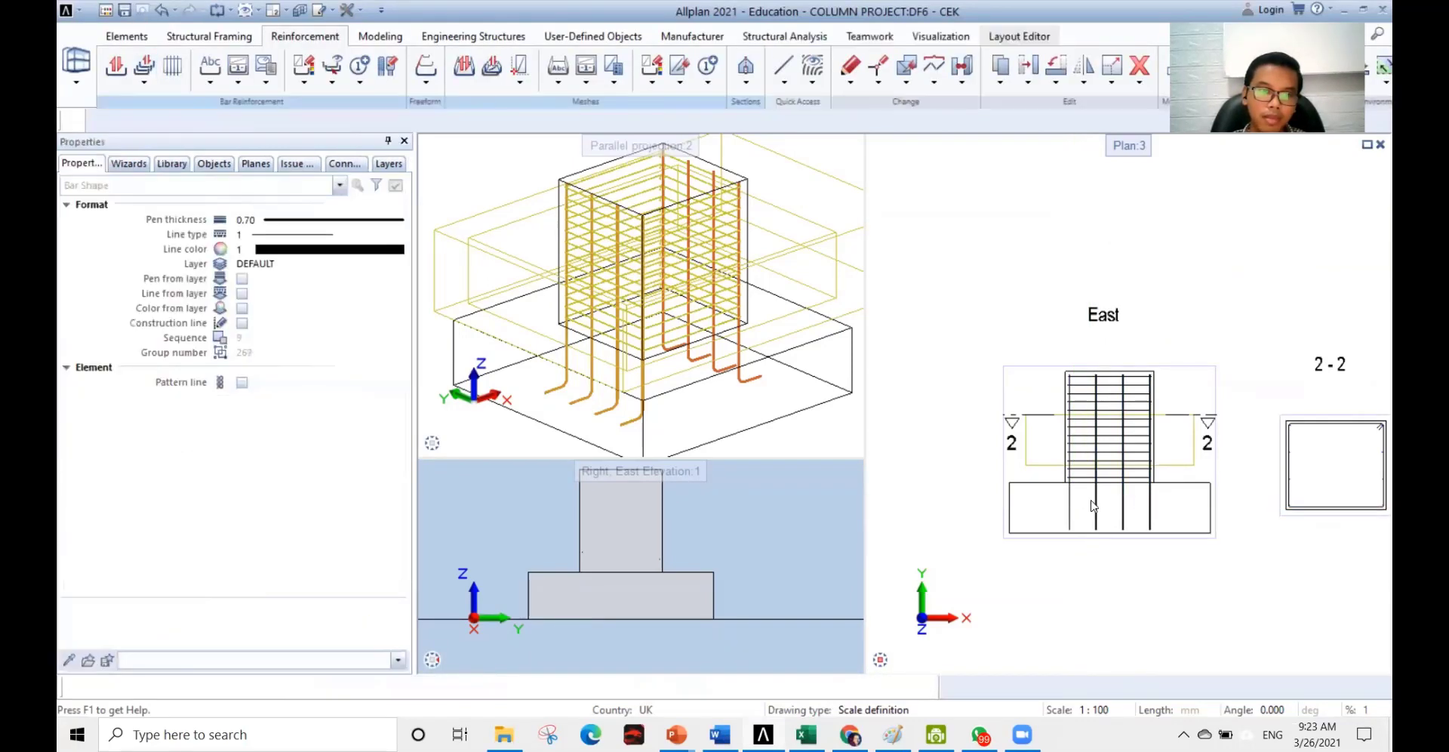
{"action": "right_click", "coordinate": [1094, 505]}
{"action": "right_click", "coordinate": [1093, 506]}
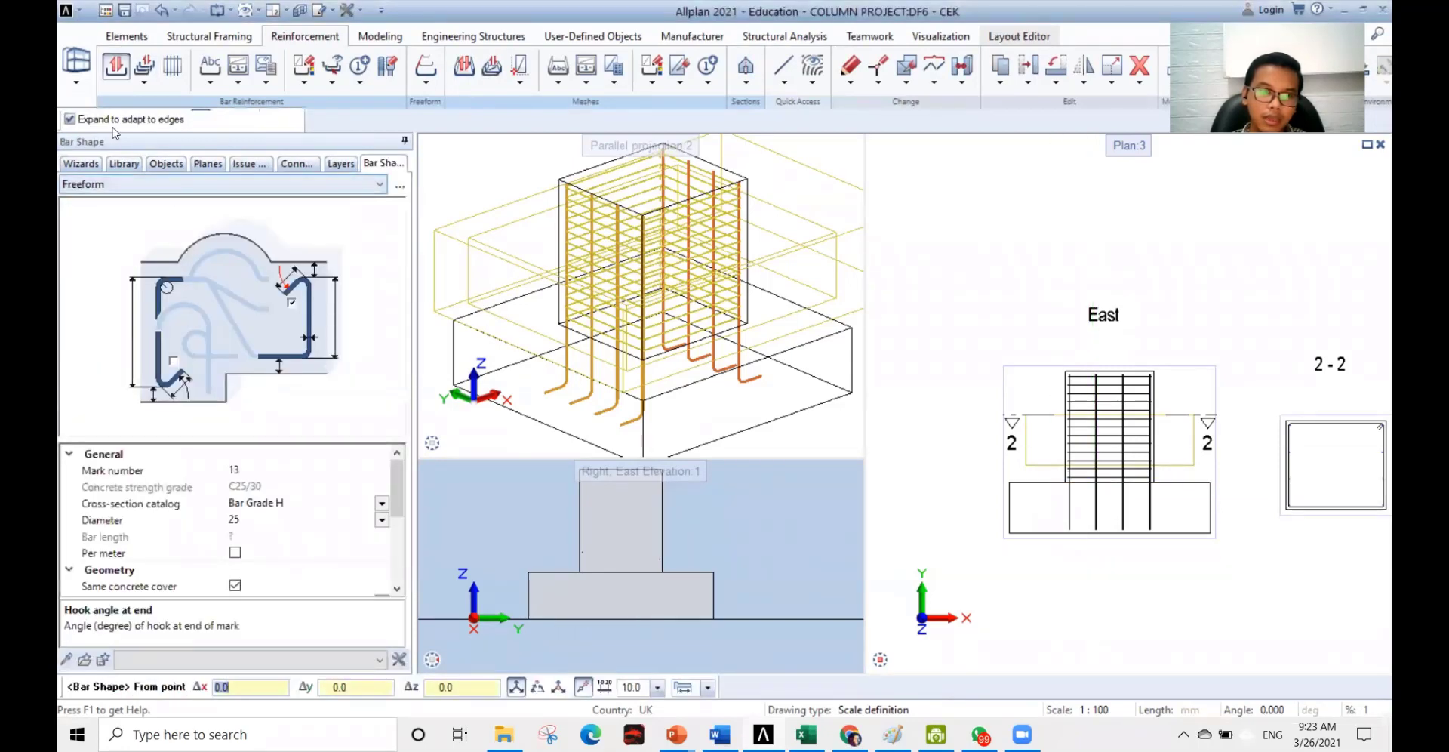
{"action": "key", "text": "Escape"}
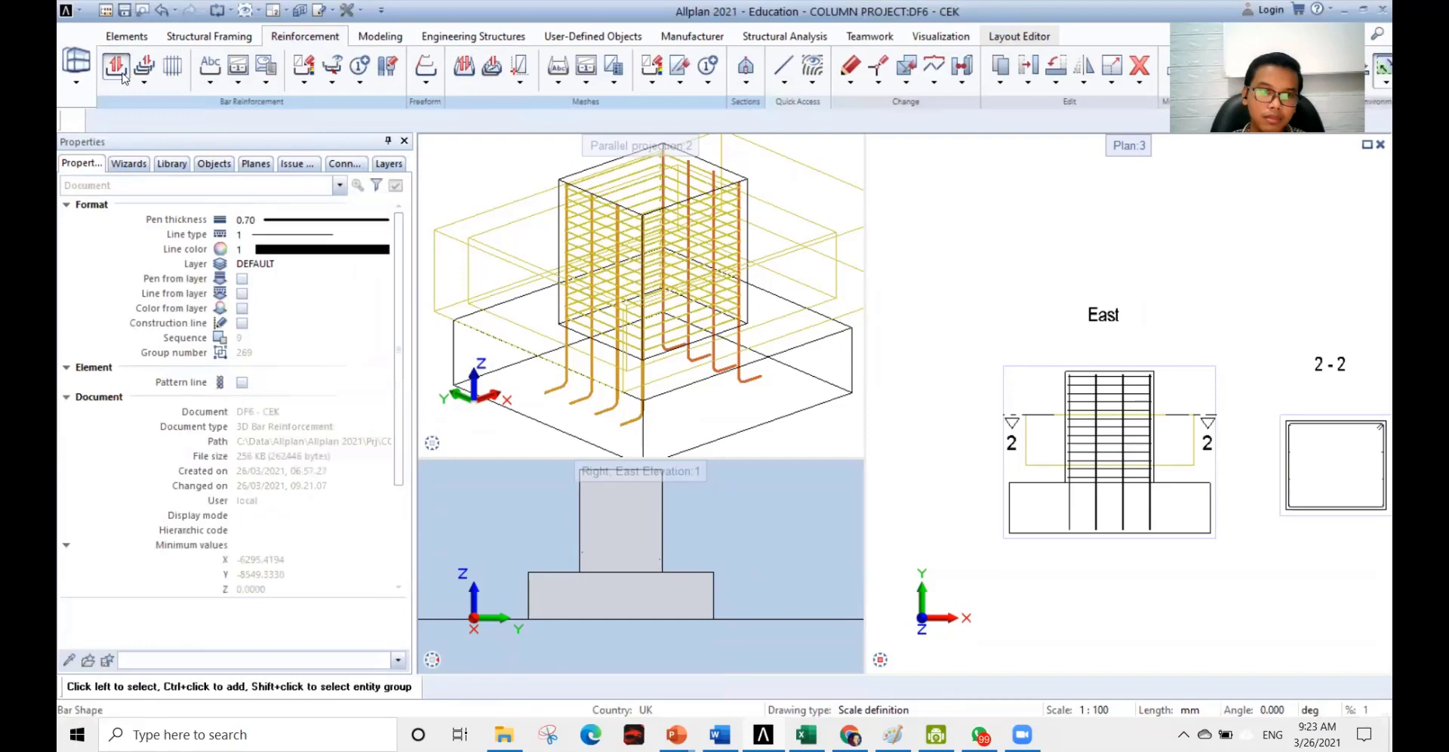
- Start a new freeform bar shape with diameter 25 and no start hook at the column's top-left corner in the East elevation
{"action": "left_click", "coordinate": [123, 76]}
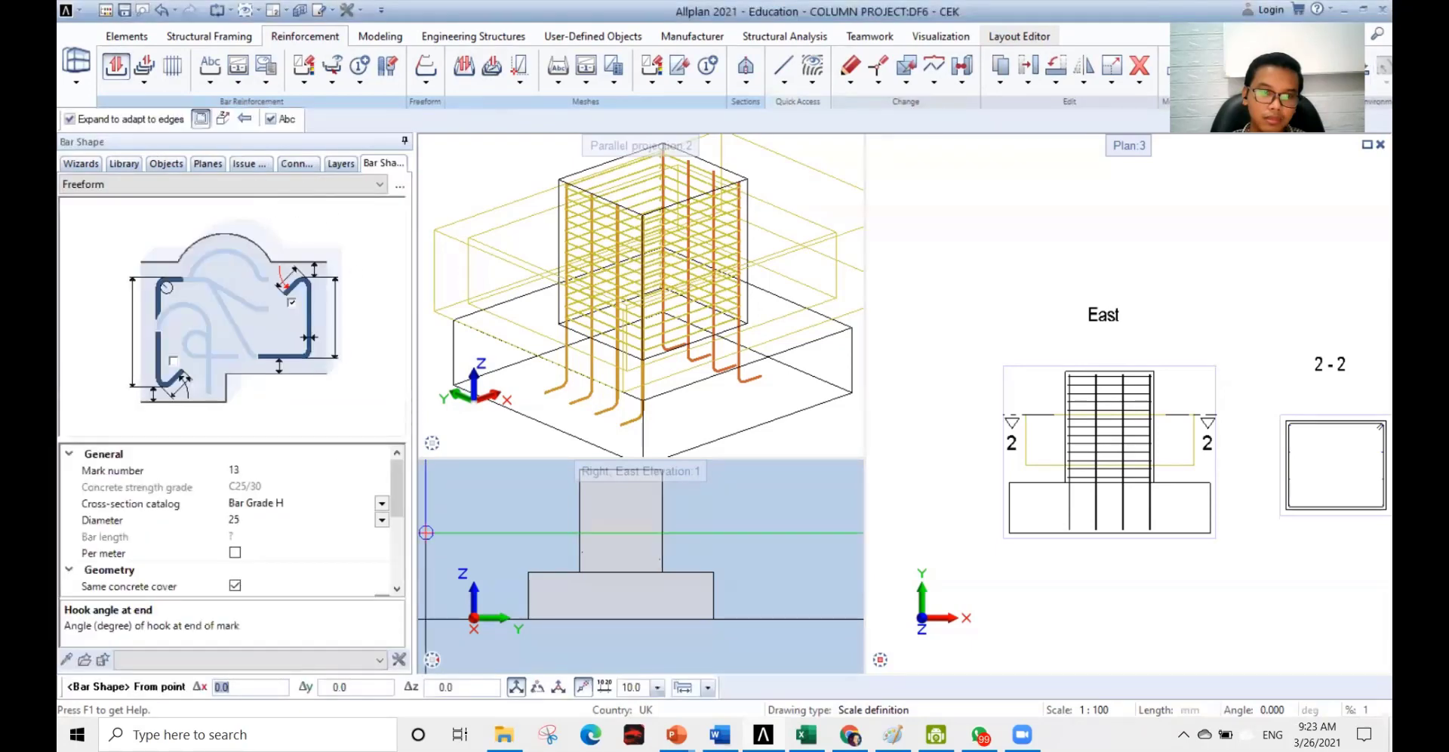
{"action": "left_click_drag", "start_coordinate": [402, 497], "coordinate": [400, 580]}
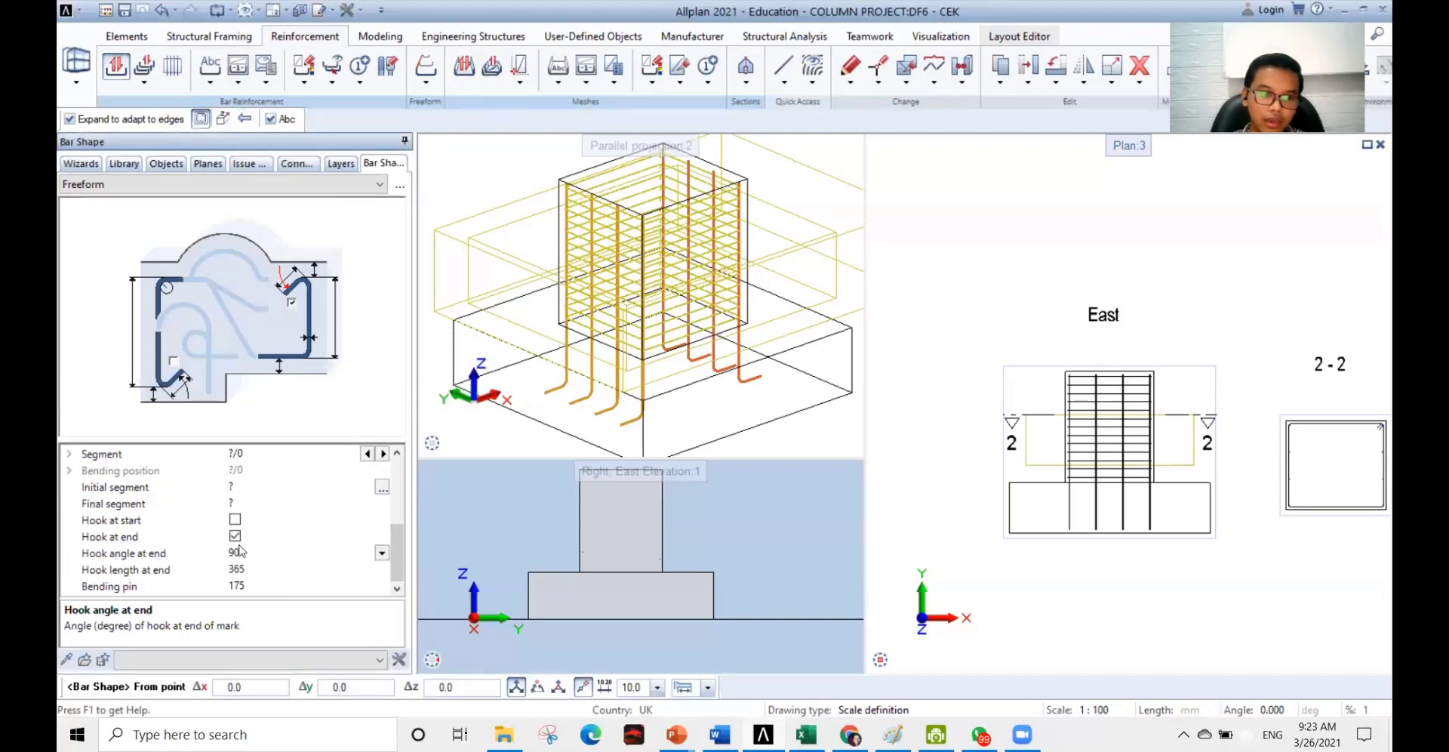
{"action": "scroll", "coordinate": [1094, 217], "scroll_direction": "up", "scroll_amount": 5}
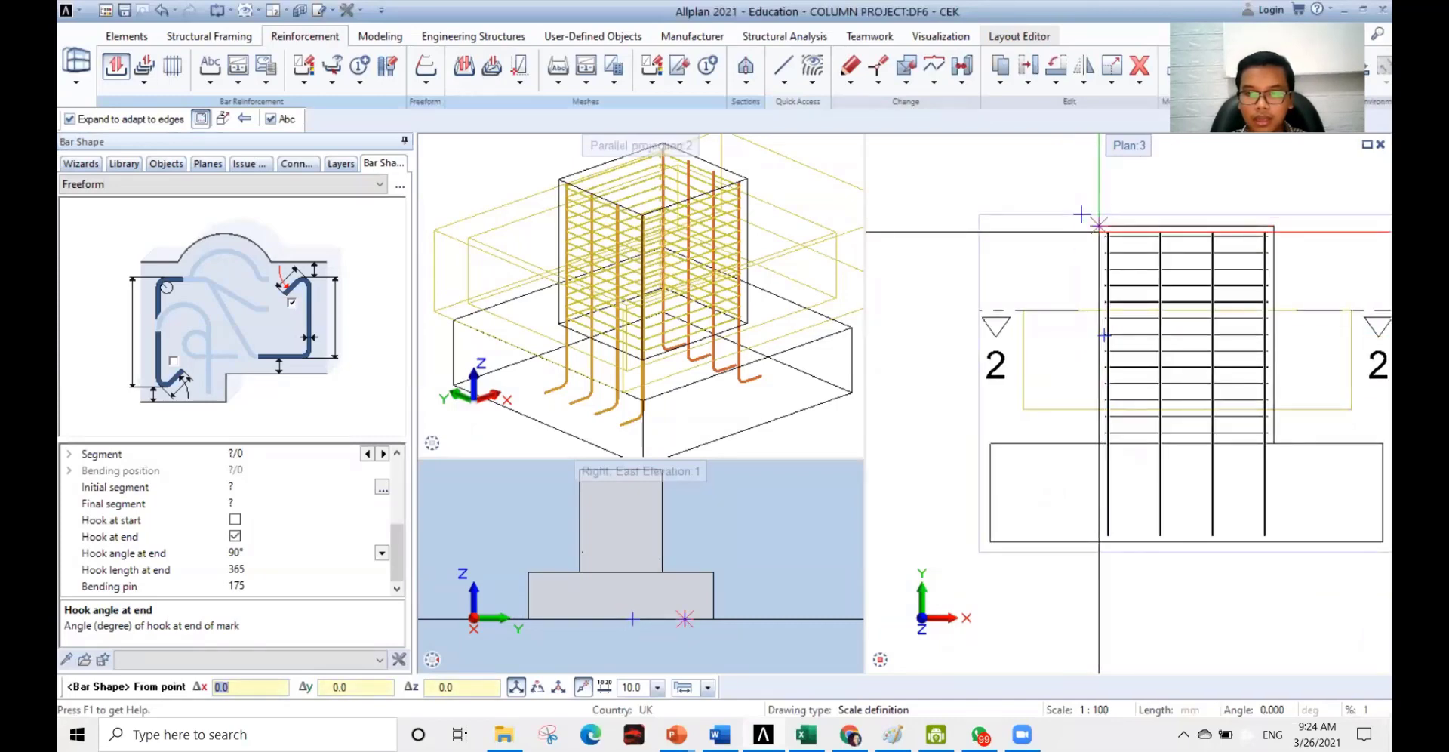
{"action": "left_click", "coordinate": [1098, 225]}
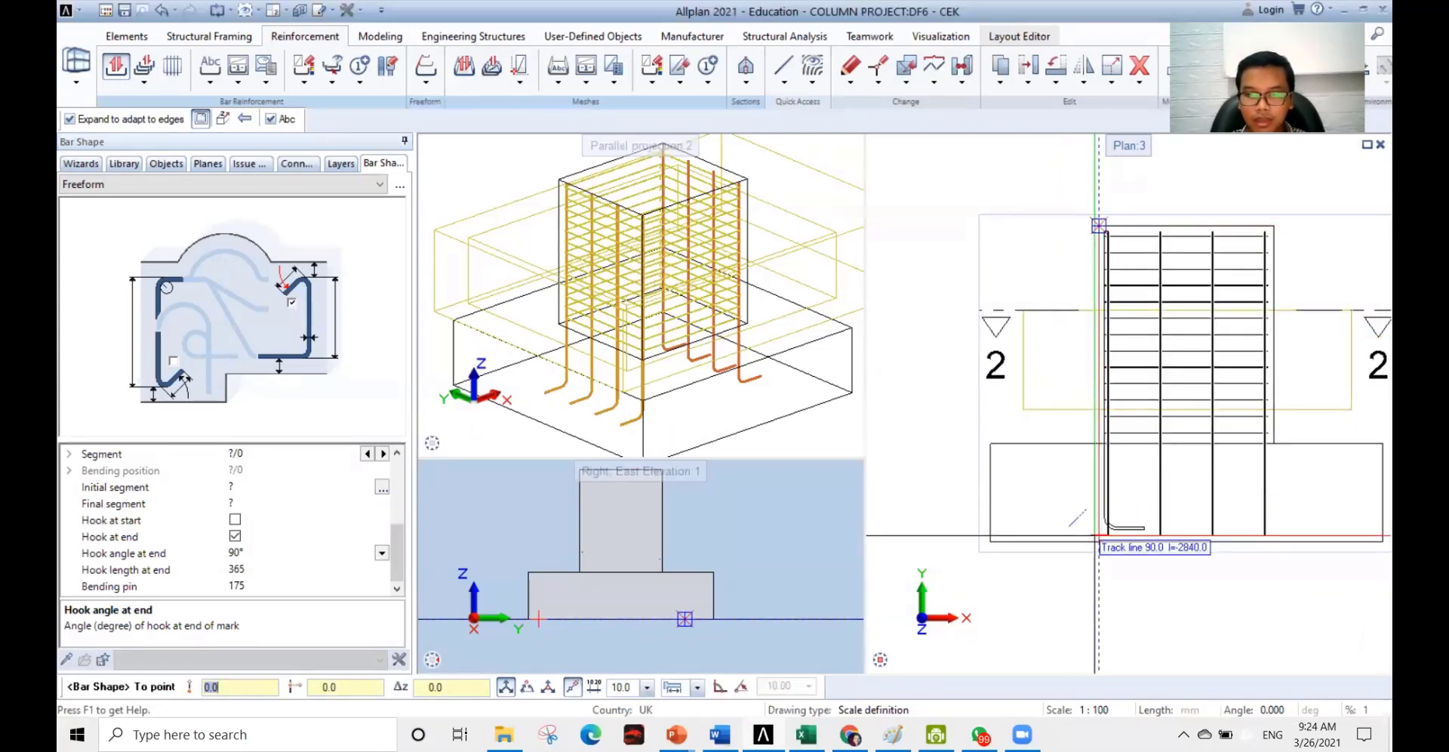
- Set the end hook angle of the East elevation's left-hand bar to -90°
{"action": "scroll", "coordinate": [1098, 536], "scroll_direction": "up", "scroll_amount": 3}
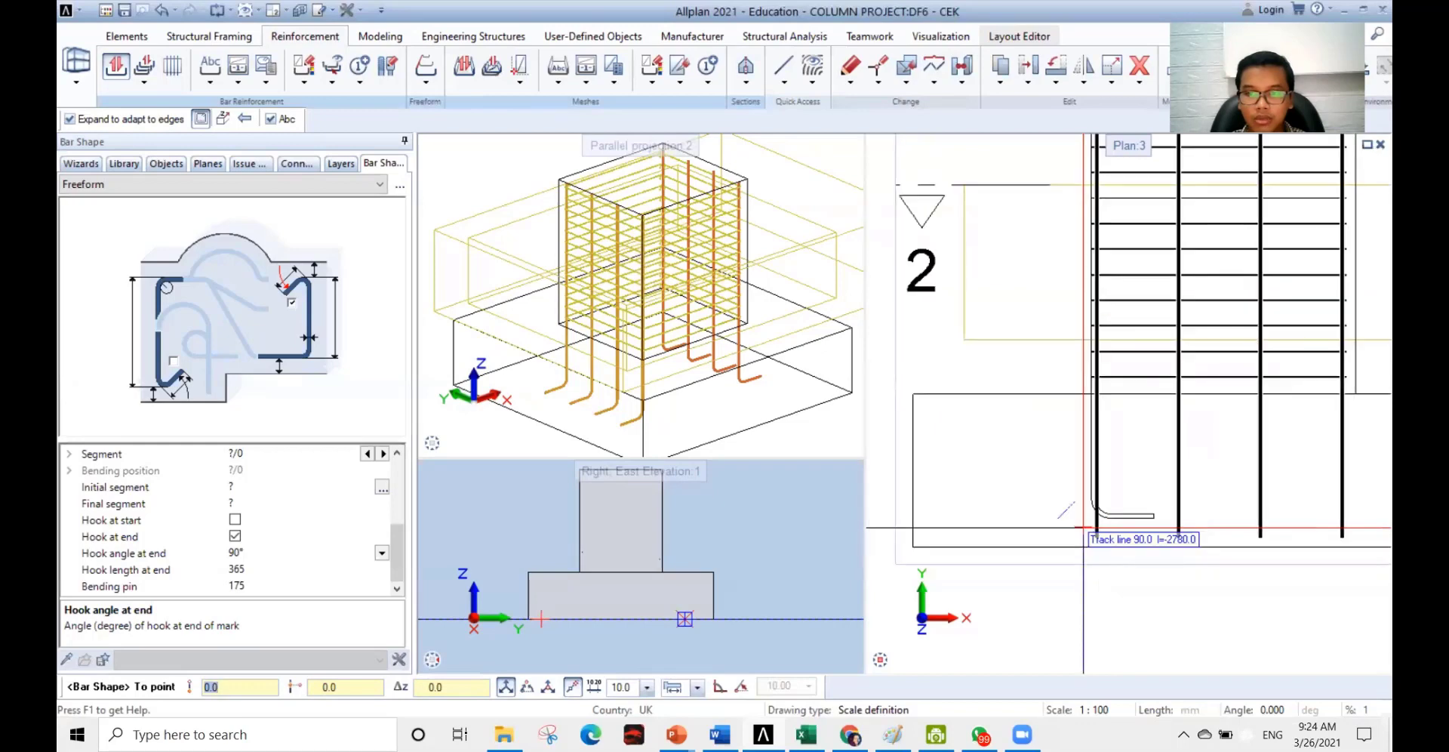
{"action": "scroll", "coordinate": [1083, 527], "scroll_direction": "down", "scroll_amount": 1}
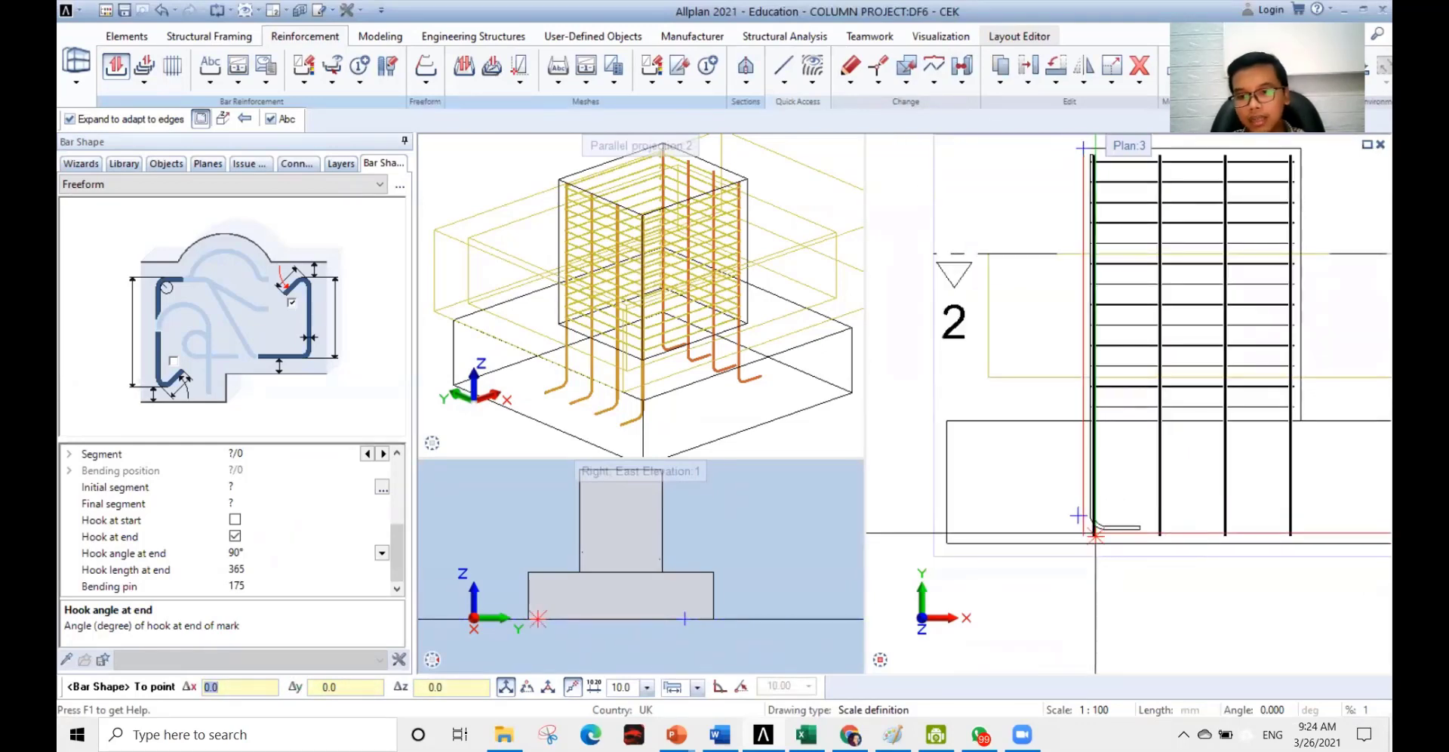
{"action": "left_click", "coordinate": [382, 553]}
{"action": "left_click", "coordinate": [276, 585]}
{"action": "scroll", "coordinate": [1098, 573], "scroll_direction": "down", "scroll_amount": 2}
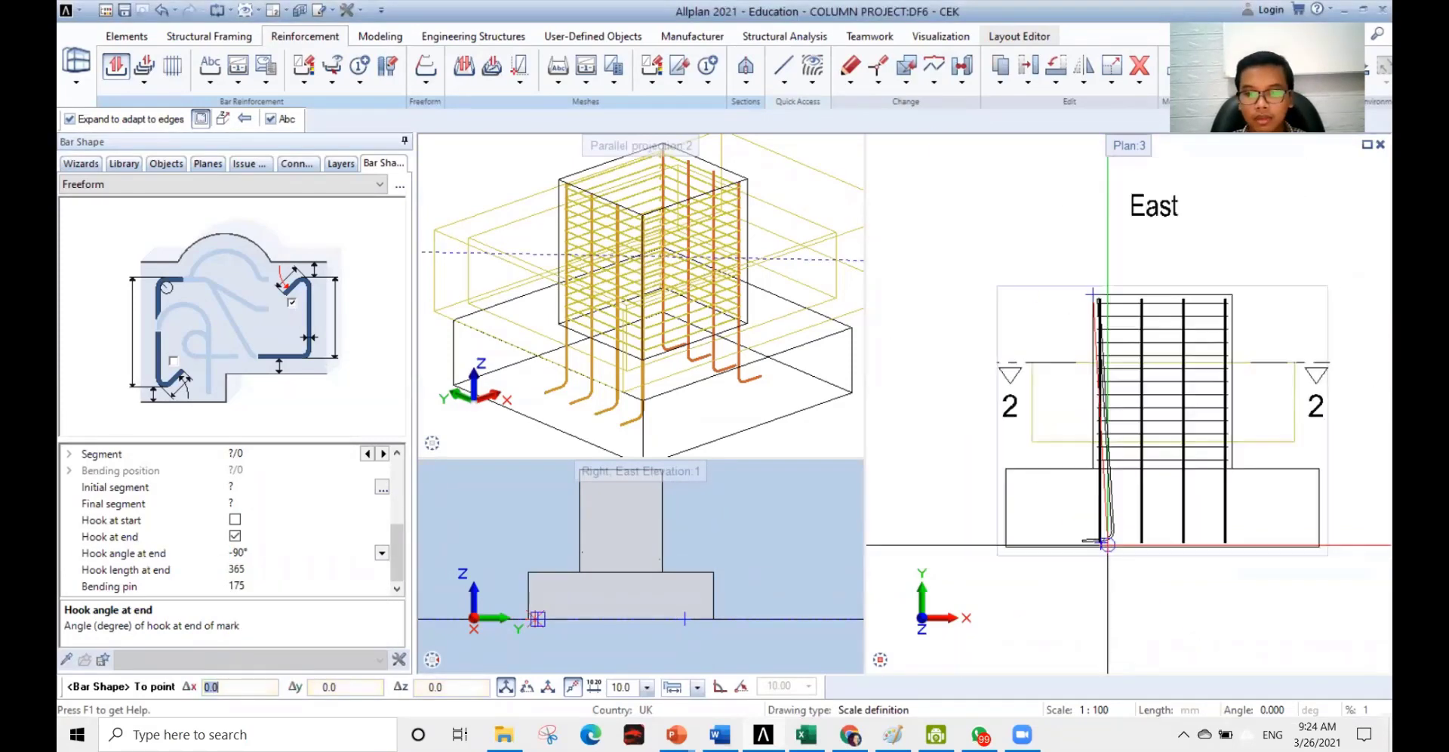
- Run the left-hand bar 2800 mm straight down into the footing in the East elevation and finish it without a label
{"action": "scroll", "coordinate": [1094, 555], "scroll_direction": "up", "scroll_amount": 4}
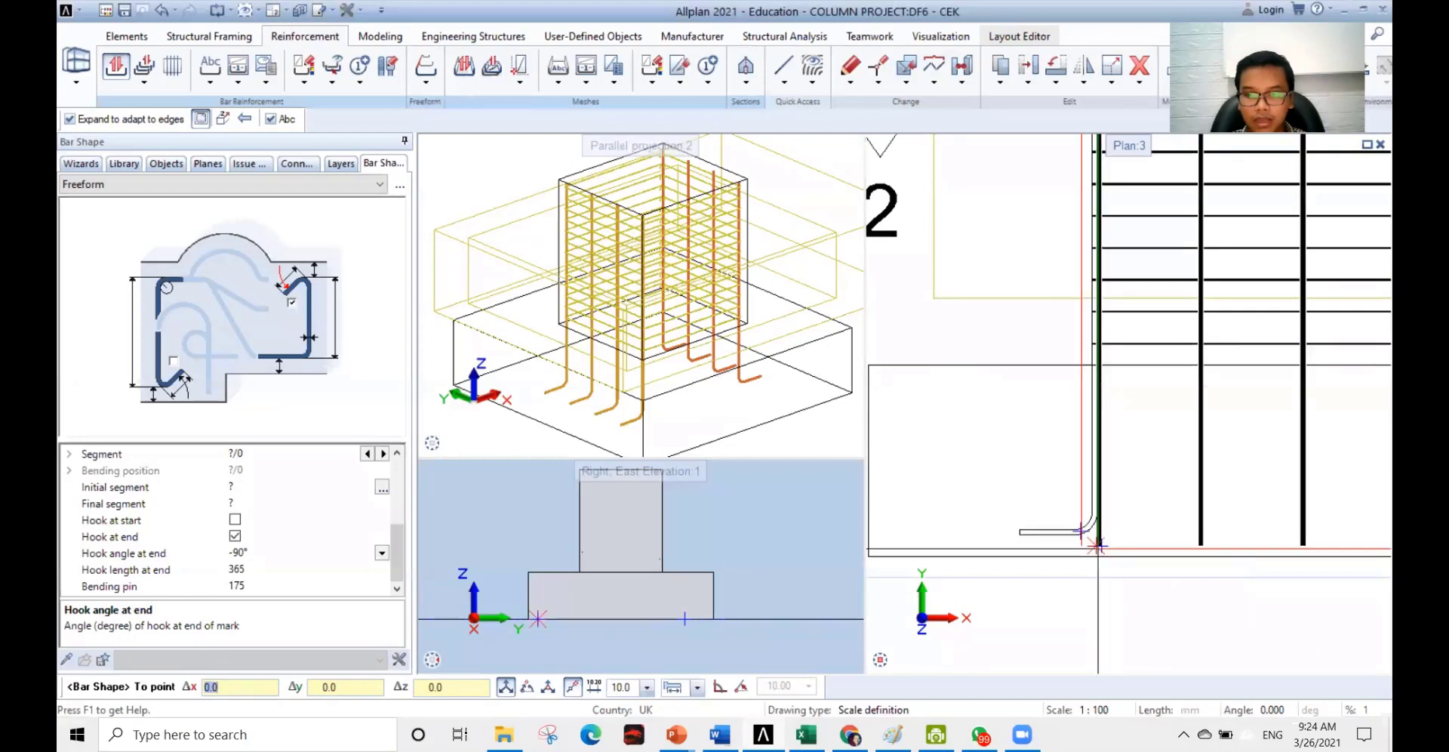
{"action": "scroll", "coordinate": [1101, 544], "scroll_direction": "up", "scroll_amount": 2}
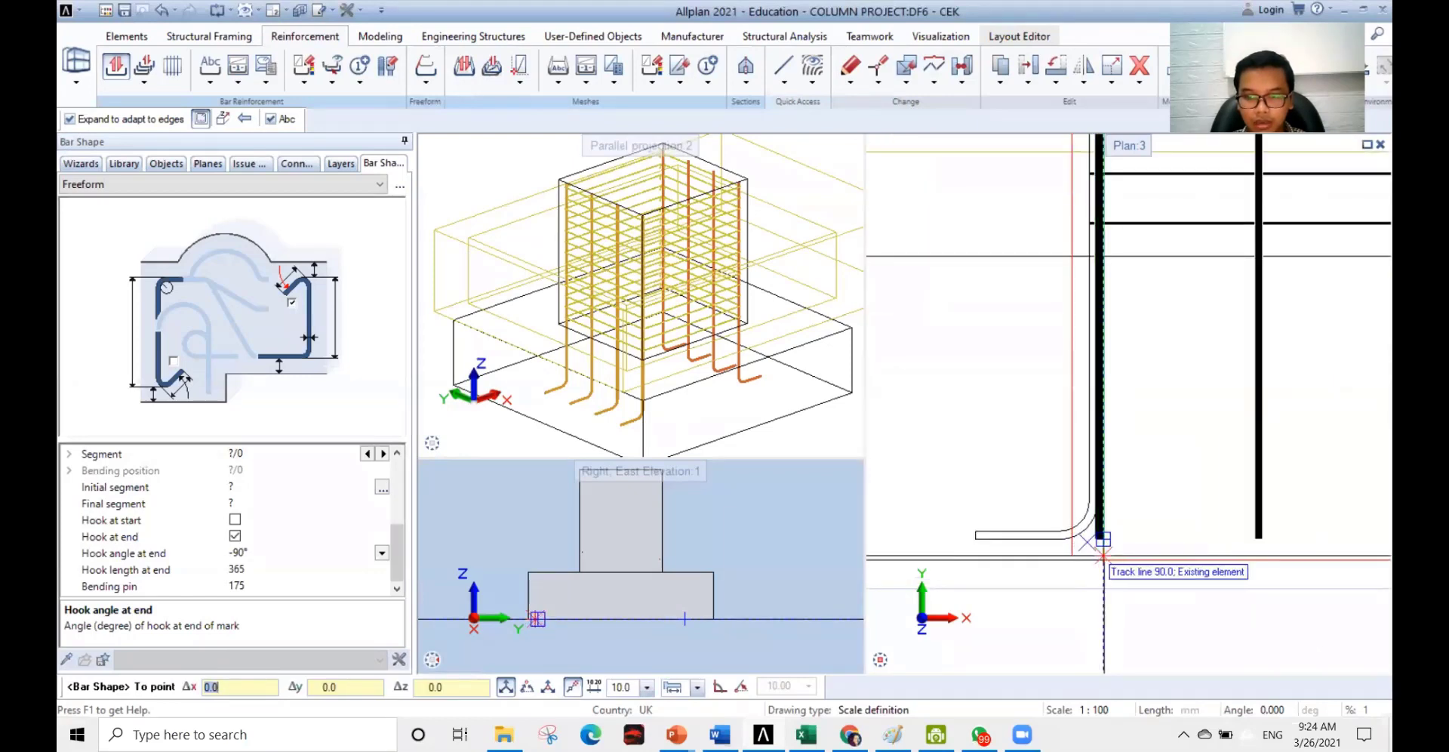
{"action": "left_click", "coordinate": [1103, 556]}
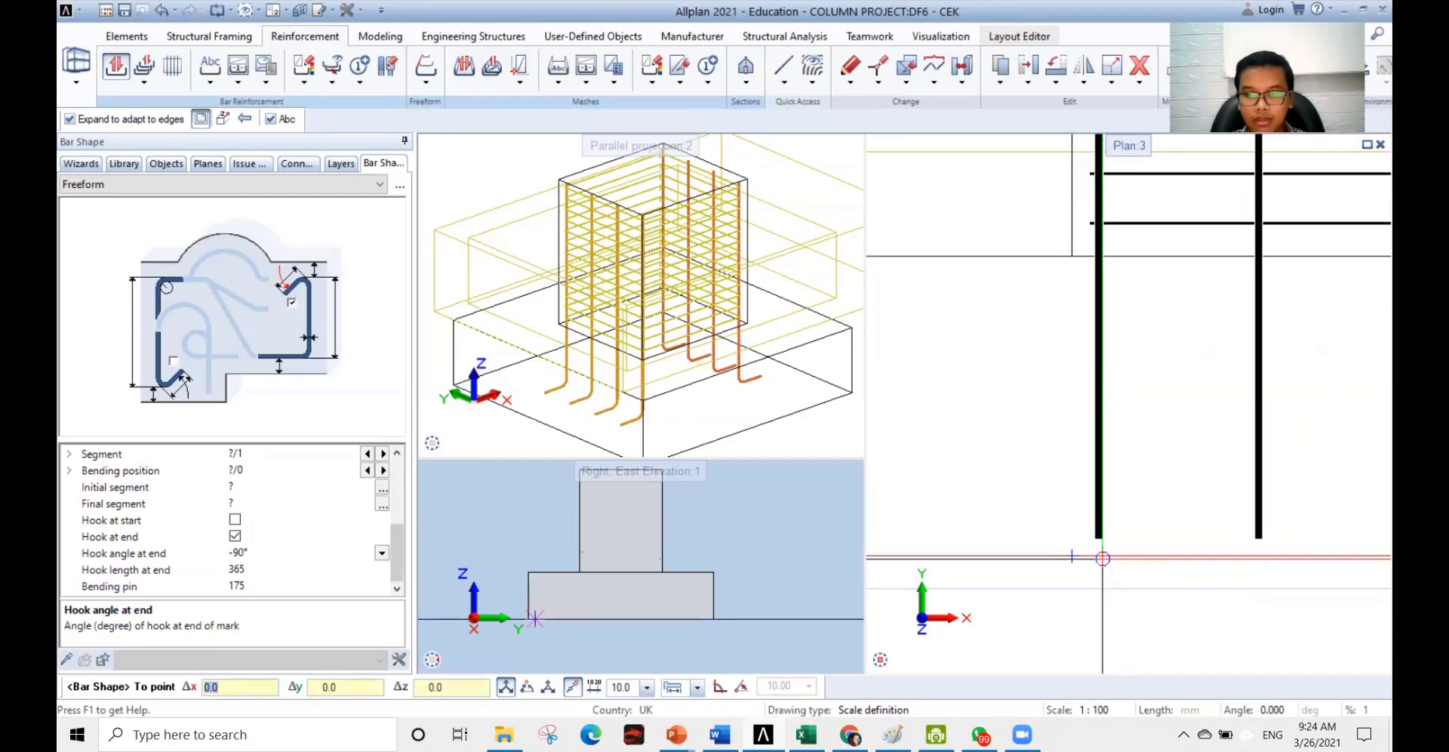
{"action": "key", "text": "Escape"}
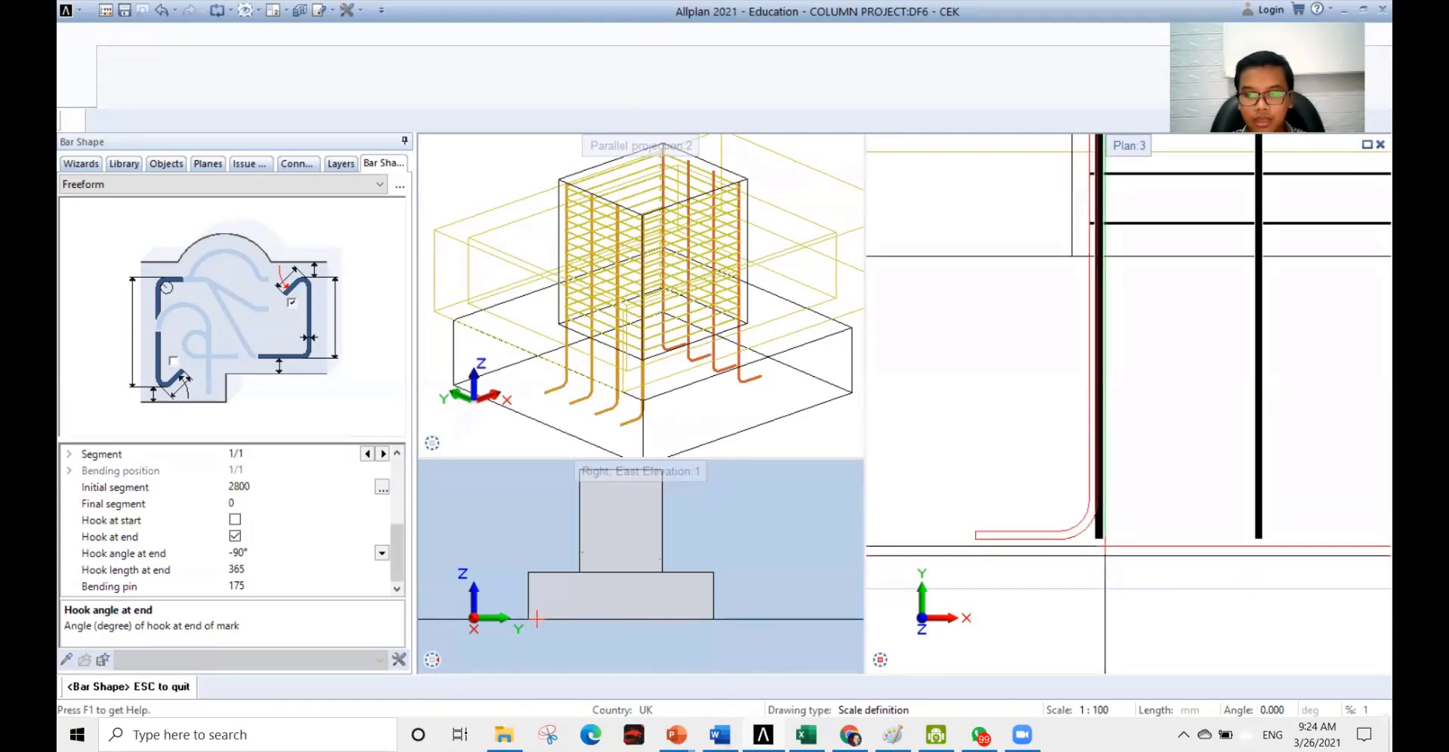
{"action": "scroll", "coordinate": [1105, 545], "scroll_direction": "down", "scroll_amount": 5}
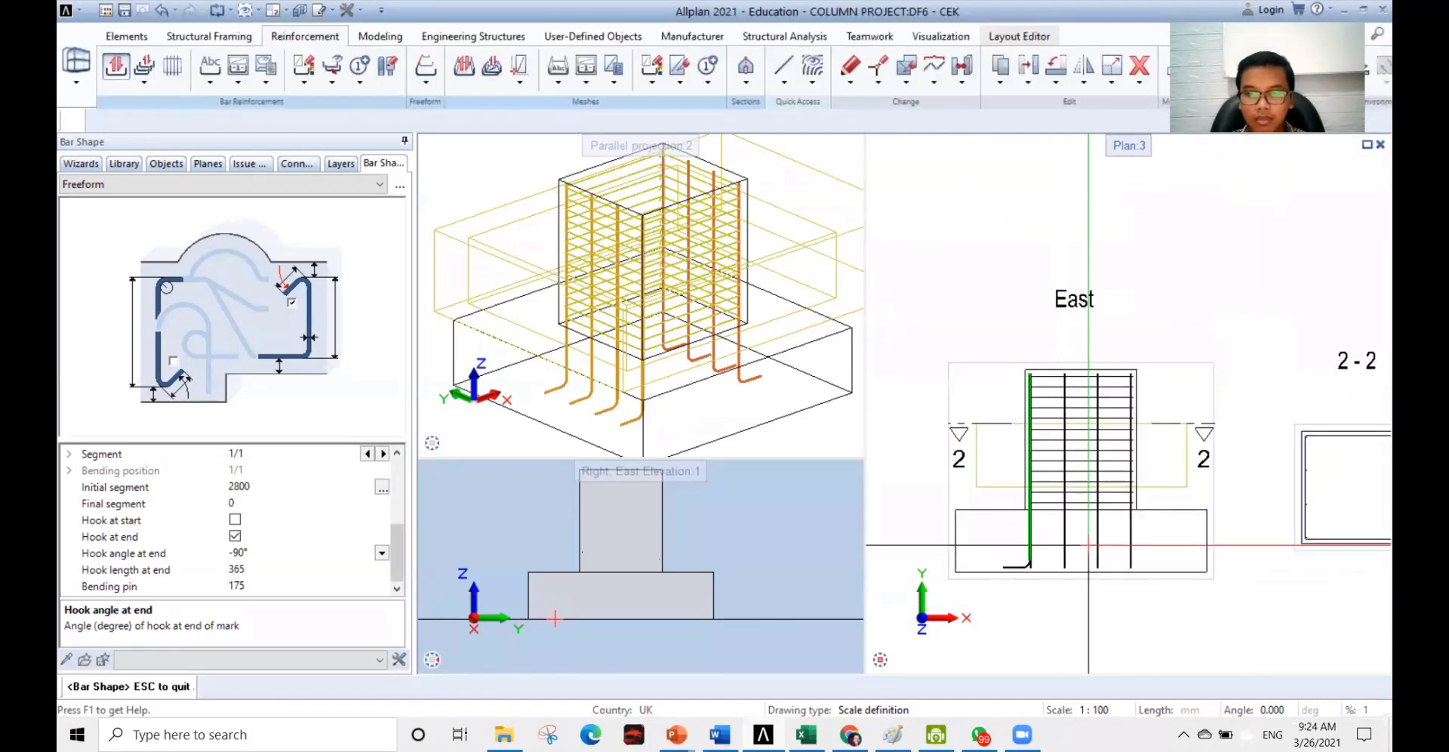
{"action": "key", "text": "Escape"}
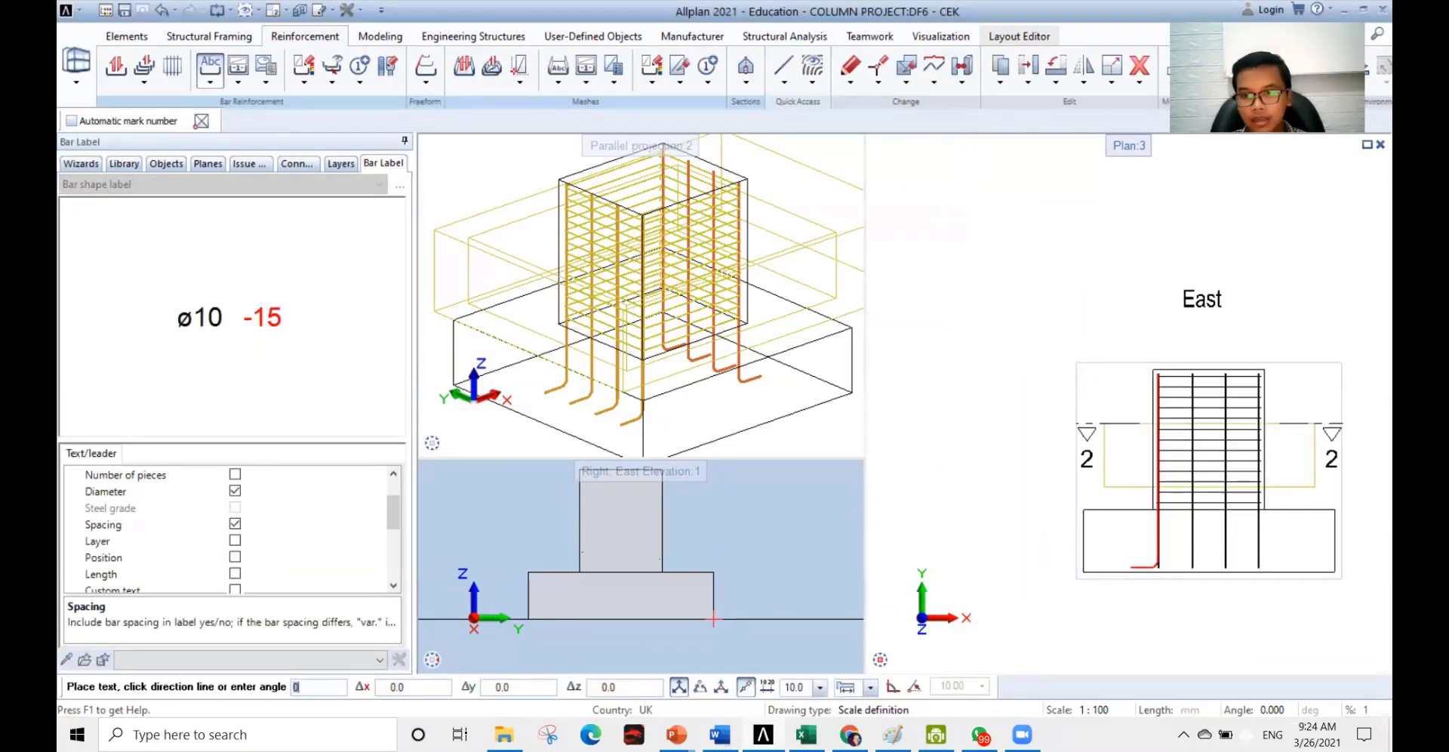
{"action": "key", "text": "Escape"}
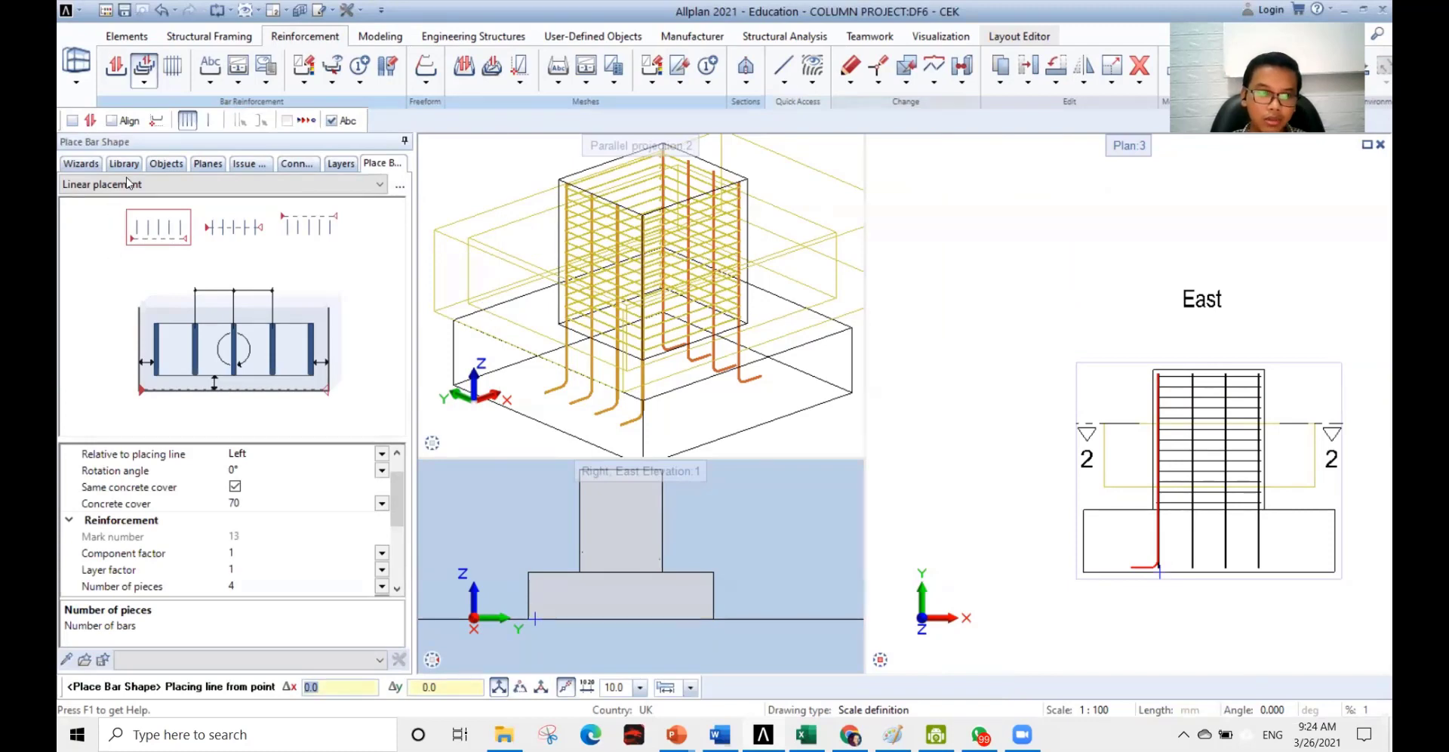
- Set the left-hand bar's placement to follow a bar segment and check the column reinforcement layout on the PowerPoint slide
{"action": "left_click", "coordinate": [156, 120]}
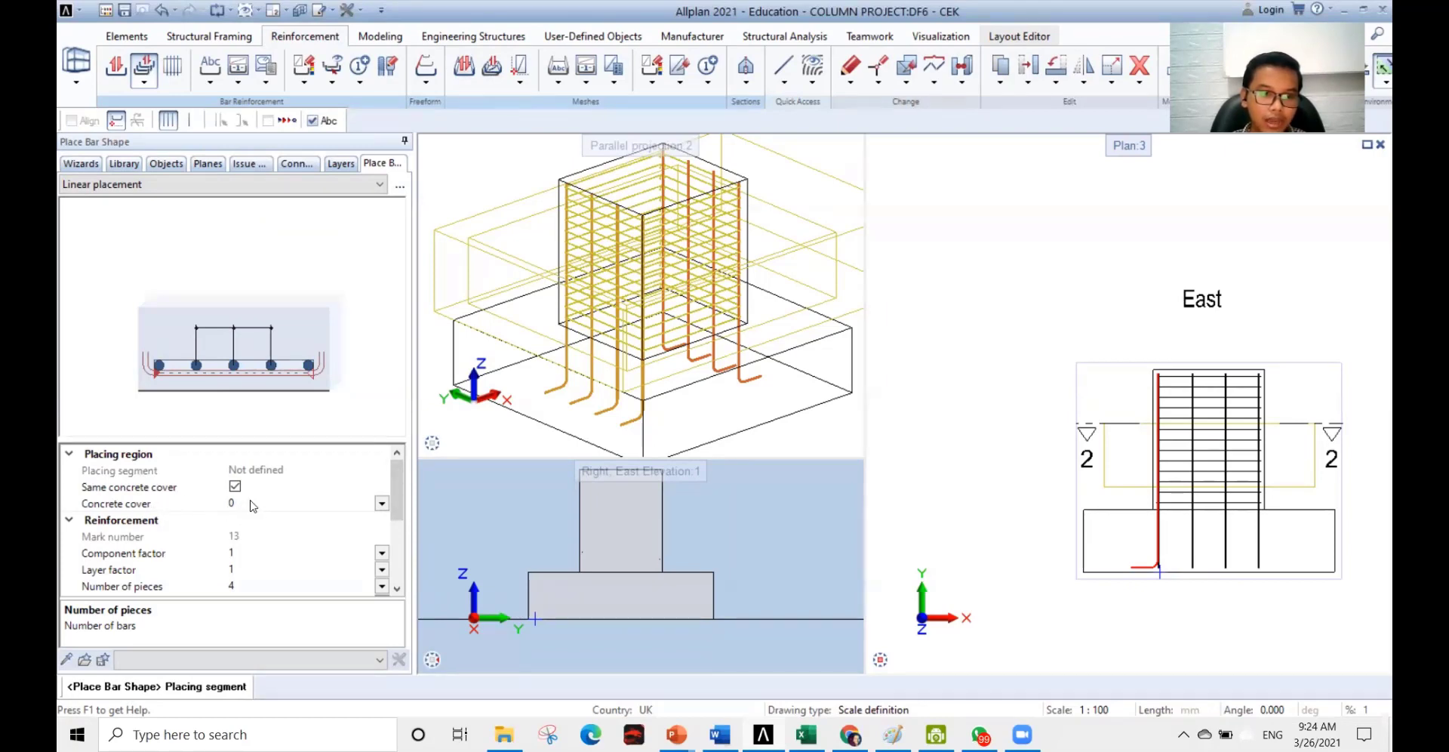
{"action": "scroll", "coordinate": [273, 506], "scroll_direction": "down", "scroll_amount": 1}
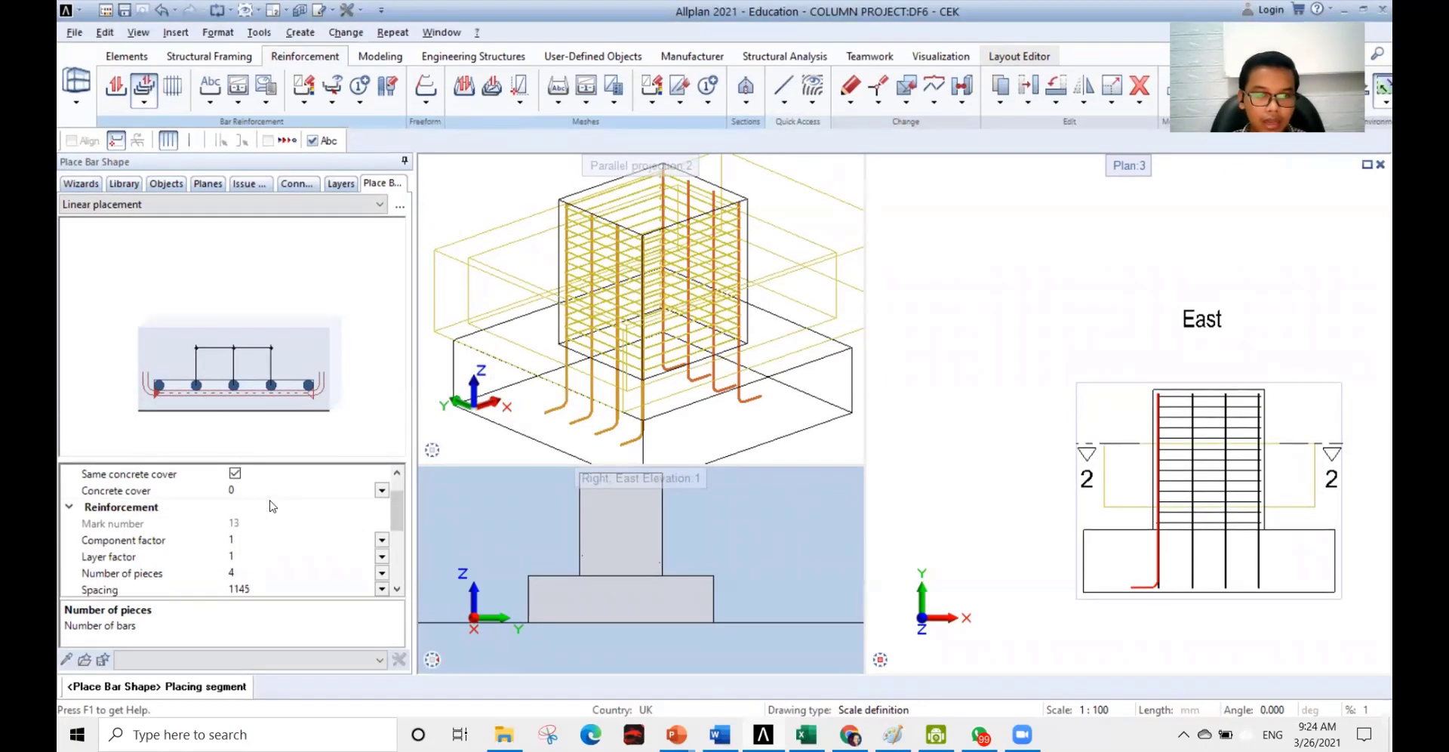
{"action": "key", "text": "alt+Tab"}
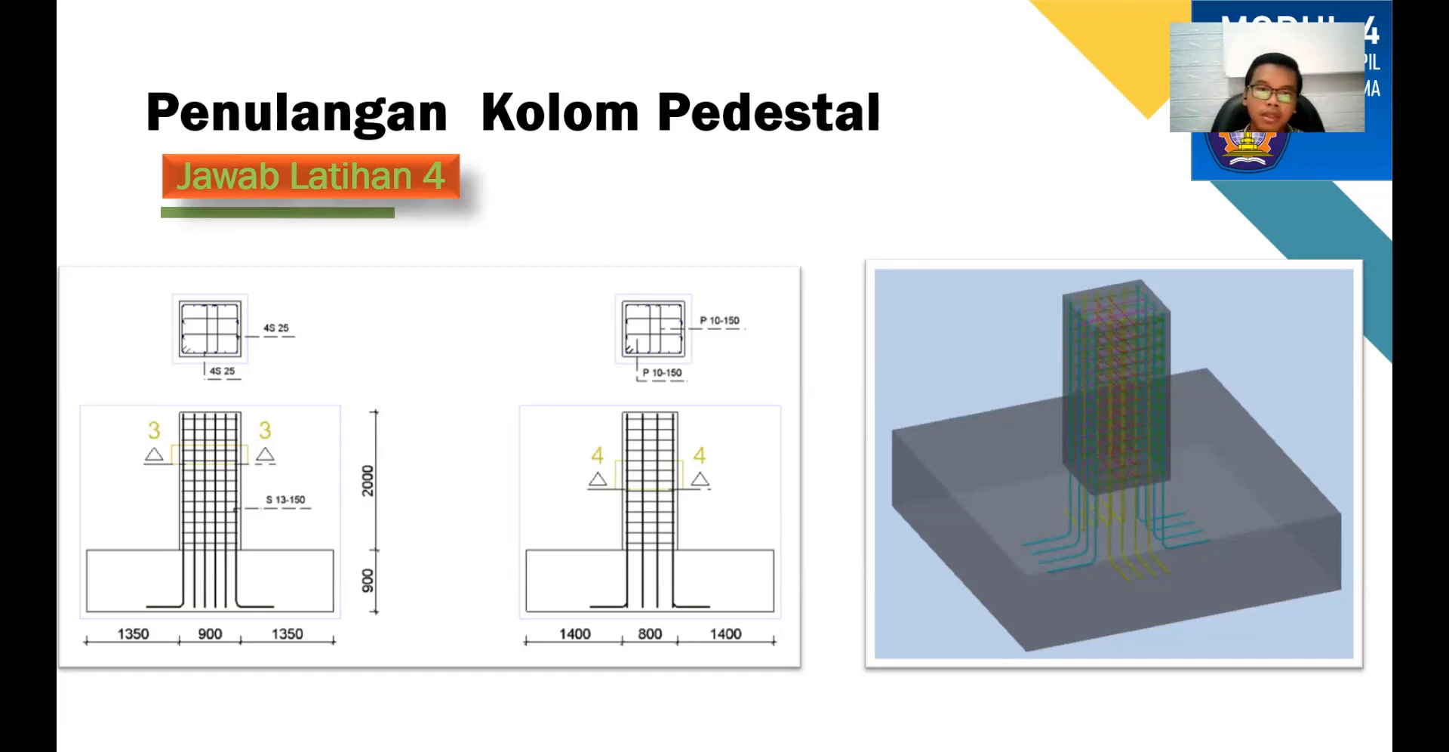
{"action": "key", "text": "alt+Tab"}
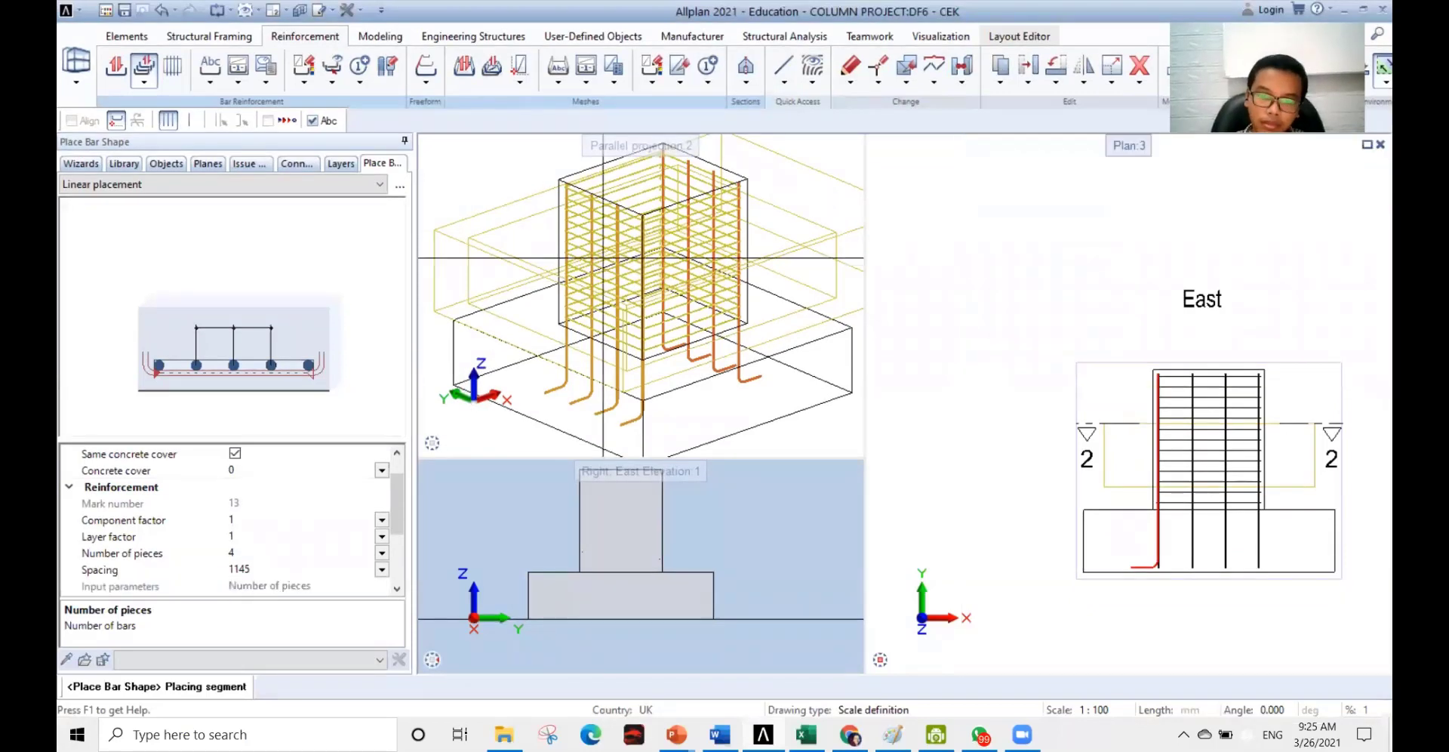
- Set the concrete cover to 70 and place the four hooked bars along the upper stirrup segment in section 2-2
{"action": "left_click", "coordinate": [252, 471]}
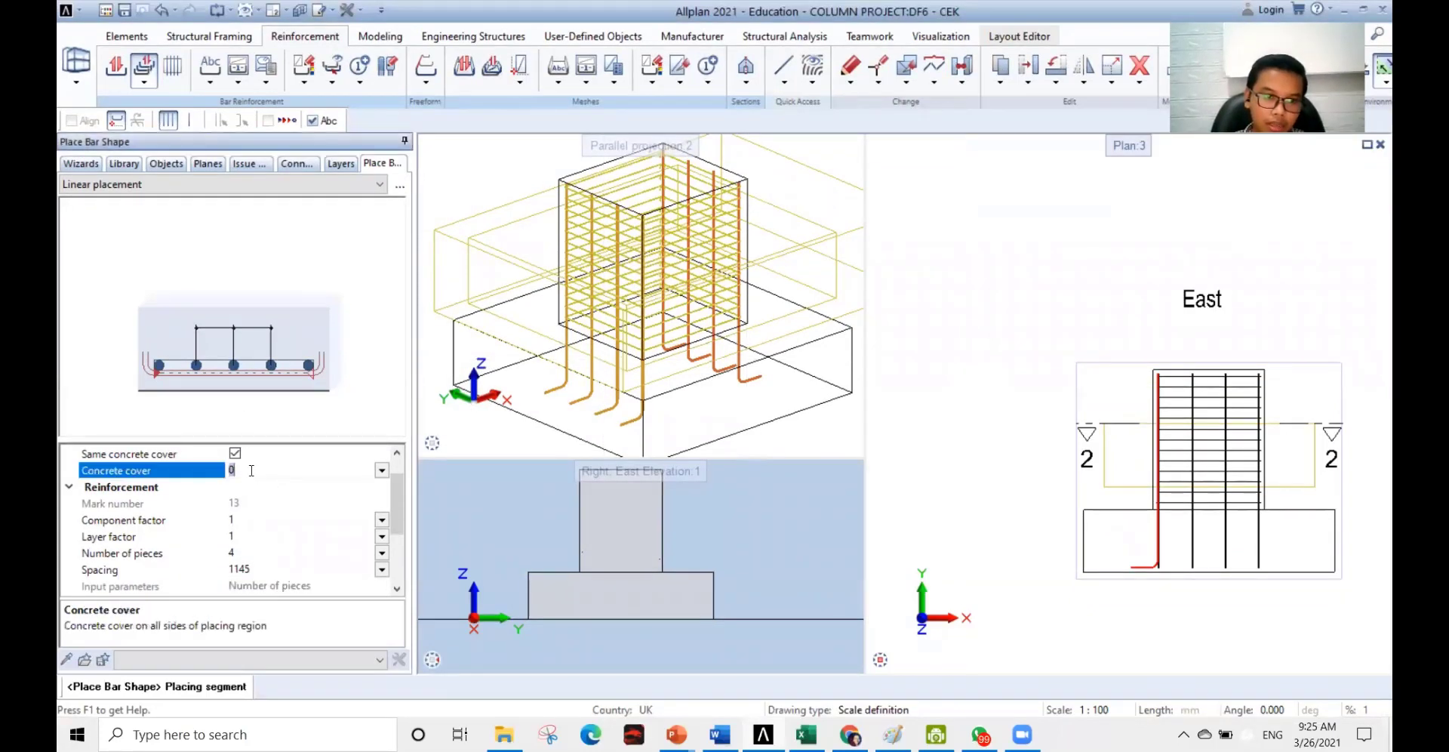
{"action": "key", "text": "BackSpace"}
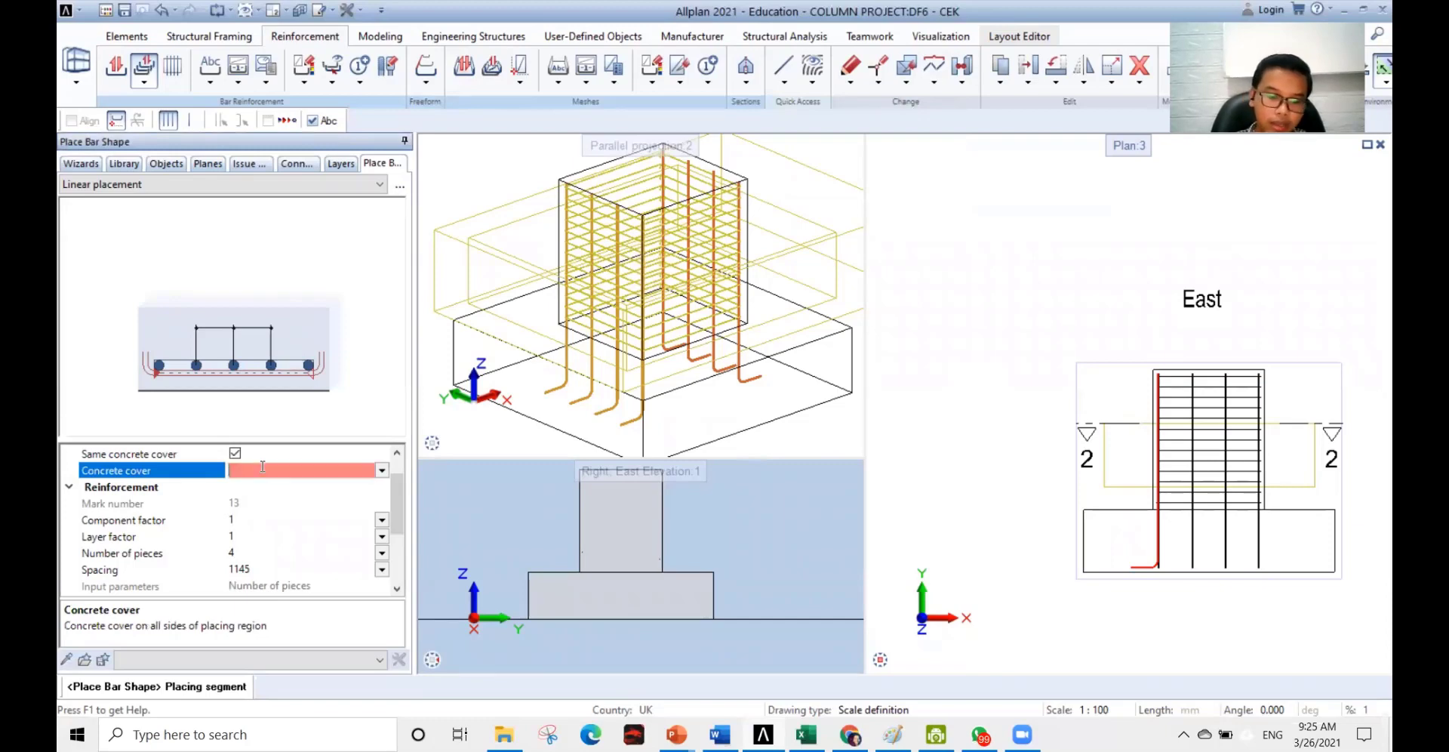
{"action": "type", "text": "70"}
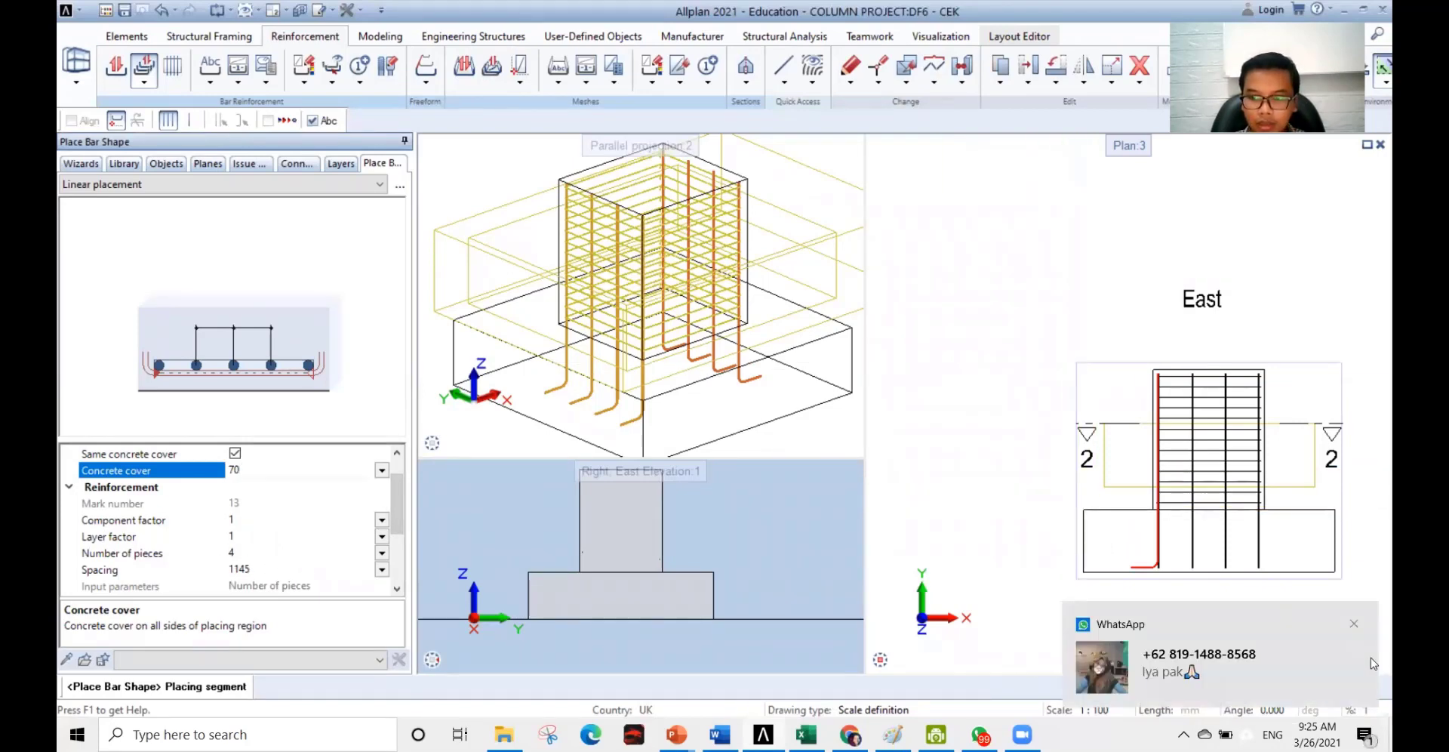
{"action": "left_click", "coordinate": [1355, 625]}
{"action": "scroll", "coordinate": [1162, 498], "scroll_direction": "down", "scroll_amount": 3}
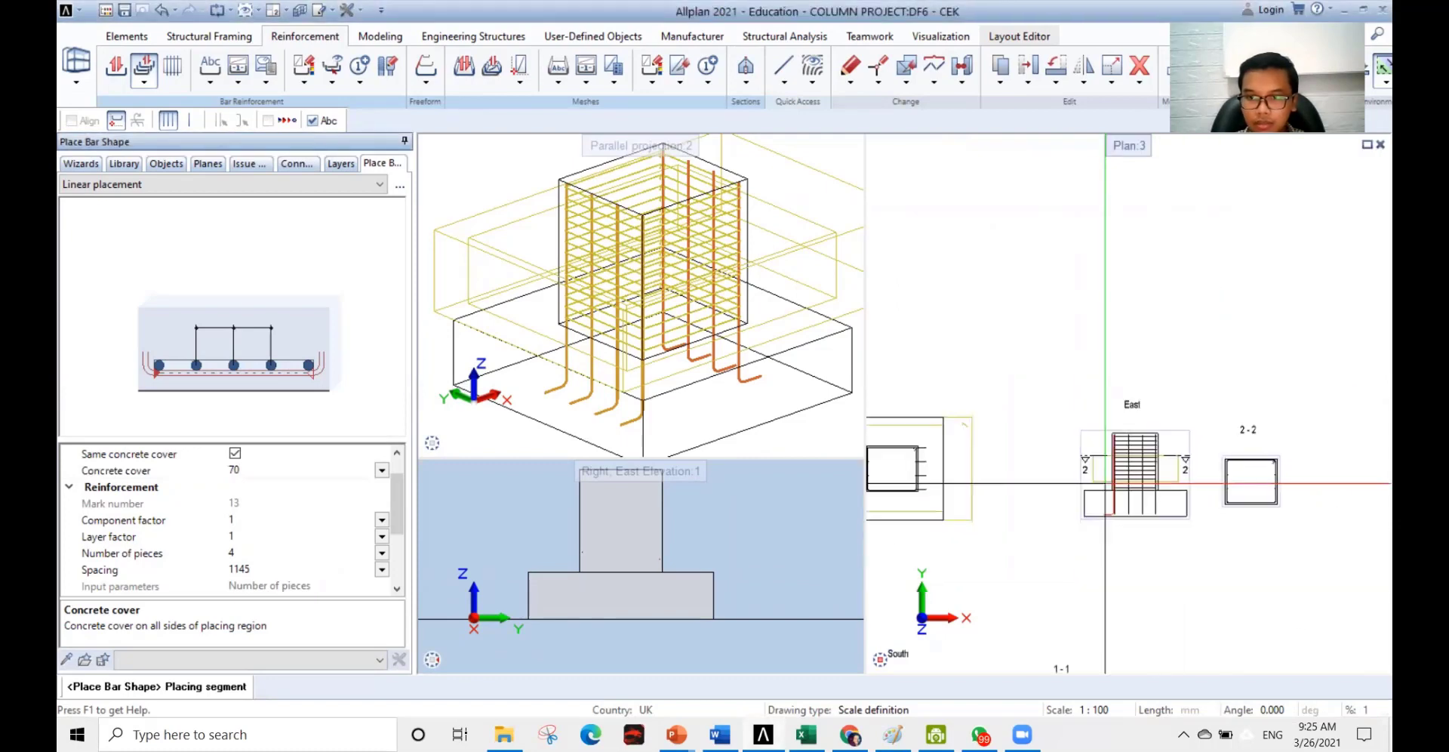
{"action": "middle_click_drag", "start_coordinate": [1228, 520], "coordinate": [1103, 413]}
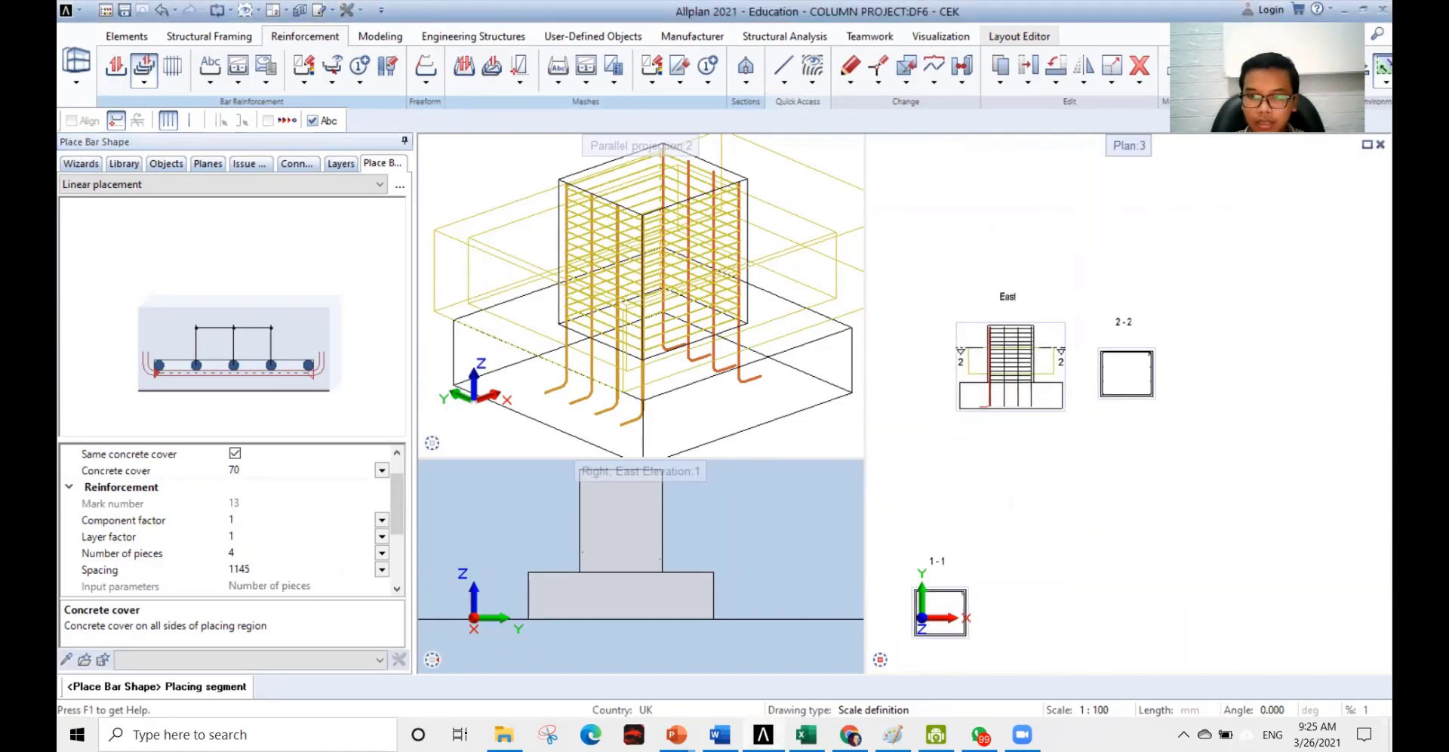
{"action": "scroll", "coordinate": [1125, 397], "scroll_direction": "up", "scroll_amount": 5}
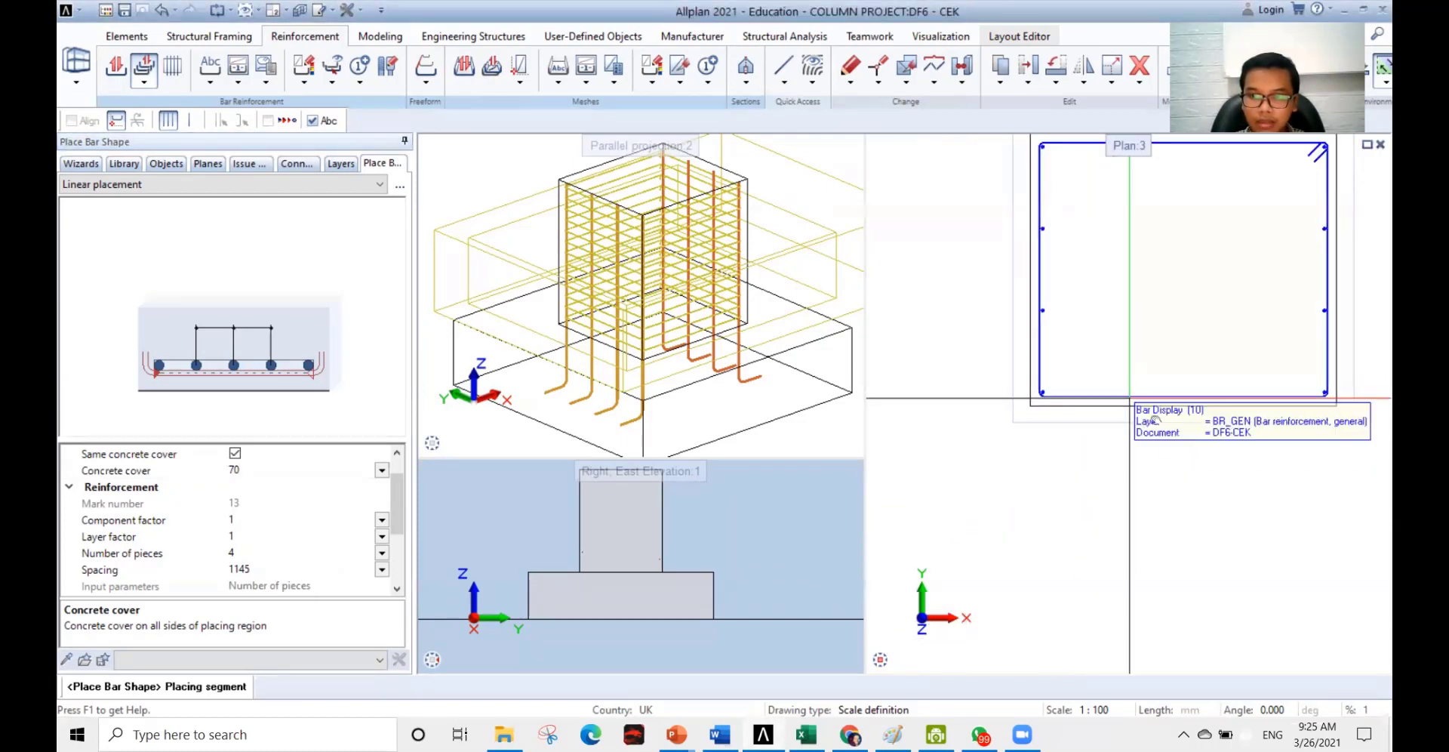
{"action": "scroll", "coordinate": [1215, 434], "scroll_direction": "down", "scroll_amount": 3}
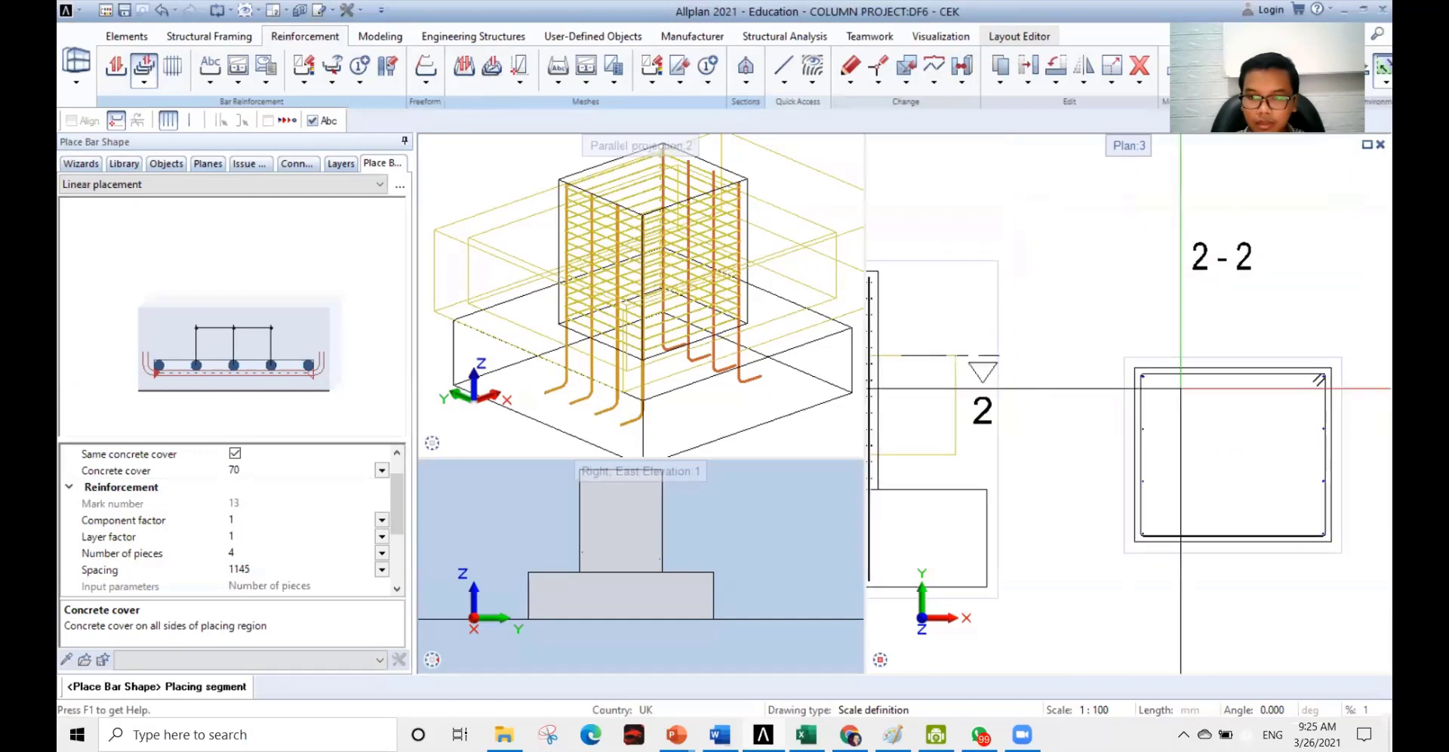
{"action": "scroll", "coordinate": [1201, 425], "scroll_direction": "up", "scroll_amount": 5}
{"action": "scroll", "coordinate": [1201, 425], "scroll_direction": "down", "scroll_amount": 3}
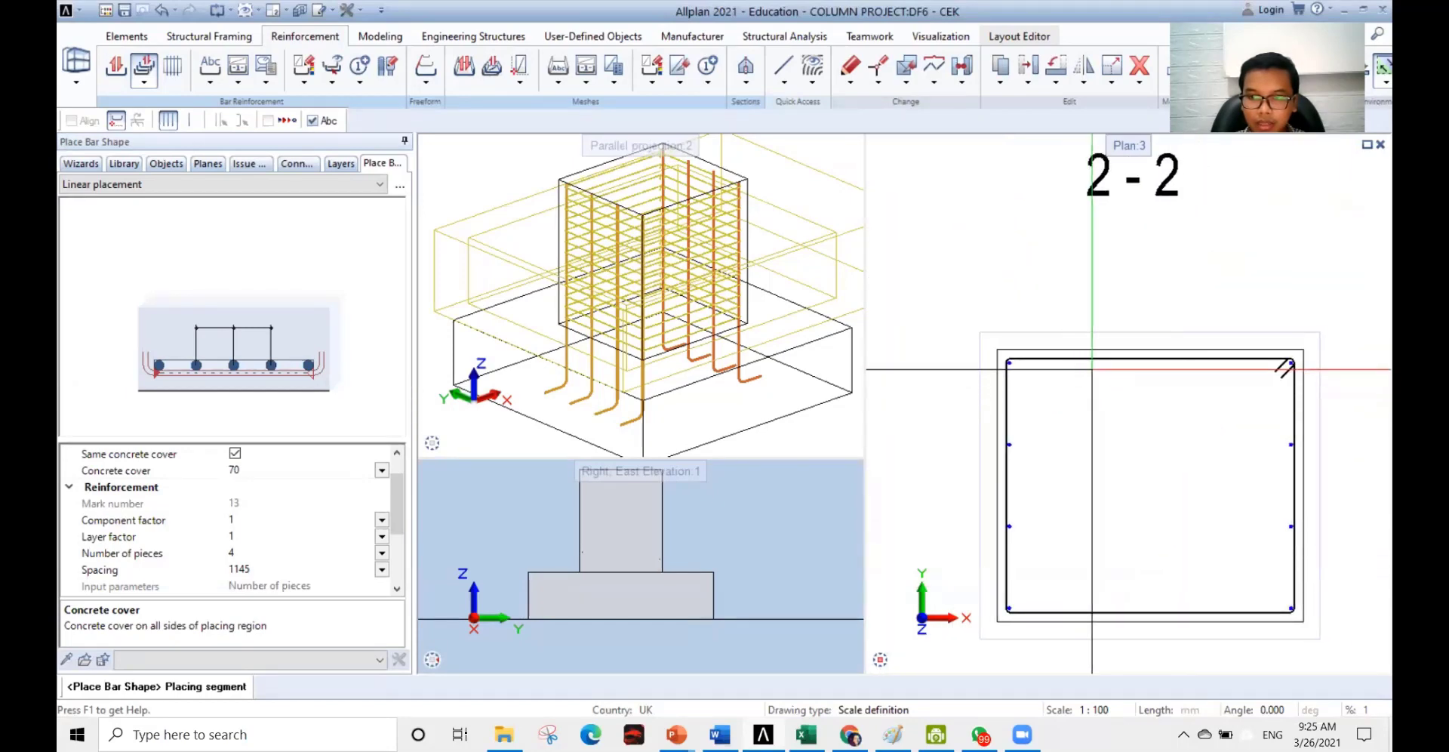
{"action": "left_click", "coordinate": [1092, 360]}
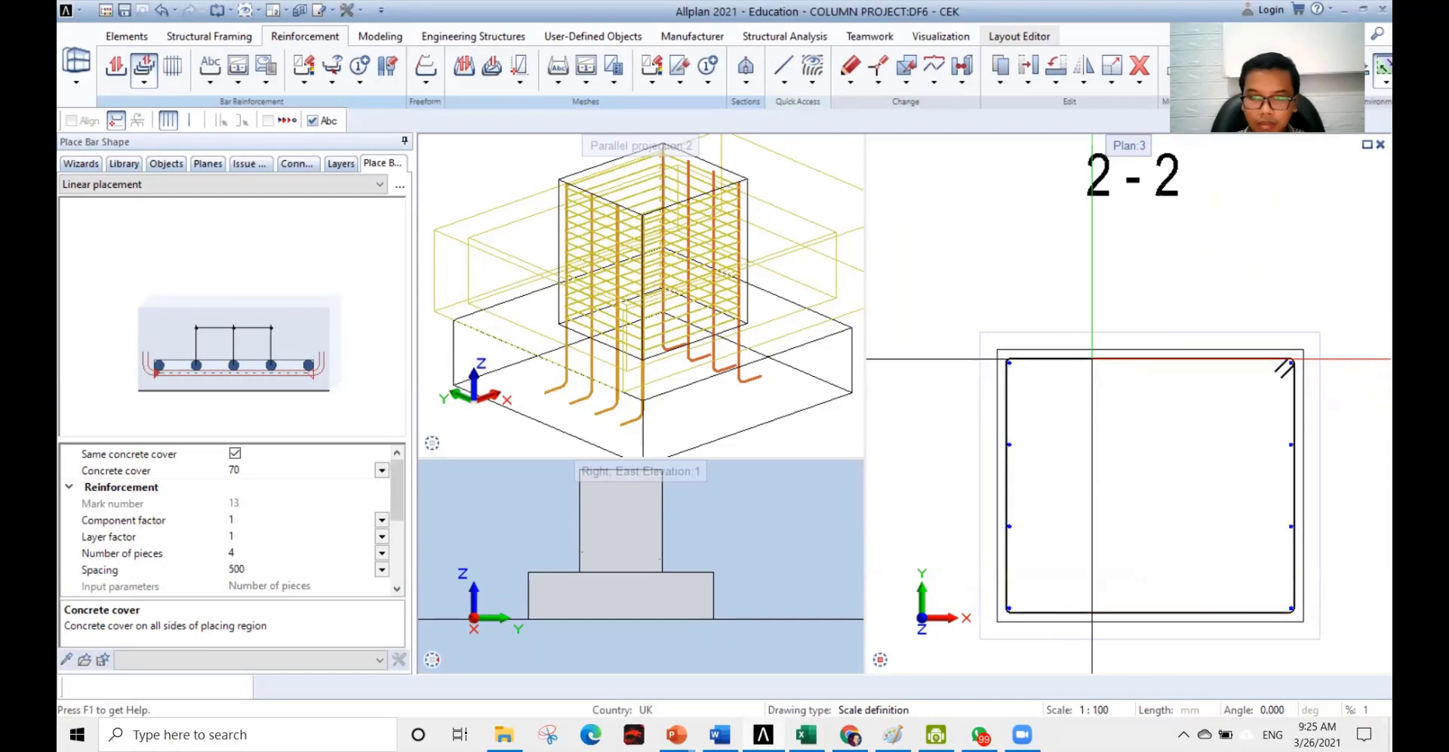
- Examine the placed bars and the direction of their end hooks in the East elevation and section 2-2
{"action": "scroll", "coordinate": [1155, 434], "scroll_direction": "down", "scroll_amount": 3}
{"action": "scroll", "coordinate": [1155, 434], "scroll_direction": "down", "scroll_amount": 2}
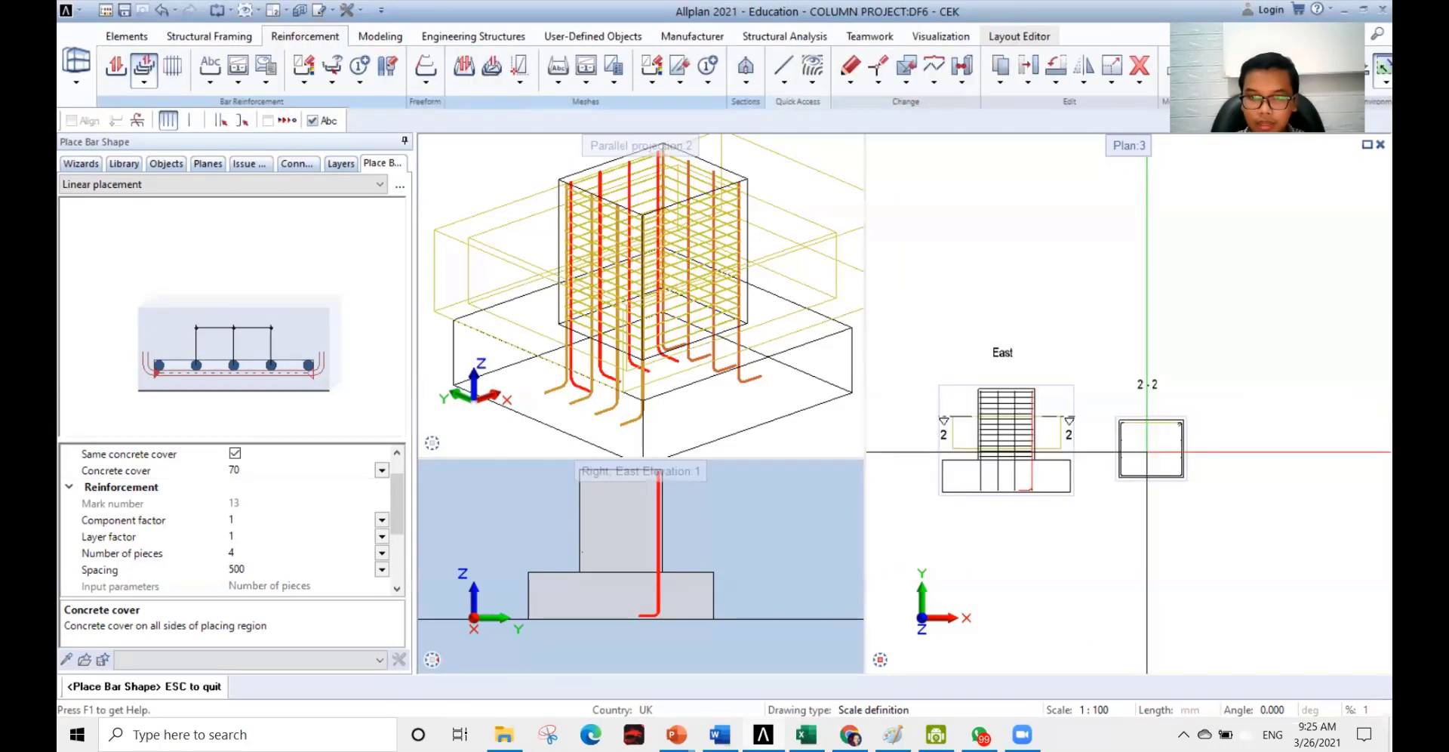
{"action": "scroll", "coordinate": [1022, 494], "scroll_direction": "up", "scroll_amount": 5}
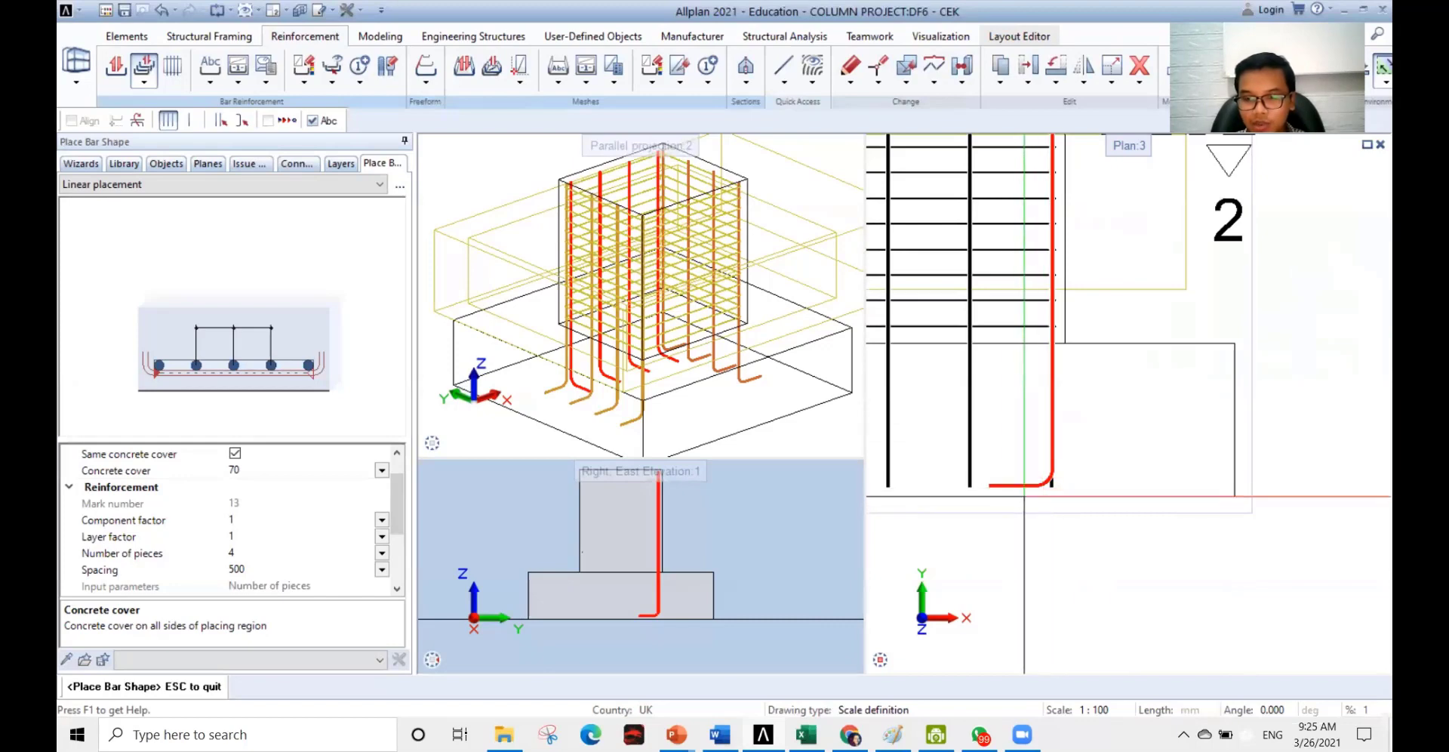
{"action": "scroll", "coordinate": [1023, 470], "scroll_direction": "down", "scroll_amount": 3}
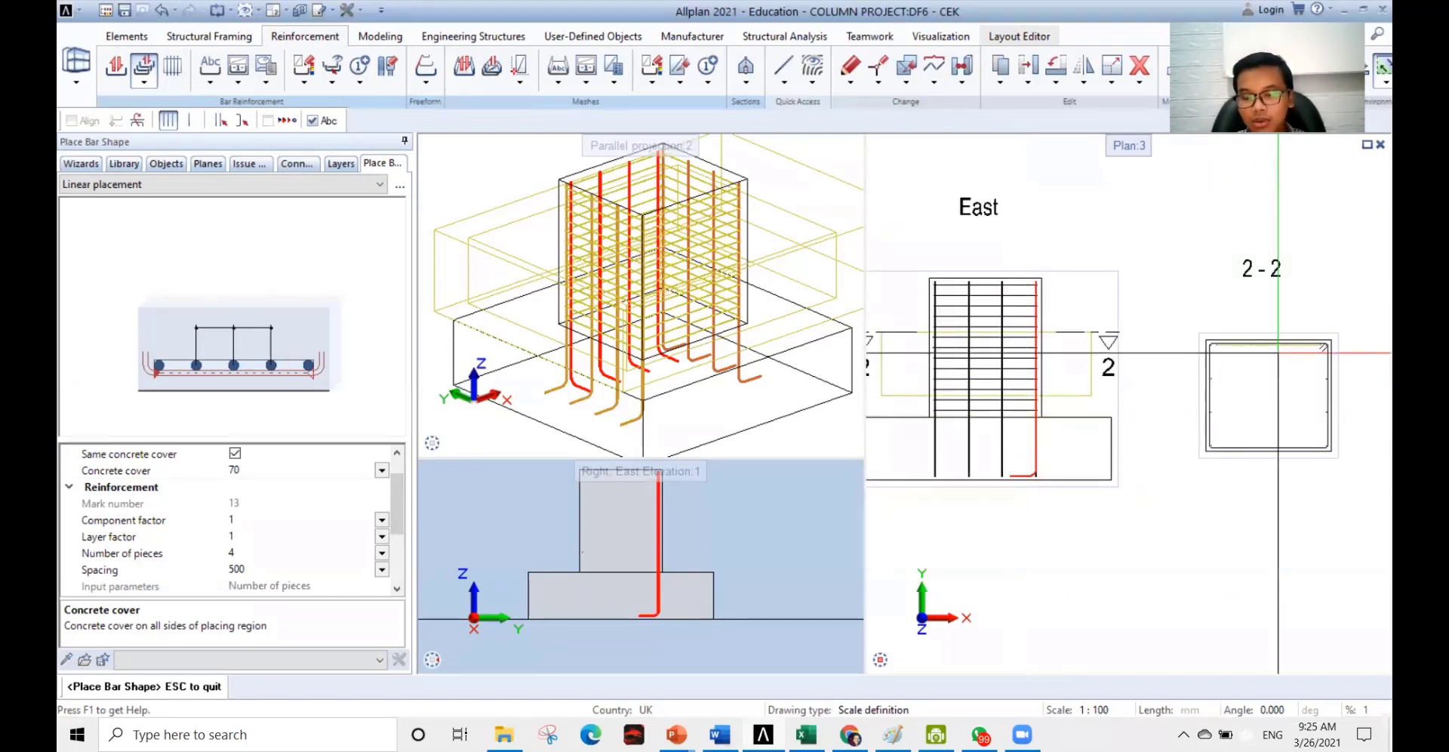
{"action": "scroll", "coordinate": [1276, 455], "scroll_direction": "up", "scroll_amount": 1}
{"action": "scroll", "coordinate": [1276, 455], "scroll_direction": "up", "scroll_amount": 3}
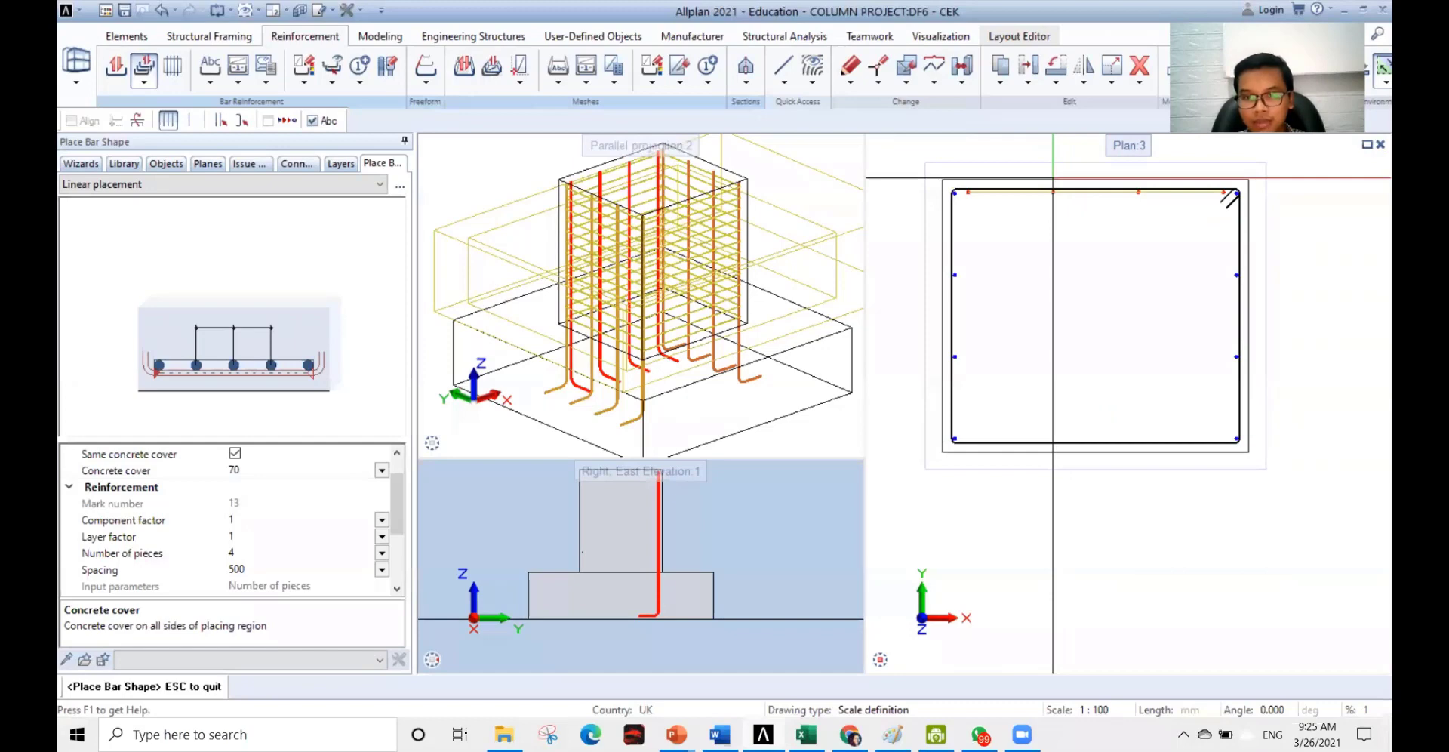
{"action": "scroll", "coordinate": [1052, 178], "scroll_direction": "down", "scroll_amount": 3}
{"action": "scroll", "coordinate": [1044, 363], "scroll_direction": "up", "scroll_amount": 5}
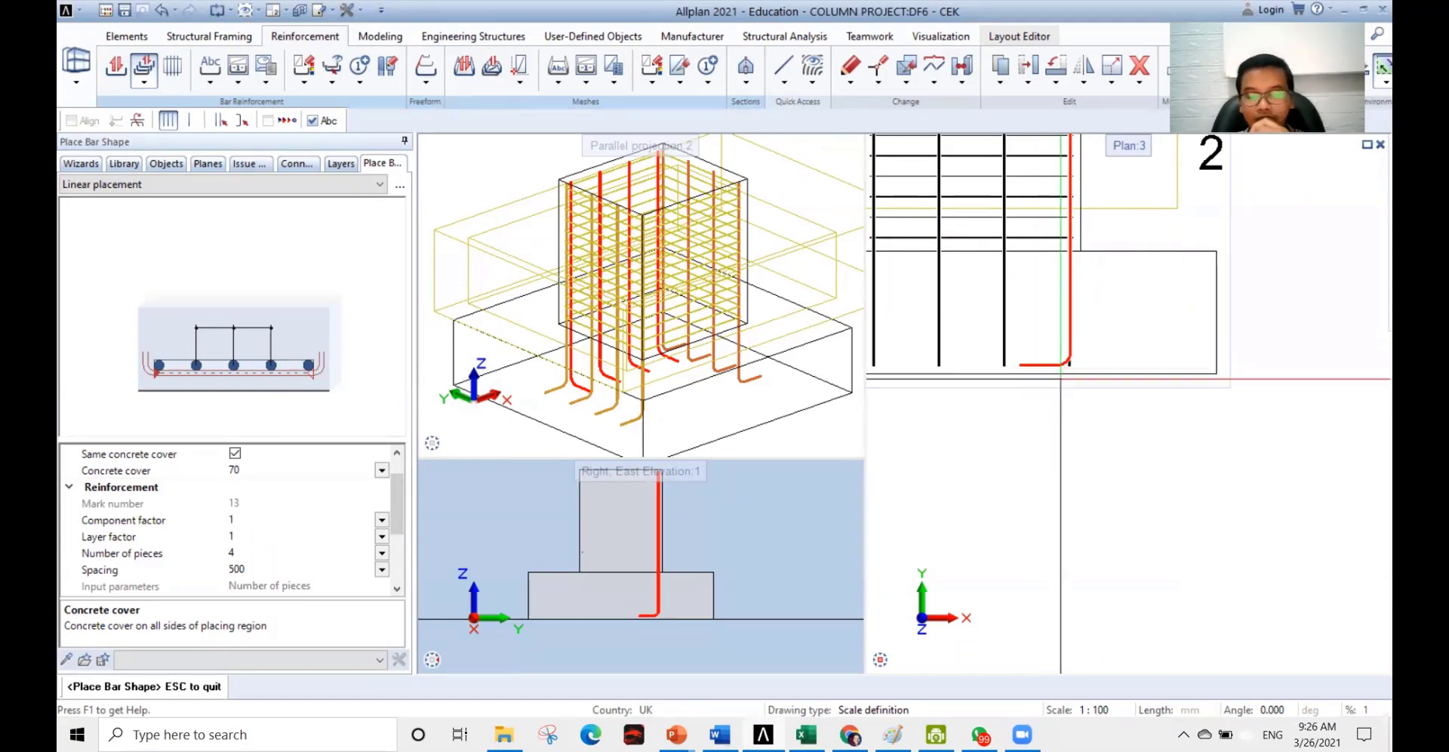
{"action": "scroll", "coordinate": [1087, 459], "scroll_direction": "down", "scroll_amount": 3}
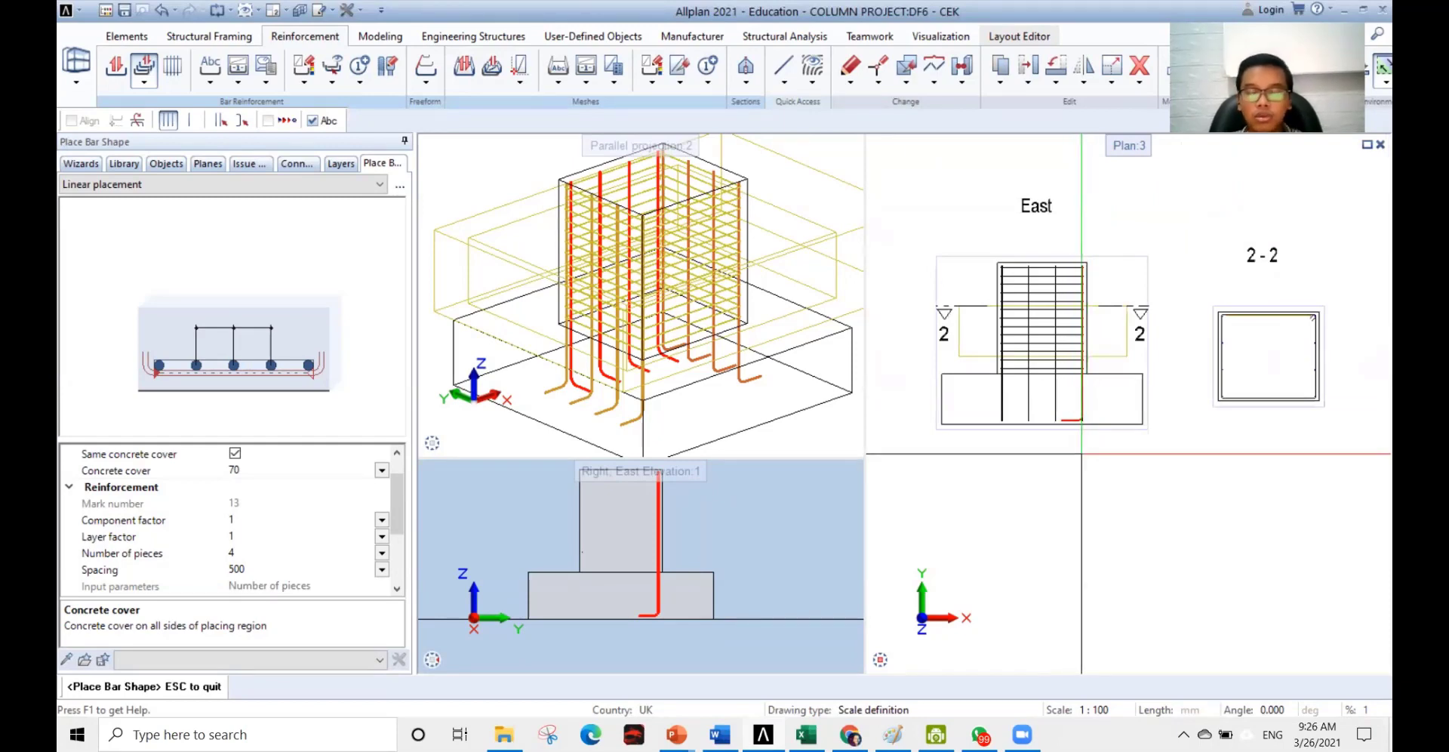
{"action": "scroll", "coordinate": [1067, 396], "scroll_direction": "up", "scroll_amount": 5}
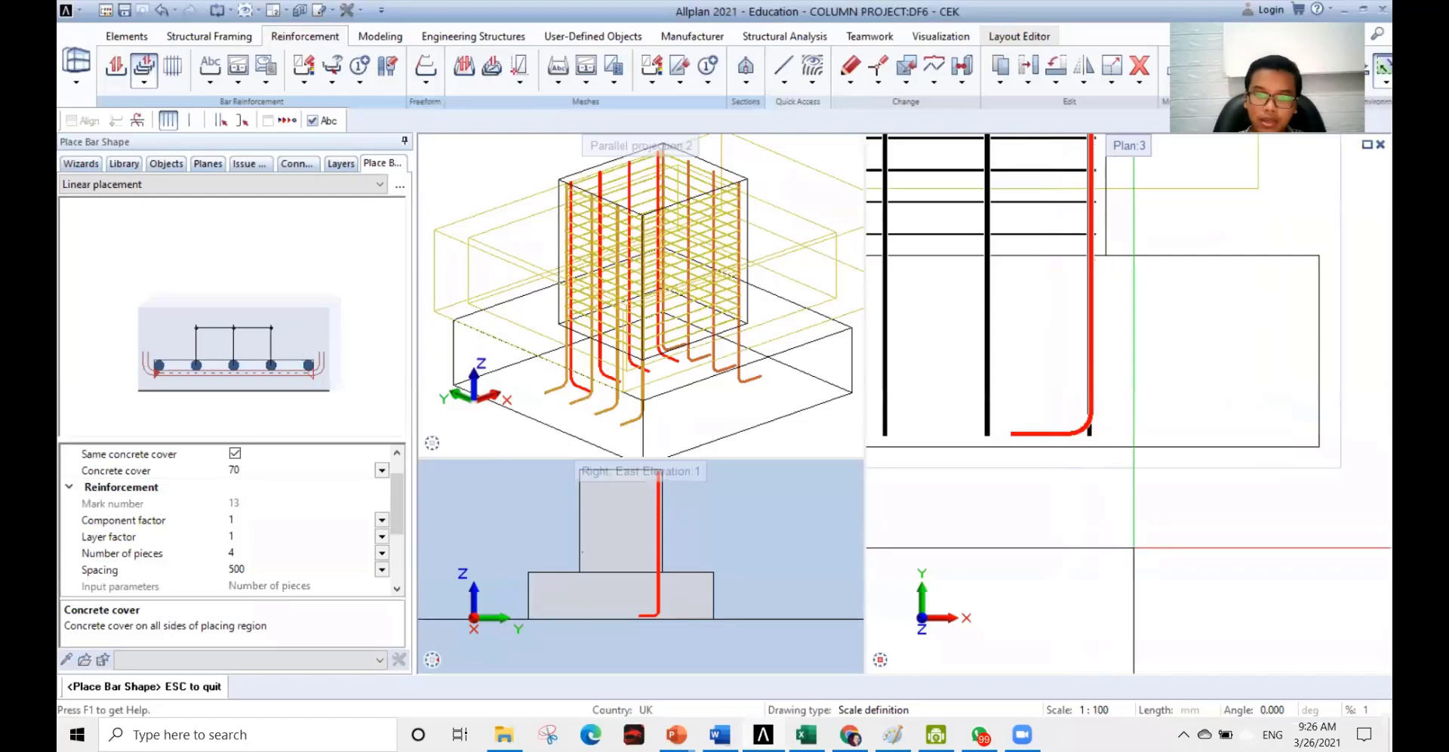
- Finish placing the hooked bars and leave the bar placement command
{"action": "key", "text": "Escape"}
{"action": "scroll", "coordinate": [1118, 516], "scroll_direction": "down", "scroll_amount": 3}
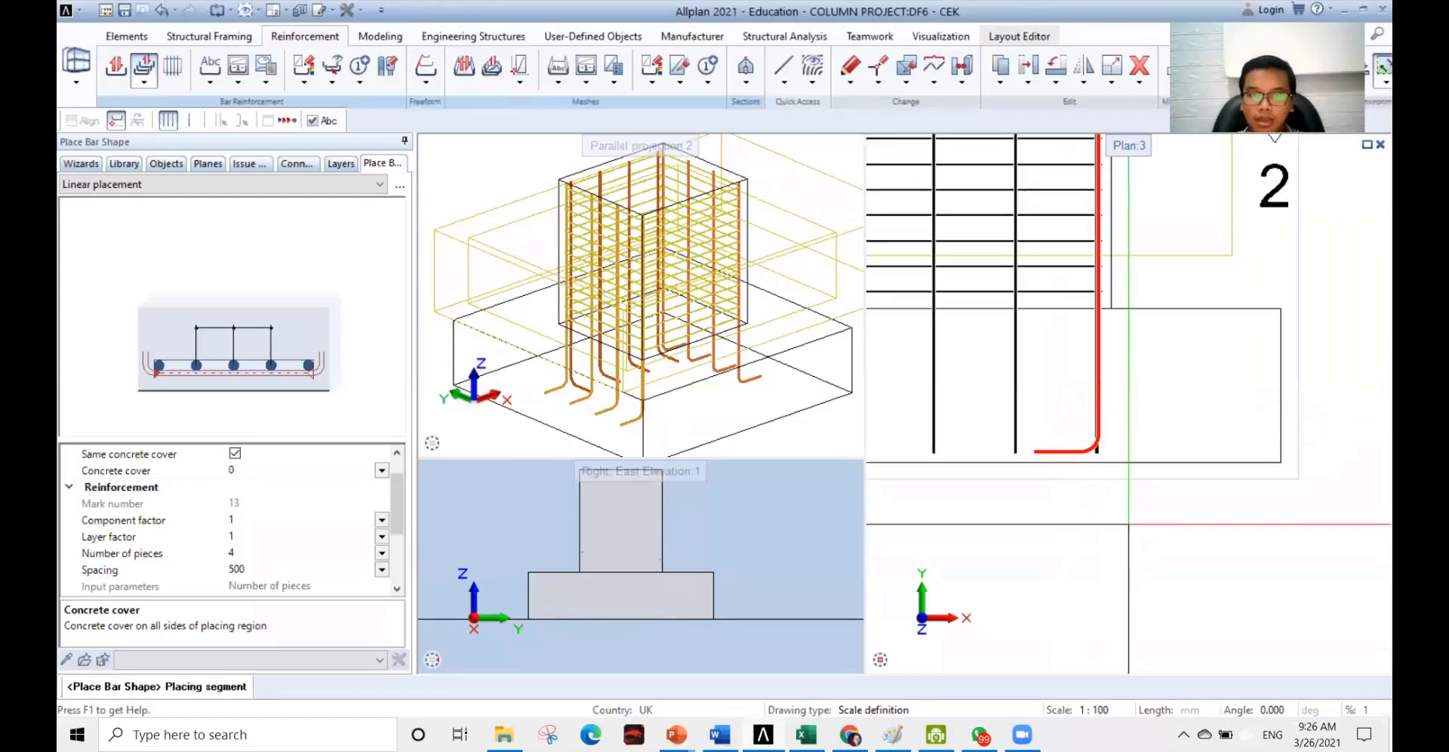
{"action": "key", "text": "Escape"}
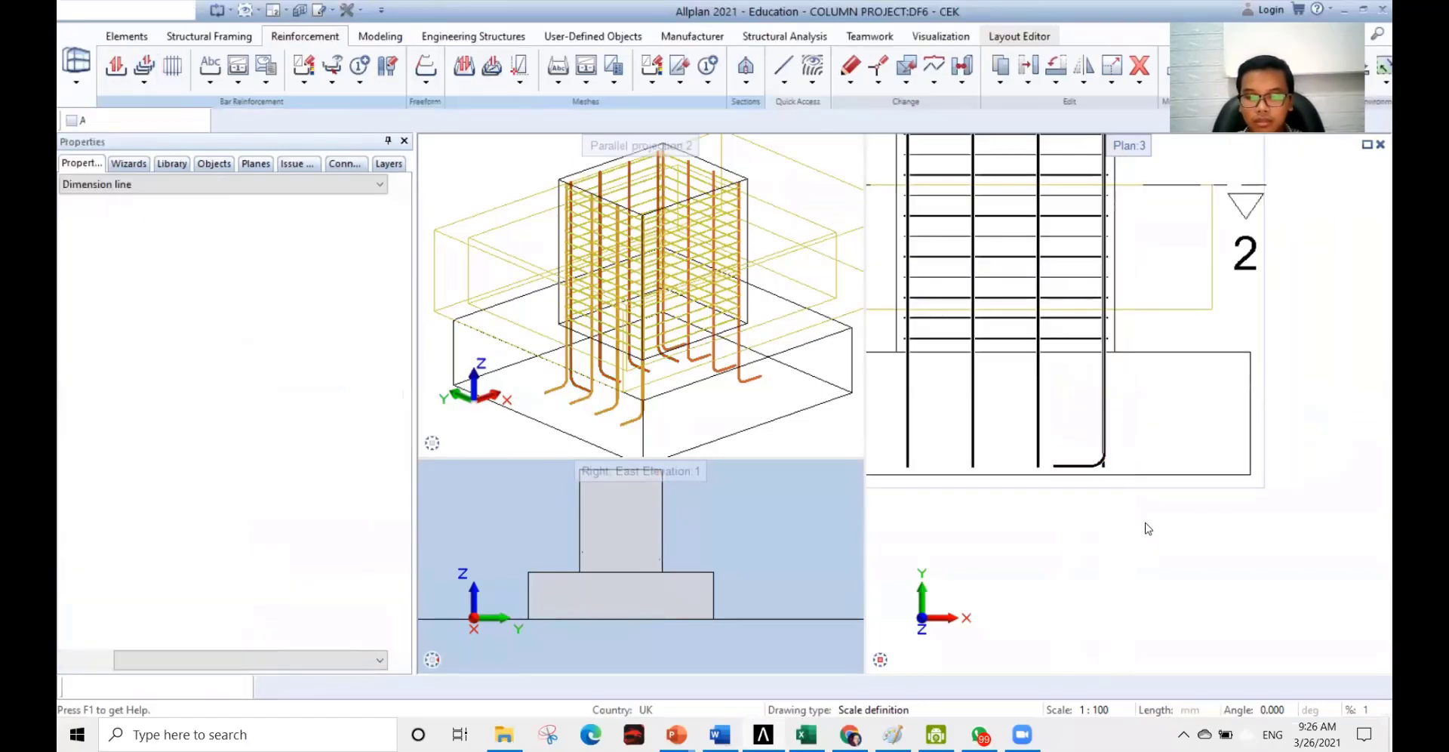
{"action": "key", "text": "Escape"}
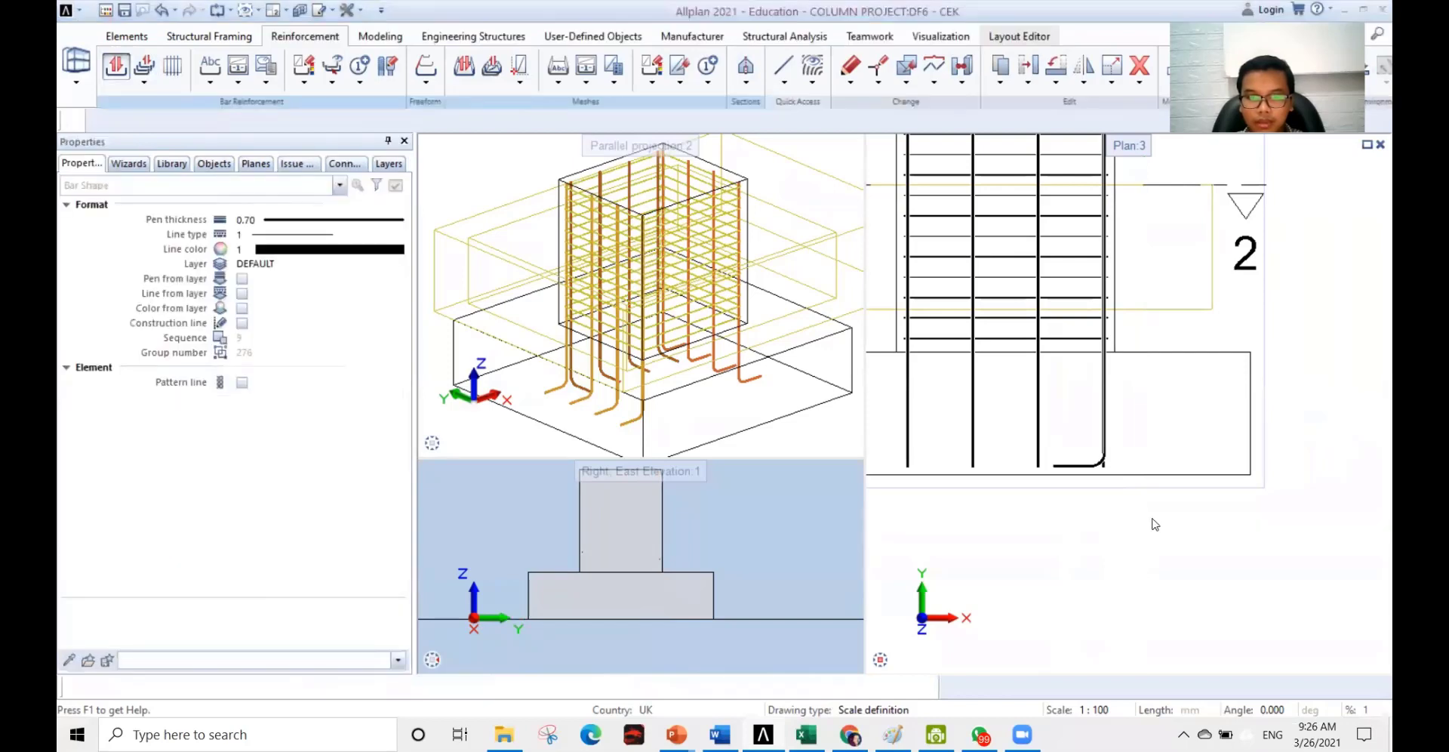
{"action": "key", "text": "Escape"}
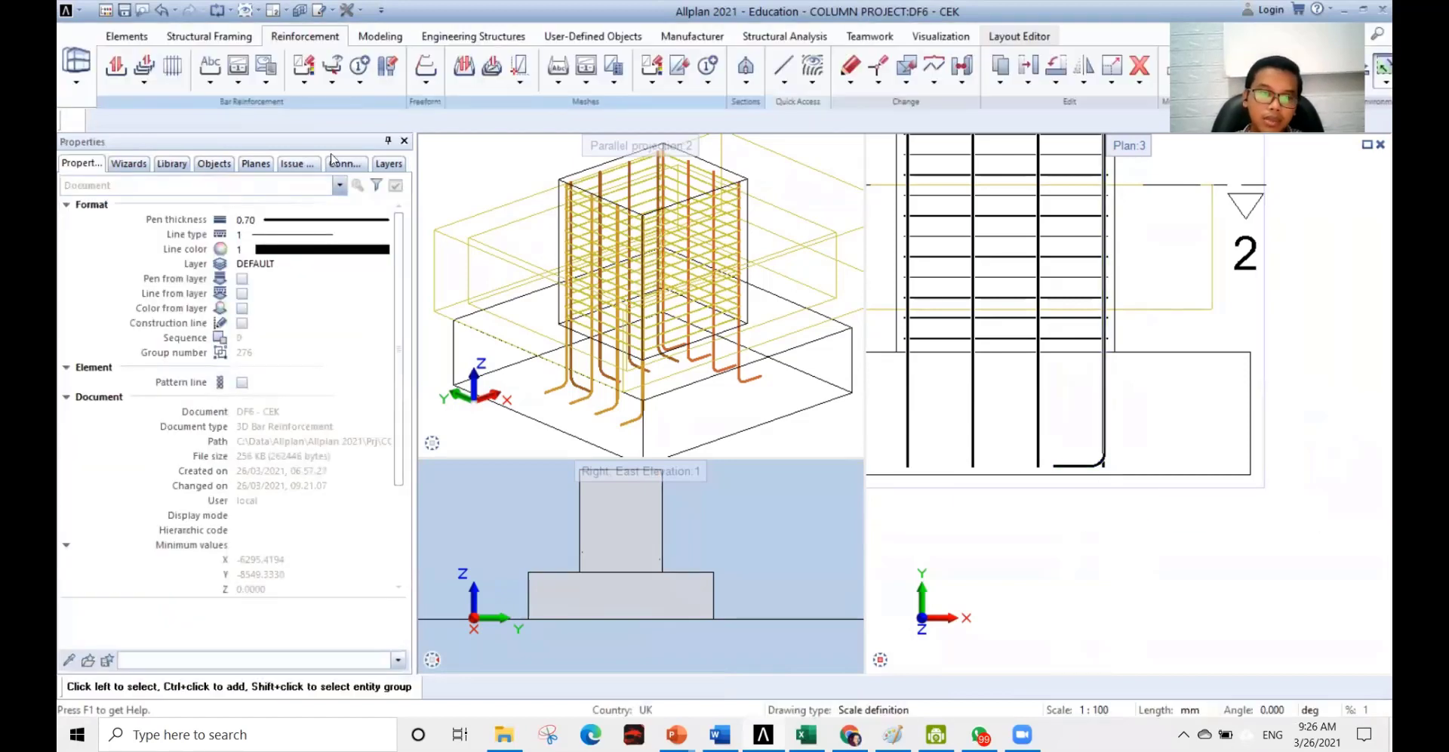
- Modify the hook angle of the newly placed bars to 90° at the hook end in the East elevation
{"action": "left_click", "coordinate": [305, 83]}
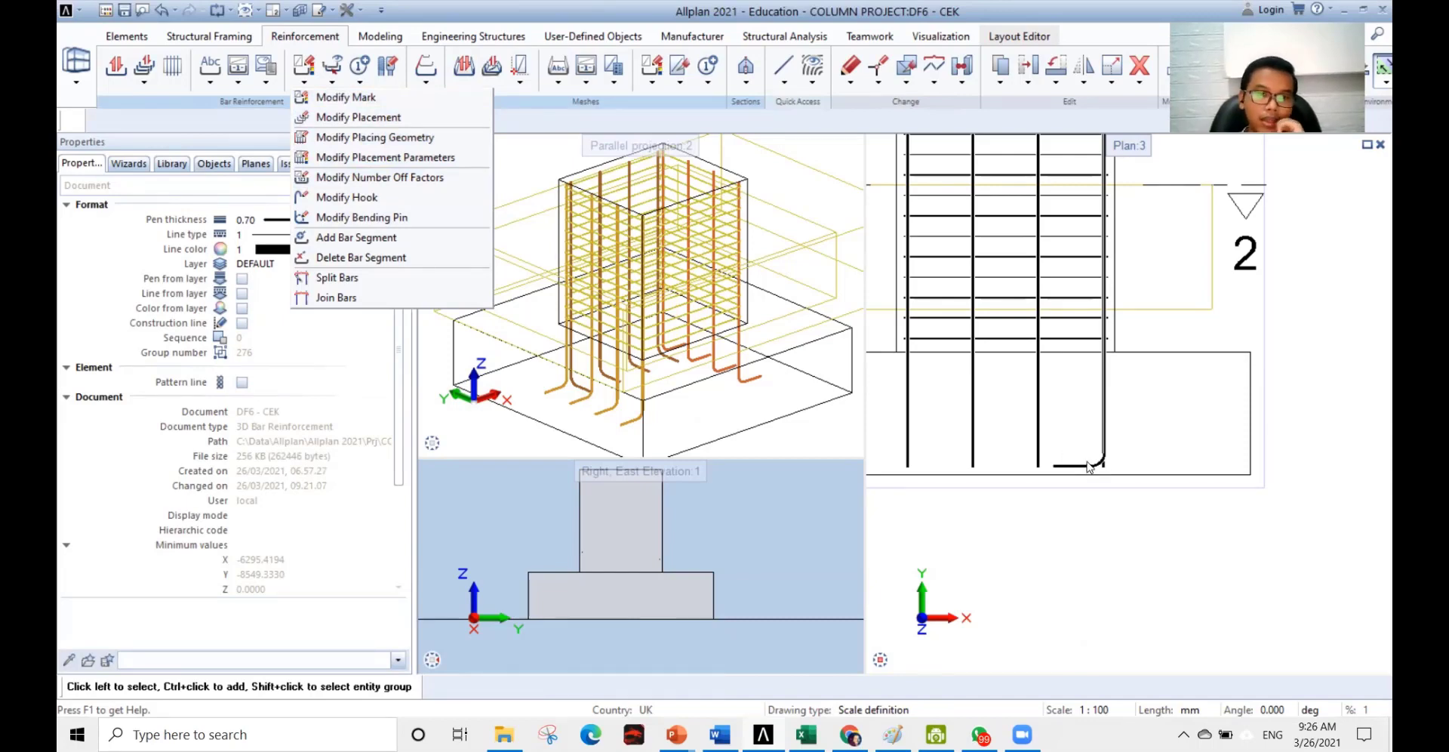
{"action": "left_click", "coordinate": [354, 197]}
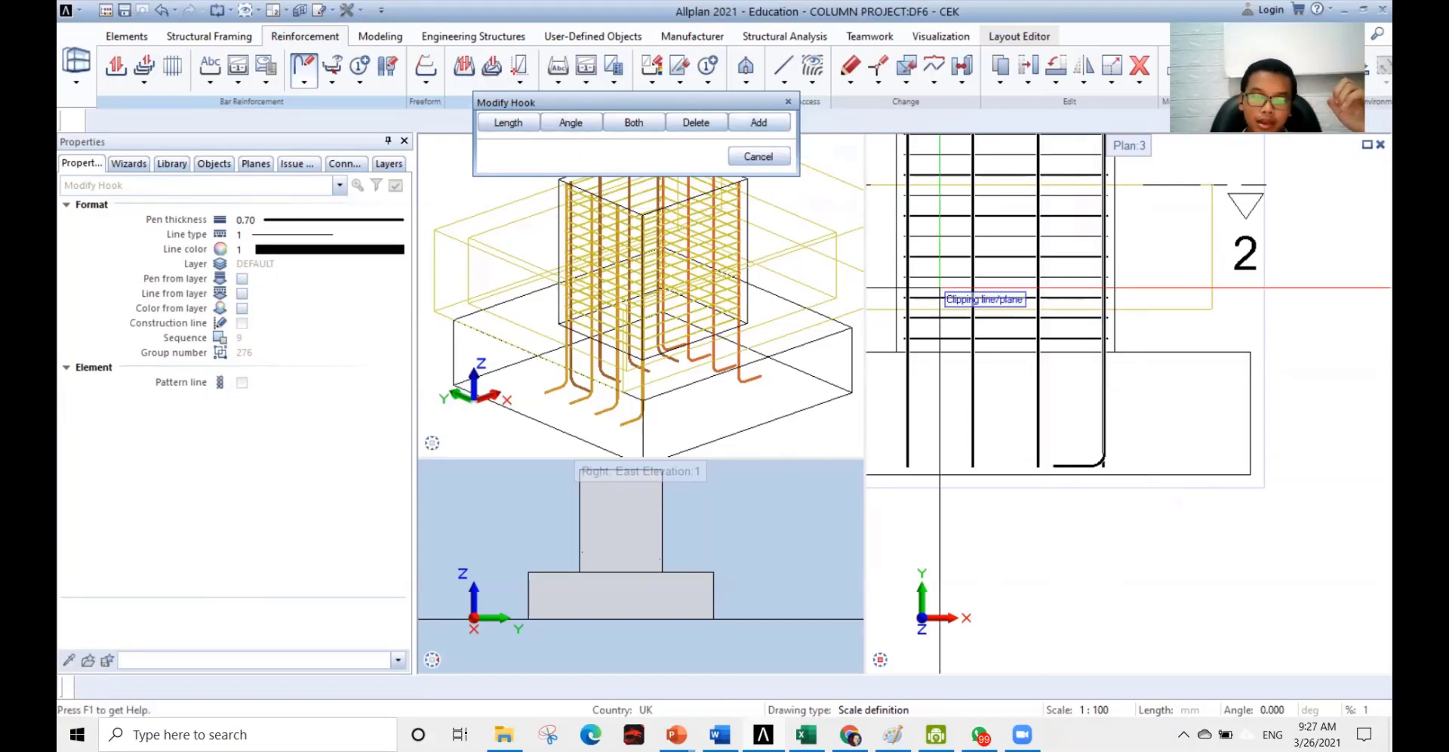
{"action": "scroll", "coordinate": [1063, 466], "scroll_direction": "up", "scroll_amount": 2}
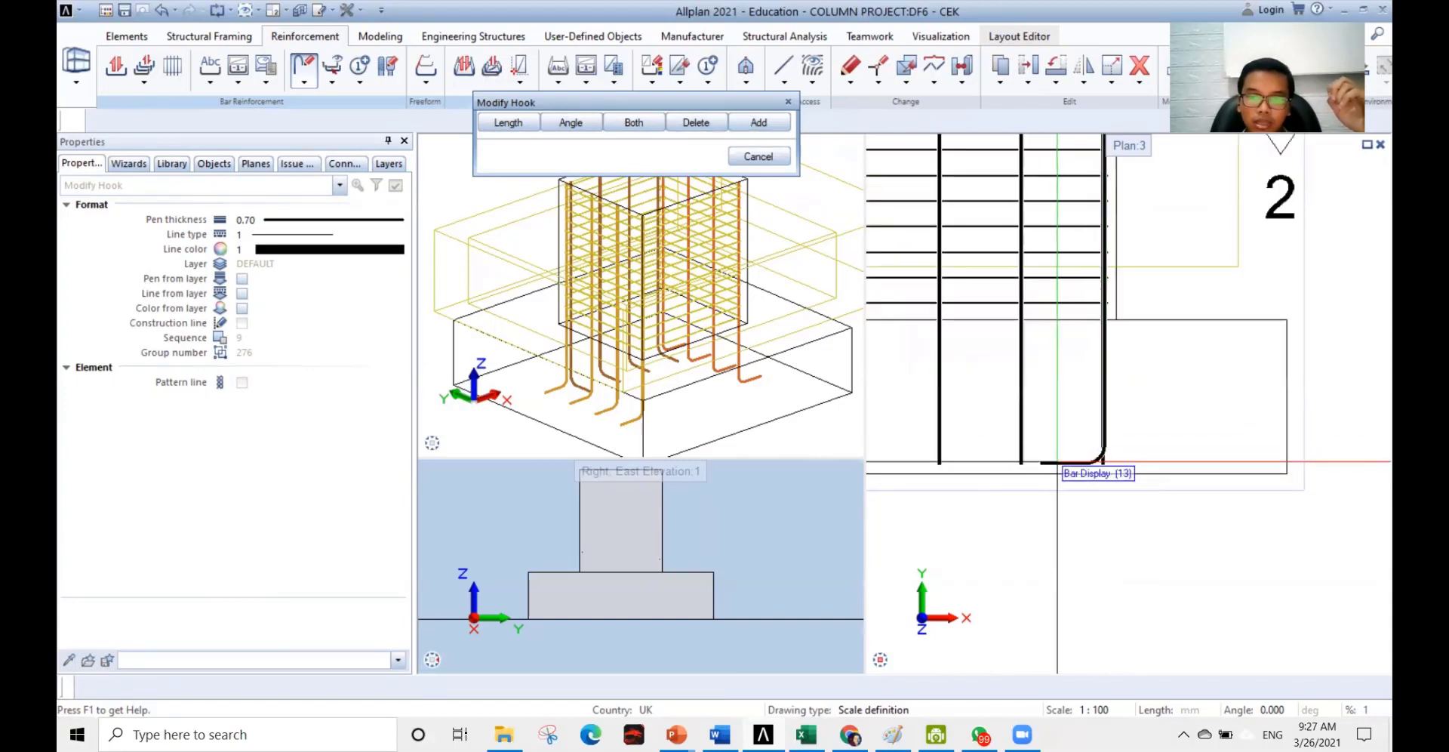
{"action": "left_click", "coordinate": [581, 123]}
{"action": "scroll", "coordinate": [1073, 468], "scroll_direction": "up", "scroll_amount": 3}
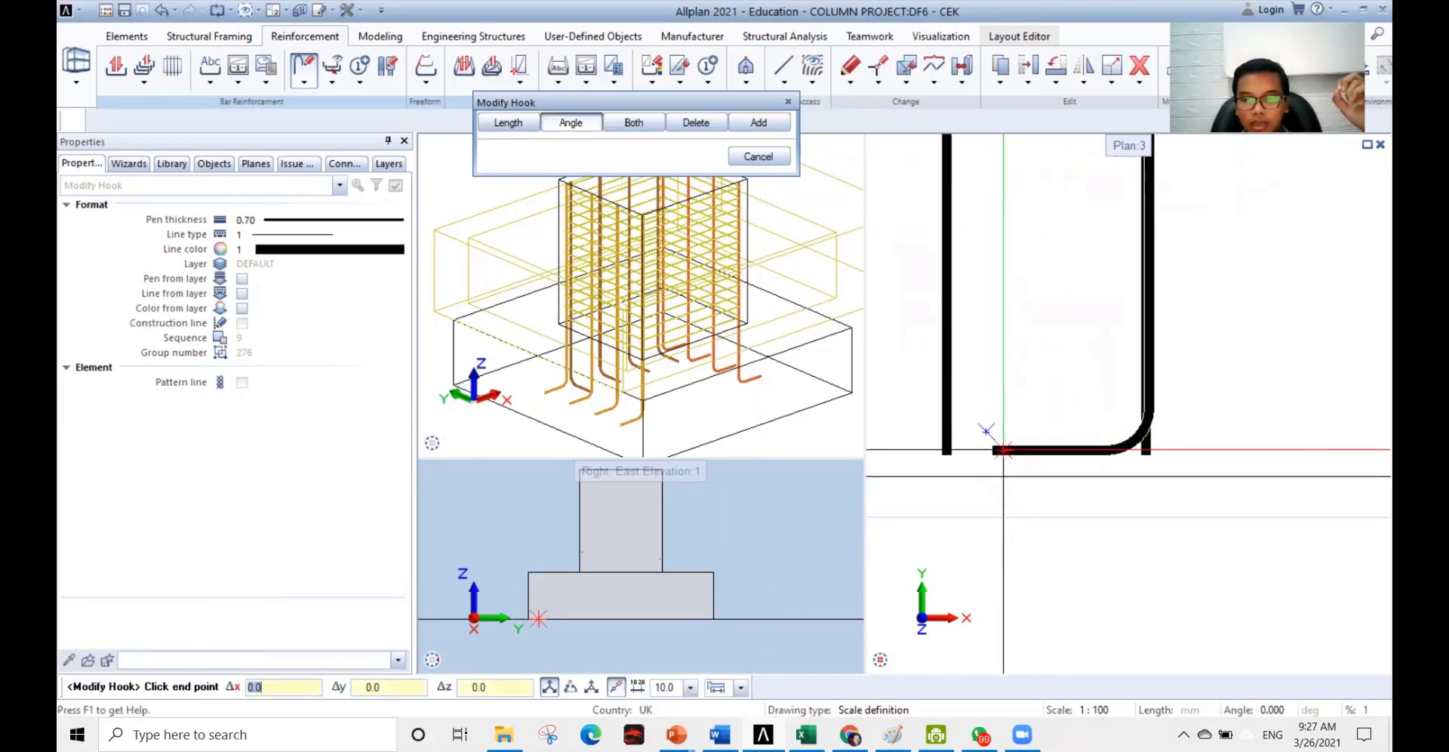
{"action": "left_click", "coordinate": [1003, 450]}
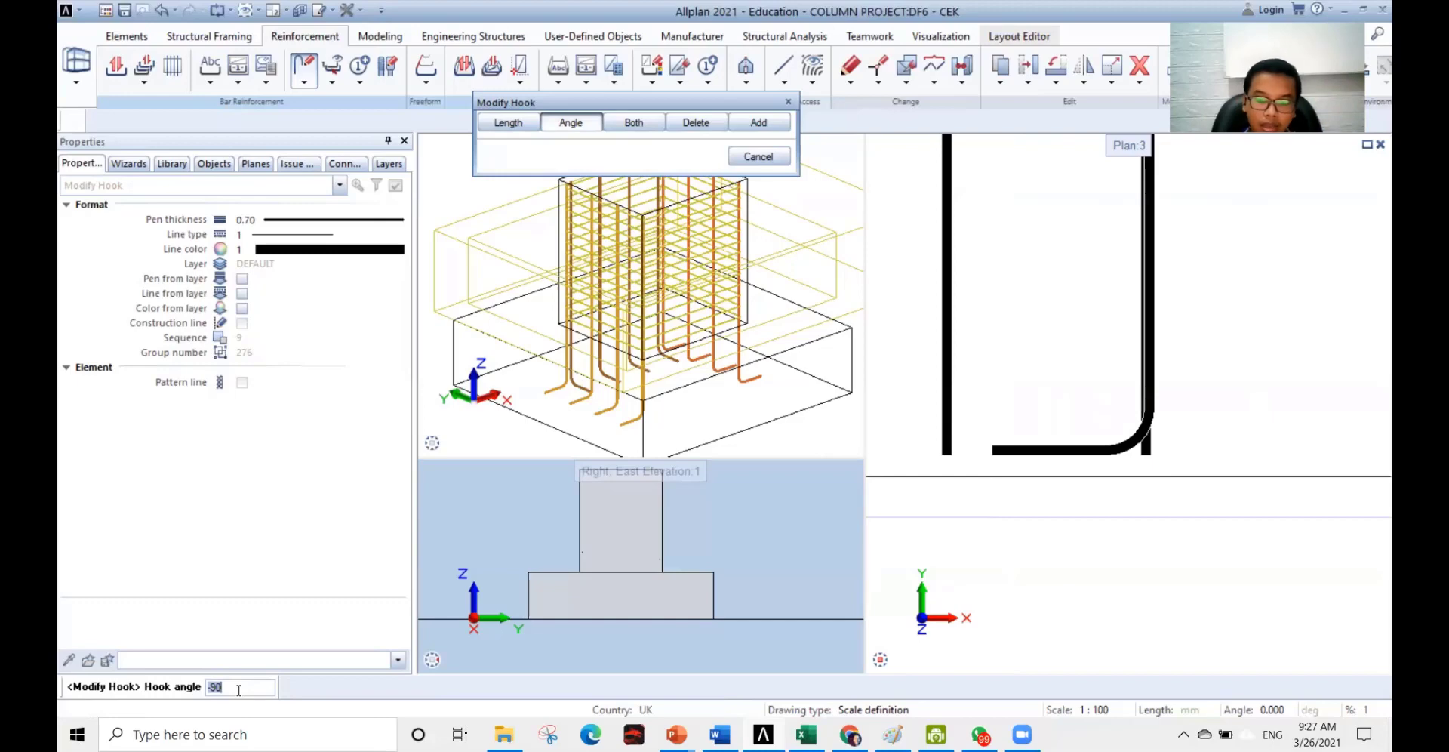
{"action": "key", "text": "BackSpace"}
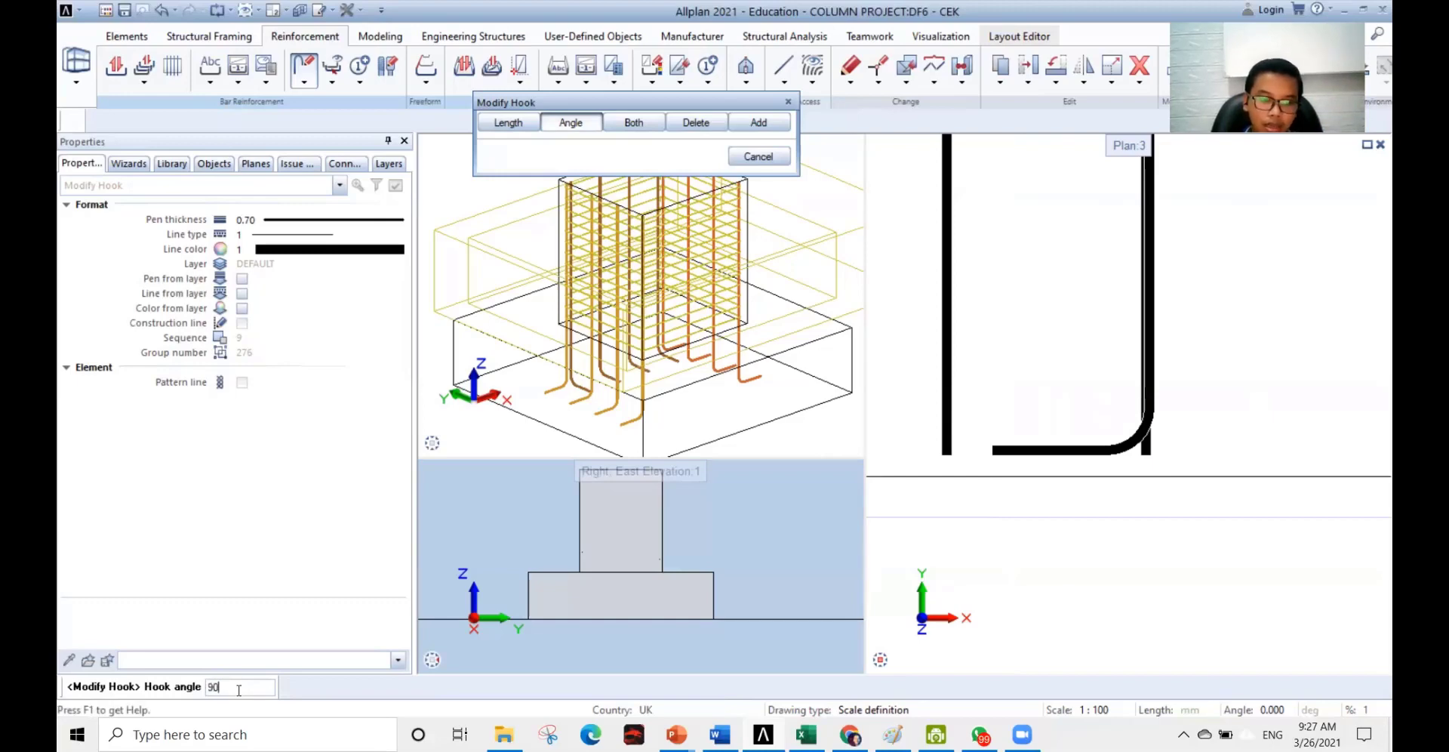
{"action": "key", "text": "Return"}
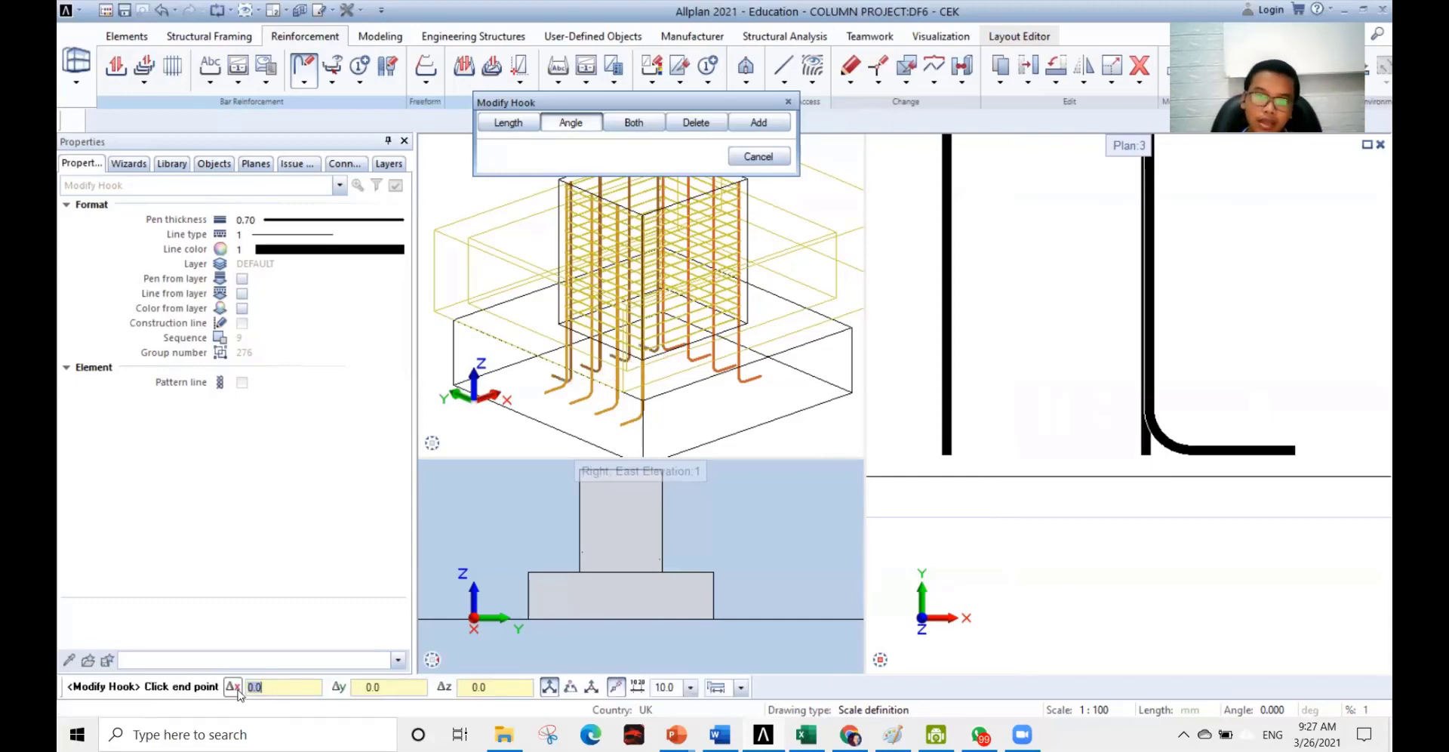
{"action": "left_click", "coordinate": [778, 161]}
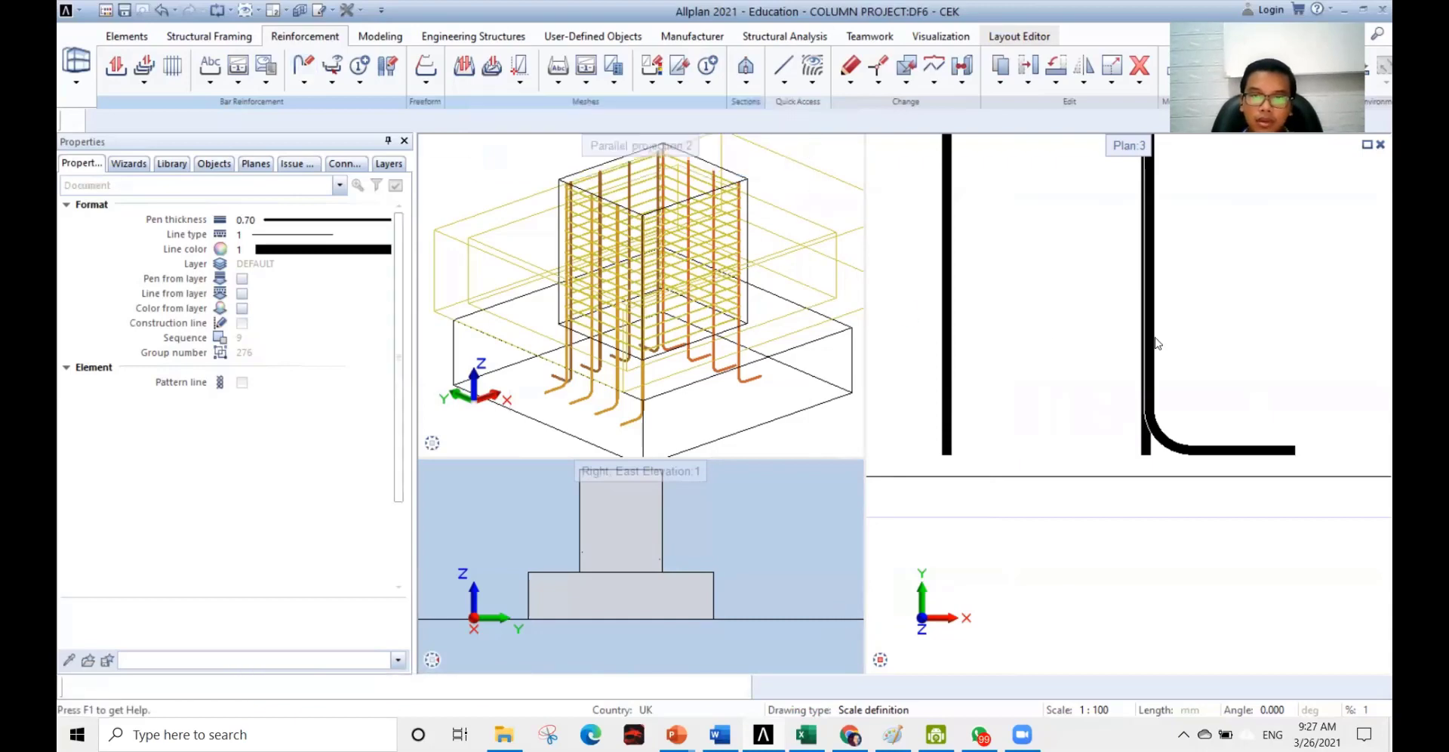
- Start a new freeform bar shape for the next column side and set its end hook angle to -90°
{"action": "scroll", "coordinate": [1152, 355], "scroll_direction": "down", "scroll_amount": 5}
{"action": "scroll", "coordinate": [1152, 362], "scroll_direction": "down", "scroll_amount": 2}
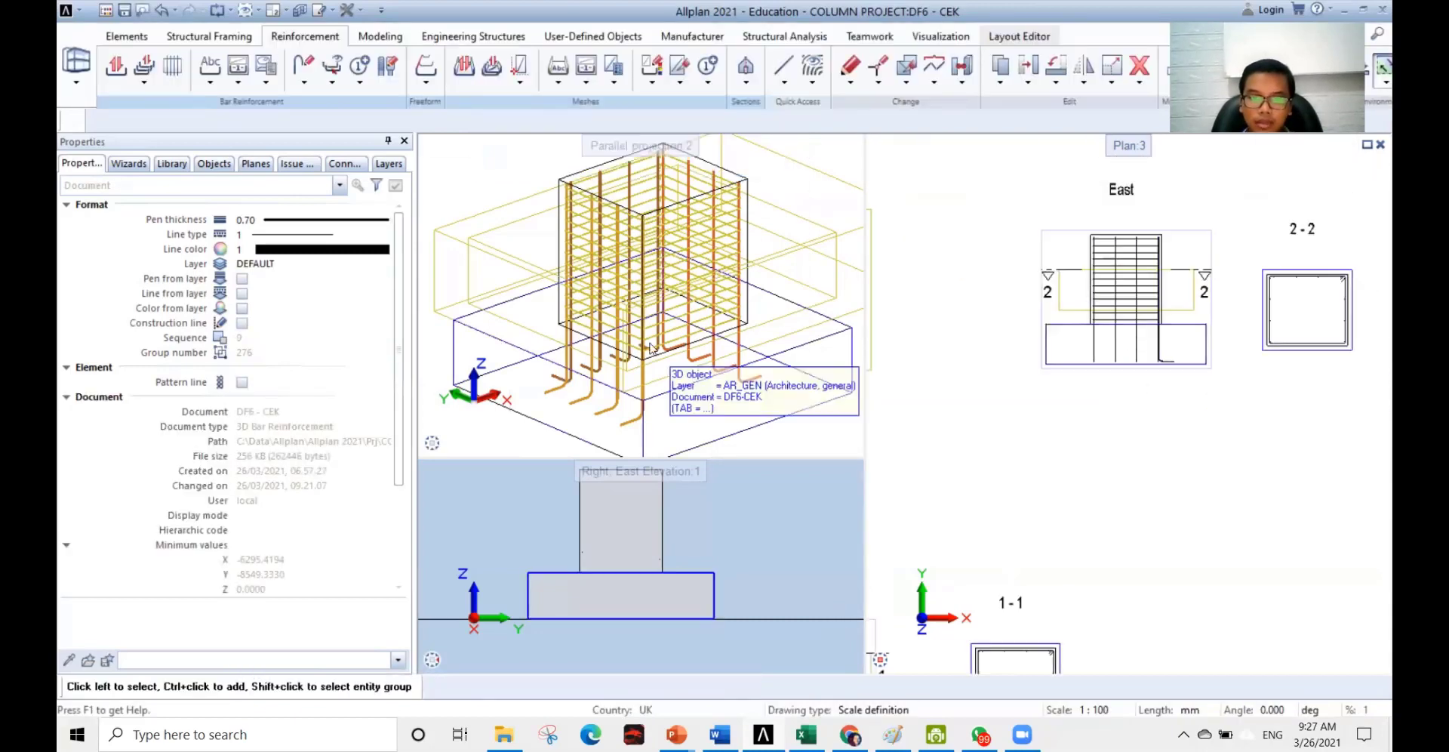
{"action": "scroll", "coordinate": [694, 370], "scroll_direction": "up", "scroll_amount": 3}
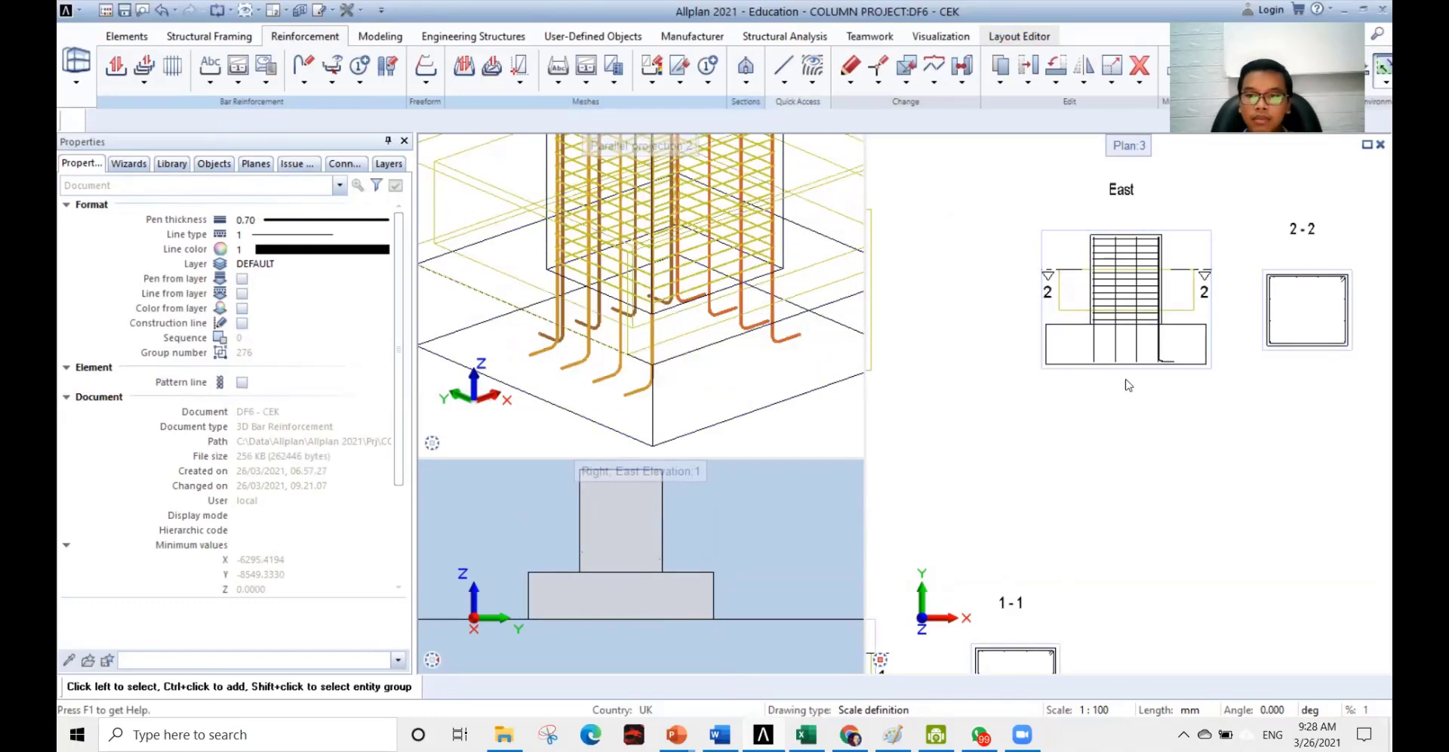
{"action": "scroll", "coordinate": [1111, 305], "scroll_direction": "up", "scroll_amount": 2}
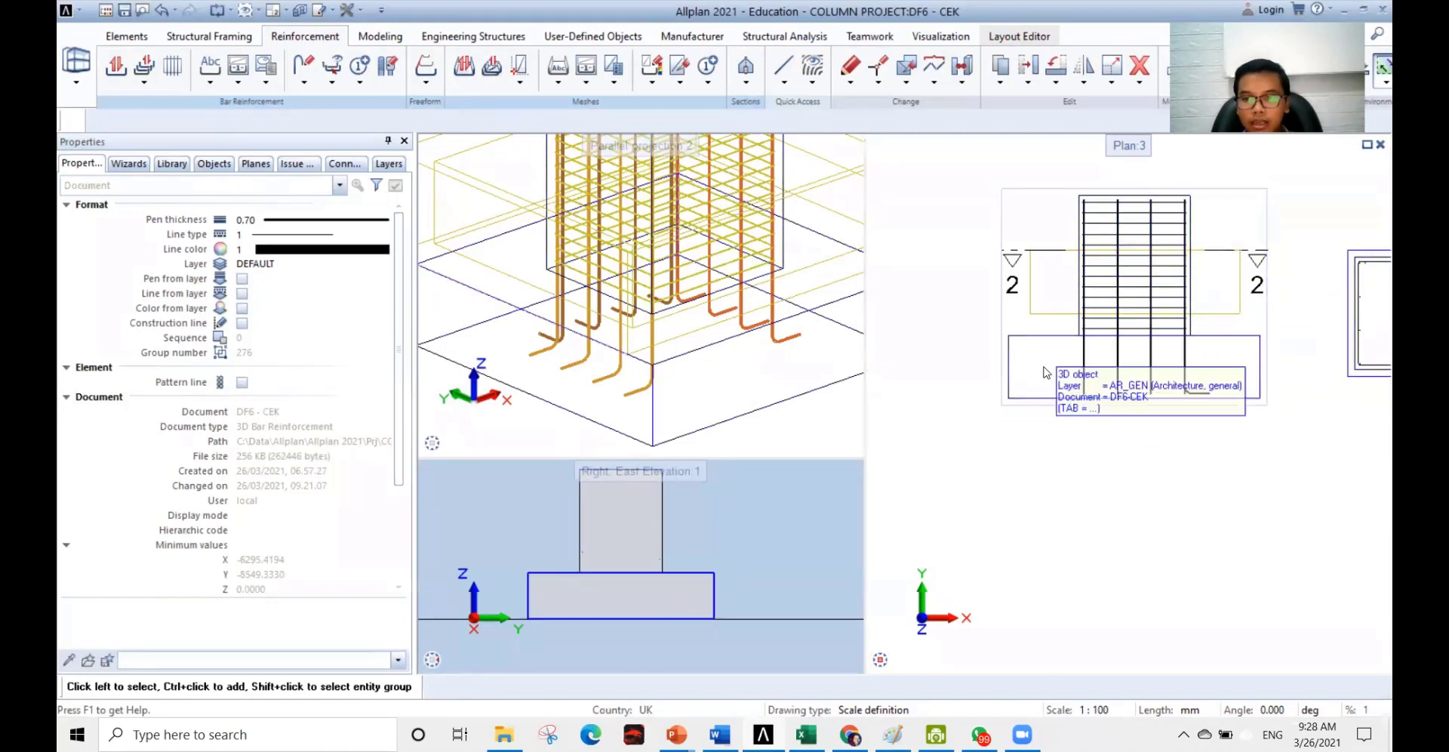
{"action": "left_click", "coordinate": [115, 66]}
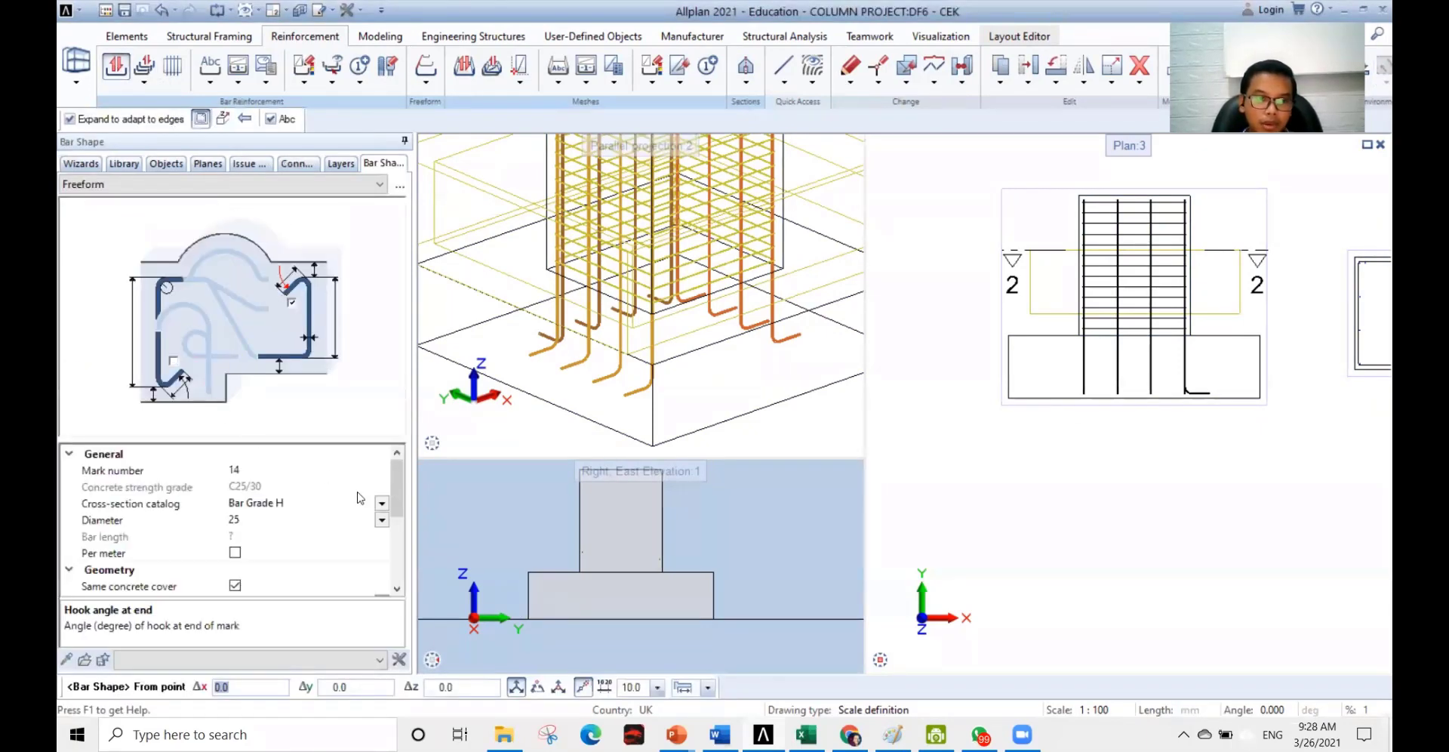
{"action": "left_click_drag", "start_coordinate": [397, 489], "coordinate": [397, 566]}
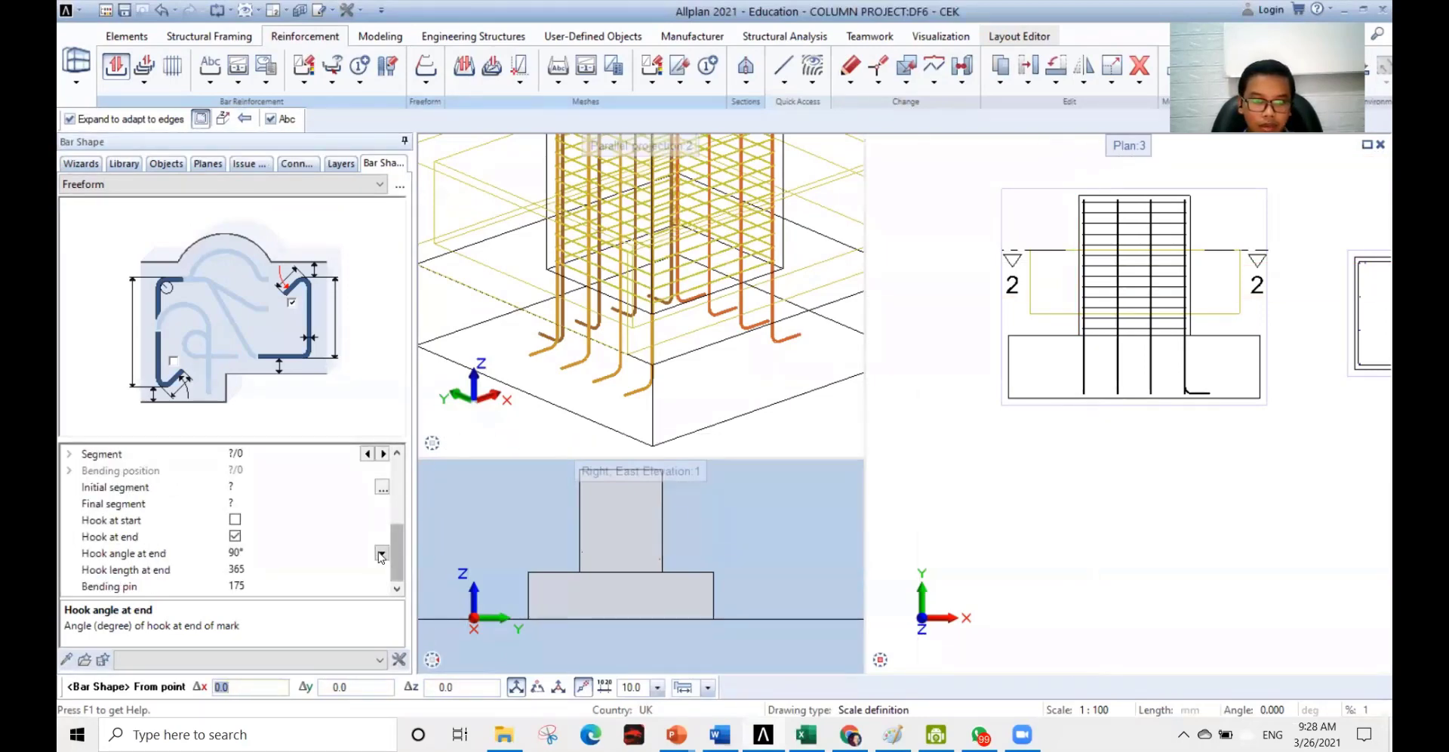
{"action": "left_click", "coordinate": [381, 555]}
{"action": "left_click", "coordinate": [265, 590]}
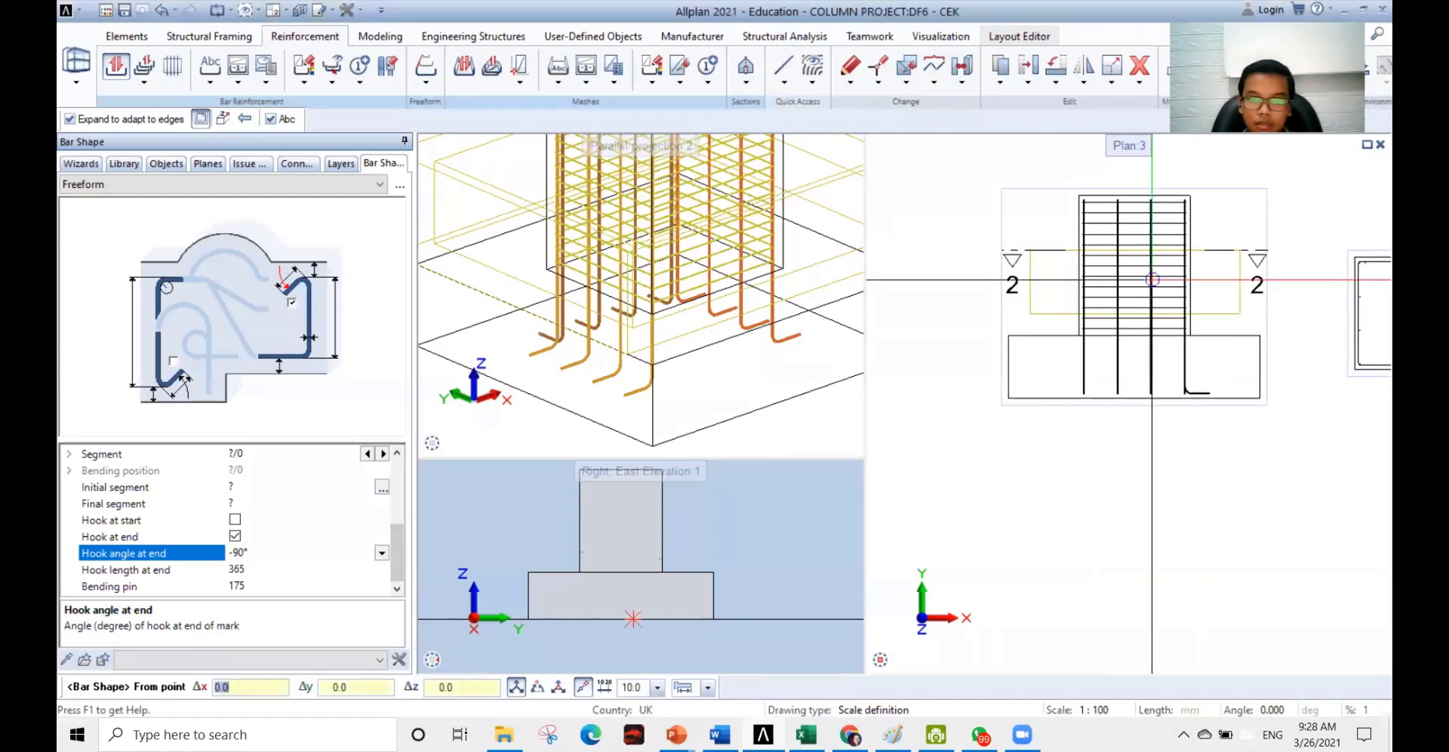
- Draw the hooked vertical bar along the left column edge in the East elevation, from the column top to the footing bottom
{"action": "scroll", "coordinate": [1087, 193], "scroll_direction": "up", "scroll_amount": 4}
{"action": "left_click", "coordinate": [1066, 202]}
{"action": "scroll", "coordinate": [1067, 263], "scroll_direction": "down", "scroll_amount": 4}
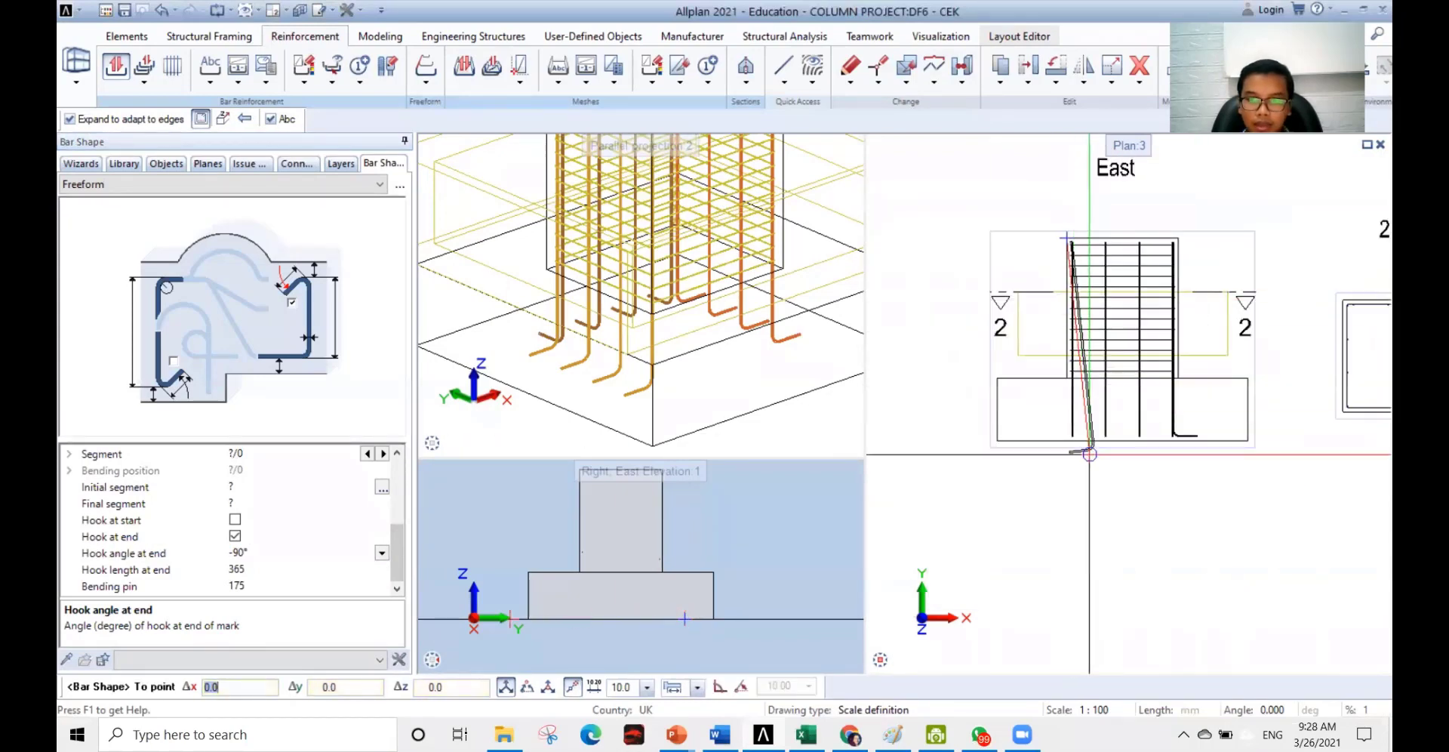
{"action": "scroll", "coordinate": [1089, 454], "scroll_direction": "up", "scroll_amount": 3}
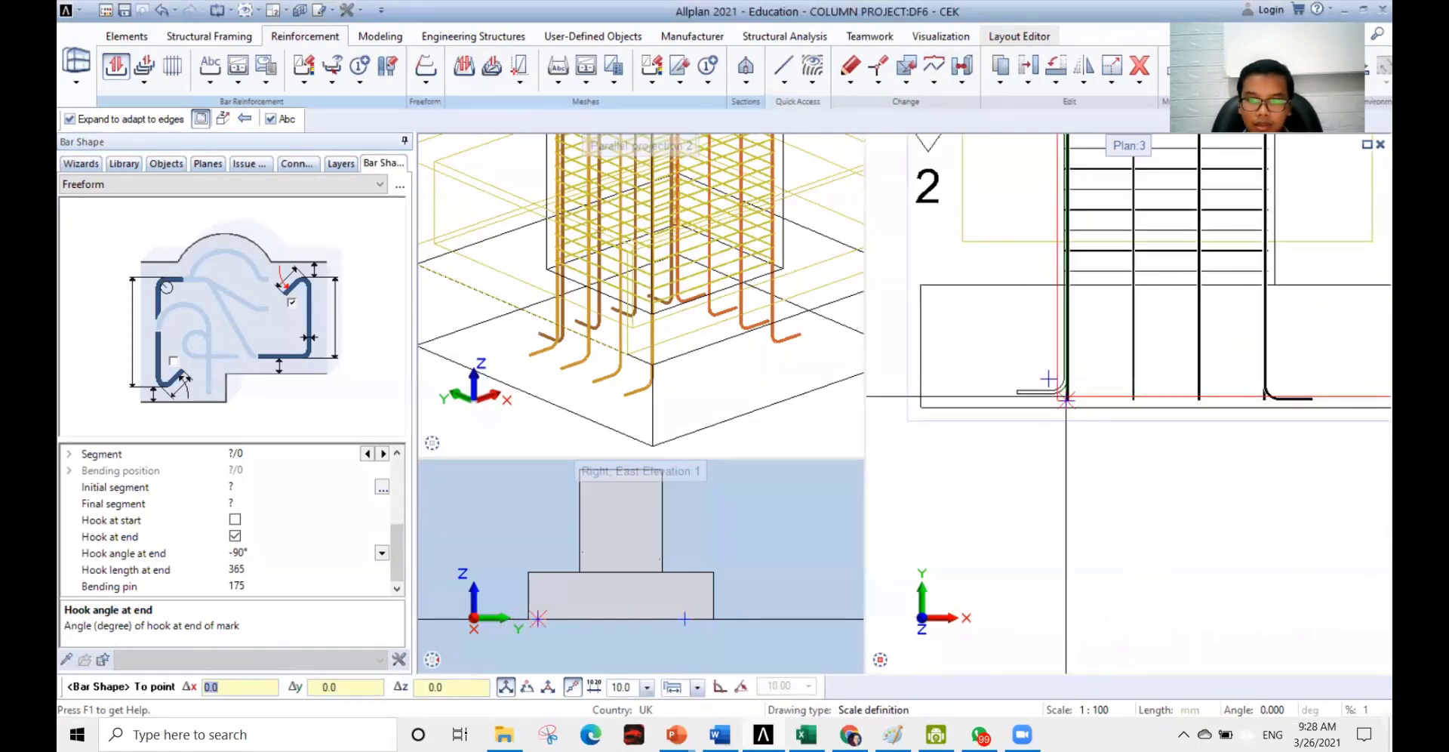
{"action": "scroll", "coordinate": [1064, 402], "scroll_direction": "up", "scroll_amount": 2}
{"action": "left_click", "coordinate": [1065, 415]}
{"action": "key", "text": "Escape"}
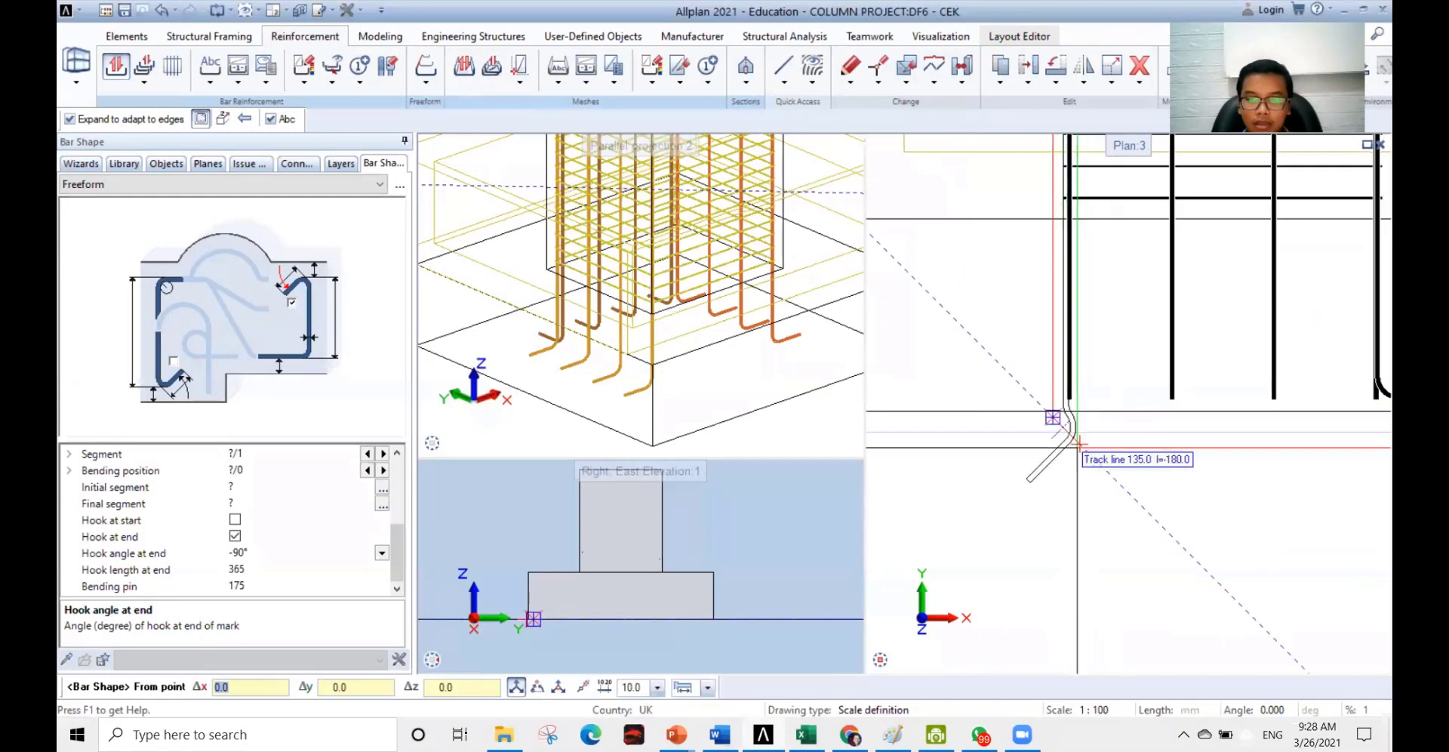
{"action": "key", "text": "Escape"}
- Finish the bar shape and skip its label to continue with bar placement
{"action": "scroll", "coordinate": [1079, 423], "scroll_direction": "down", "scroll_amount": 4}
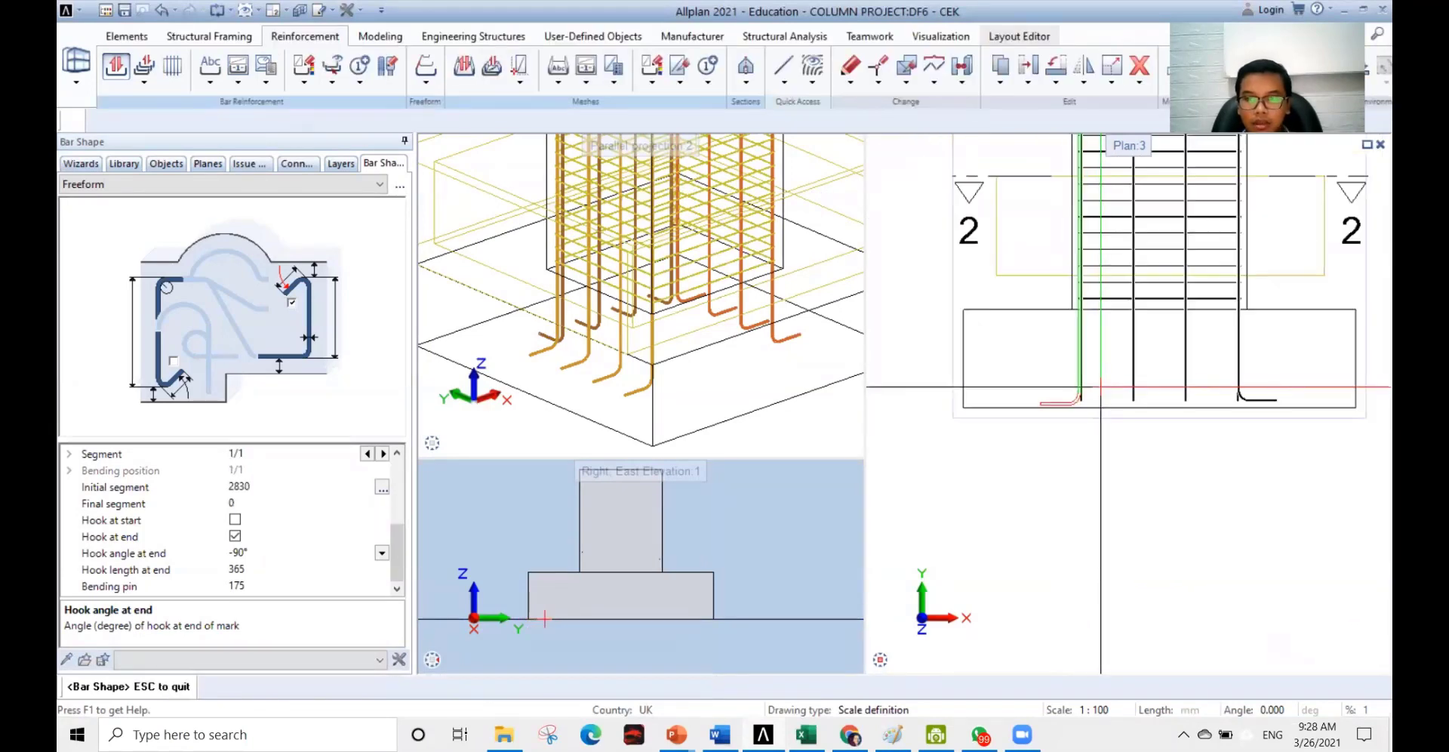
{"action": "middle_click_drag", "start_coordinate": [1098, 381], "coordinate": [1087, 510]}
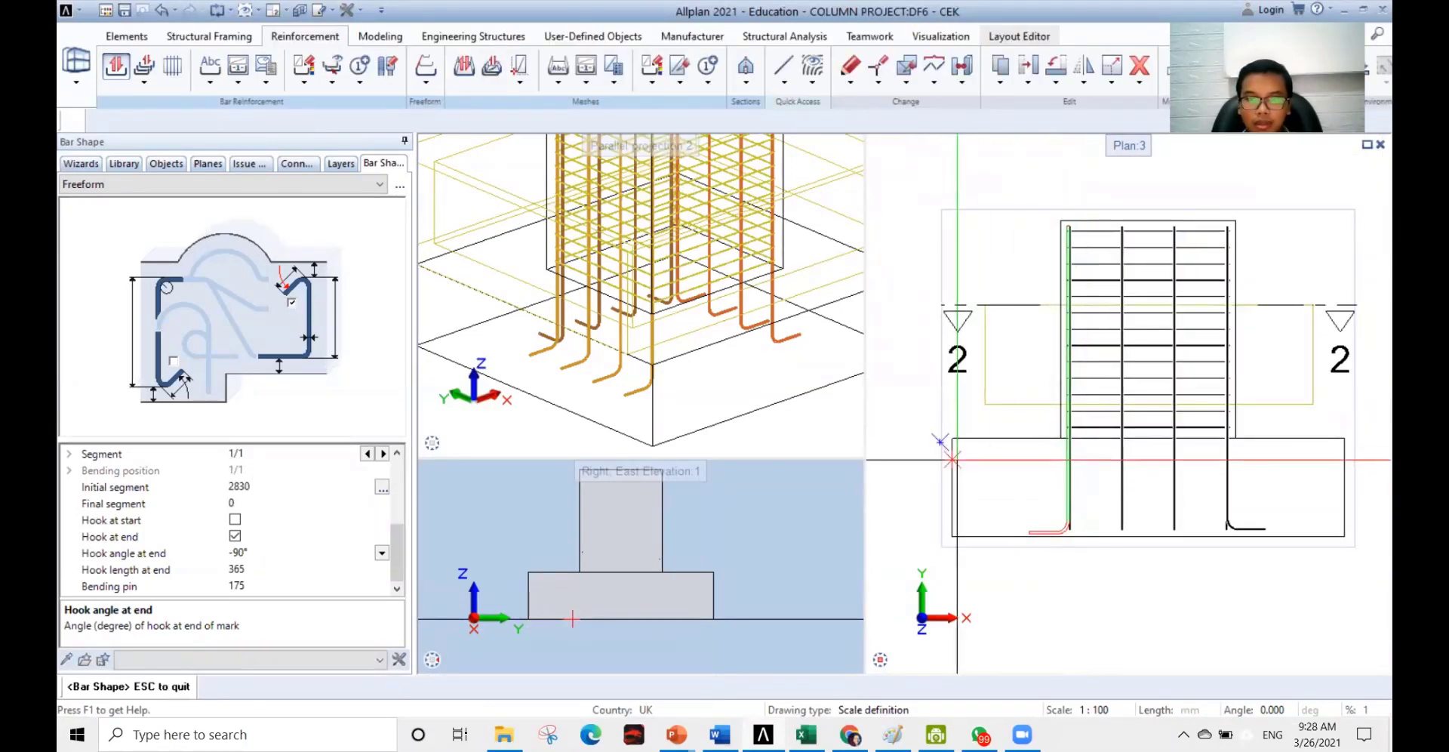
{"action": "scroll", "coordinate": [950, 430], "scroll_direction": "down", "scroll_amount": 3}
{"action": "key", "text": "Escape"}
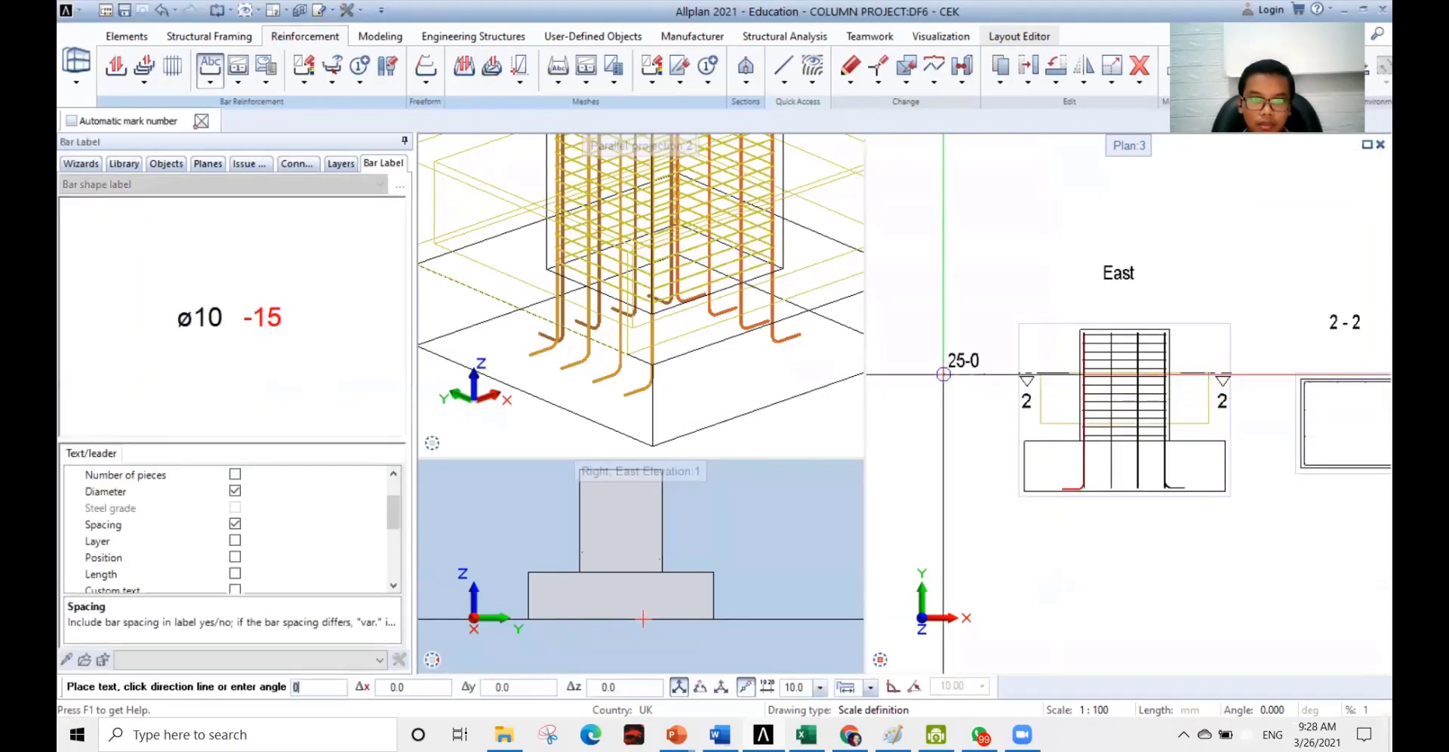
{"action": "key", "text": "Escape"}
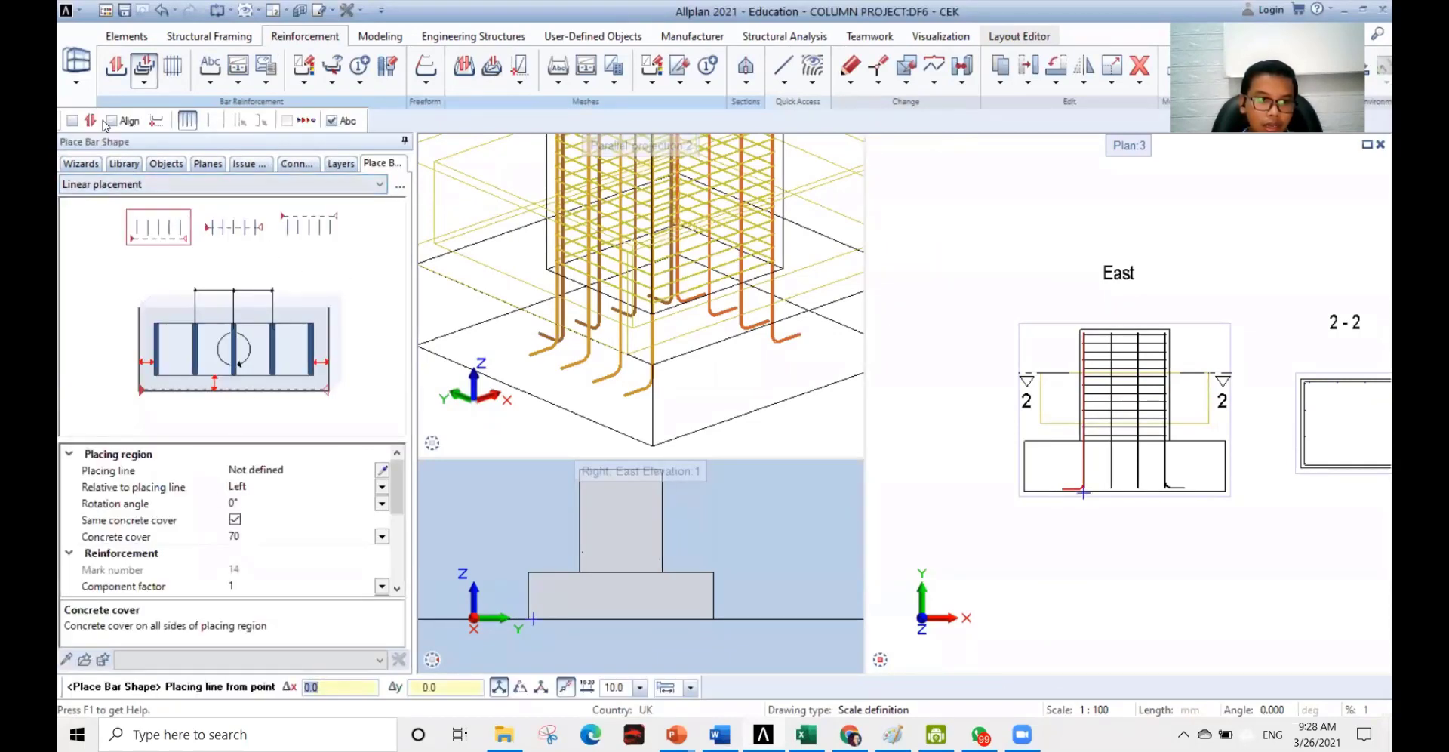
- Place the four hooked bars along the lower stirrup segment in section 2-2 with a concrete cover of 70
{"action": "left_click", "coordinate": [157, 121]}
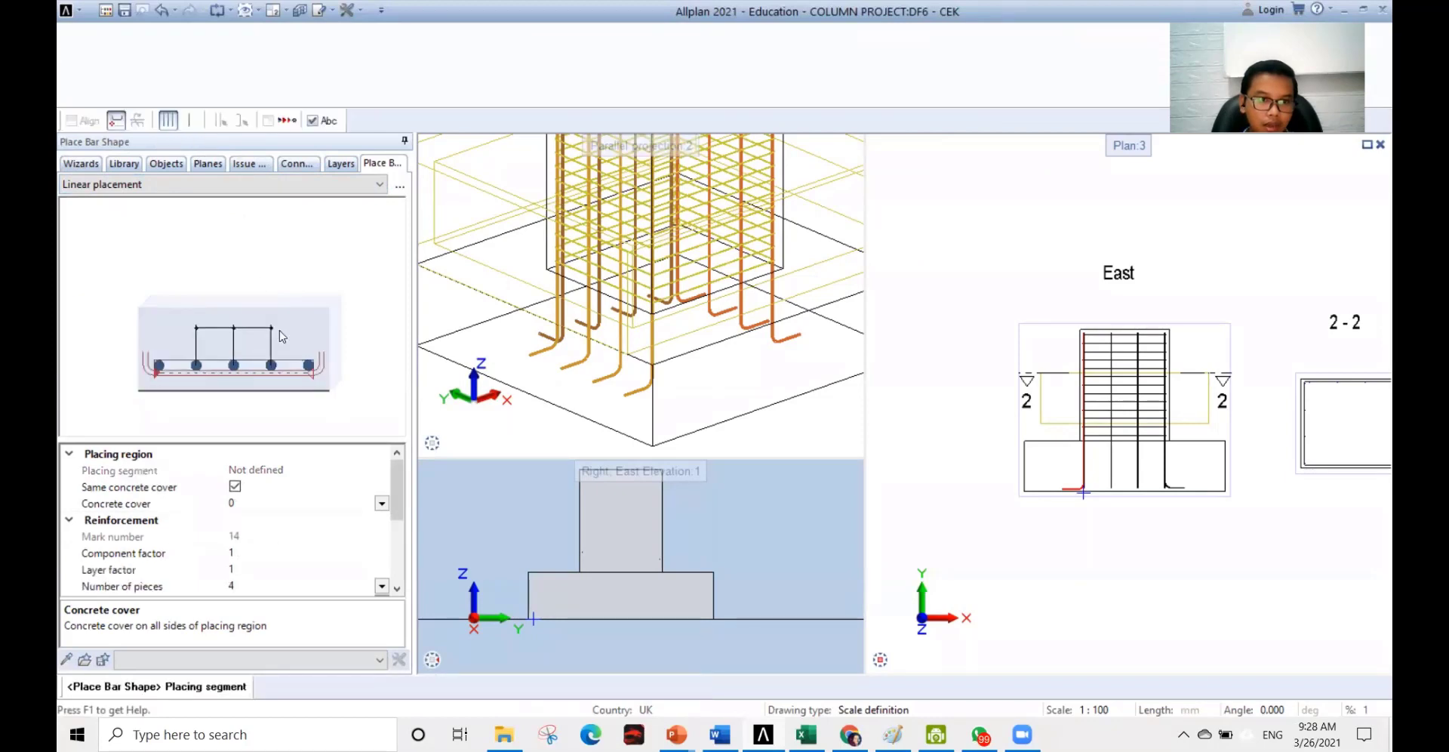
{"action": "left_click", "coordinate": [265, 504]}
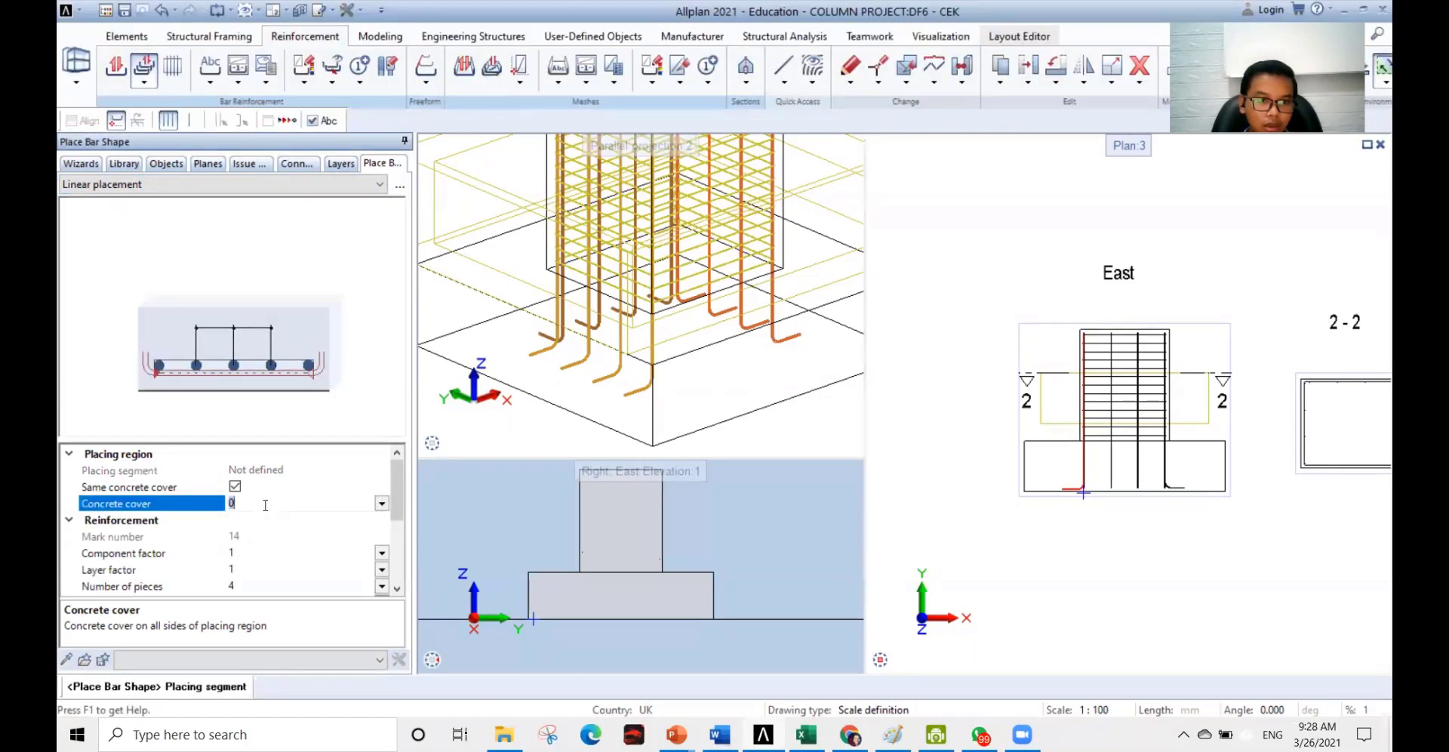
{"action": "key", "text": "BackSpace"}
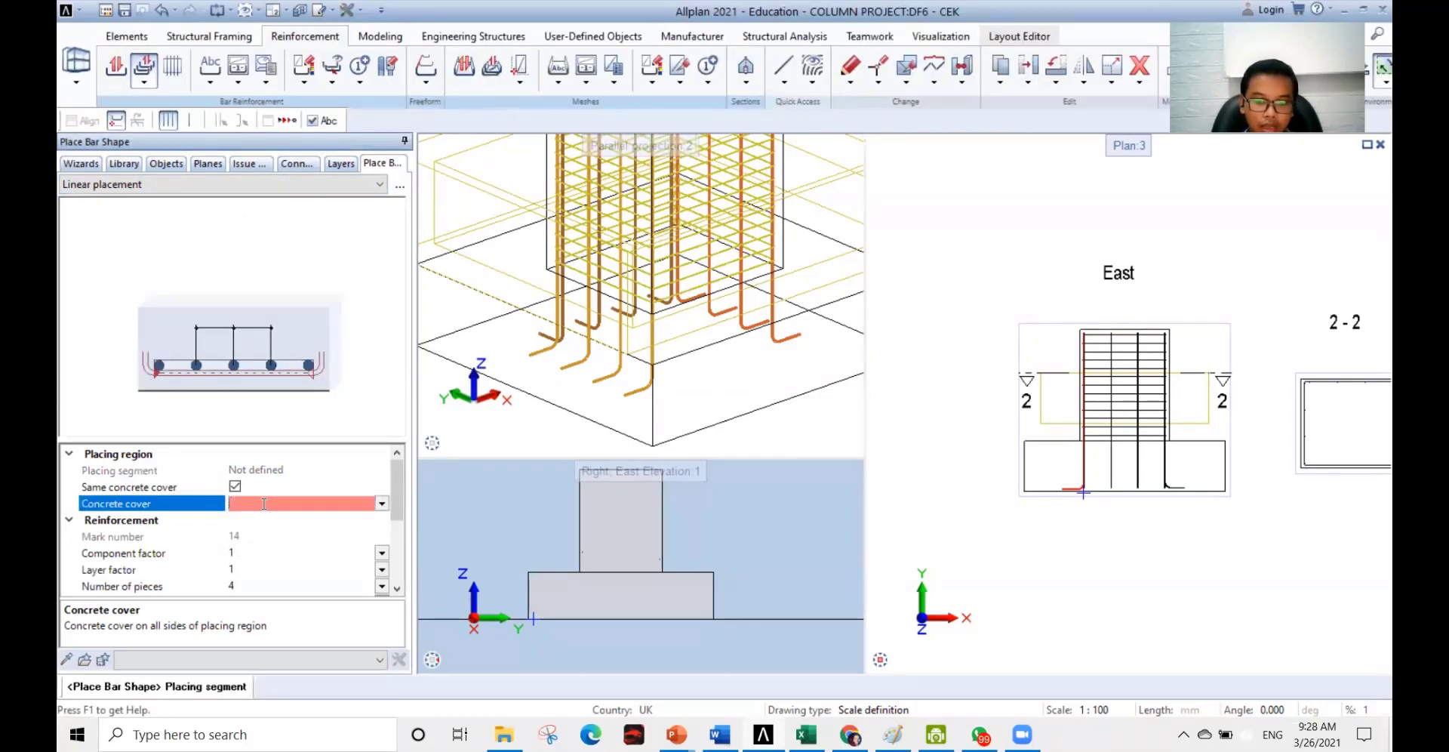
{"action": "type", "text": "70"}
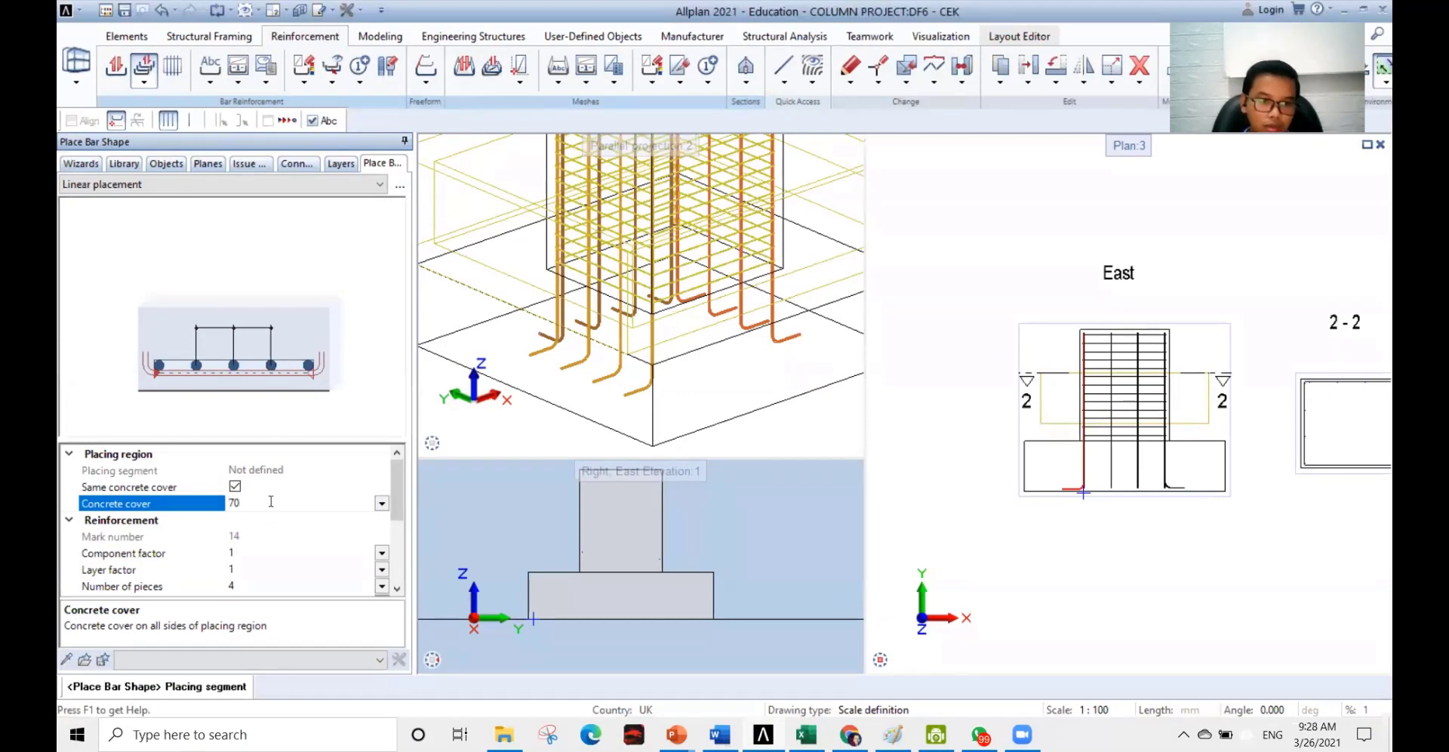
{"action": "scroll", "coordinate": [264, 513], "scroll_direction": "down", "scroll_amount": 2}
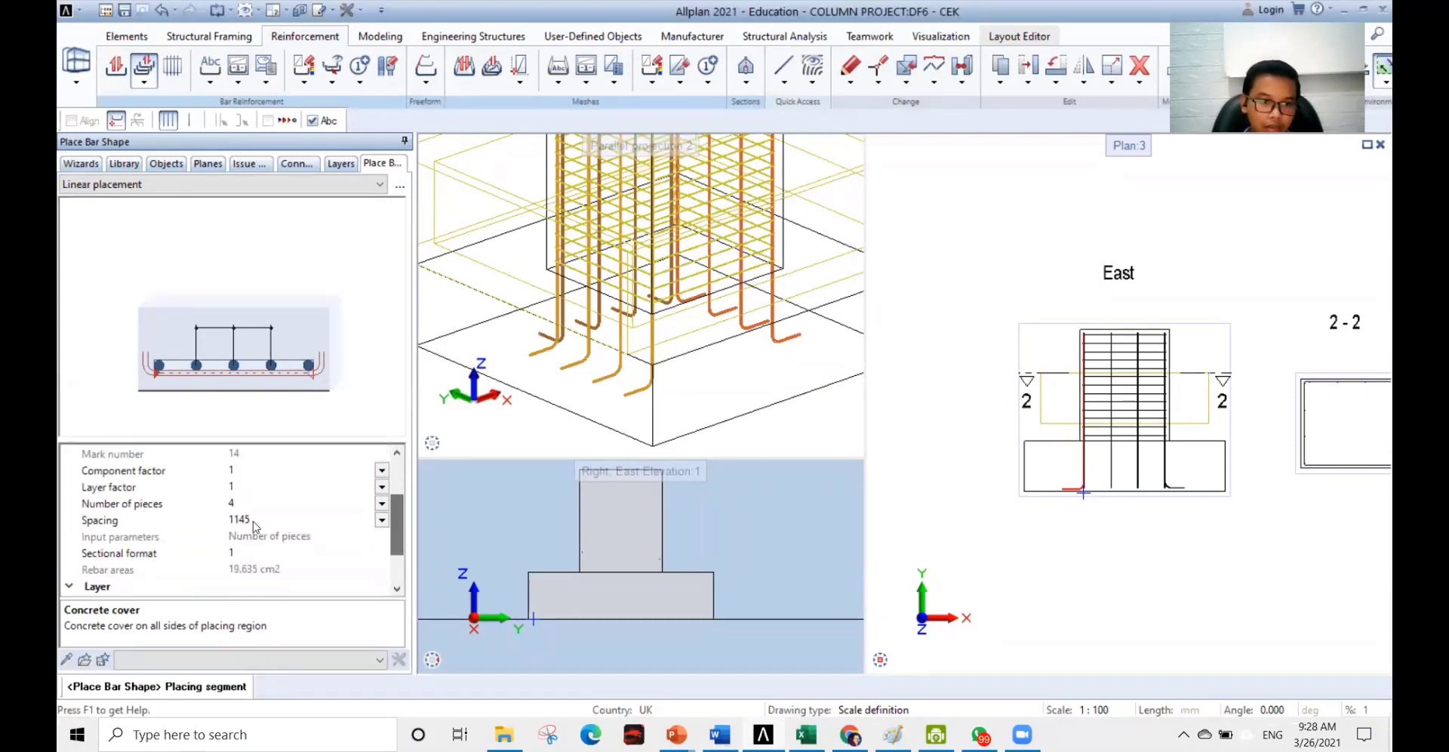
{"action": "scroll", "coordinate": [1044, 439], "scroll_direction": "down", "scroll_amount": 3}
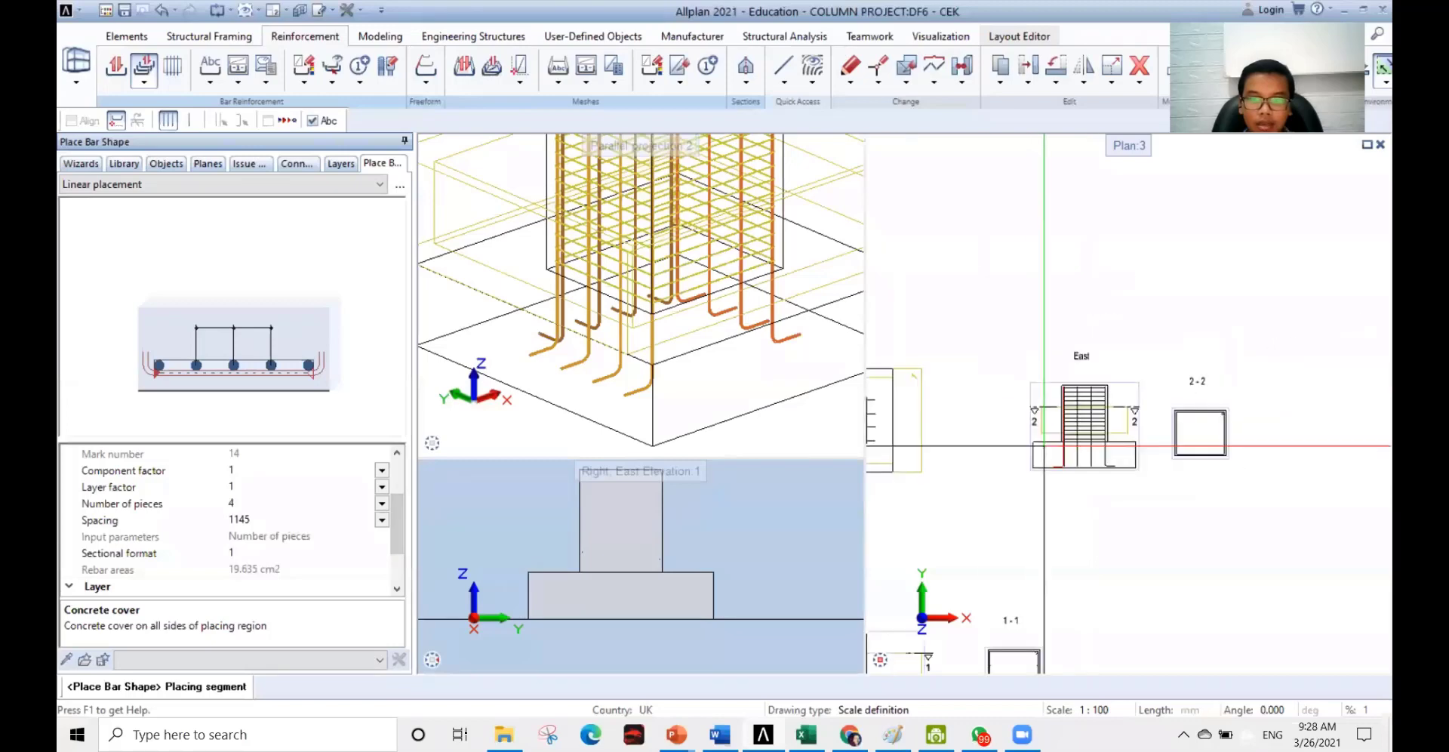
{"action": "scroll", "coordinate": [1265, 429], "scroll_direction": "up", "scroll_amount": 6}
{"action": "scroll", "coordinate": [1109, 500], "scroll_direction": "up", "scroll_amount": 4}
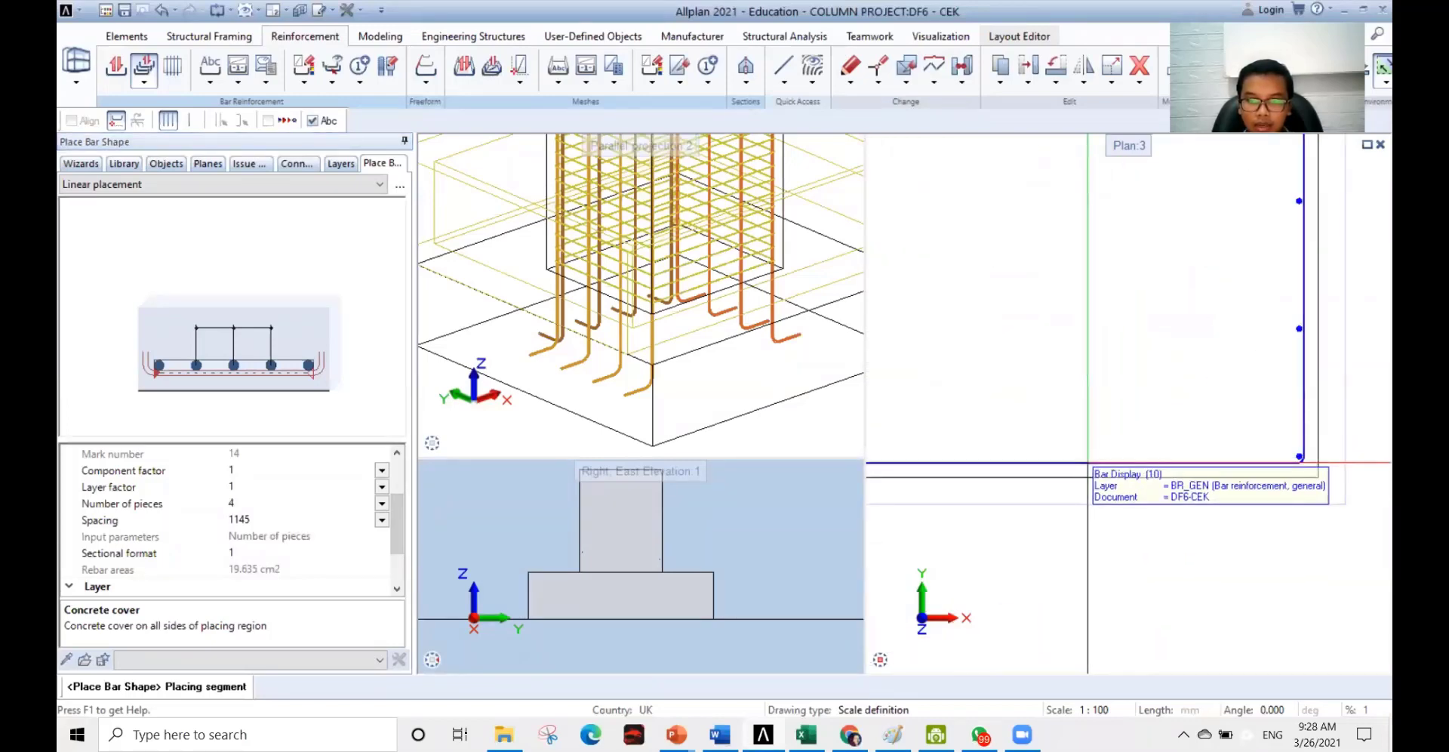
{"action": "left_click", "coordinate": [1088, 462]}
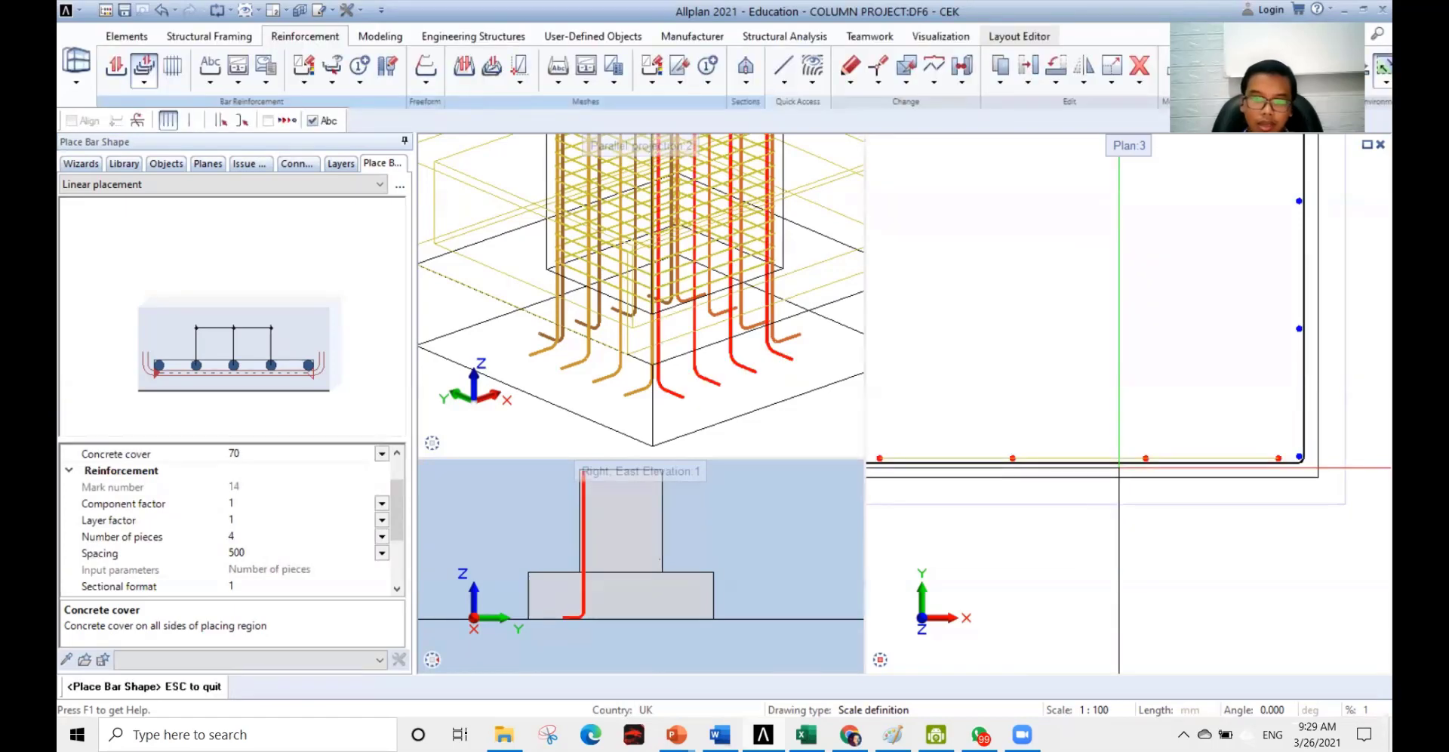
- Enlarge the parallel projection view and examine the hooked bars placed on all four column sides
{"action": "scroll", "coordinate": [1119, 467], "scroll_direction": "down", "scroll_amount": 3}
{"action": "scroll", "coordinate": [1203, 483], "scroll_direction": "down", "scroll_amount": 2}
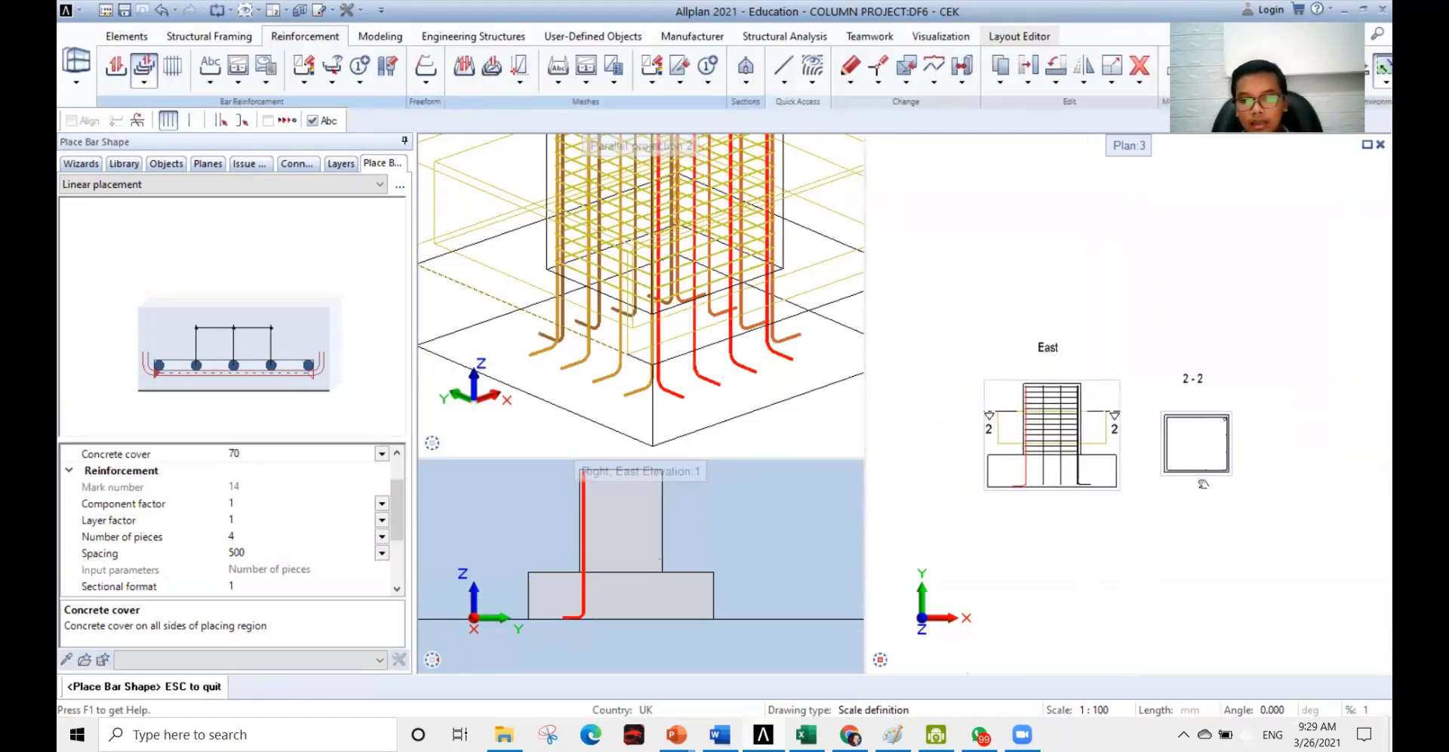
{"action": "scroll", "coordinate": [1203, 483], "scroll_direction": "up", "scroll_amount": 2}
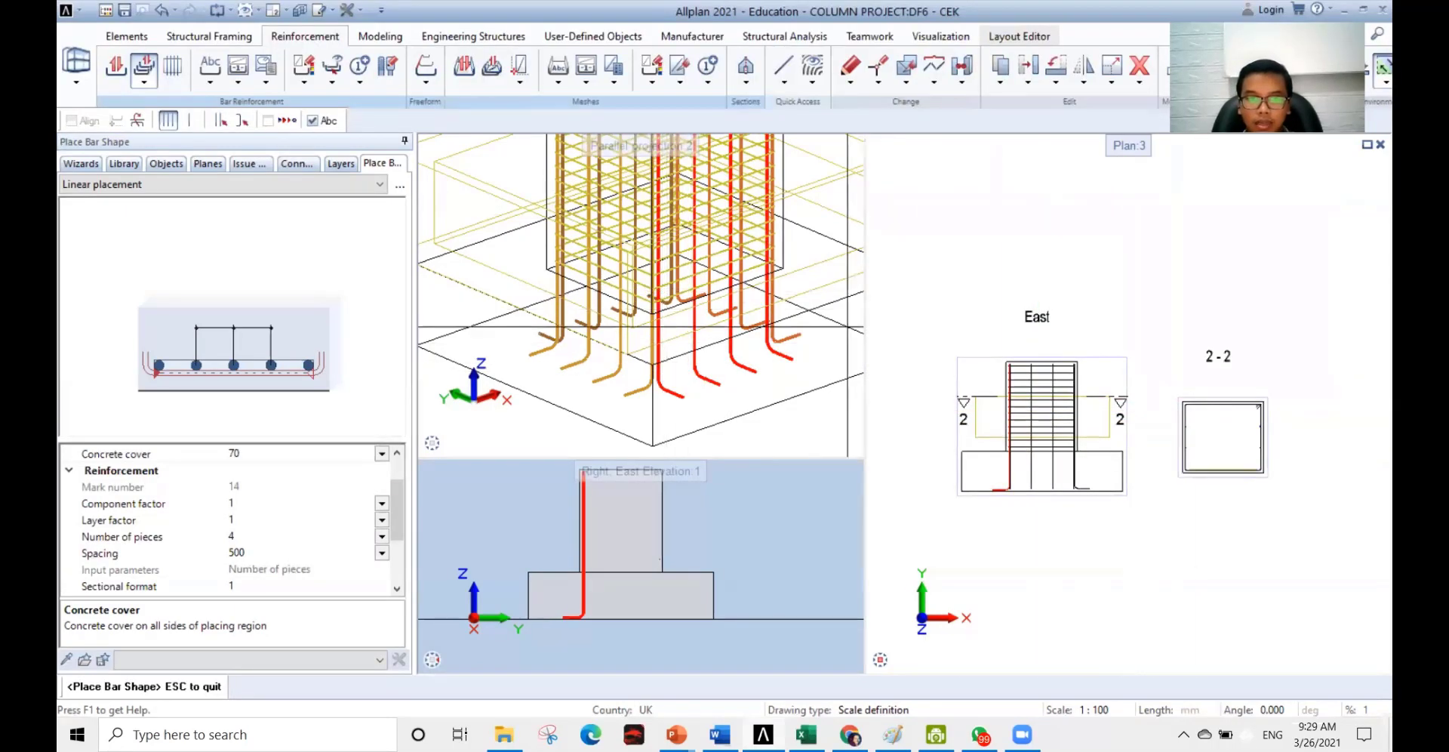
{"action": "left_click_drag", "start_coordinate": [865, 300], "coordinate": [1064, 331]}
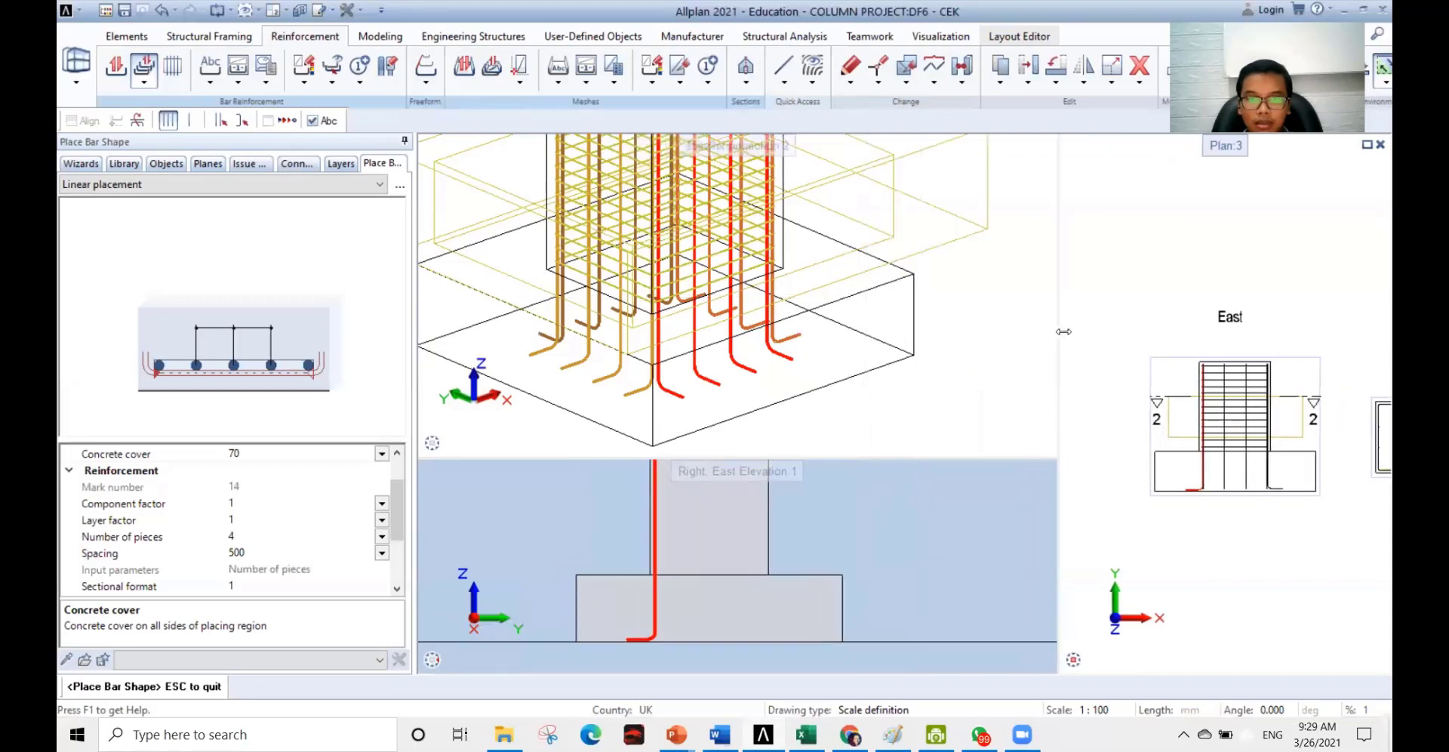
{"action": "scroll", "coordinate": [889, 371], "scroll_direction": "down", "scroll_amount": 3}
{"action": "scroll", "coordinate": [888, 372], "scroll_direction": "up", "scroll_amount": 2}
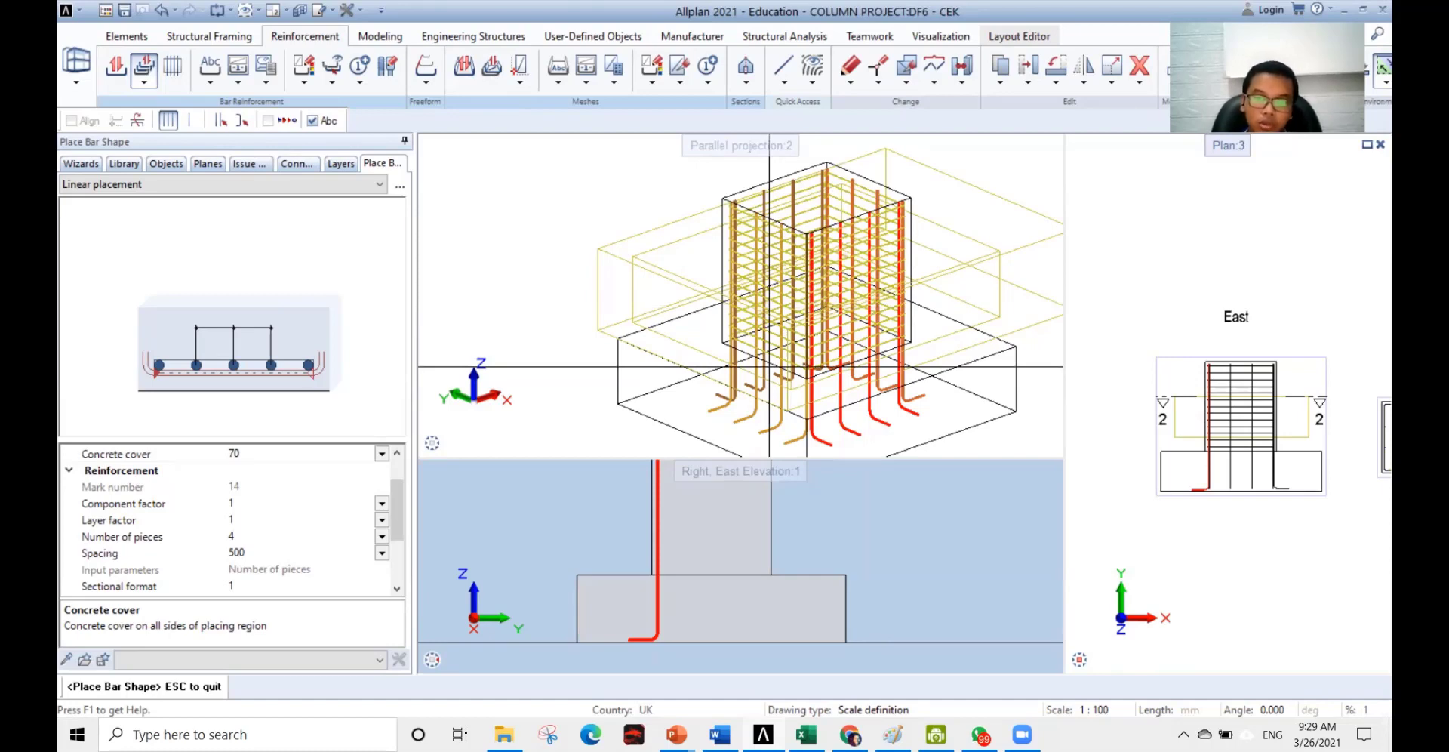
{"action": "scroll", "coordinate": [835, 336], "scroll_direction": "down", "scroll_amount": 3}
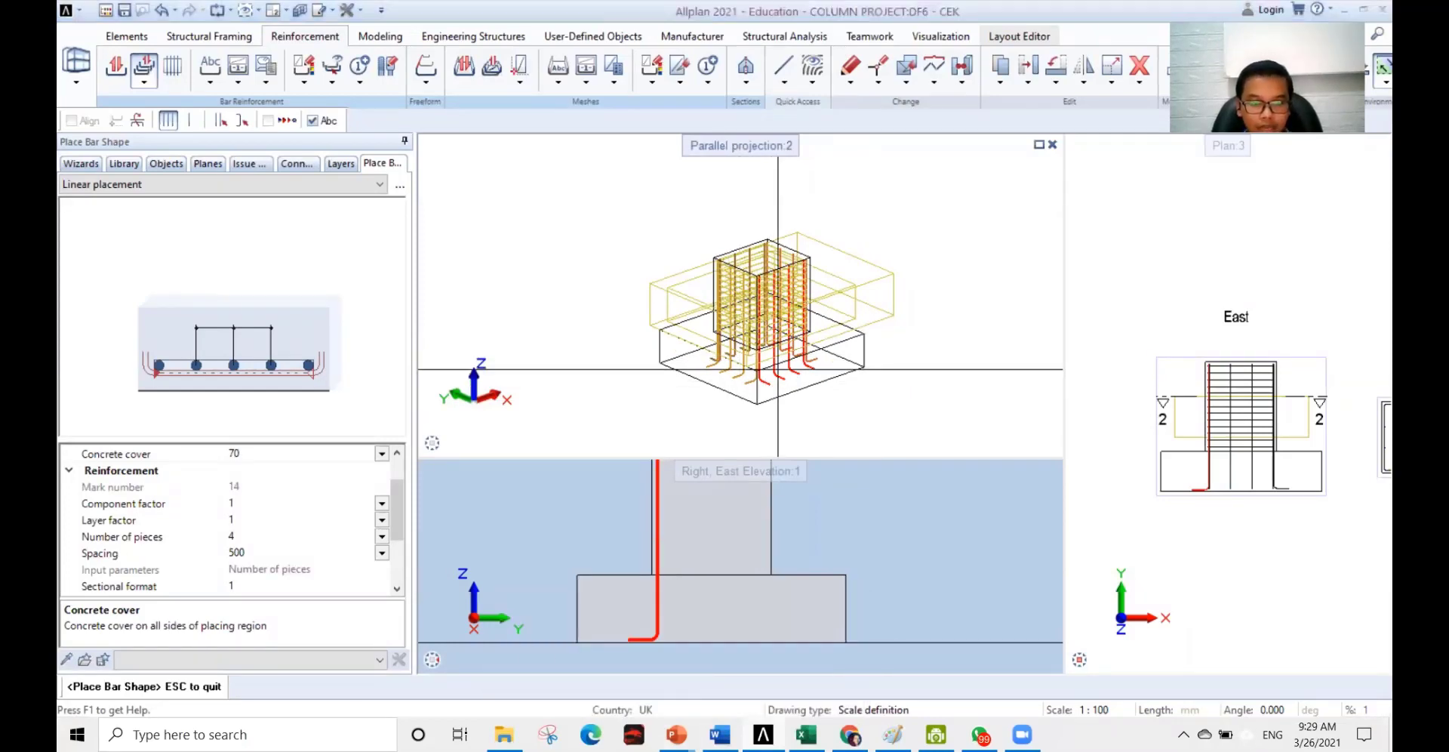
- Switch to the PowerPoint slide to compare the pedestal column reinforcement with the model, and return to Allplan
{"action": "key", "text": "alt+Tab"}
{"action": "left_click", "coordinate": [608, 330]}
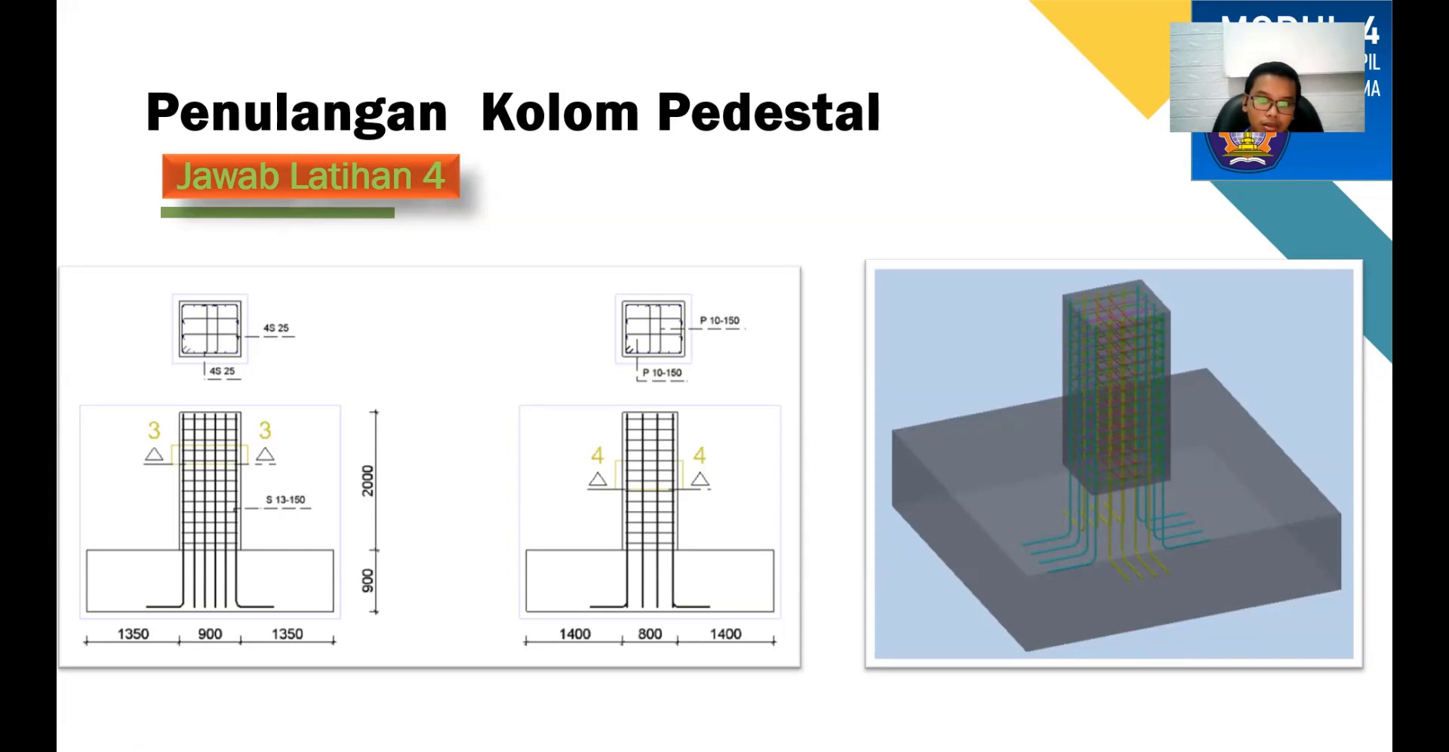
{"action": "key", "text": "alt+Tab"}
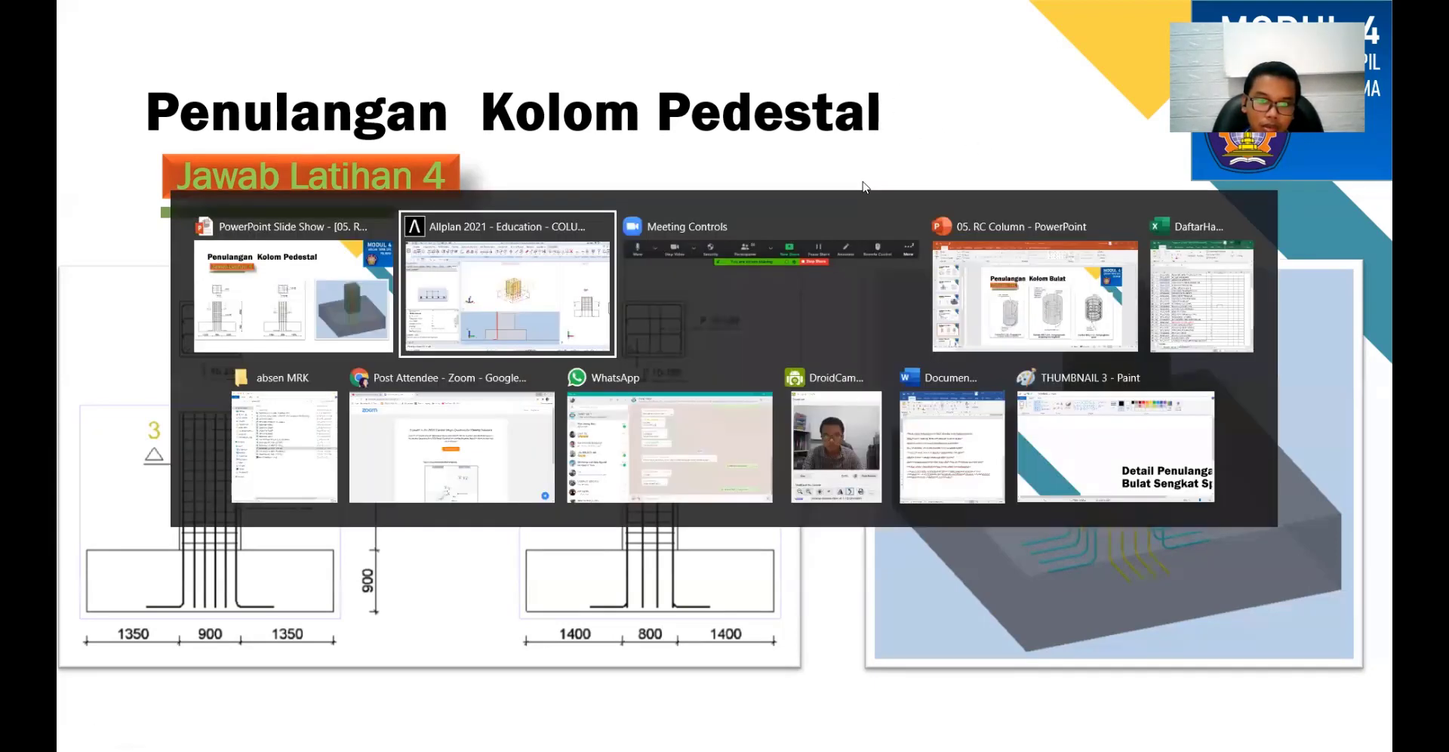
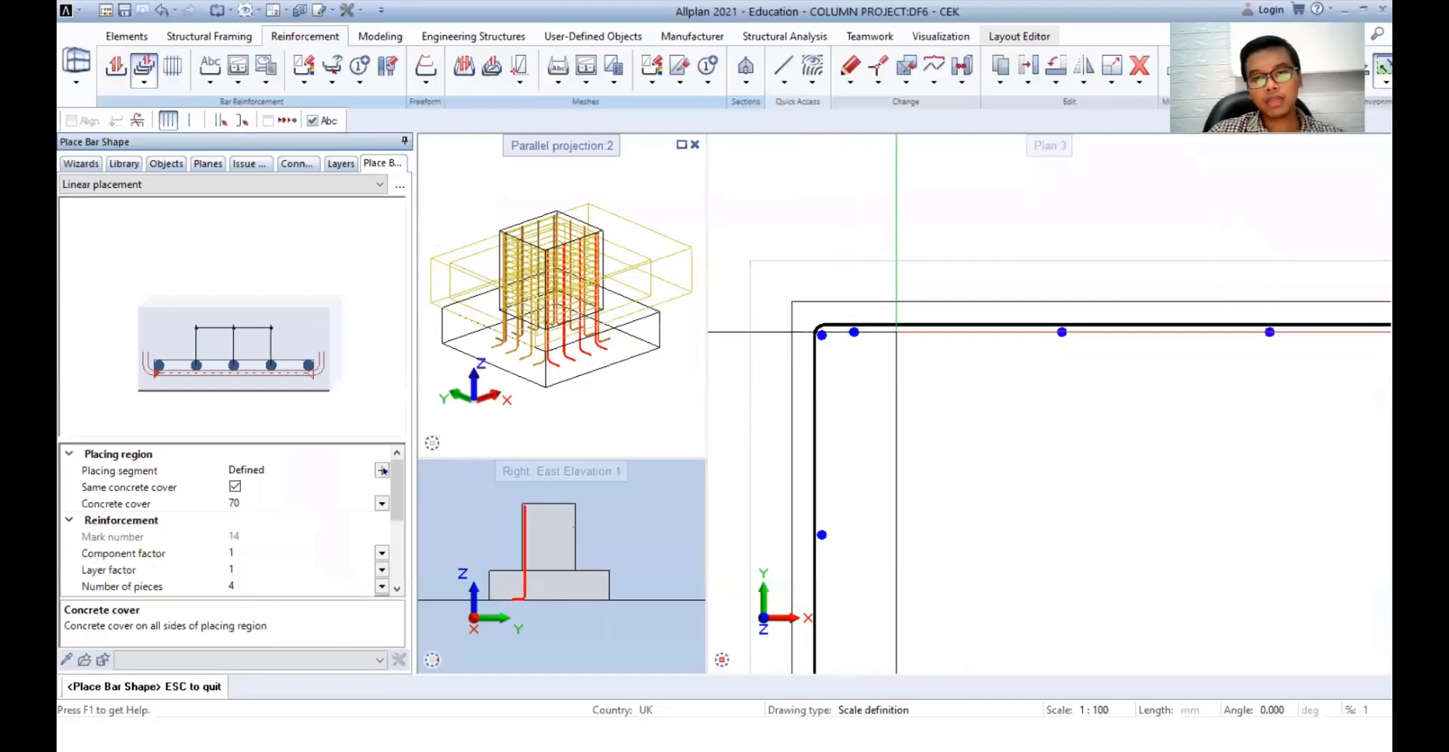
- Examine the longitudinal bar positions at the stirrup corners and along the column sides in section 2-2
{"action": "scroll", "coordinate": [862, 328], "scroll_direction": "up", "scroll_amount": 2}
{"action": "scroll", "coordinate": [863, 329], "scroll_direction": "up", "scroll_amount": 2}
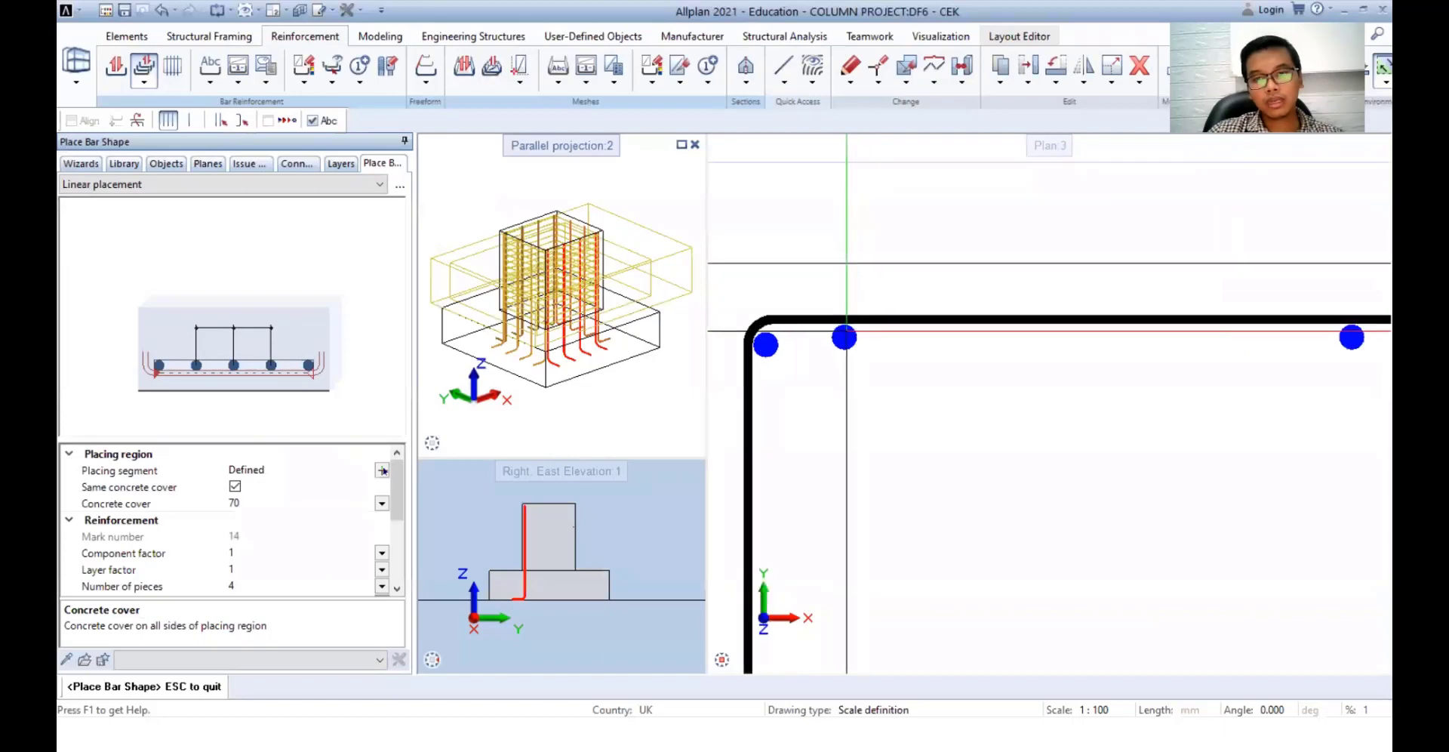
{"action": "scroll", "coordinate": [846, 330], "scroll_direction": "down", "scroll_amount": 2}
{"action": "scroll", "coordinate": [896, 326], "scroll_direction": "up", "scroll_amount": 3}
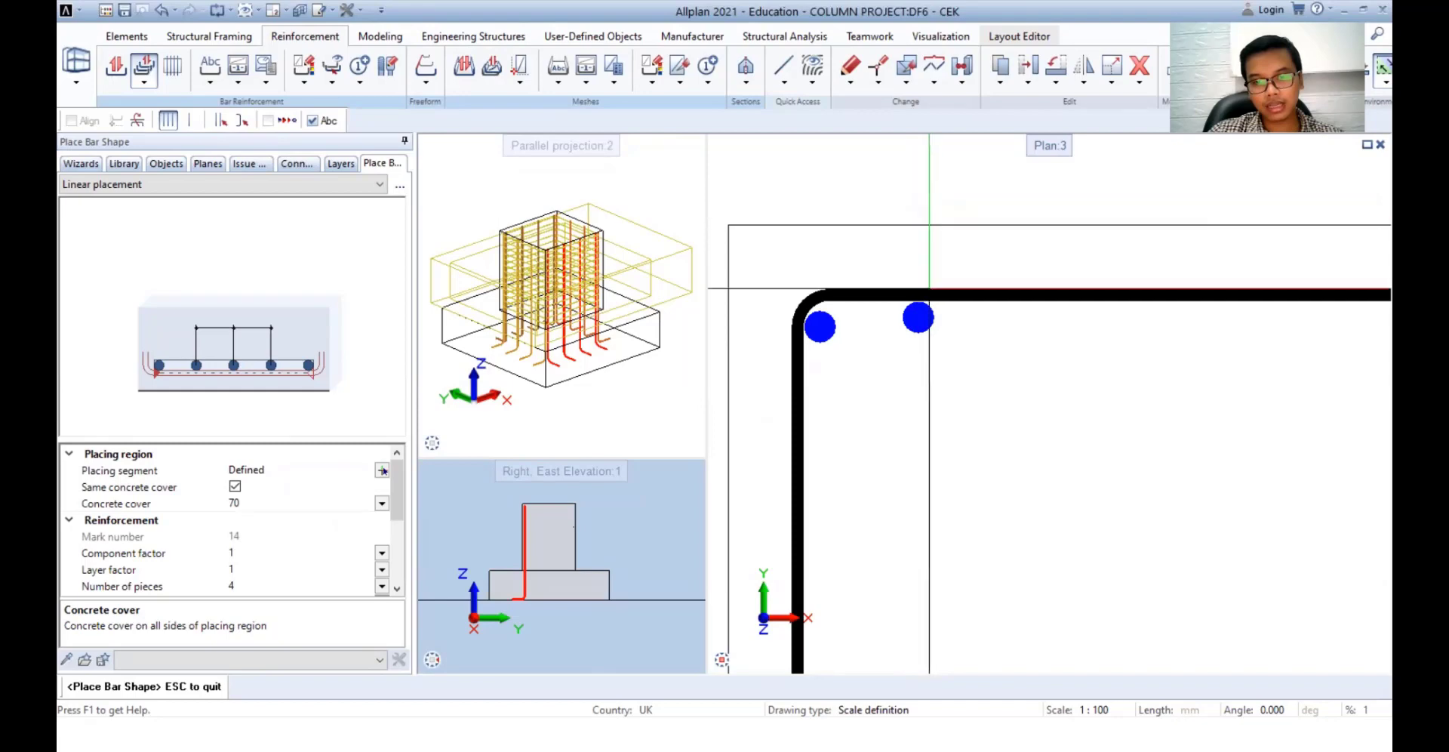
{"action": "scroll", "coordinate": [918, 317], "scroll_direction": "down", "scroll_amount": 1}
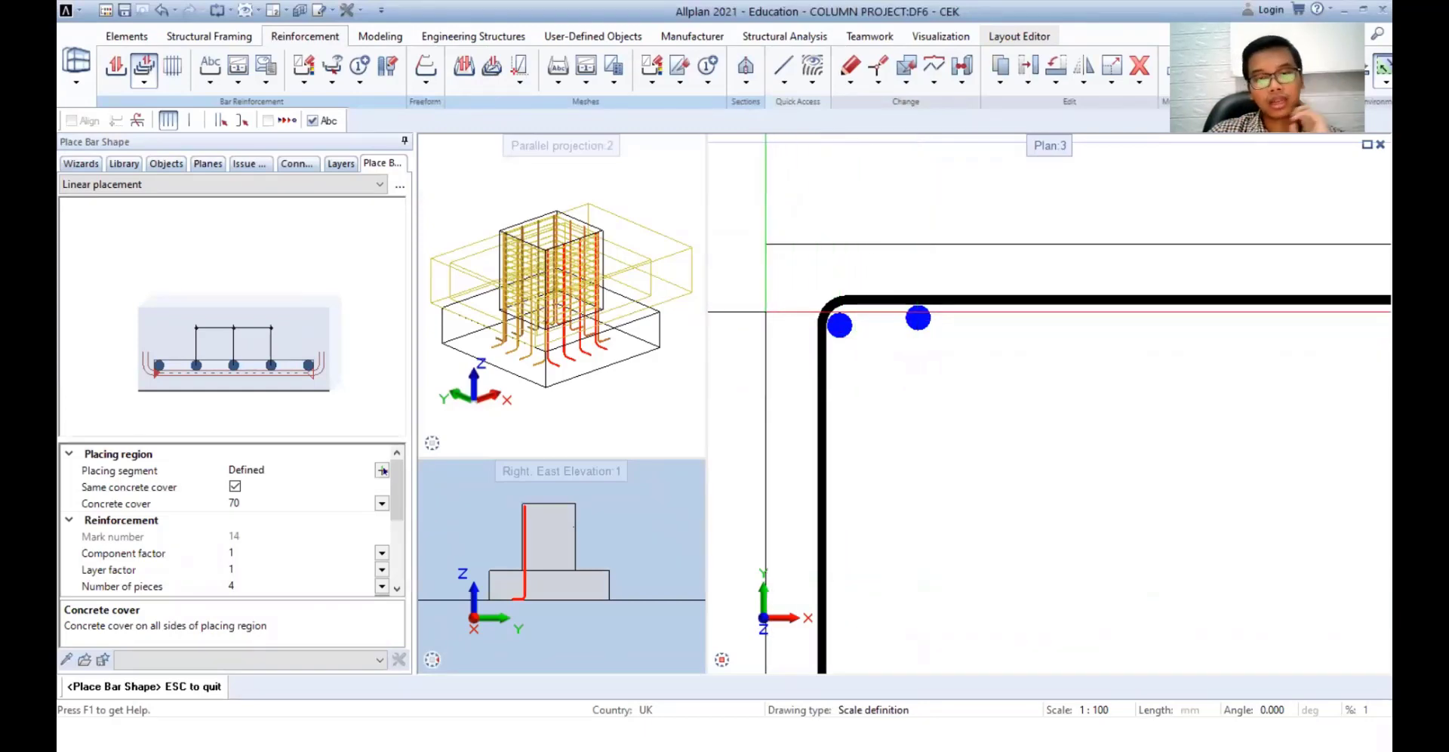
{"action": "scroll", "coordinate": [769, 314], "scroll_direction": "down", "scroll_amount": 1}
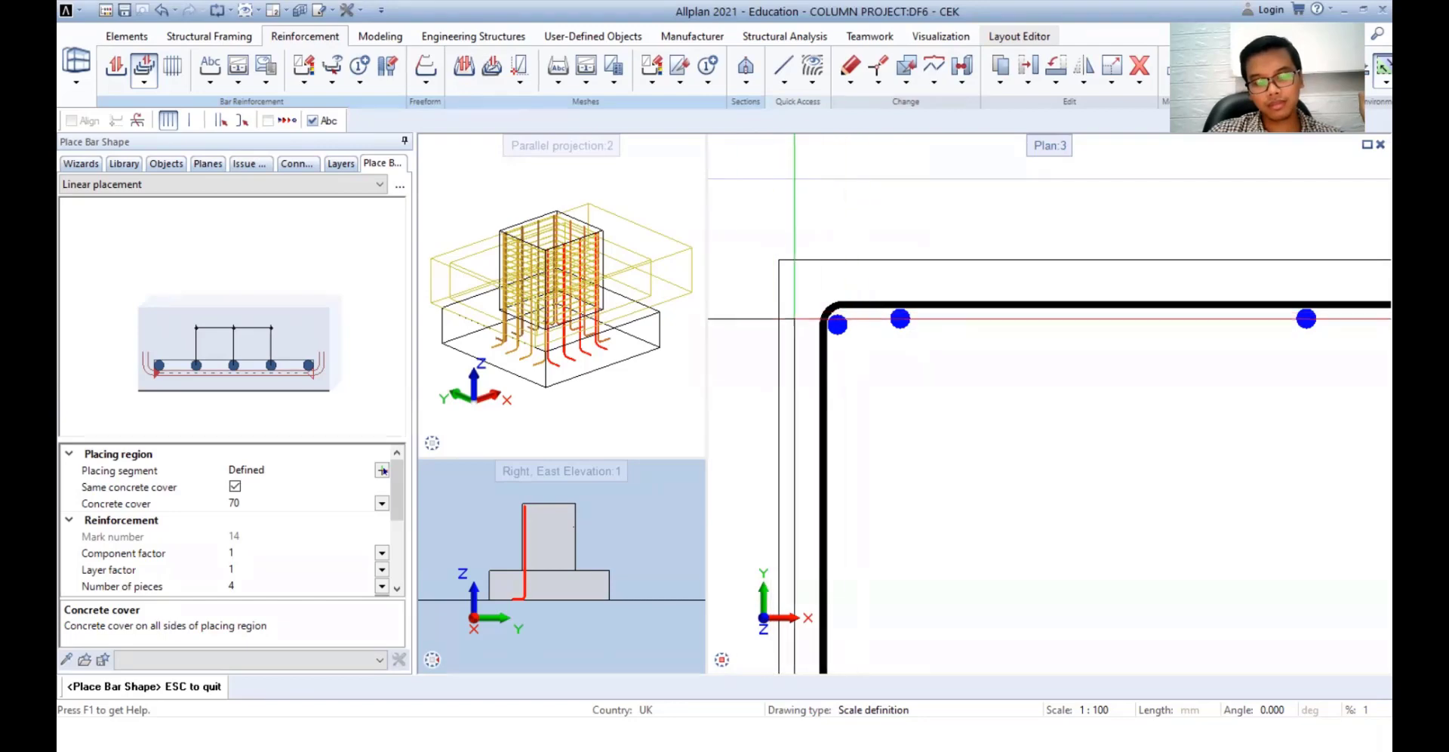
{"action": "scroll", "coordinate": [827, 318], "scroll_direction": "down", "scroll_amount": 5}
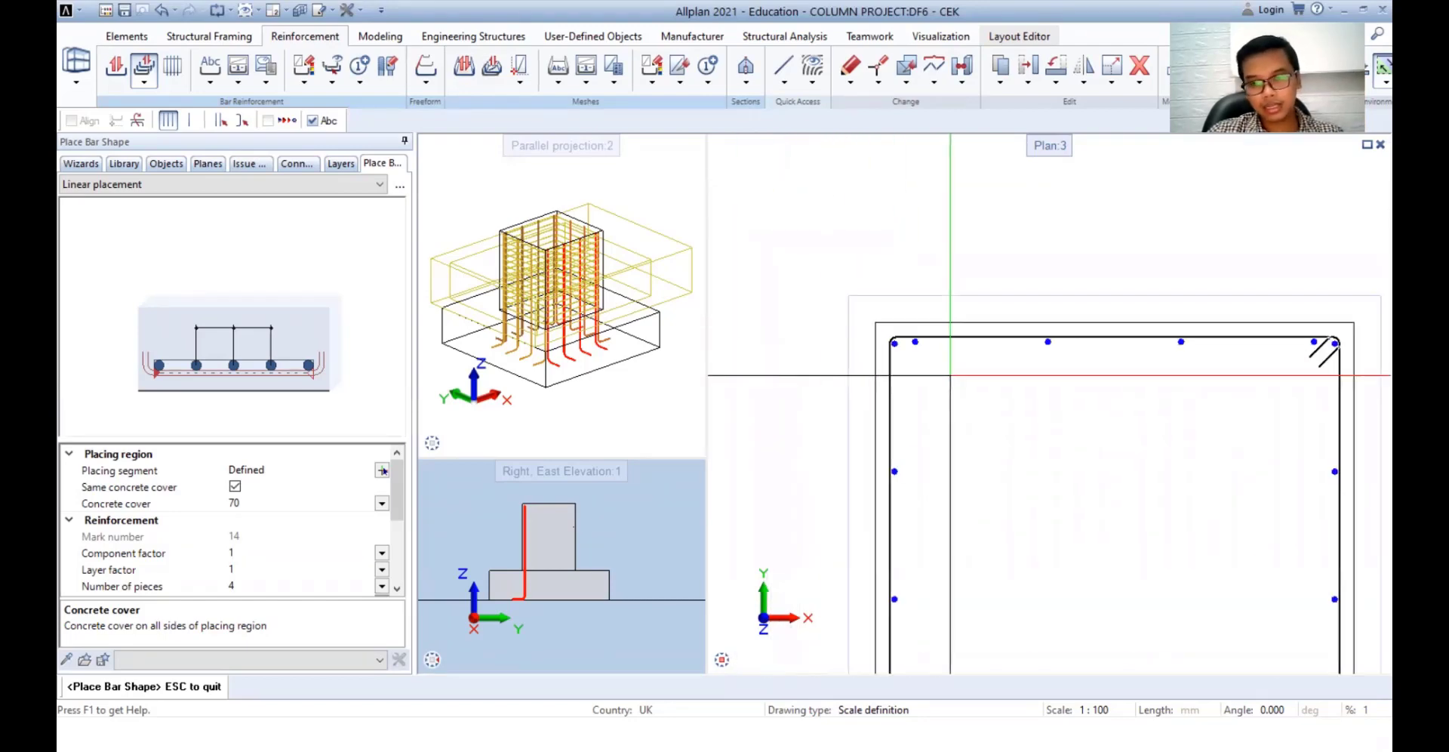
{"action": "scroll", "coordinate": [1037, 518], "scroll_direction": "up", "scroll_amount": 2}
{"action": "scroll", "coordinate": [1039, 483], "scroll_direction": "down", "scroll_amount": 1}
{"action": "middle_click_drag", "start_coordinate": [1039, 477], "coordinate": [1025, 379]}
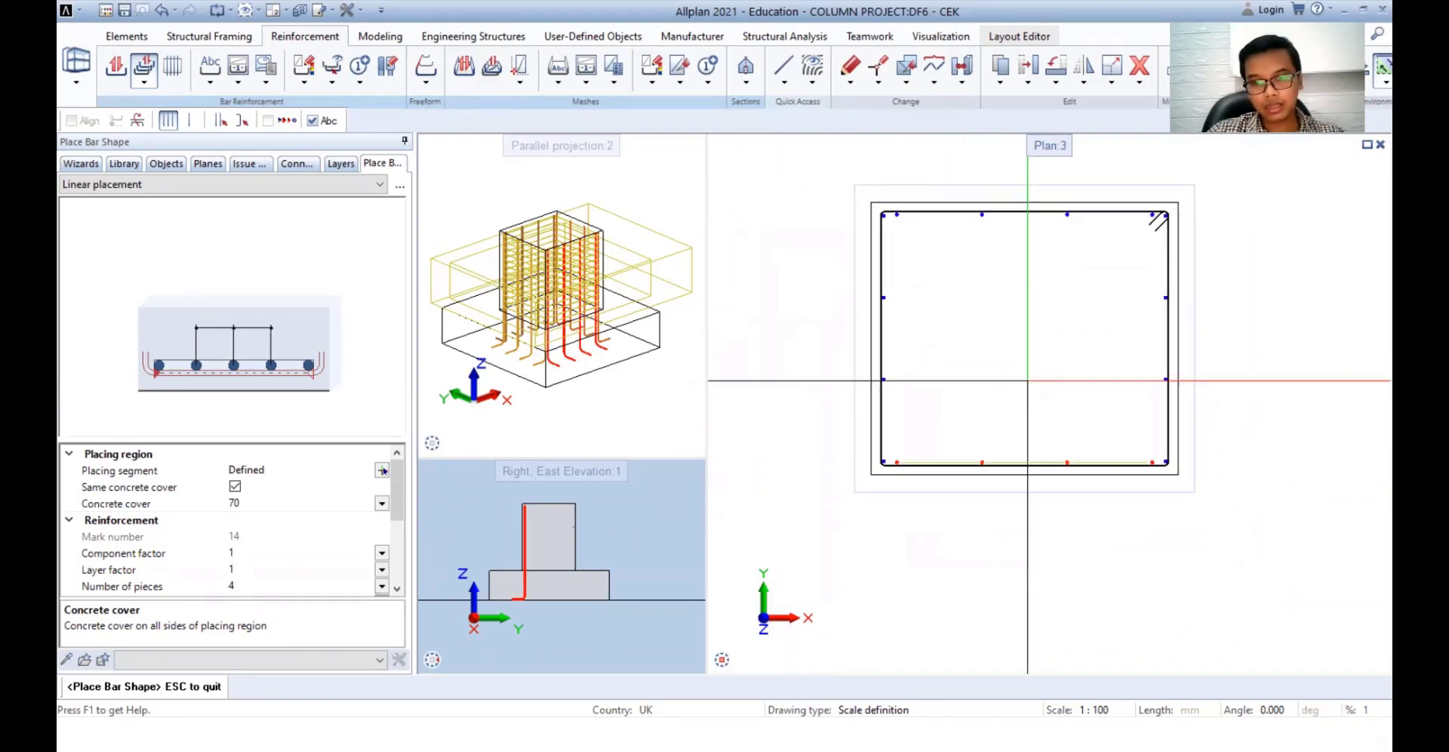
- Discard the unconfirmed hooked bar placement along the lower stirrup segment in section 2-2
{"action": "key", "text": "Escape"}
{"action": "key", "text": "Escape"}
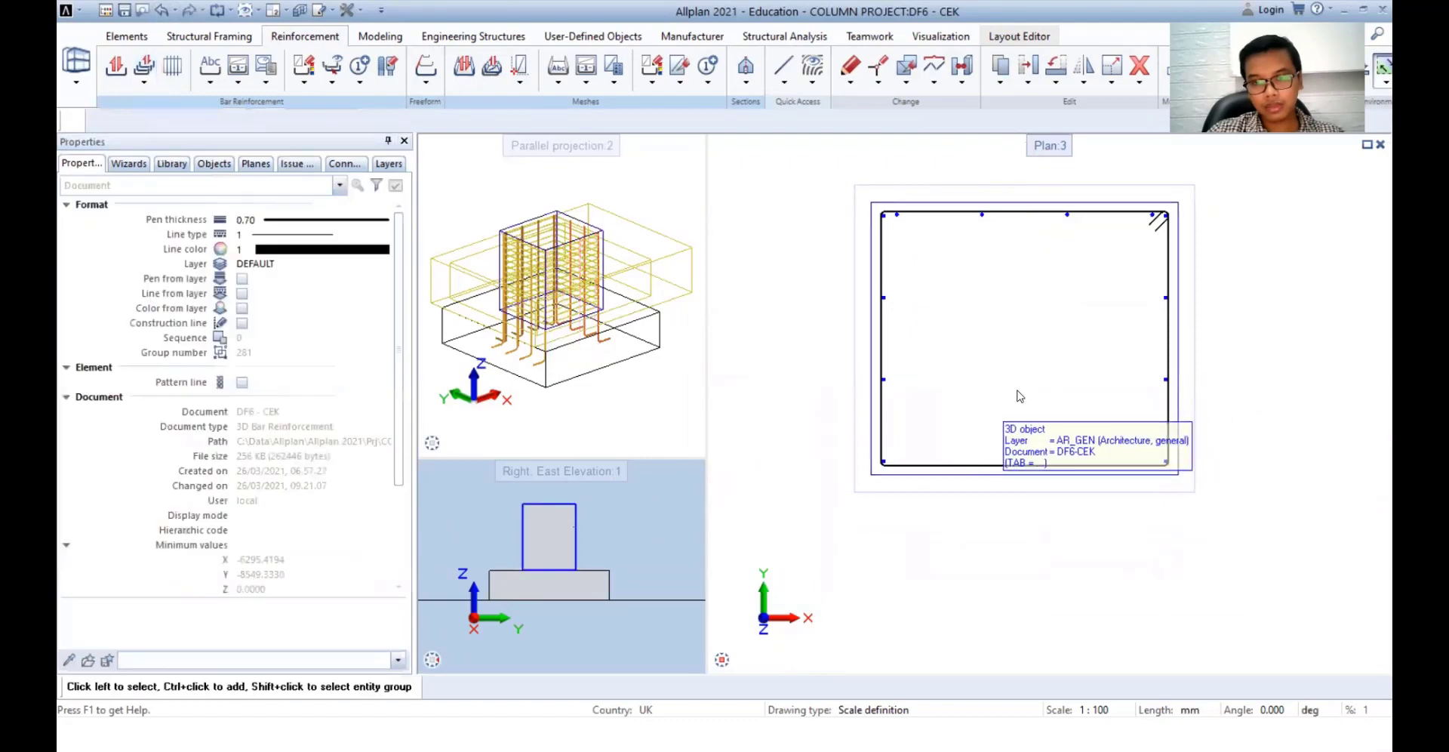
{"action": "scroll", "coordinate": [1029, 408], "scroll_direction": "down", "scroll_amount": 2}
{"action": "scroll", "coordinate": [1054, 440], "scroll_direction": "down", "scroll_amount": 1}
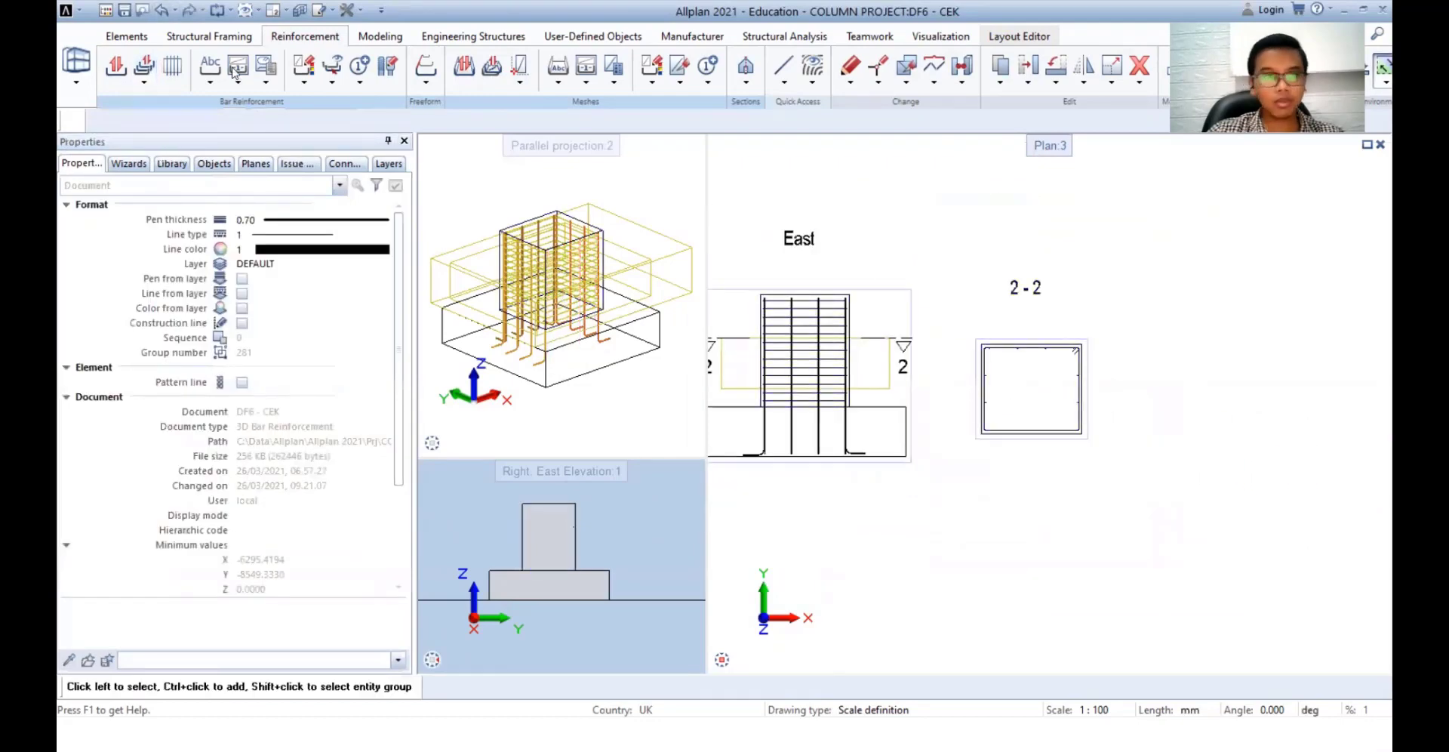
{"action": "scroll", "coordinate": [944, 317], "scroll_direction": "down", "scroll_amount": 2}
{"action": "scroll", "coordinate": [892, 317], "scroll_direction": "down", "scroll_amount": 1}
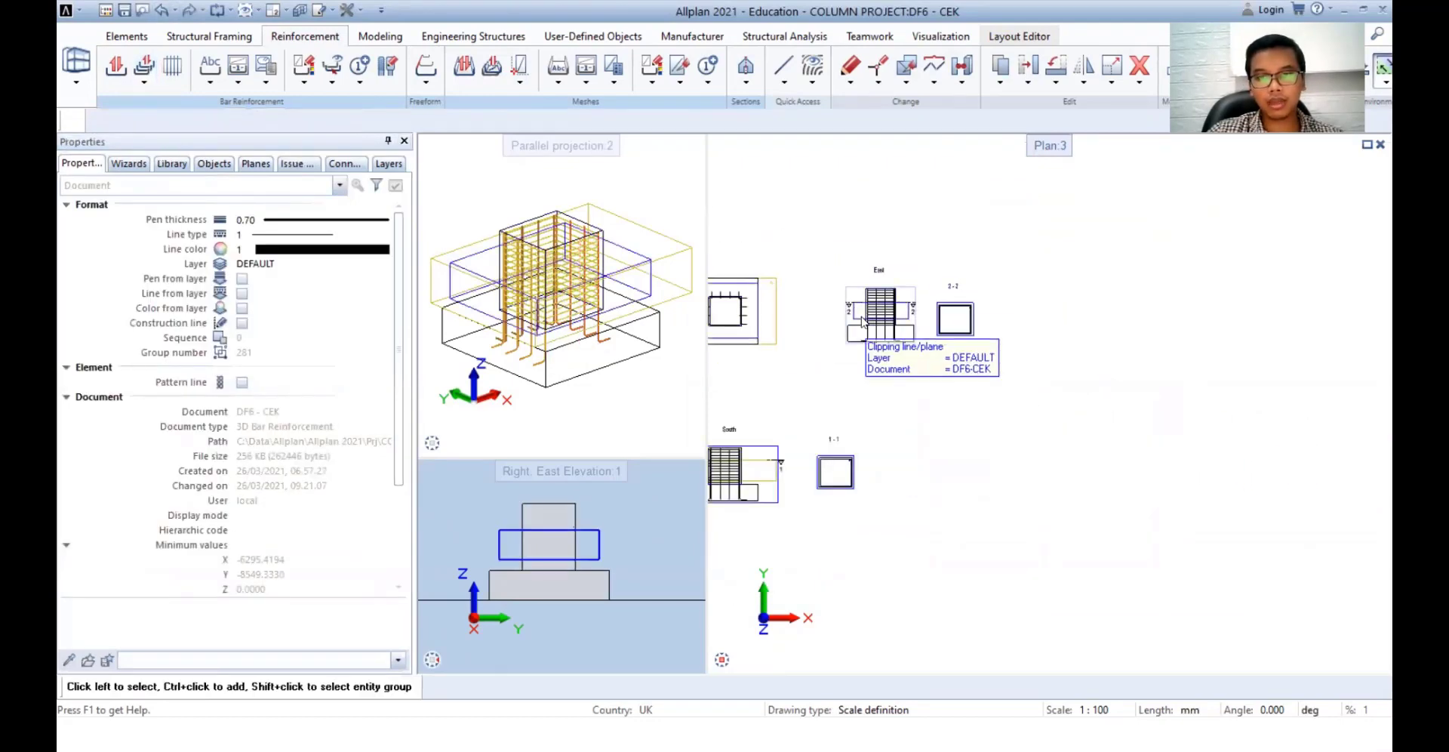
{"action": "middle_click_drag", "start_coordinate": [892, 351], "coordinate": [979, 304]}
{"action": "scroll", "coordinate": [981, 306], "scroll_direction": "up", "scroll_amount": 2}
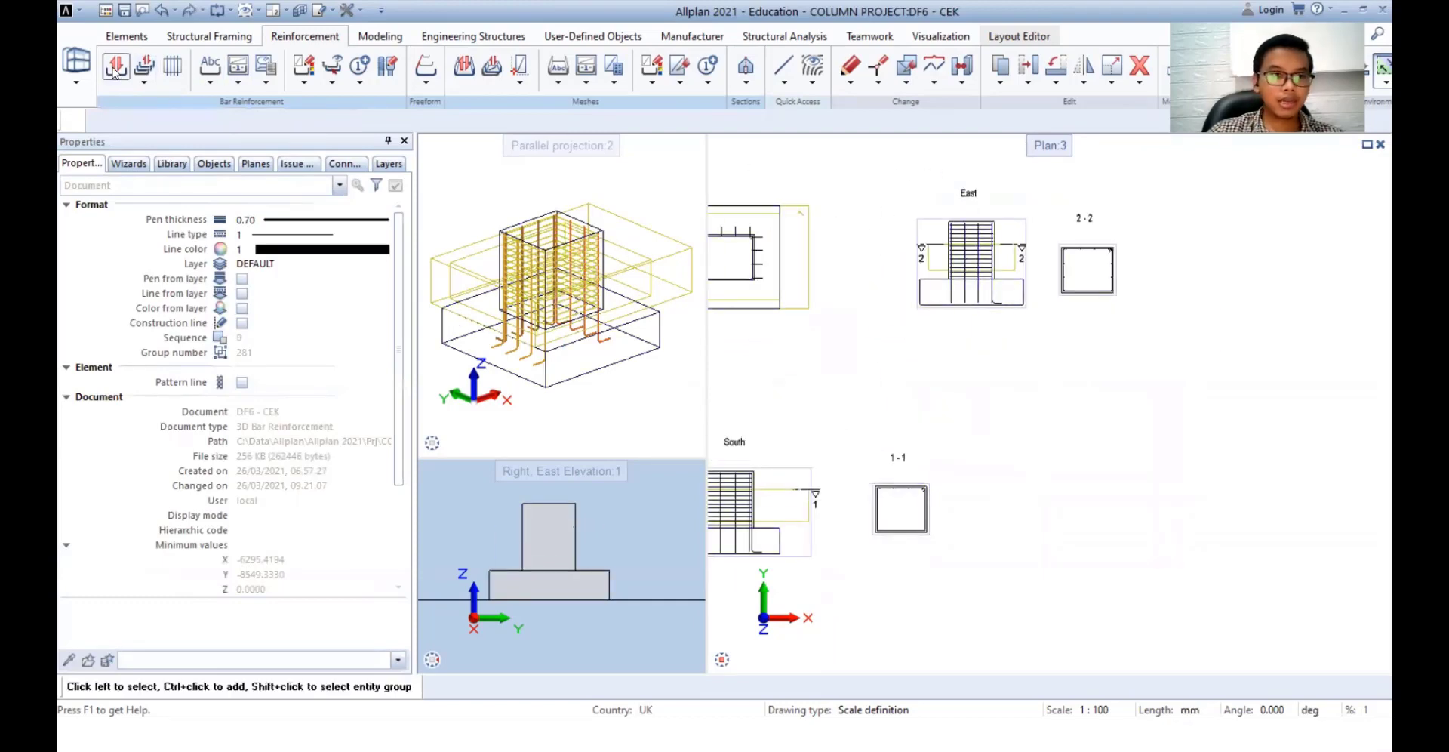
- Set up a new freeform bar shape for the East view with a hook angle at end of -90°
{"action": "left_click", "coordinate": [114, 68]}
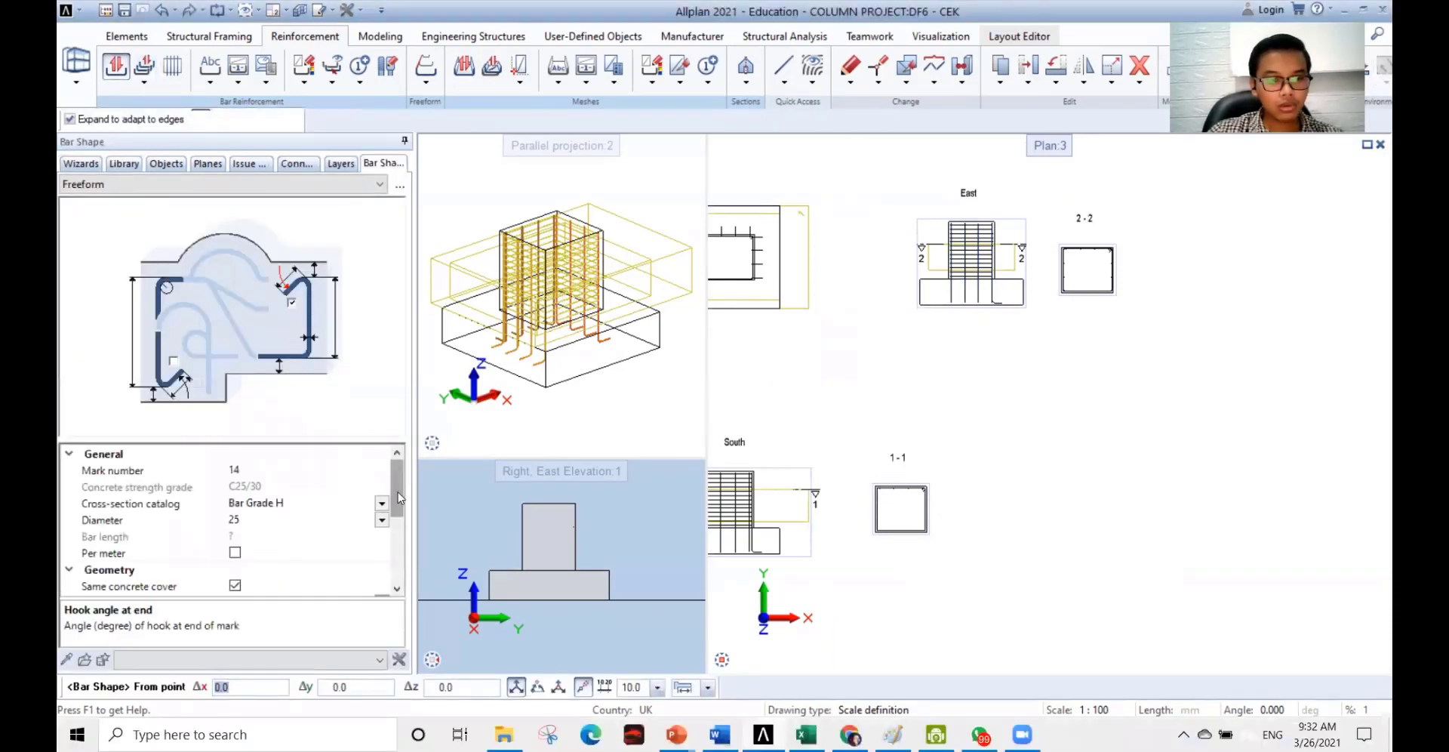
{"action": "scroll", "coordinate": [399, 498], "scroll_direction": "down", "scroll_amount": 3}
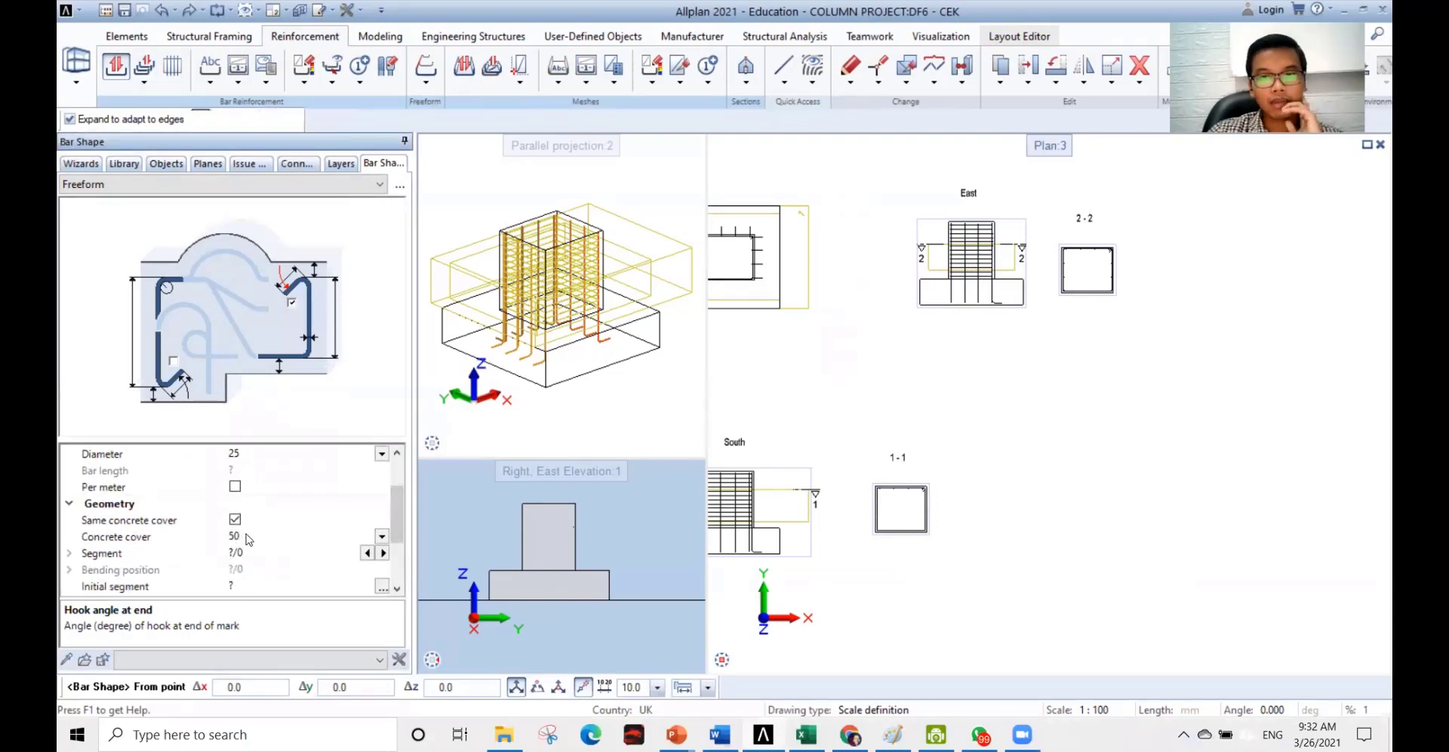
{"action": "scroll", "coordinate": [1079, 257], "scroll_direction": "up", "scroll_amount": 8}
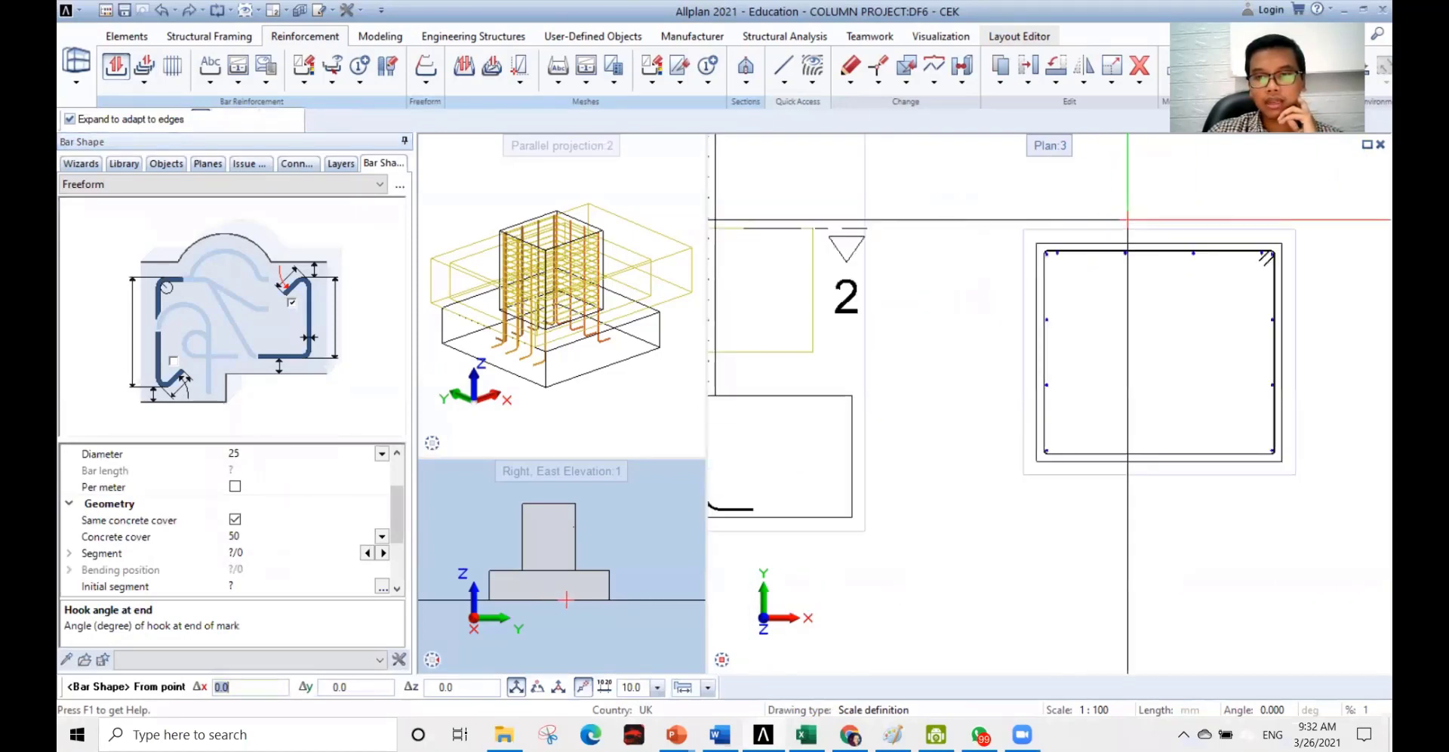
{"action": "scroll", "coordinate": [1130, 372], "scroll_direction": "up", "scroll_amount": 5}
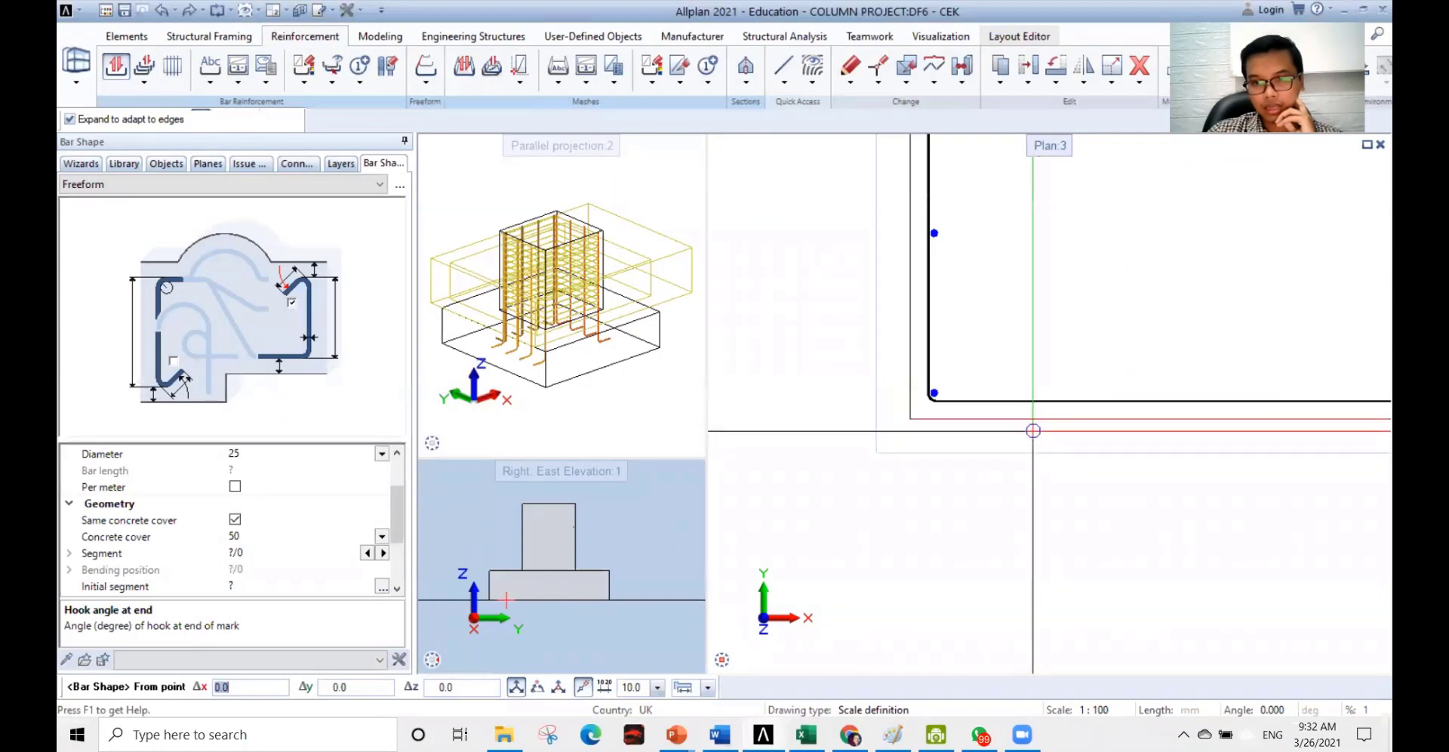
{"action": "scroll", "coordinate": [1049, 407], "scroll_direction": "up", "scroll_amount": 3}
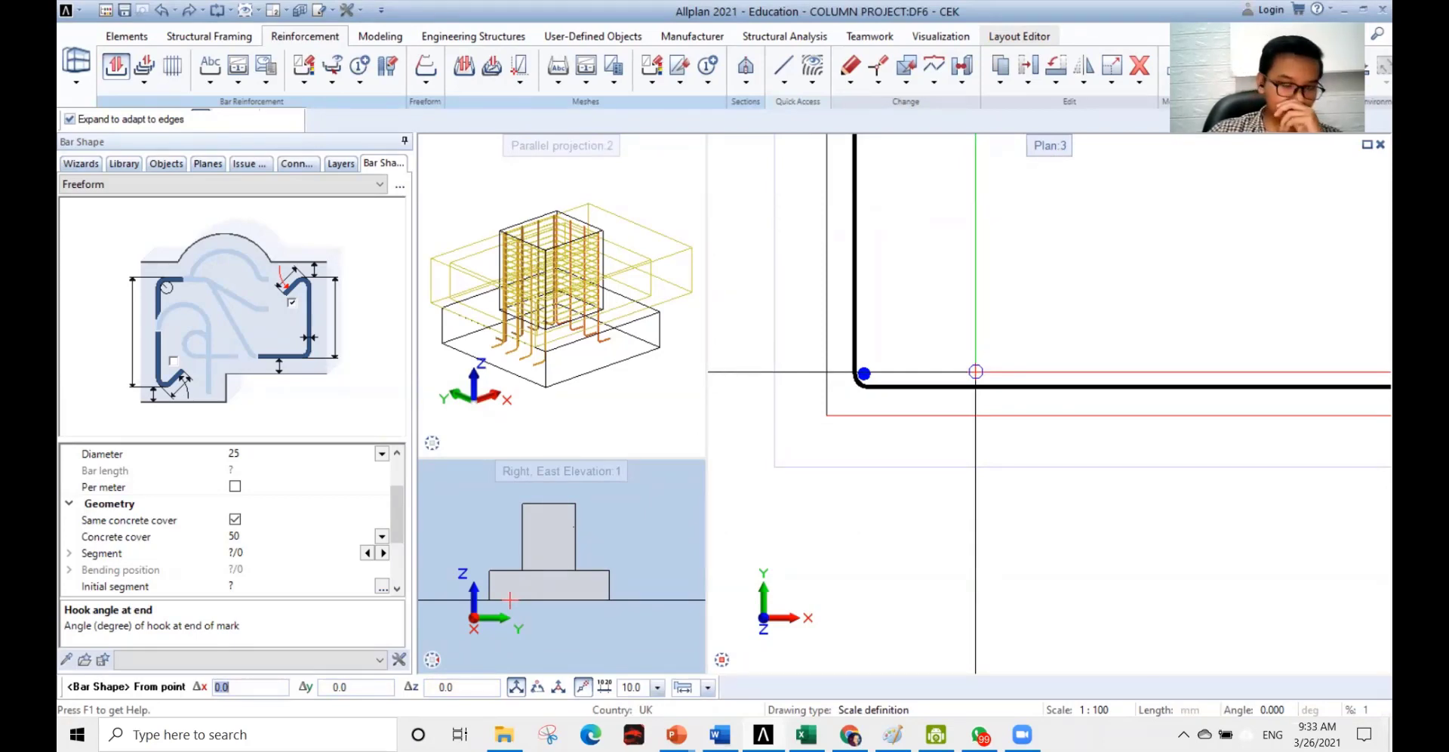
{"action": "scroll", "coordinate": [1058, 377], "scroll_direction": "down", "scroll_amount": 9}
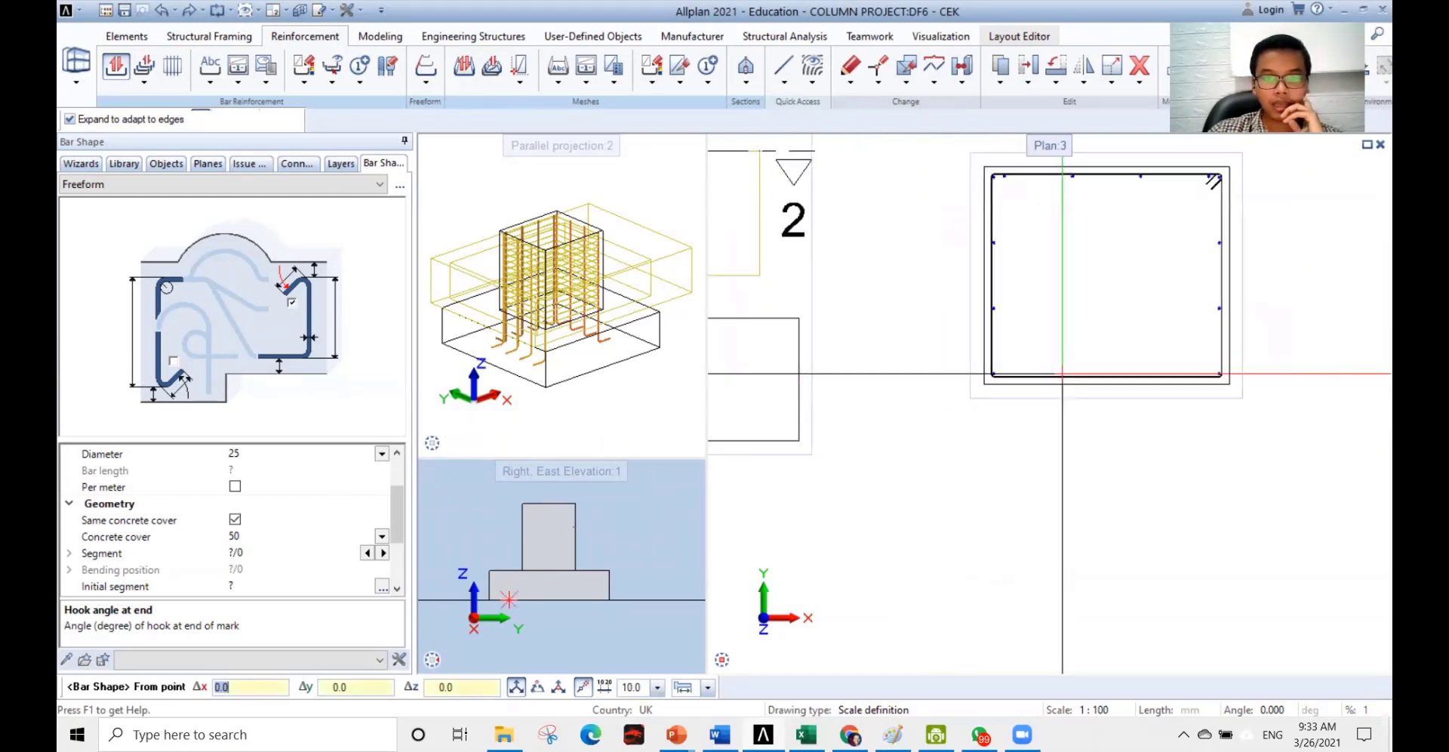
{"action": "scroll", "coordinate": [766, 272], "scroll_direction": "up", "scroll_amount": 4}
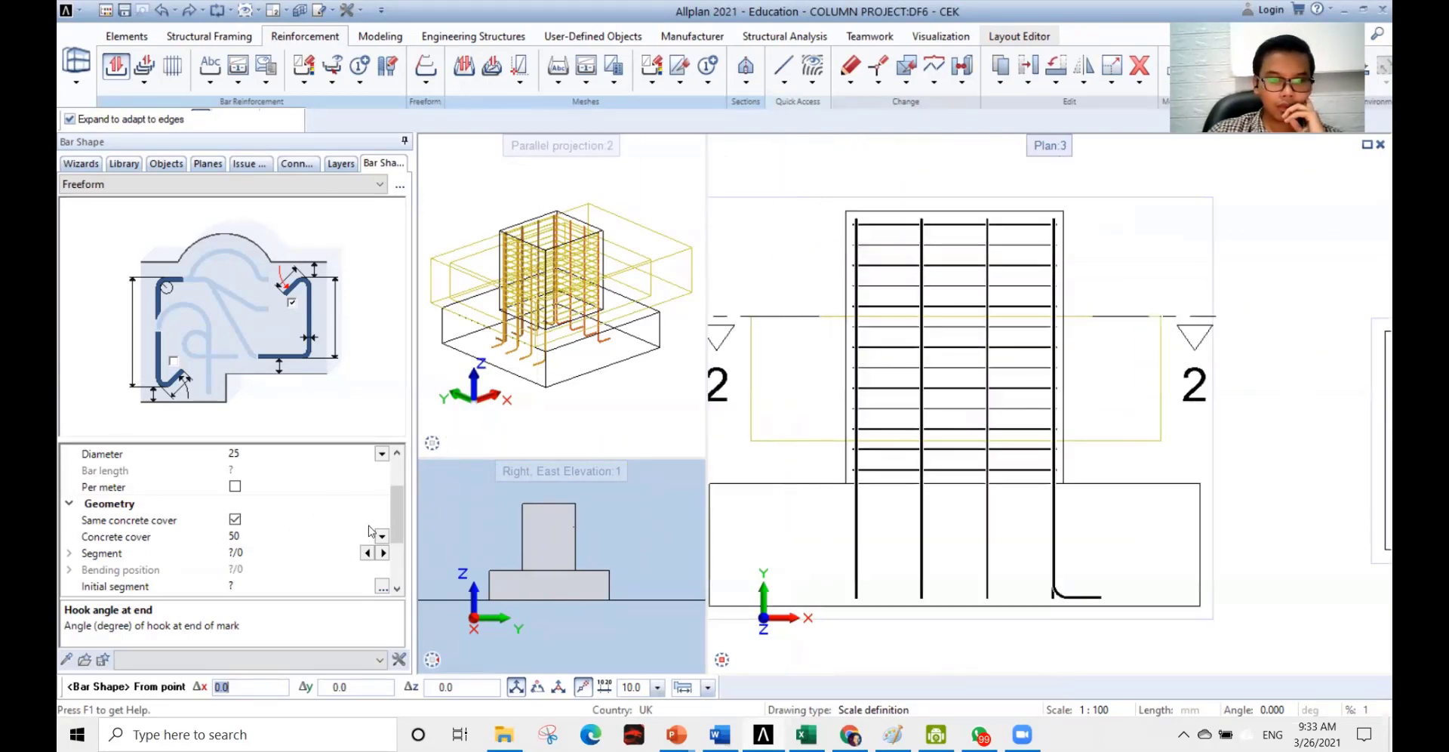
{"action": "left_click_drag", "start_coordinate": [393, 518], "coordinate": [369, 561]}
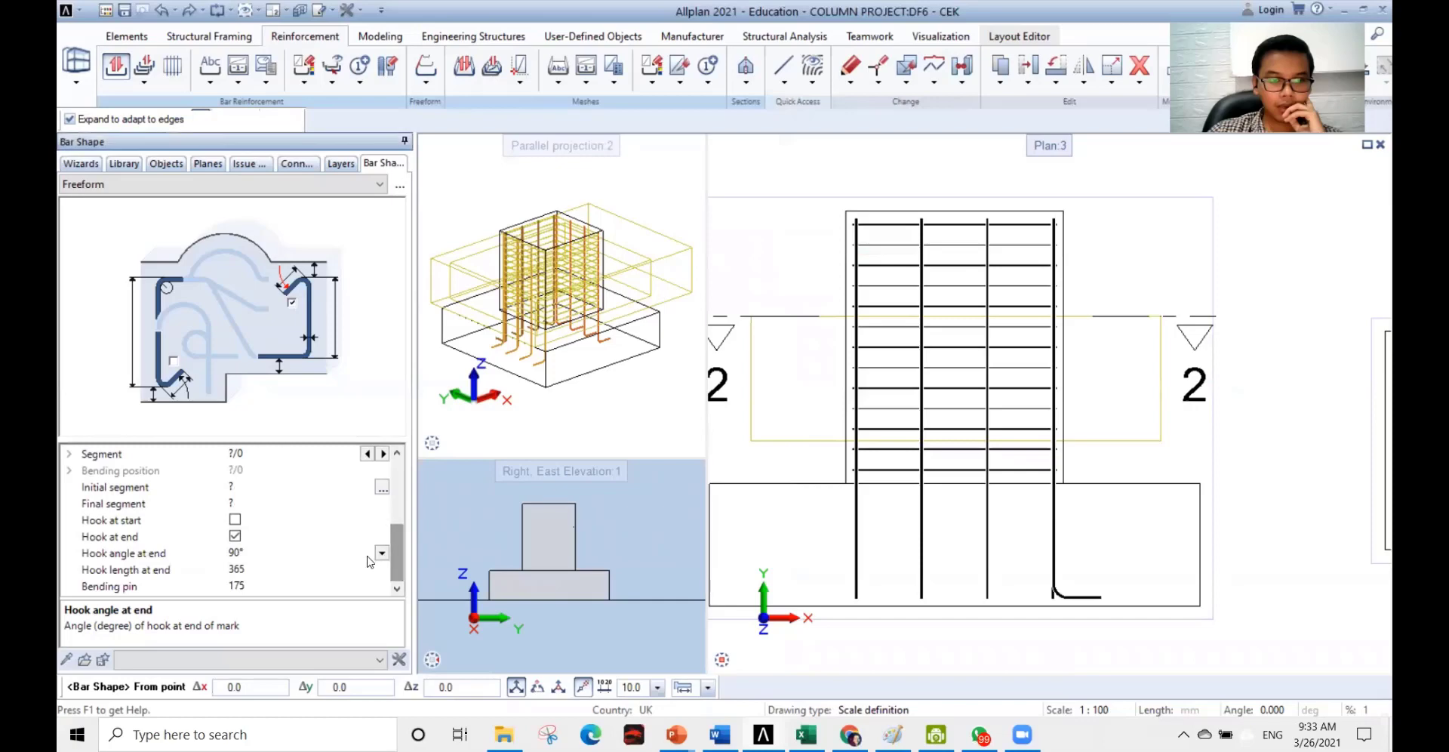
{"action": "left_click", "coordinate": [381, 554]}
{"action": "left_click", "coordinate": [295, 591]}
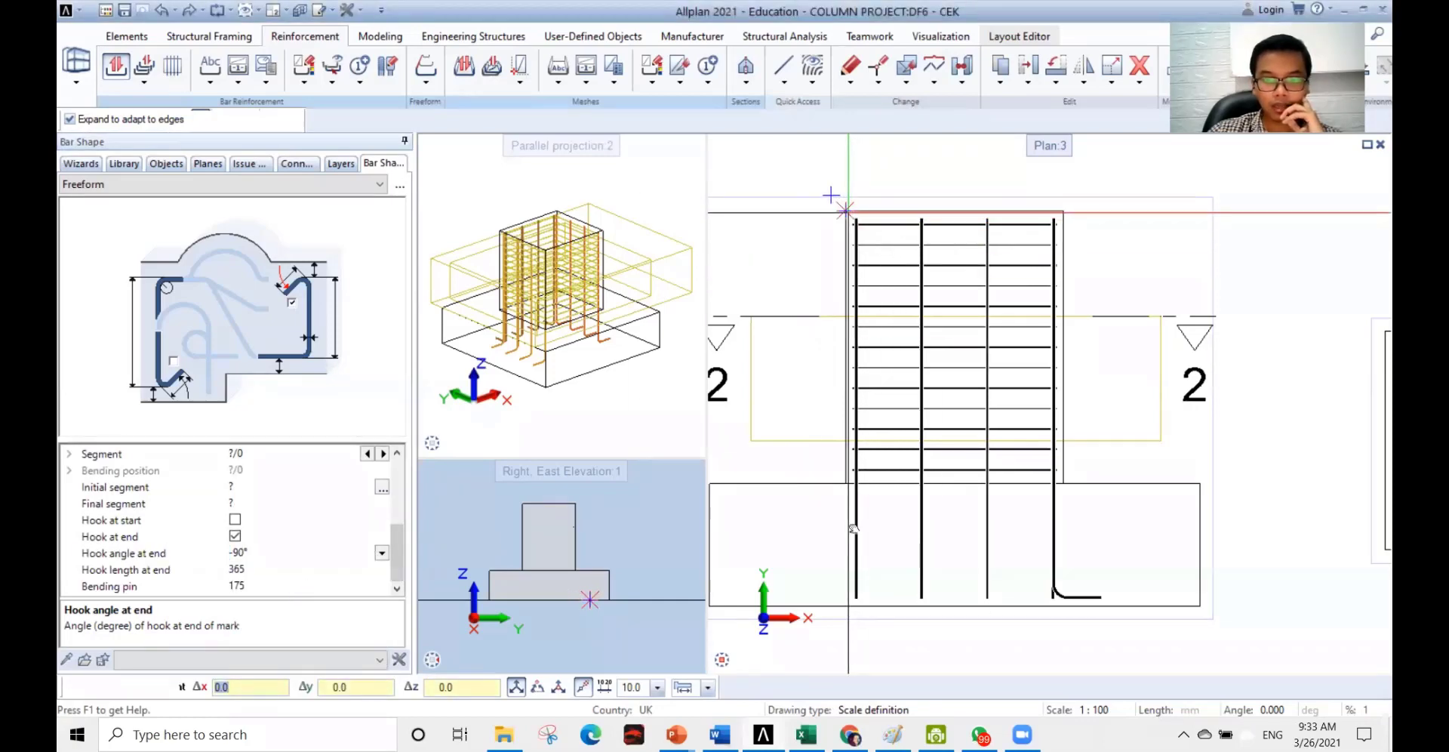
- Draw the hooked bar in the East view from the column's upper left corner down to the footing base, with its hook facing outward
{"action": "middle_click_drag", "start_coordinate": [853, 528], "coordinate": [896, 434]}
{"action": "scroll", "coordinate": [904, 504], "scroll_direction": "up", "scroll_amount": 1}
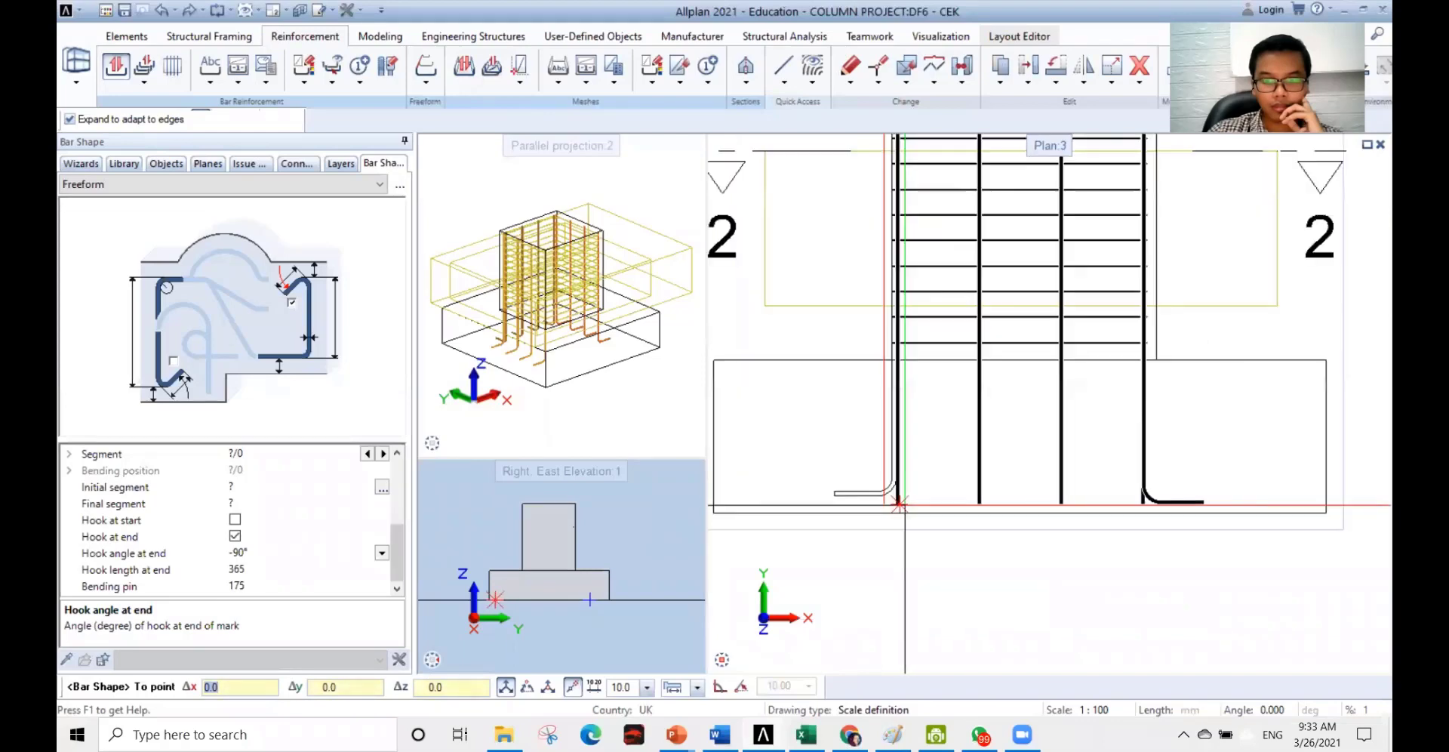
{"action": "scroll", "coordinate": [898, 502], "scroll_direction": "up", "scroll_amount": 1}
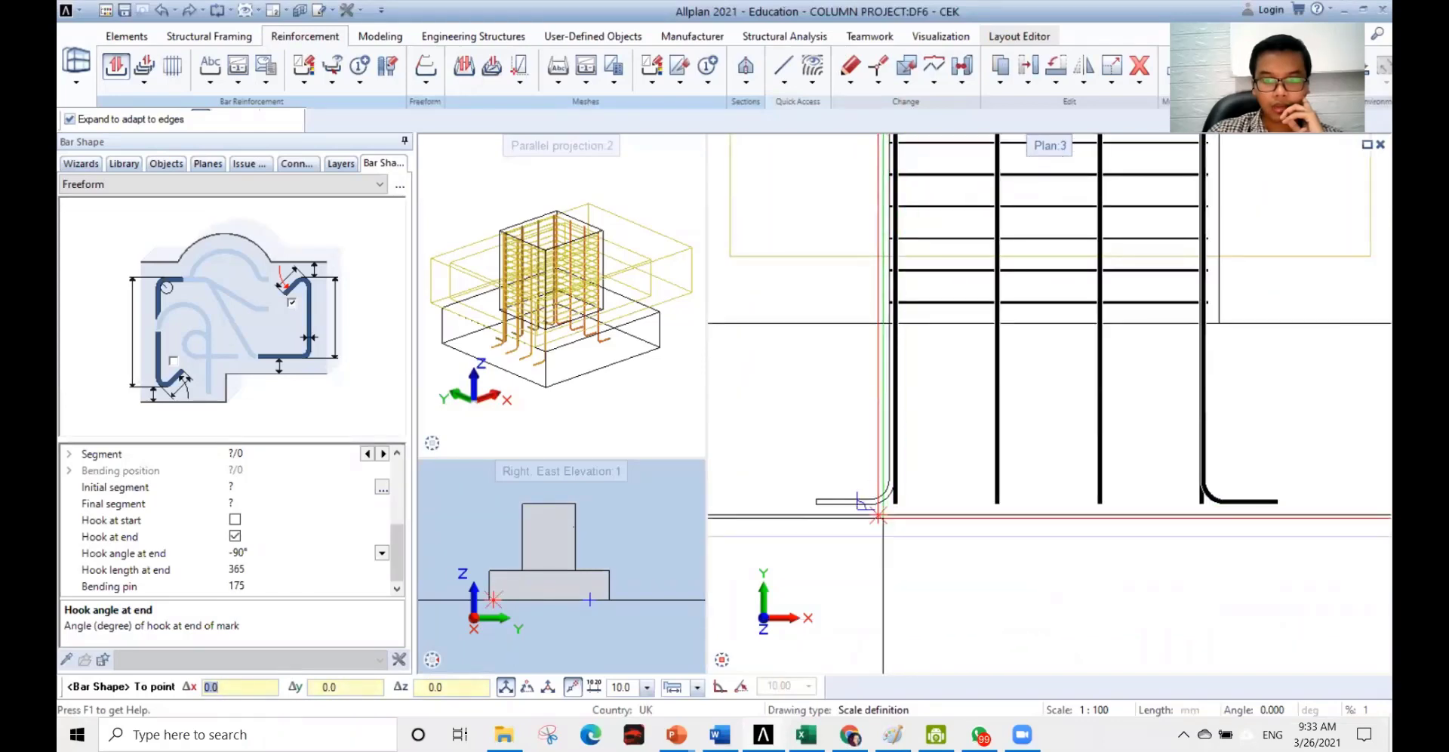
{"action": "scroll", "coordinate": [877, 515], "scroll_direction": "up", "scroll_amount": 1}
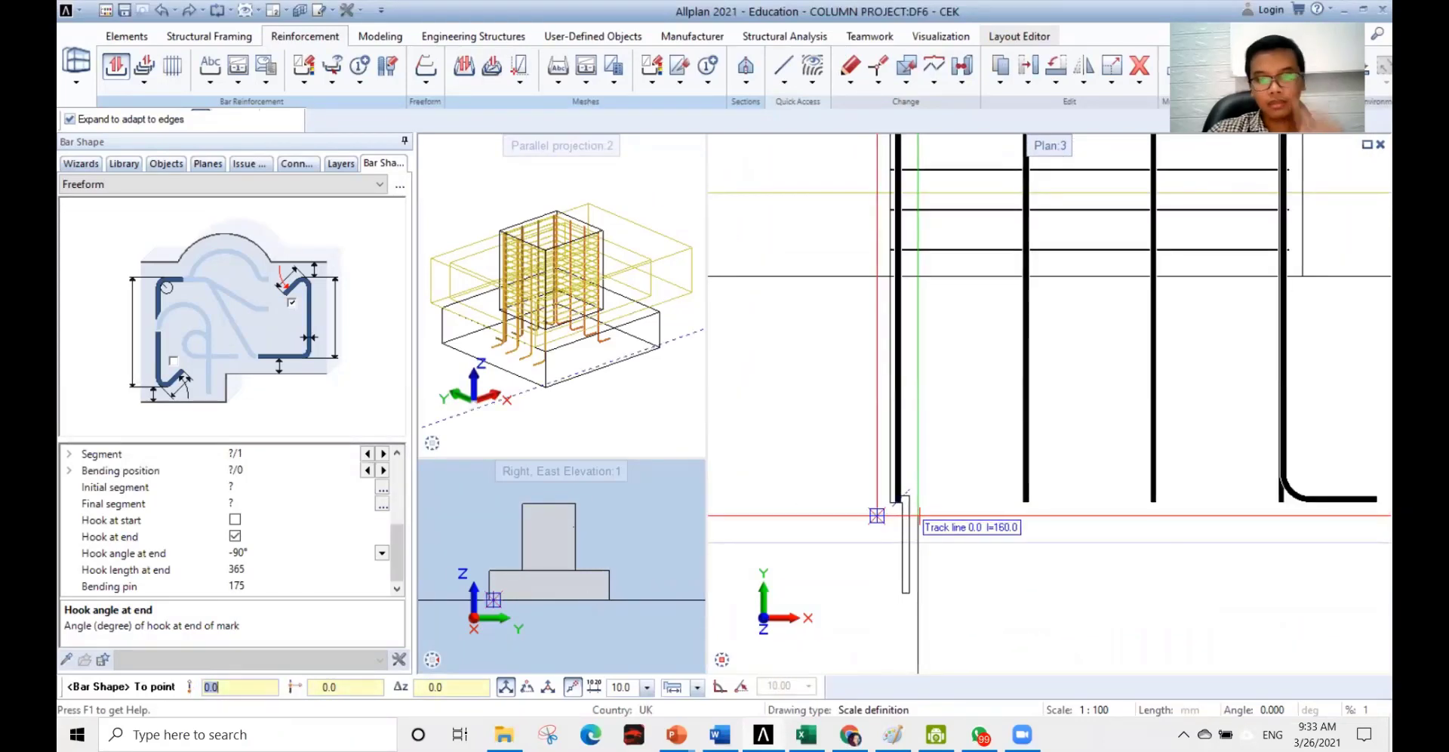
{"action": "left_click", "coordinate": [877, 516]}
- Examine the new bar's hook and upper end in the East view, and the corner bar positions in section 2-2
{"action": "scroll", "coordinate": [952, 533], "scroll_direction": "down", "scroll_amount": 3}
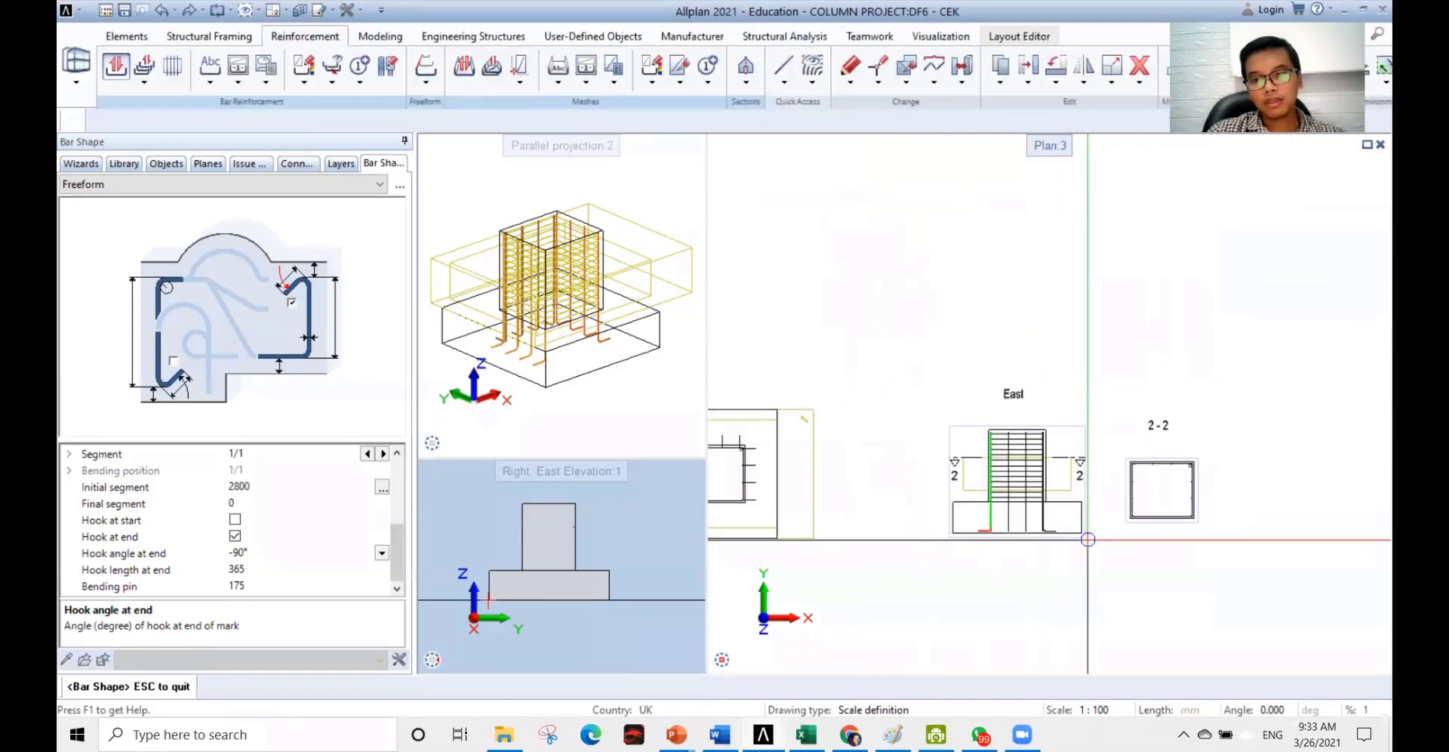
{"action": "scroll", "coordinate": [978, 177], "scroll_direction": "up", "scroll_amount": 3}
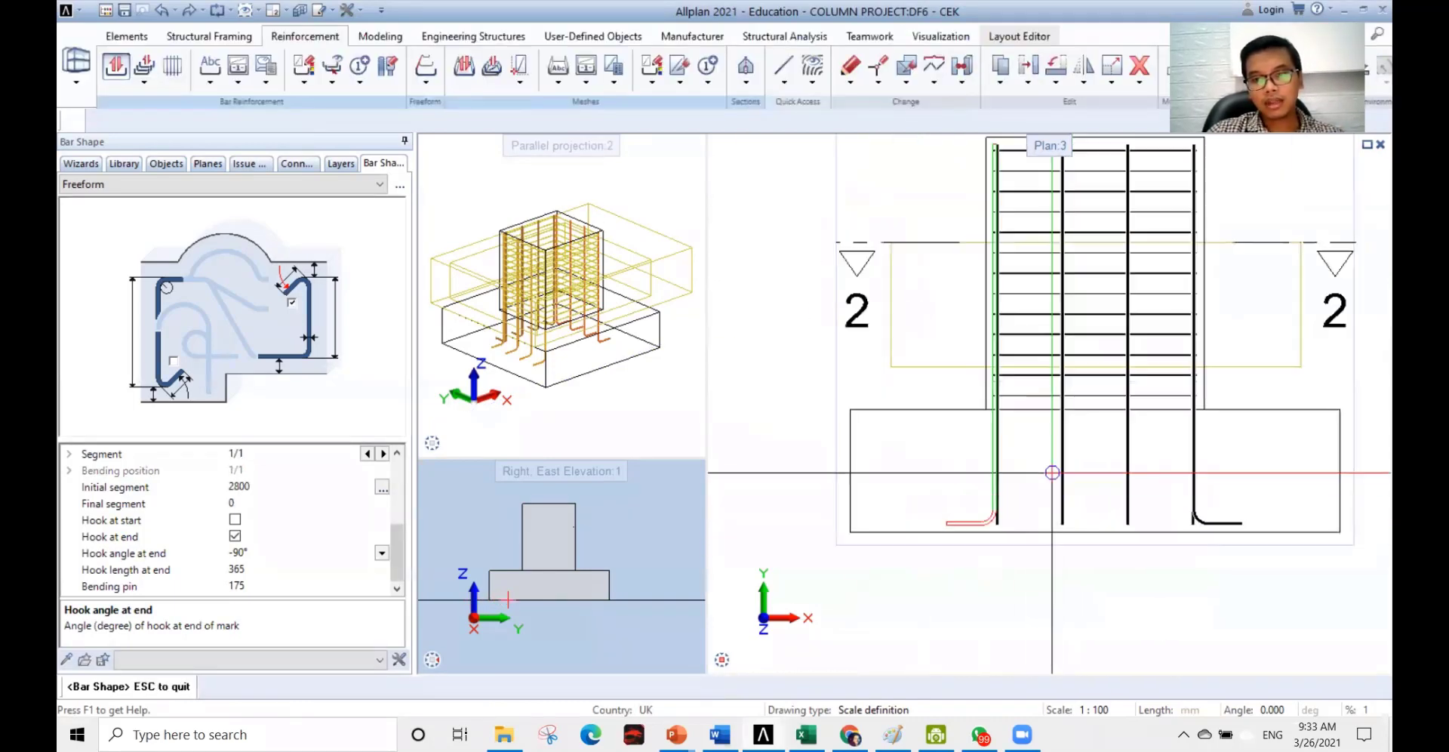
{"action": "scroll", "coordinate": [978, 178], "scroll_direction": "up", "scroll_amount": 3}
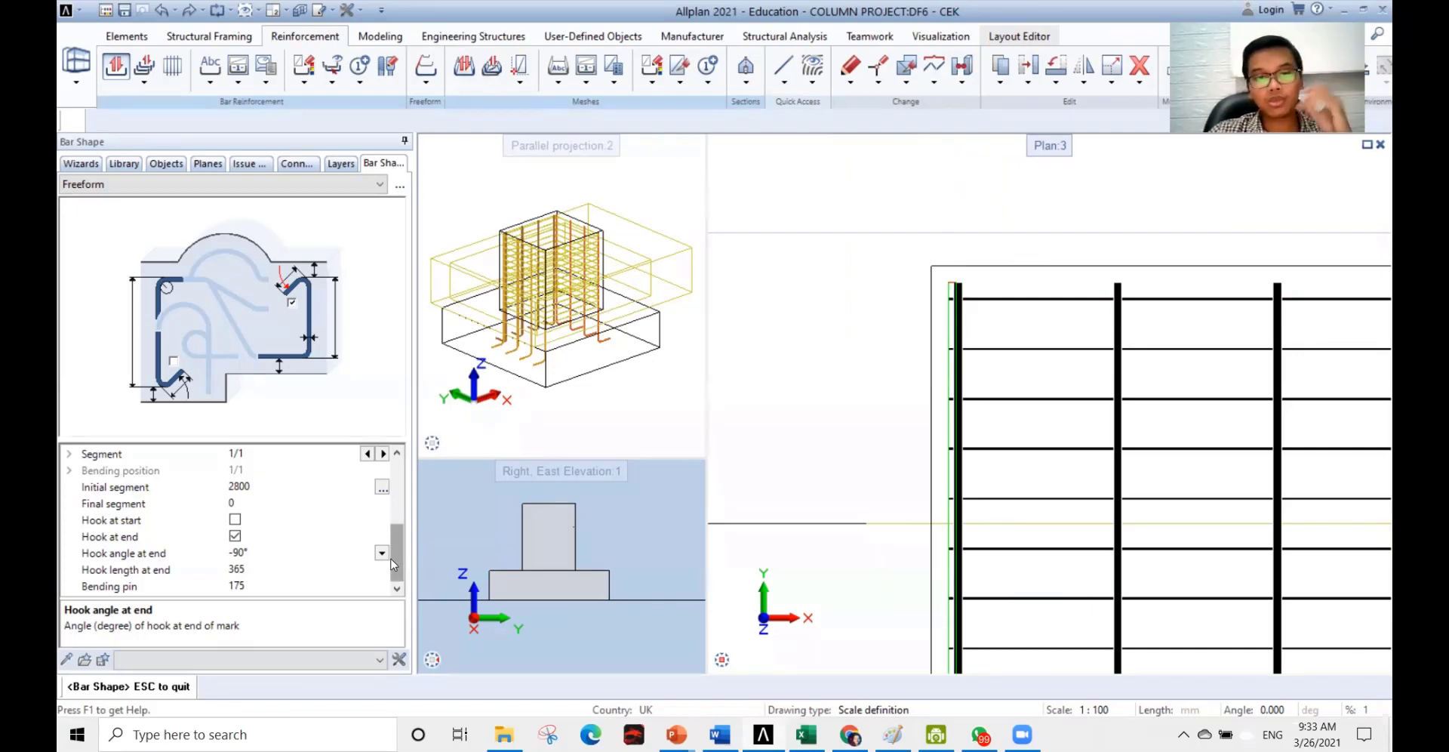
{"action": "scroll", "coordinate": [683, 519], "scroll_direction": "down", "scroll_amount": 5}
{"action": "scroll", "coordinate": [1049, 360], "scroll_direction": "down", "scroll_amount": 8}
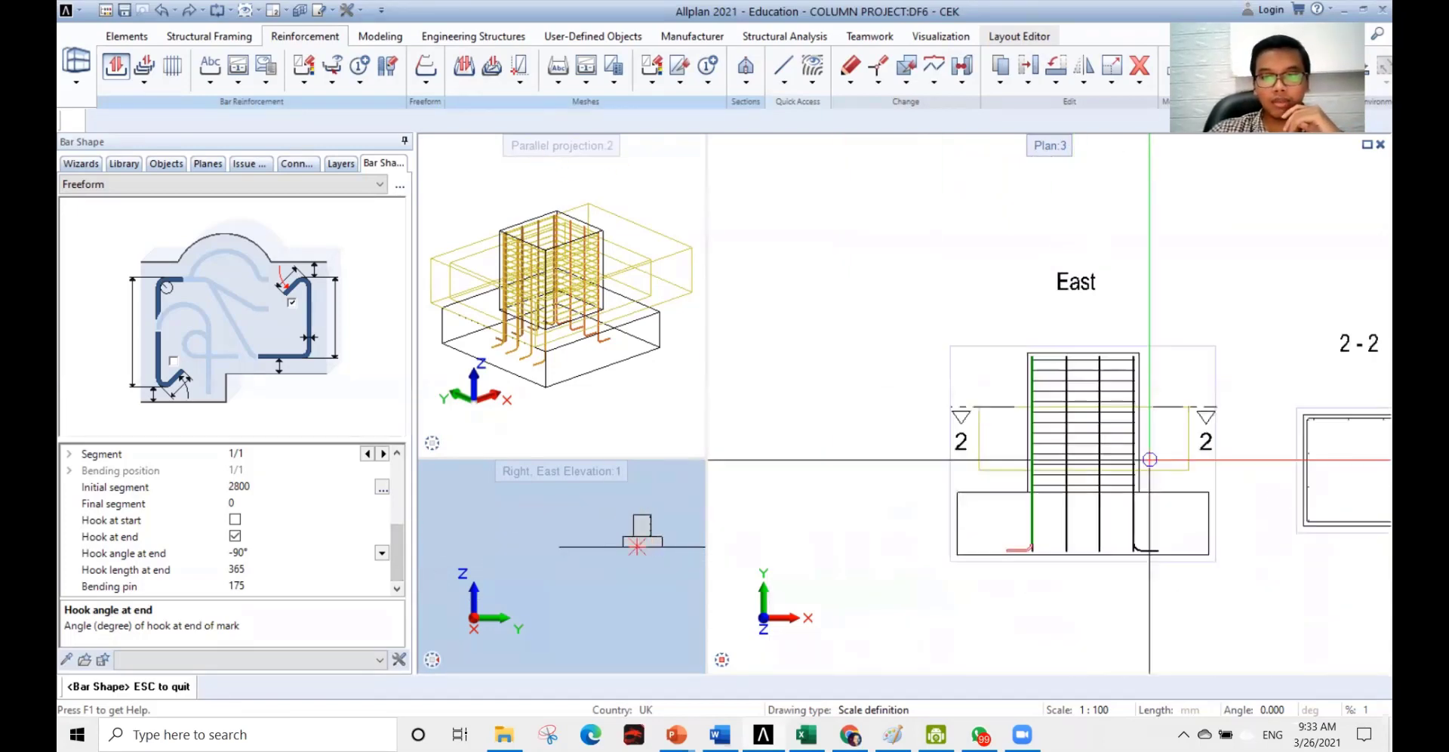
{"action": "middle_click_drag", "start_coordinate": [1148, 456], "coordinate": [941, 322]}
{"action": "scroll", "coordinate": [1125, 388], "scroll_direction": "up", "scroll_amount": 3}
{"action": "scroll", "coordinate": [1108, 393], "scroll_direction": "up", "scroll_amount": 3}
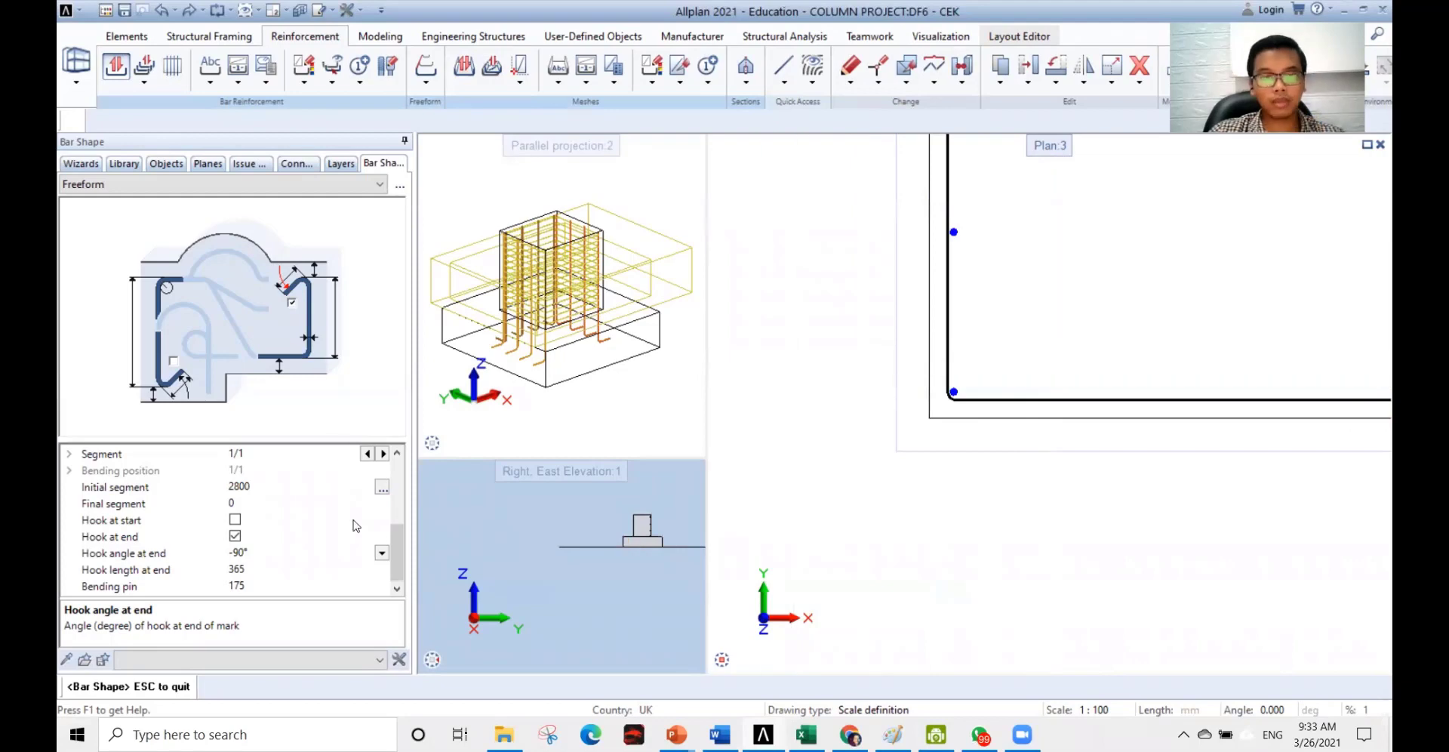
{"action": "scroll", "coordinate": [922, 379], "scroll_direction": "down", "scroll_amount": 3}
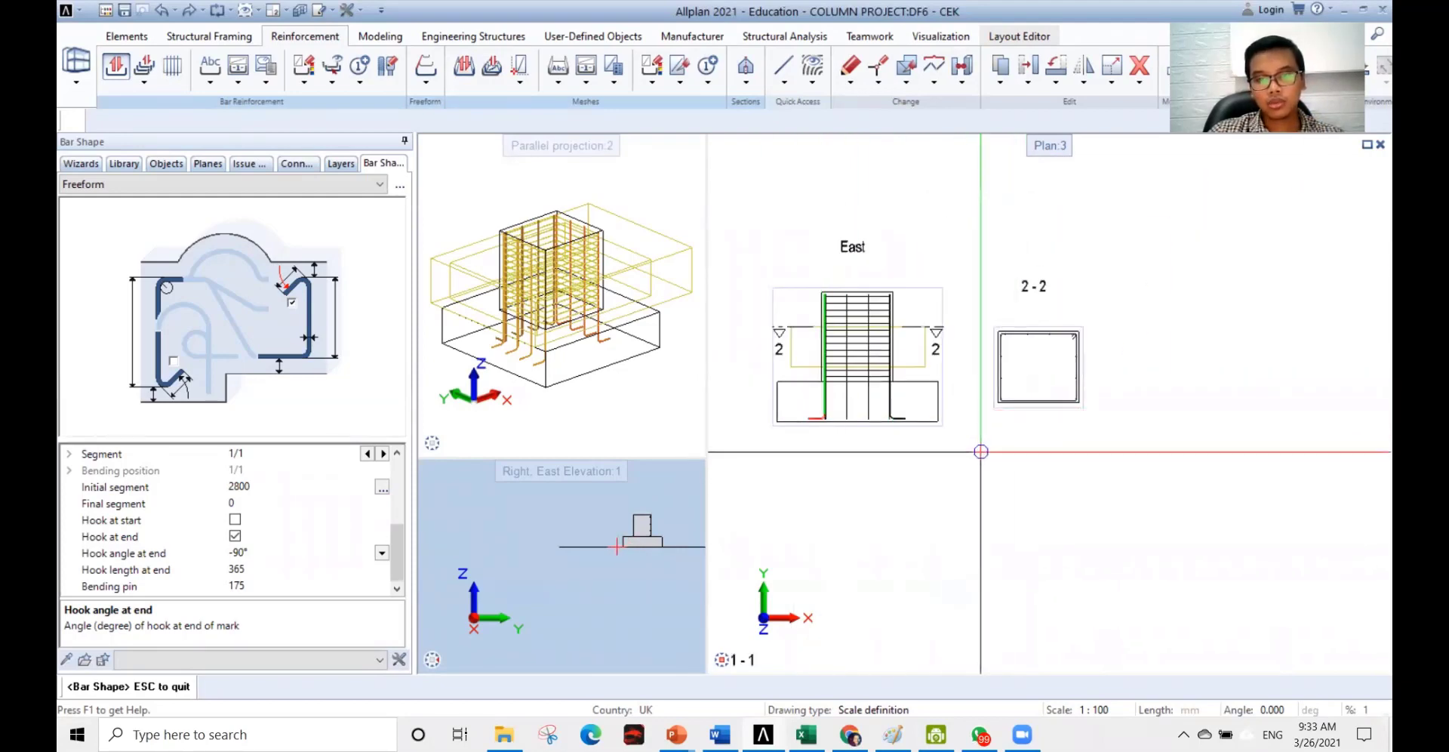
- Finish the new bar shape, skip its label, and proceed to linear placement
{"action": "key", "text": "Escape"}
{"action": "key", "text": "Escape"}
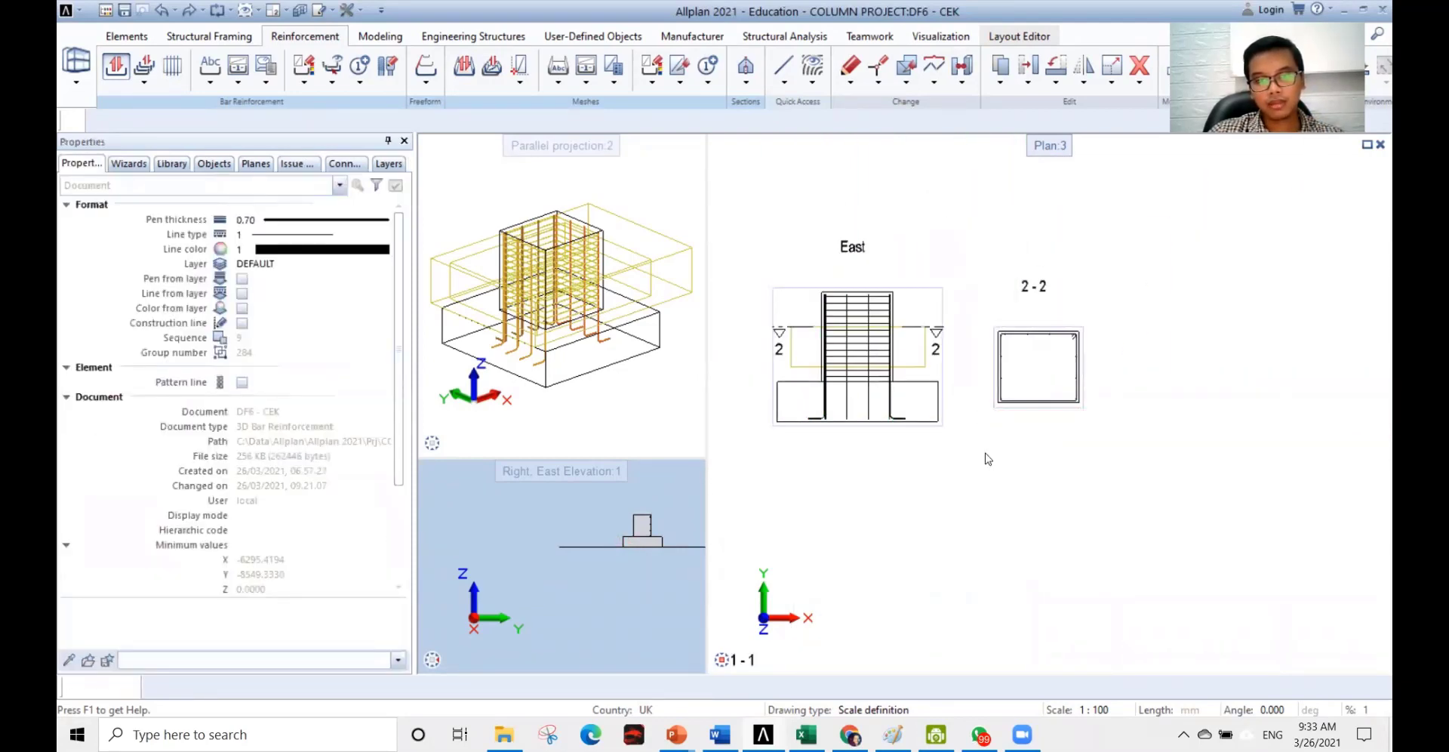
{"action": "left_click", "coordinate": [971, 457]}
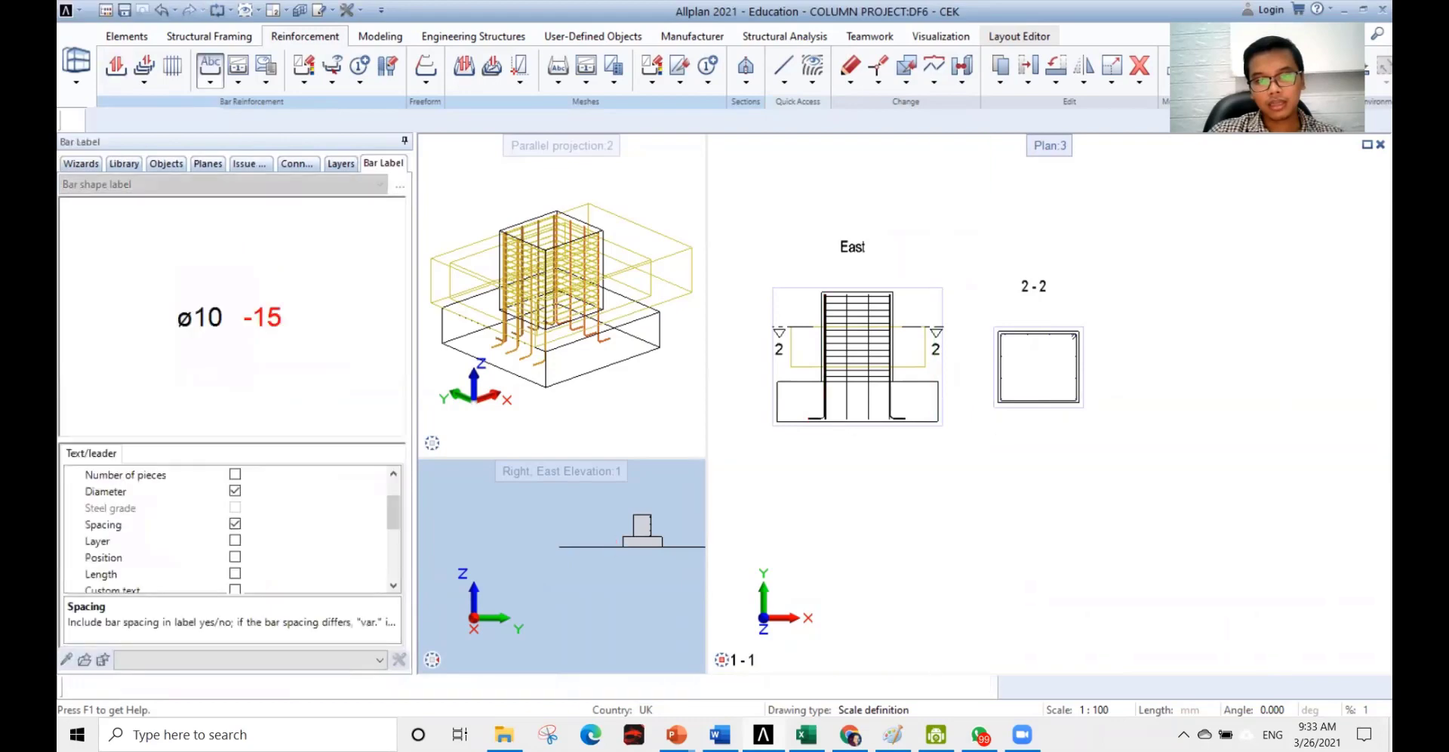
{"action": "key", "text": "Escape"}
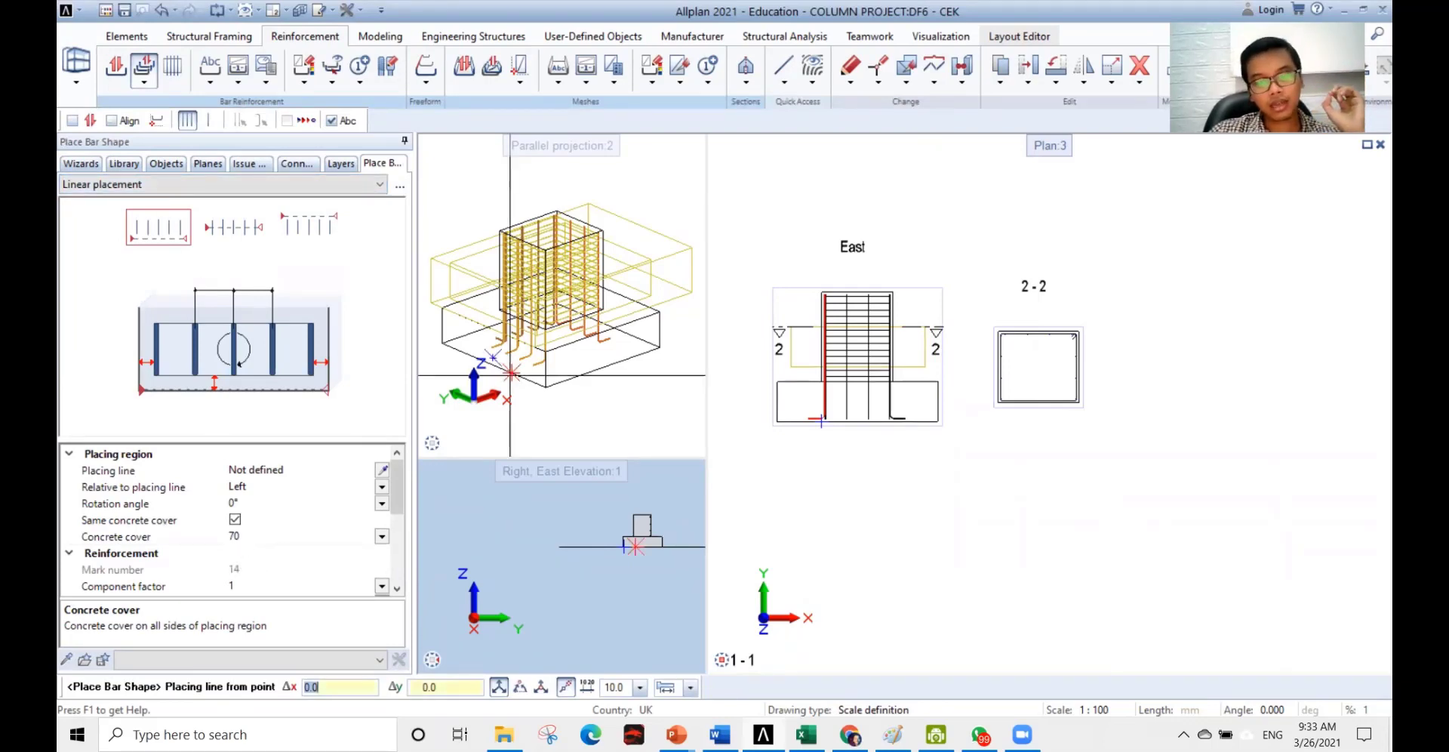
- Switch the linear placement of the new hooked bar in section 2-2 to alignment along a bar segment
{"action": "scroll", "coordinate": [1005, 406], "scroll_direction": "up", "scroll_amount": 5}
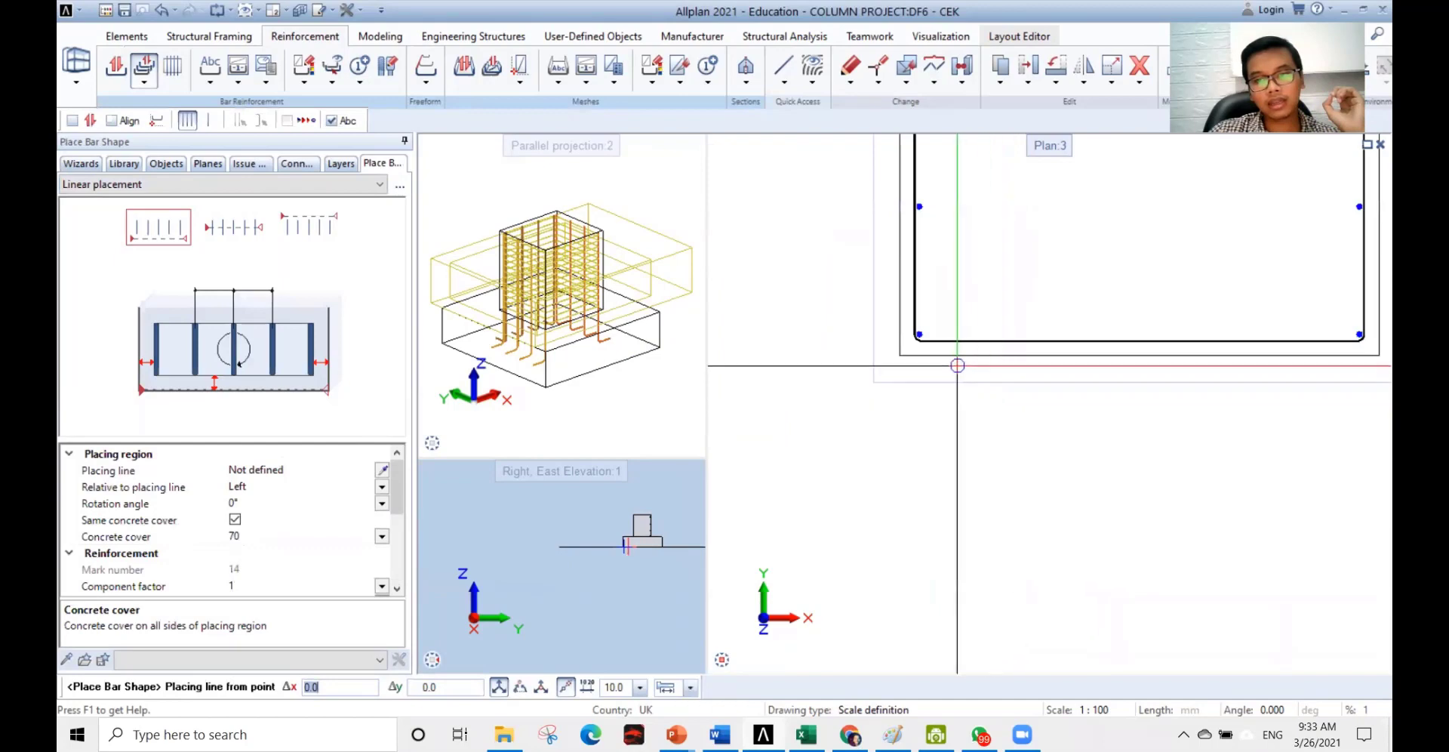
{"action": "middle_click_drag", "start_coordinate": [957, 365], "coordinate": [1023, 472]}
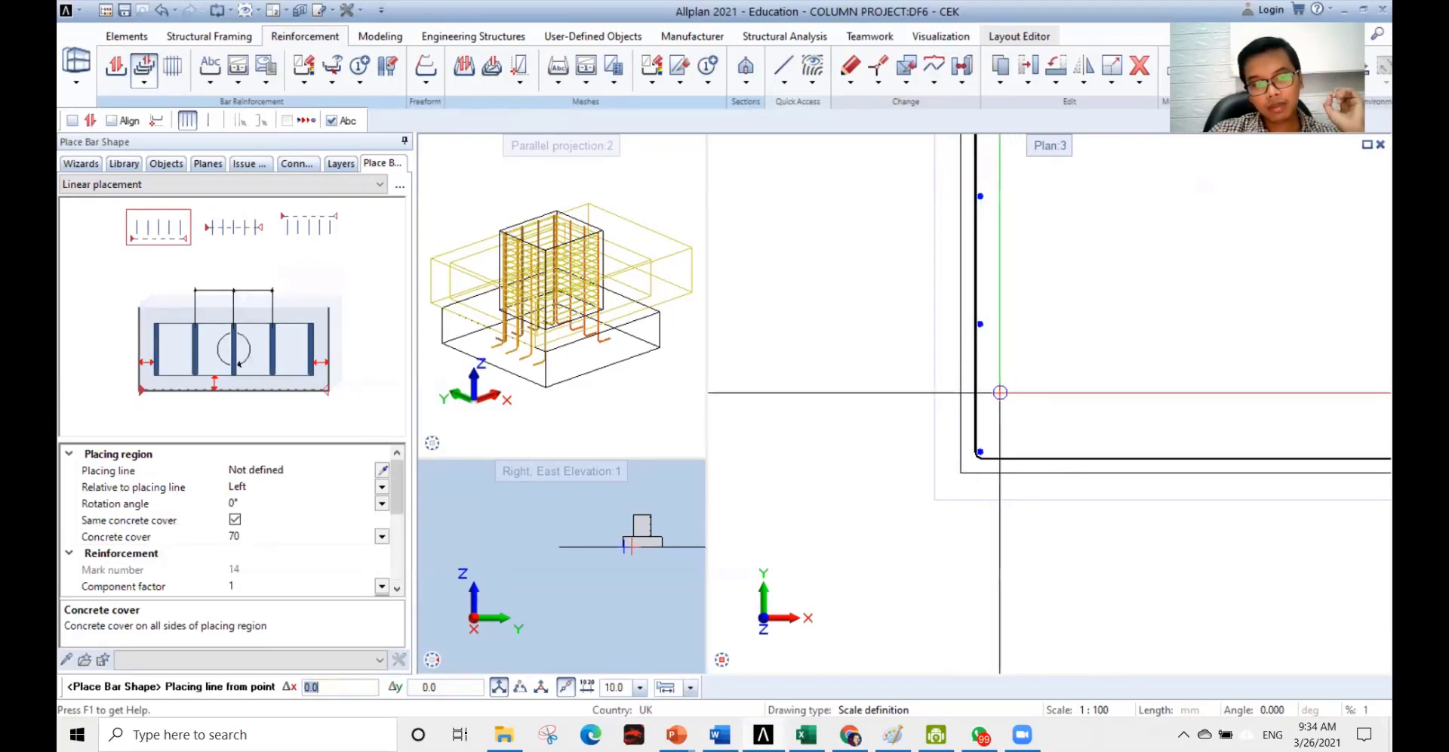
{"action": "scroll", "coordinate": [960, 432], "scroll_direction": "up", "scroll_amount": 1}
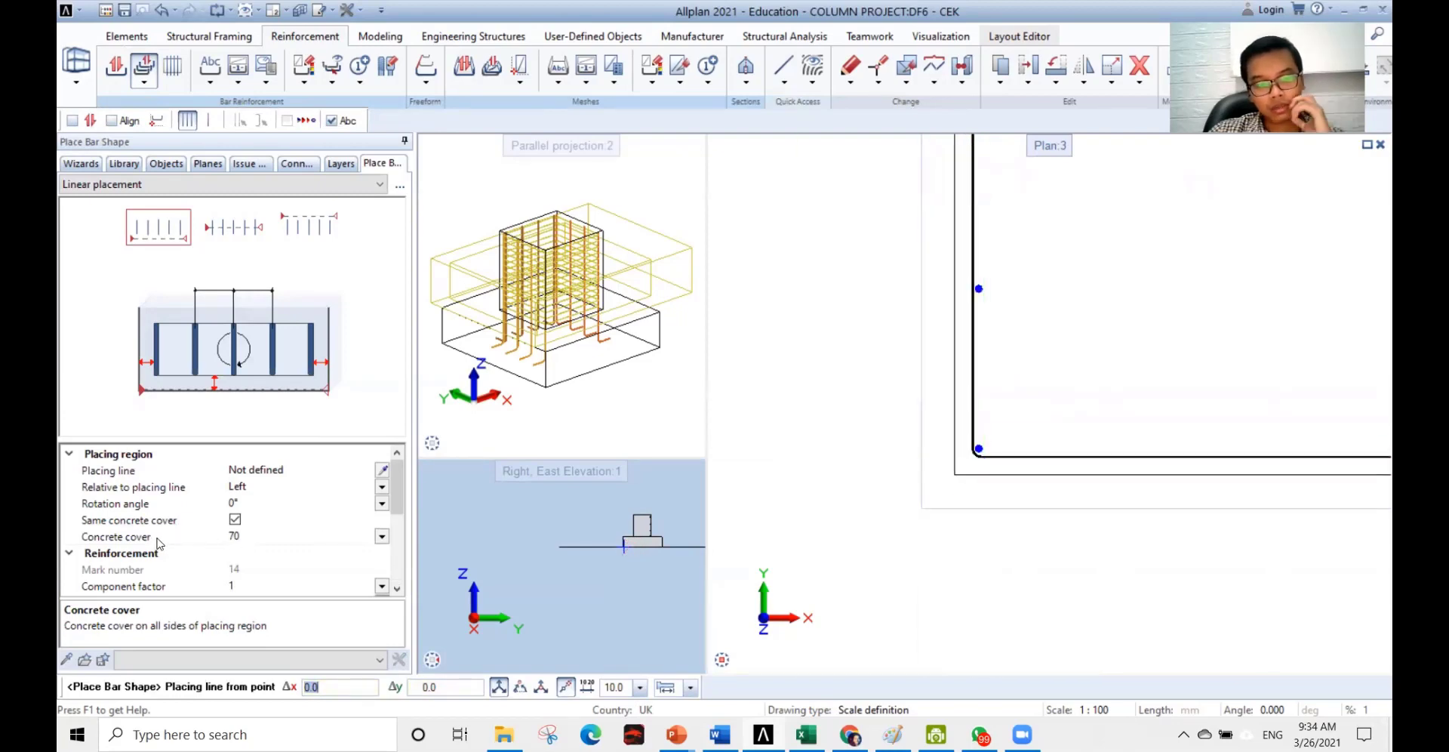
{"action": "scroll", "coordinate": [980, 450], "scroll_direction": "up", "scroll_amount": 3}
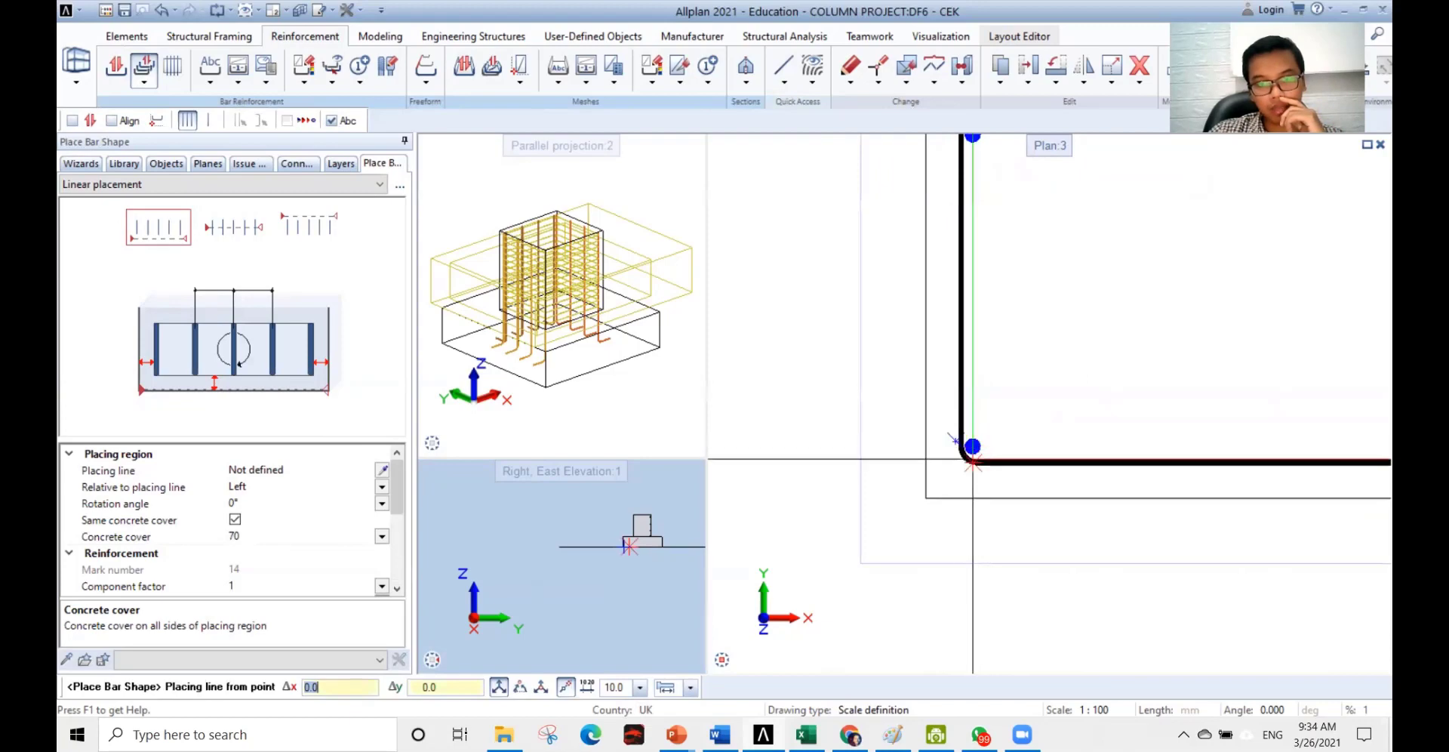
{"action": "scroll", "coordinate": [969, 445], "scroll_direction": "down", "scroll_amount": 3}
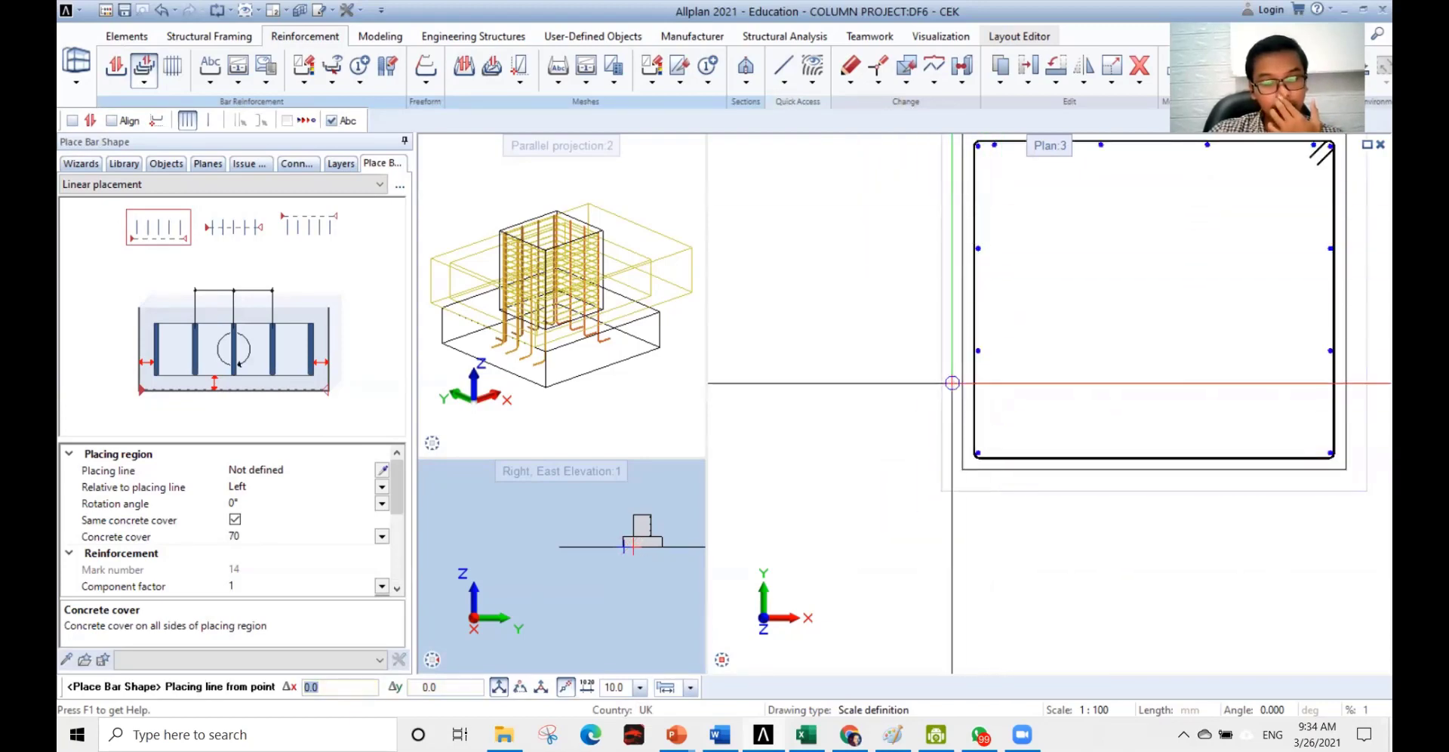
{"action": "scroll", "coordinate": [981, 452], "scroll_direction": "up", "scroll_amount": 3}
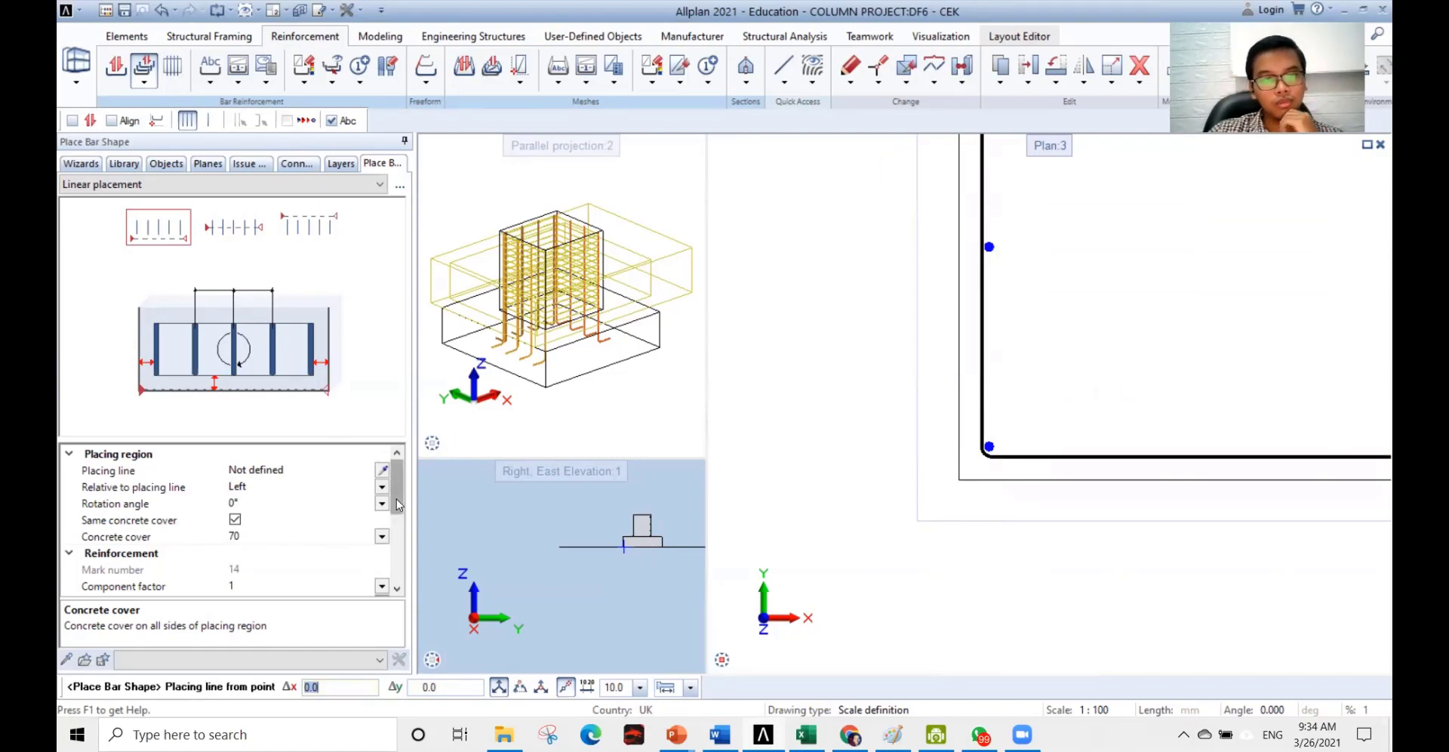
{"action": "left_click", "coordinate": [159, 122]}
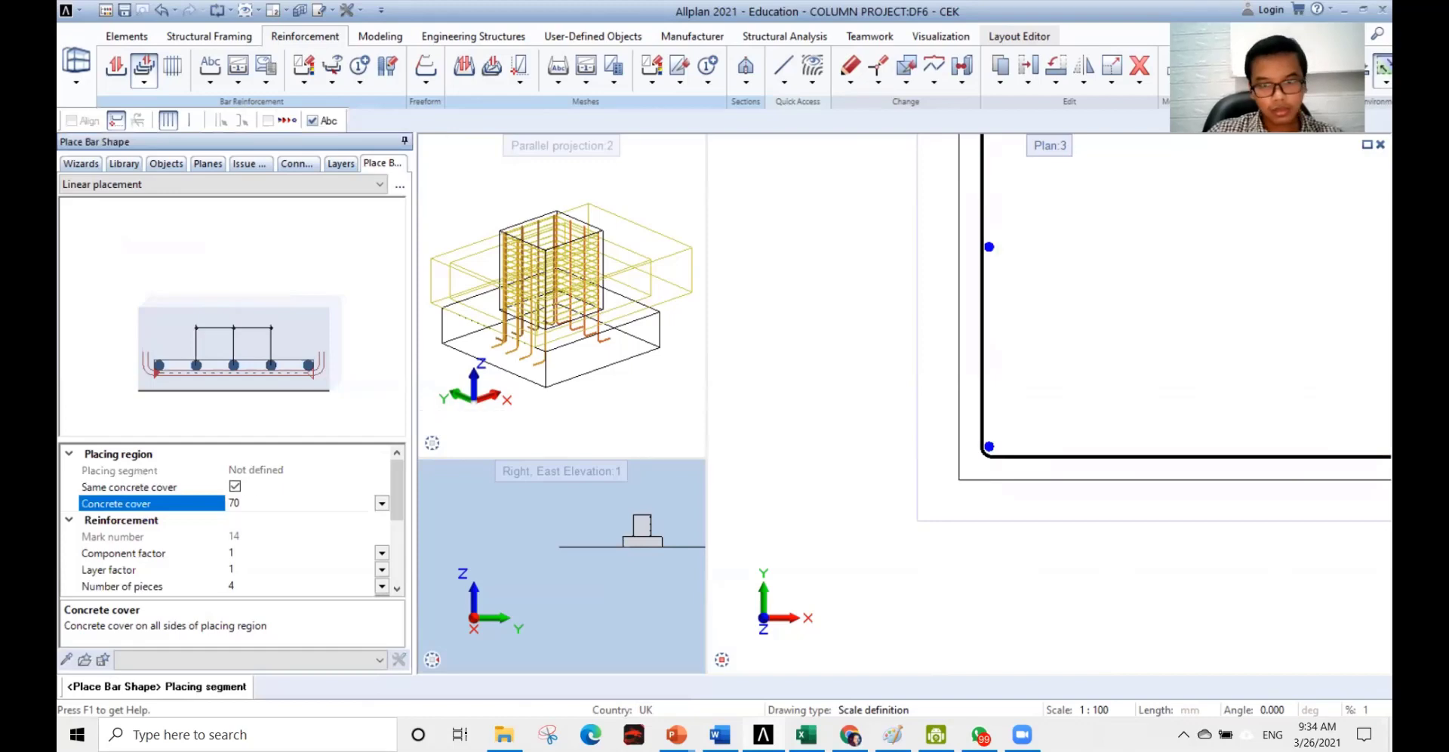
- Place four hooked bars along the stirrup's lower side in section 2-2, with a concrete cover of 70
{"action": "scroll", "coordinate": [766, 416], "scroll_direction": "down", "scroll_amount": 1}
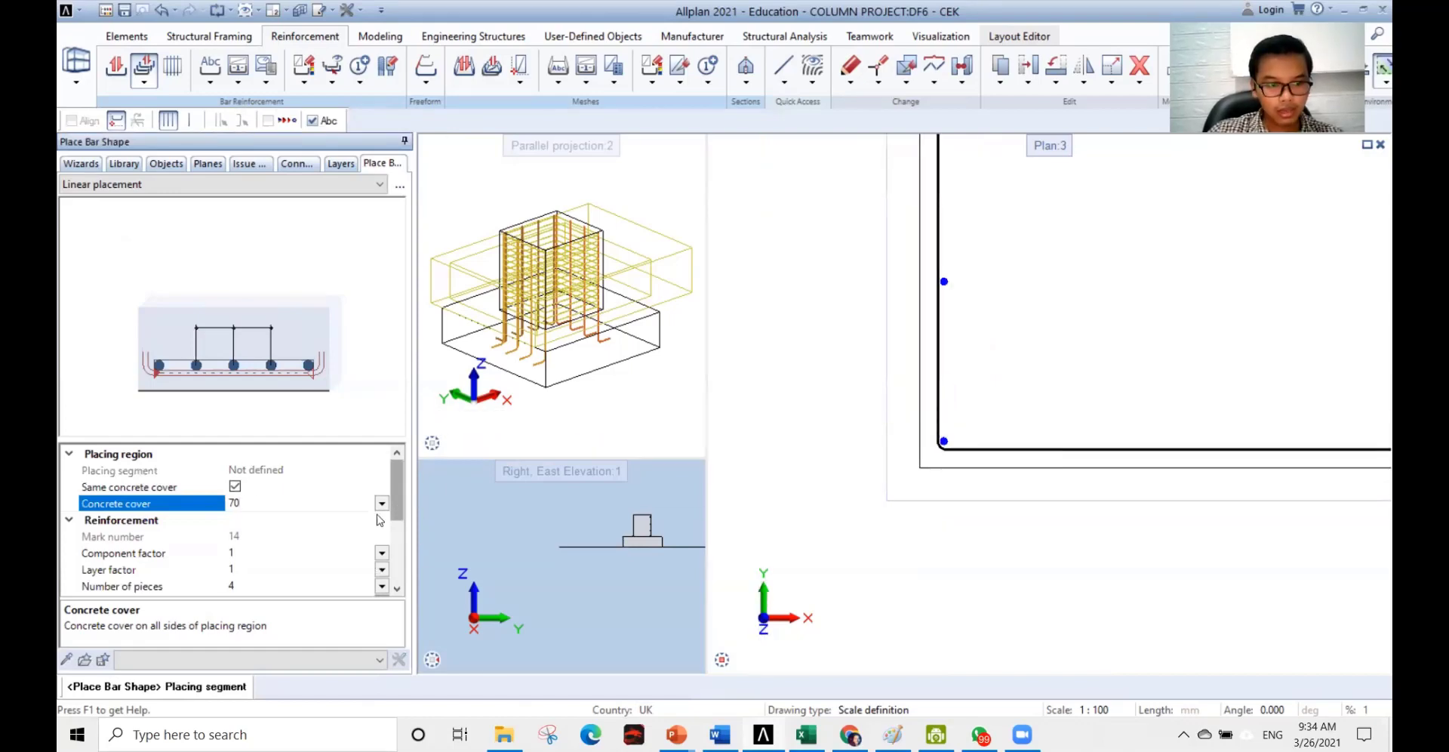
{"action": "scroll", "coordinate": [398, 510], "scroll_direction": "down", "scroll_amount": 3}
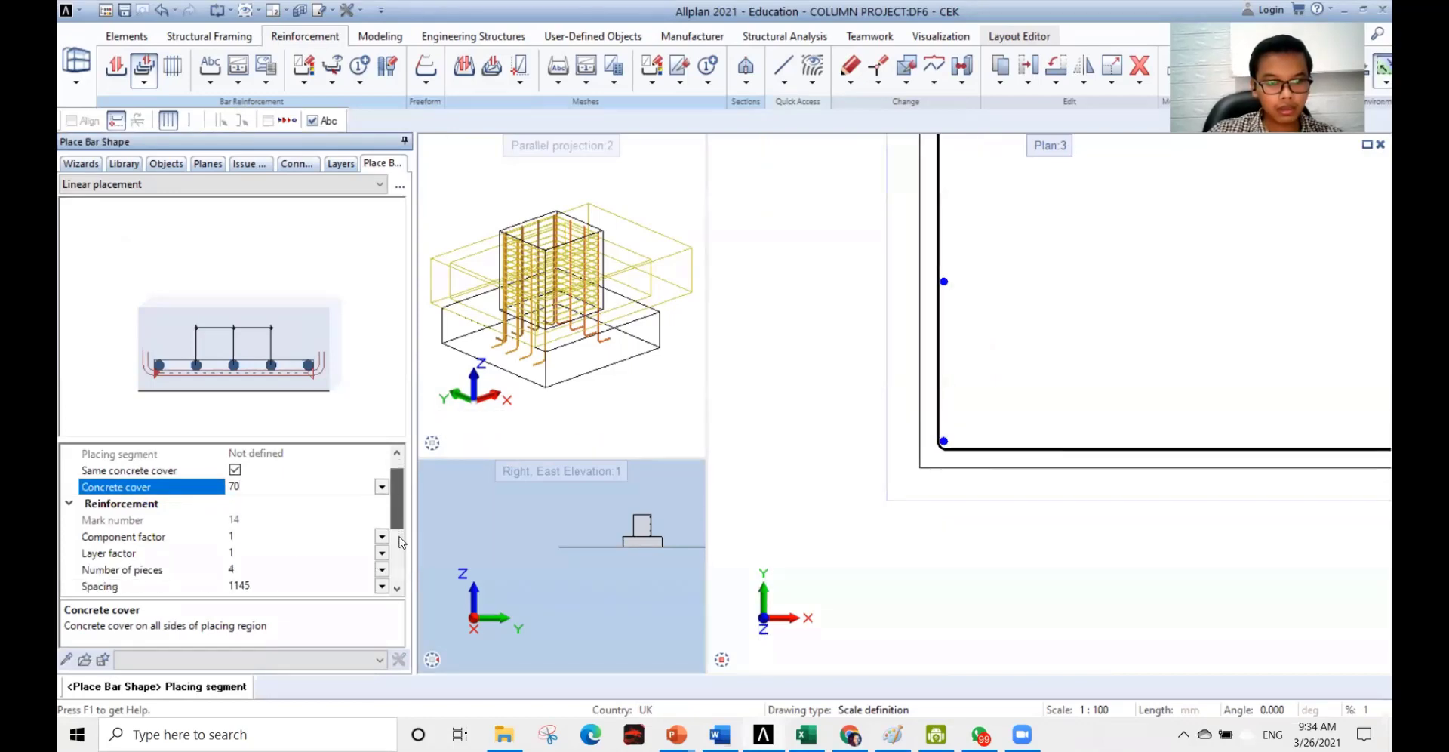
{"action": "scroll", "coordinate": [1127, 477], "scroll_direction": "down", "scroll_amount": 2}
{"action": "scroll", "coordinate": [1126, 477], "scroll_direction": "up", "scroll_amount": 2}
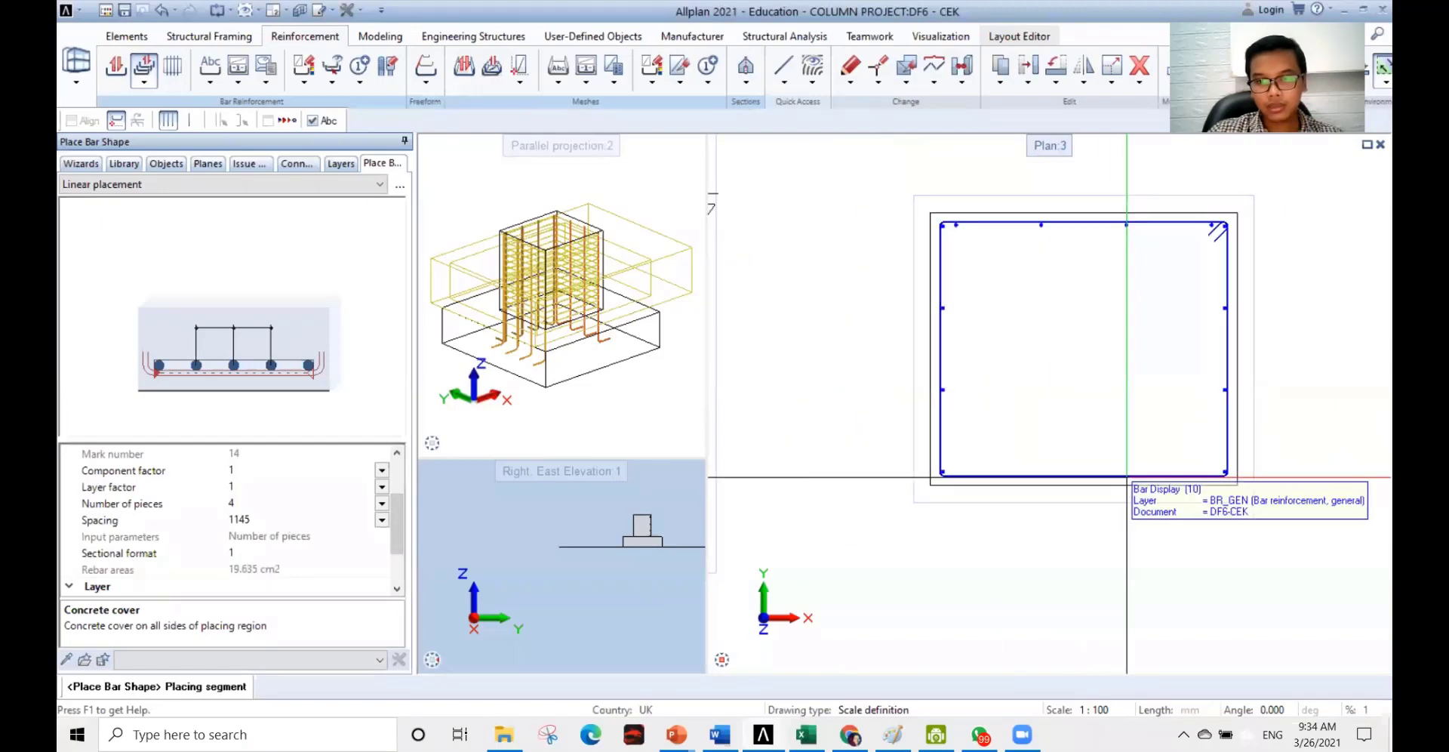
{"action": "scroll", "coordinate": [1127, 477], "scroll_direction": "up", "scroll_amount": 1}
{"action": "middle_click_drag", "start_coordinate": [1126, 476], "coordinate": [1046, 485]}
{"action": "left_click", "coordinate": [995, 482]}
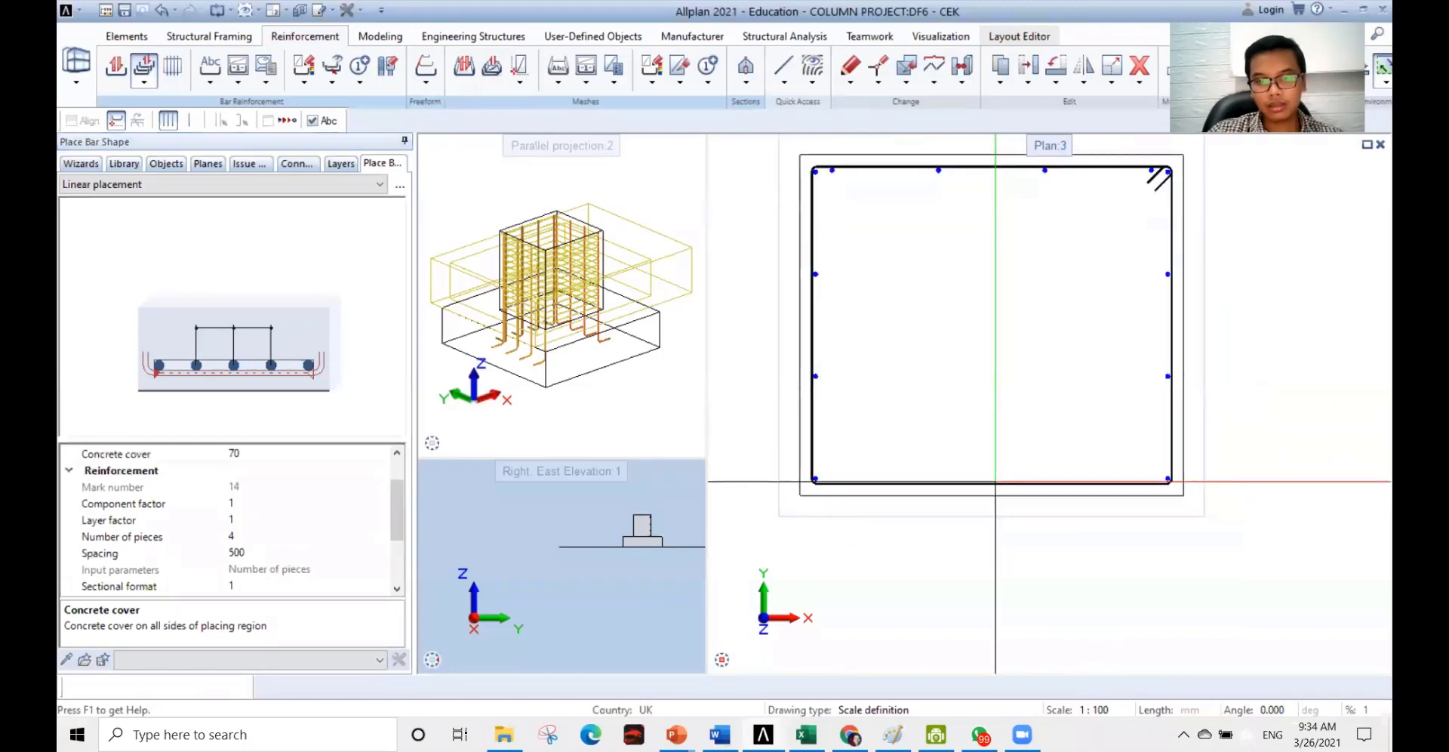
- Examine the gap between the existing corner bar and the first new bar at the stirrup's lower left corner
{"action": "scroll", "coordinate": [861, 501], "scroll_direction": "up", "scroll_amount": 1}
{"action": "middle_click_drag", "start_coordinate": [831, 483], "coordinate": [922, 472]}
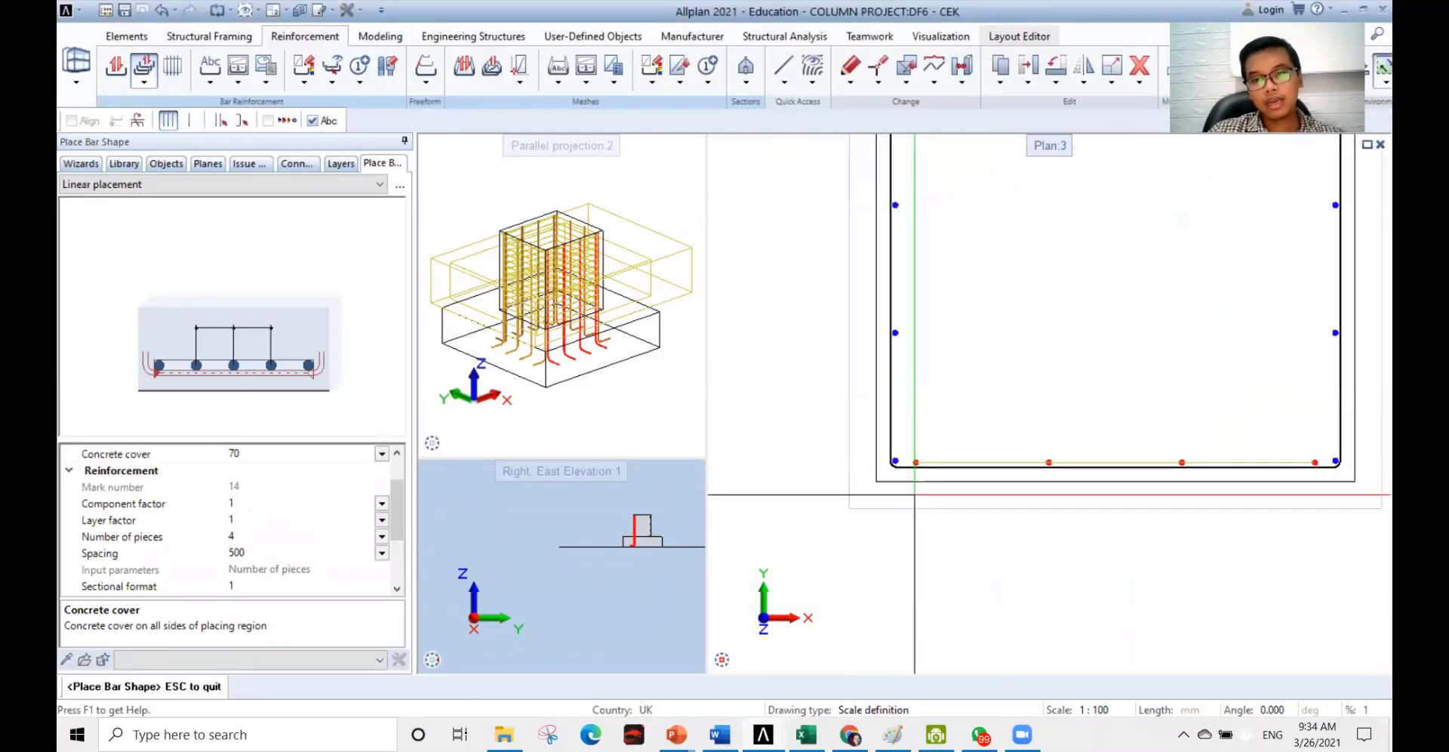
{"action": "scroll", "coordinate": [906, 499], "scroll_direction": "up", "scroll_amount": 1}
{"action": "scroll", "coordinate": [907, 499], "scroll_direction": "up", "scroll_amount": 1}
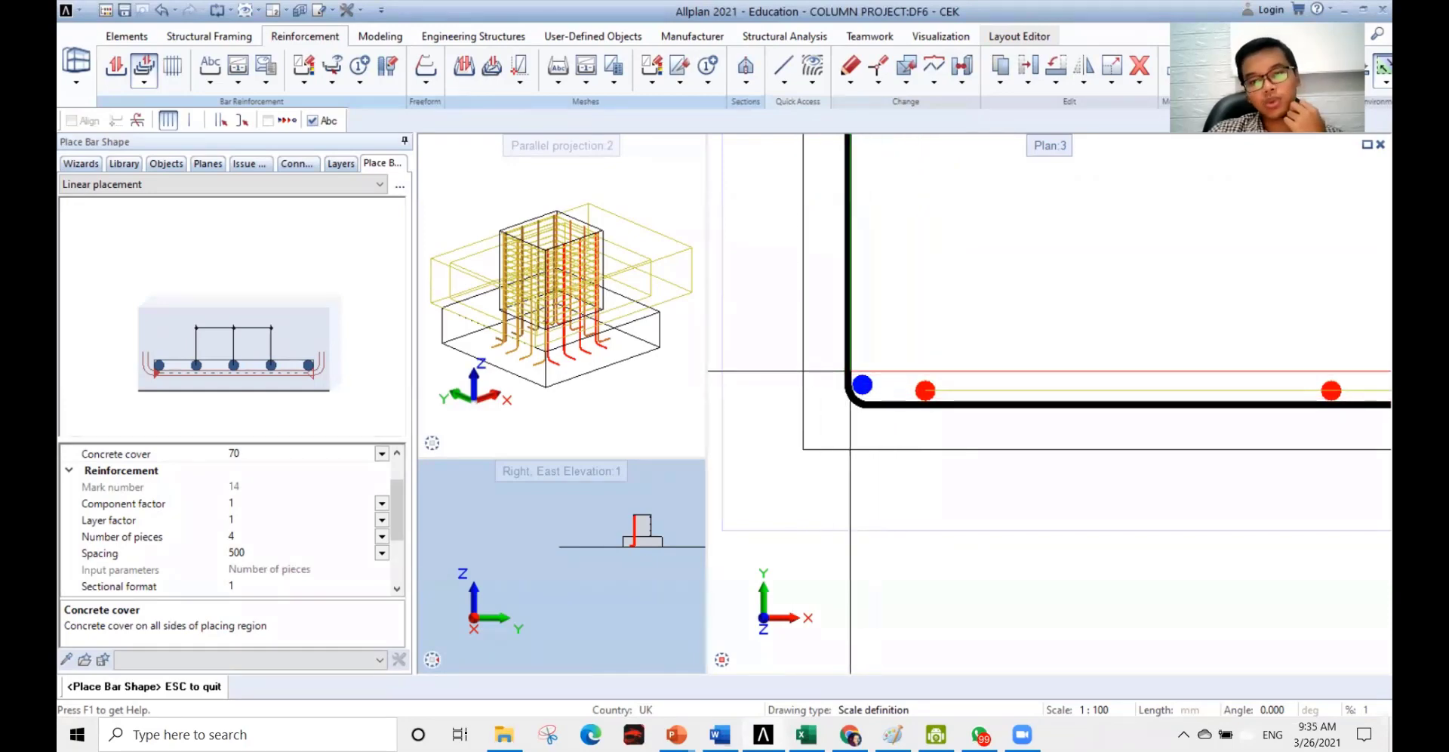
{"action": "scroll", "coordinate": [849, 370], "scroll_direction": "down", "scroll_amount": 3}
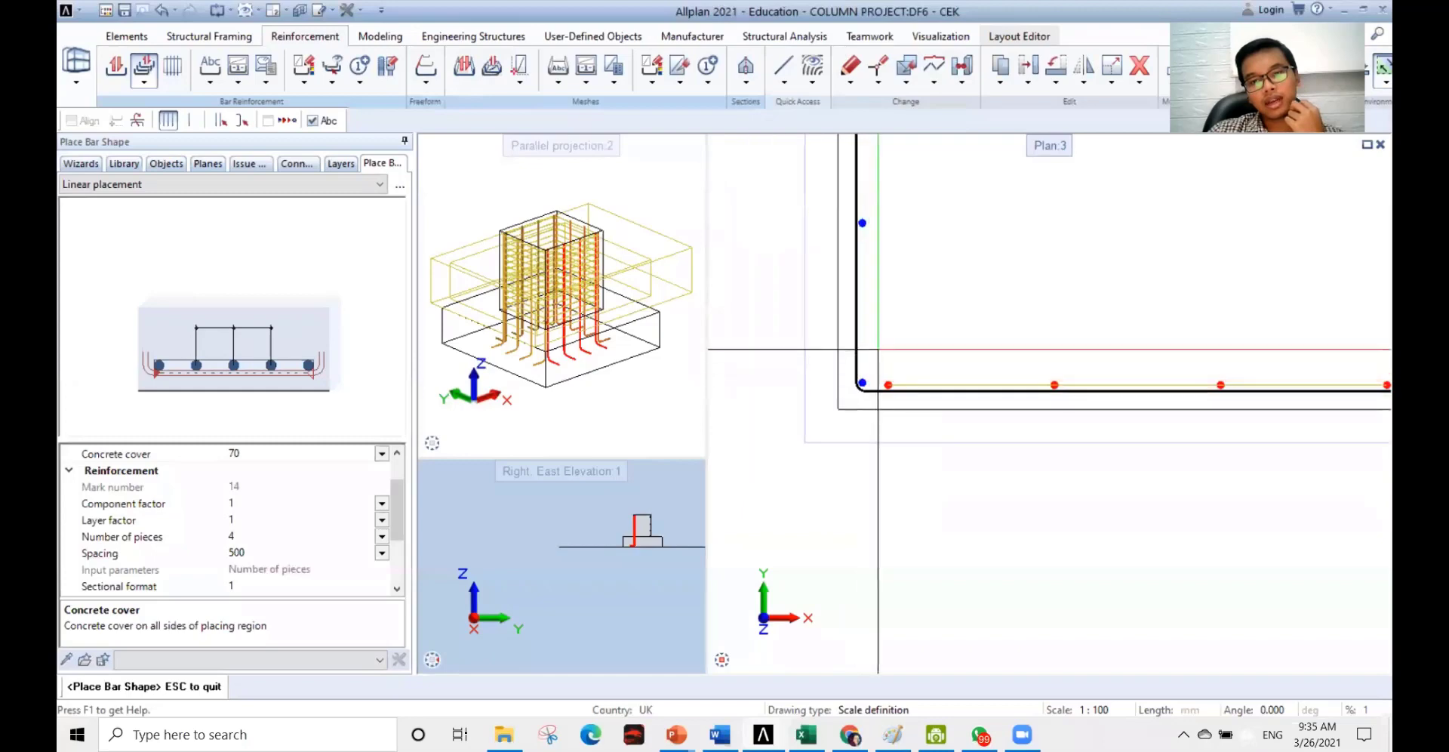
{"action": "middle_click_drag", "start_coordinate": [877, 349], "coordinate": [922, 493]}
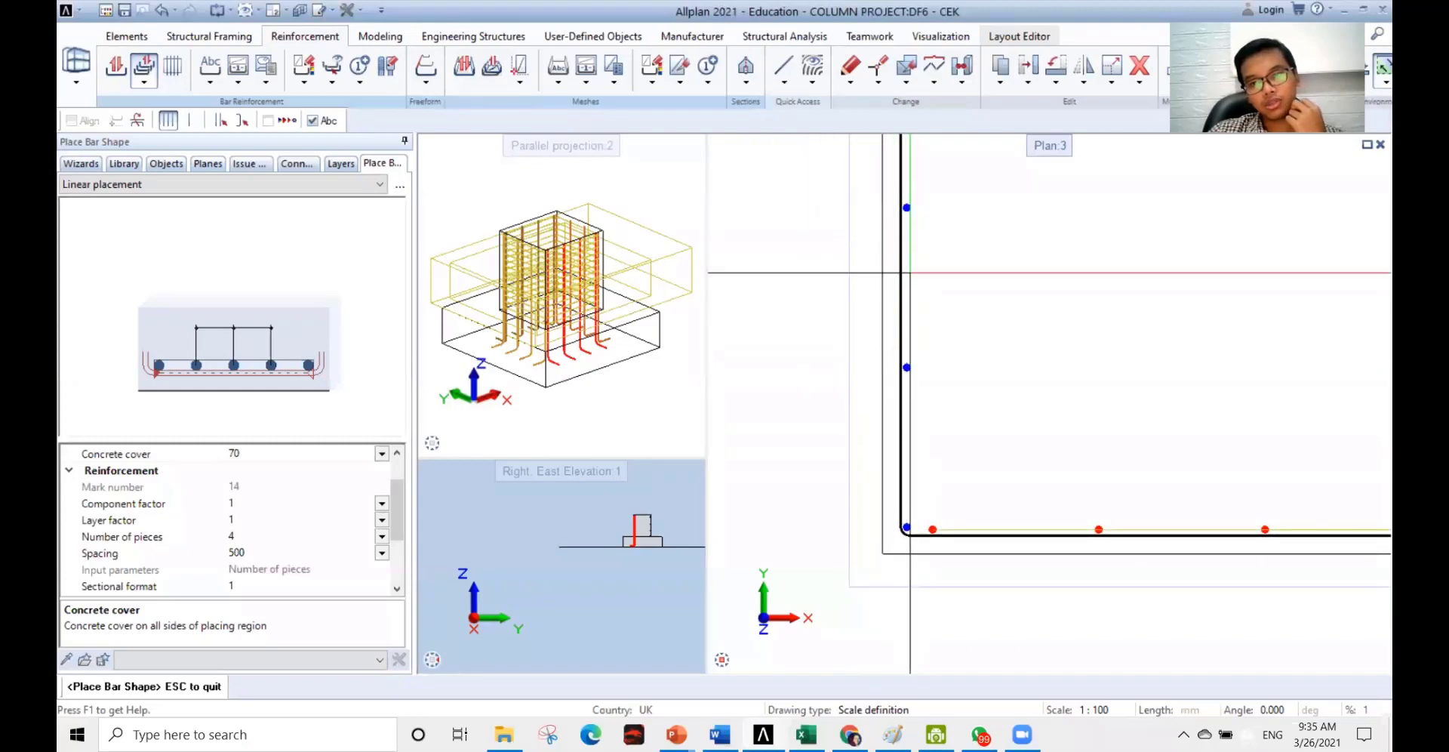
{"action": "middle_click_drag", "start_coordinate": [891, 412], "coordinate": [888, 398]}
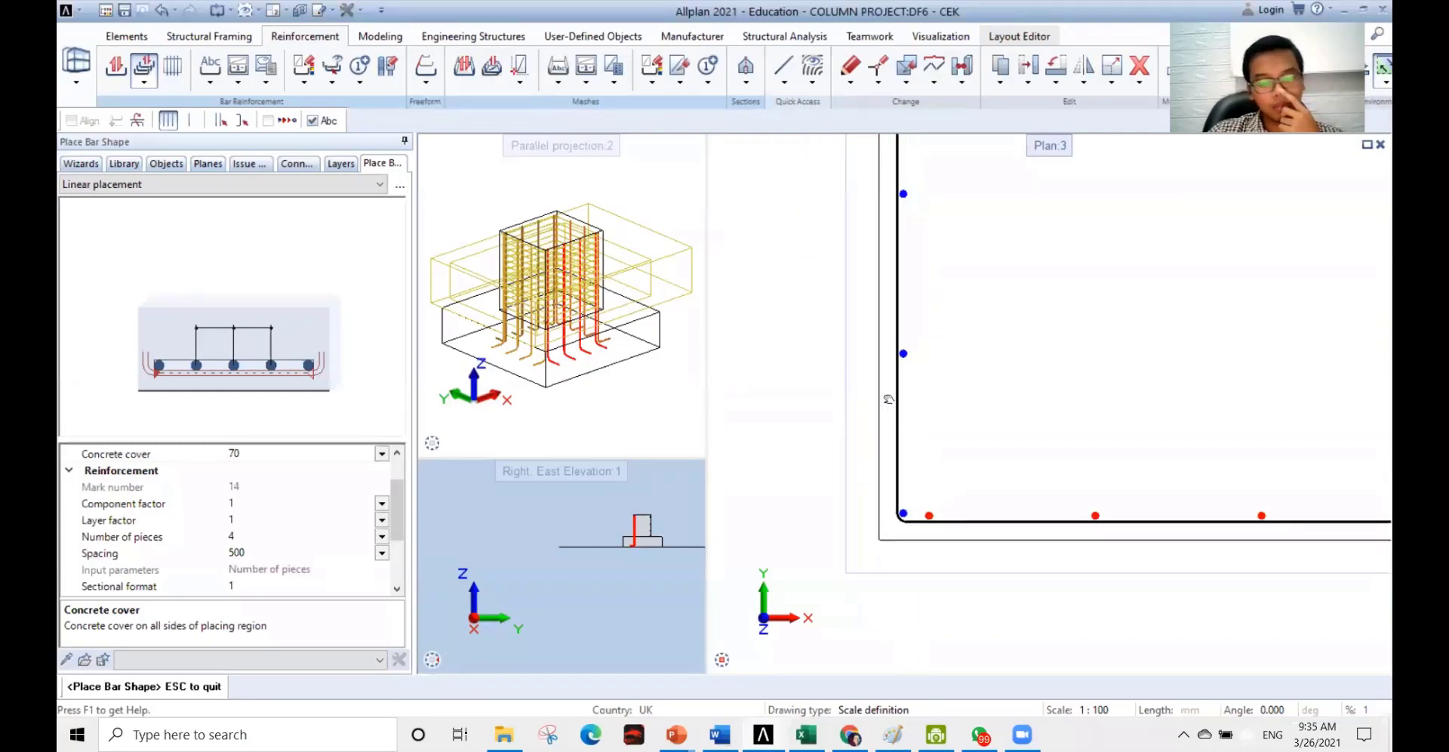
{"action": "scroll", "coordinate": [854, 419], "scroll_direction": "up", "scroll_amount": 3}
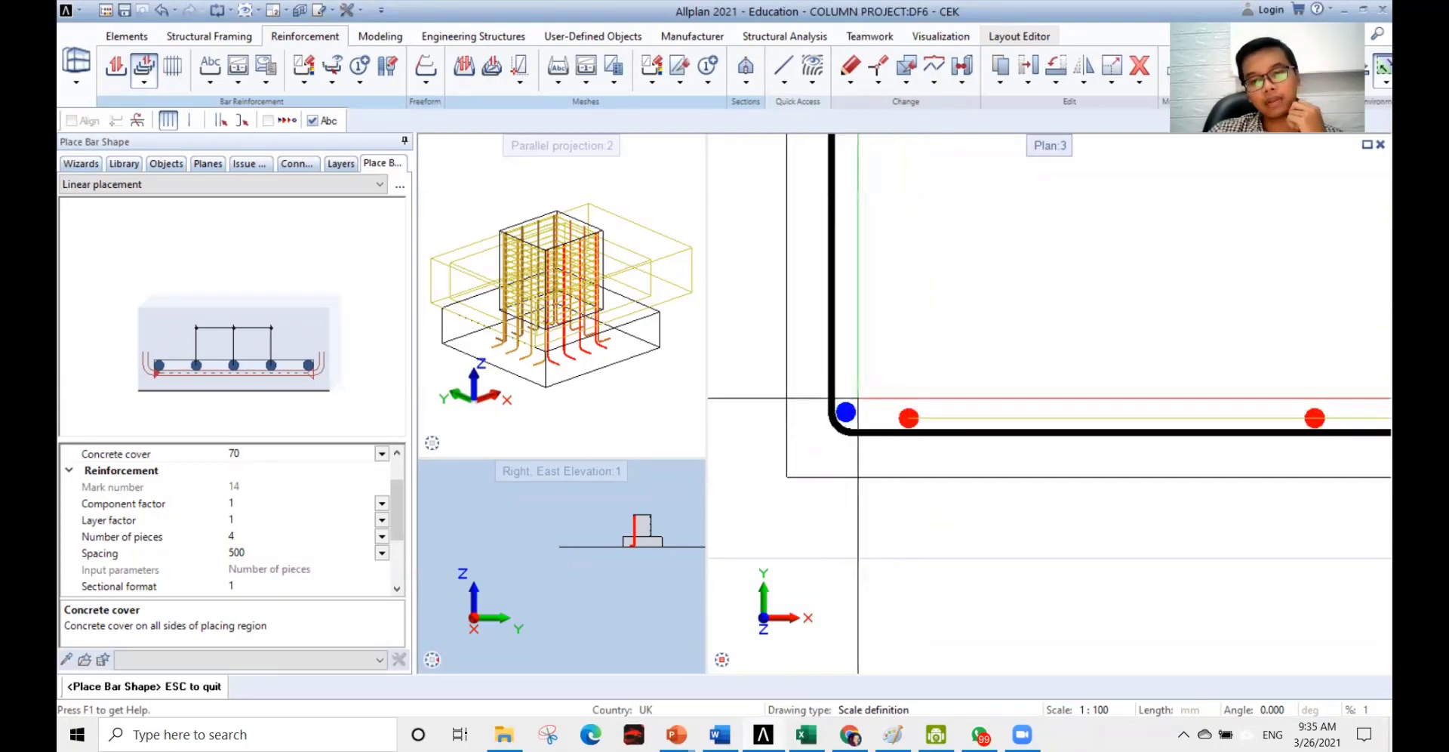
- Try a concrete cover of 50 for the new row of bars along the stirrup's lower side
{"action": "left_click", "coordinate": [274, 453]}
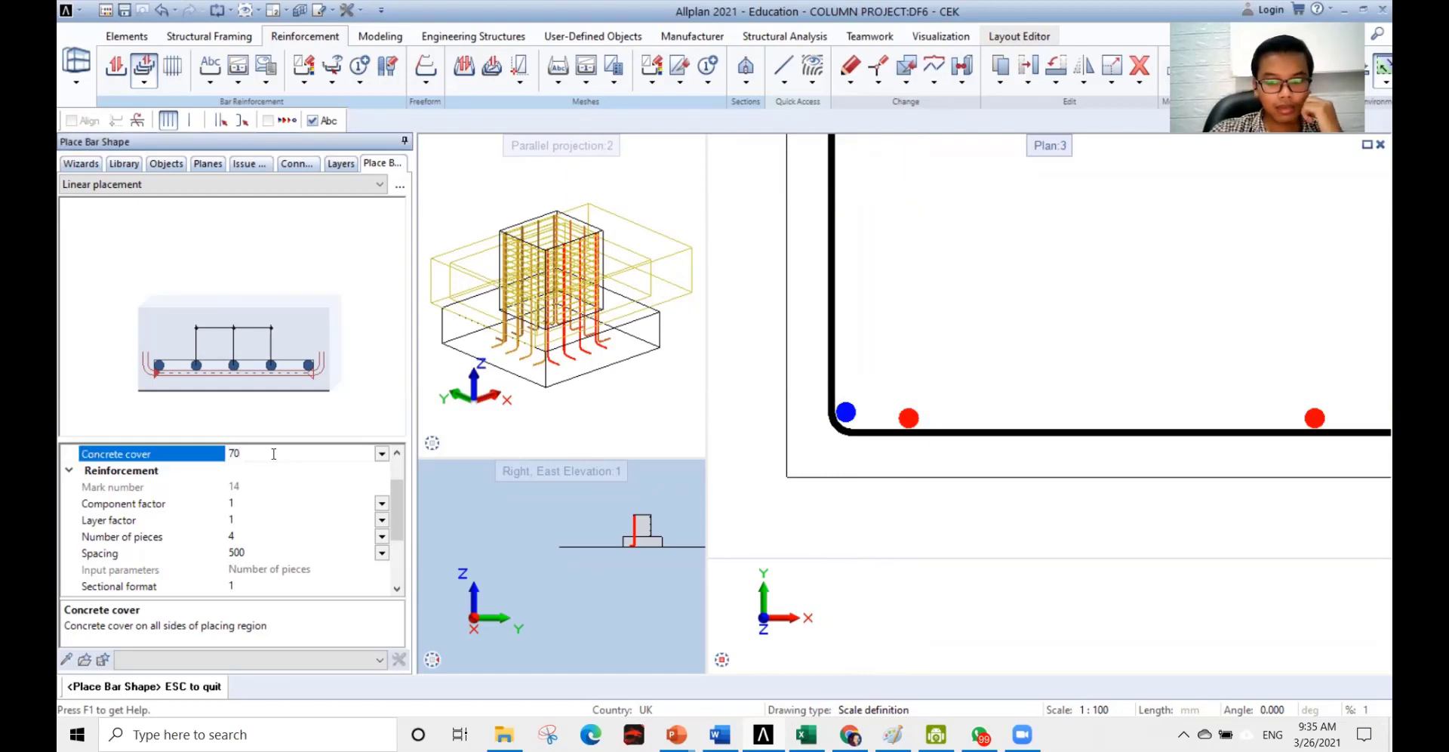
{"action": "key", "text": "BackSpace"}
{"action": "key", "text": "BackSpace"}
{"action": "type", "text": "5"}
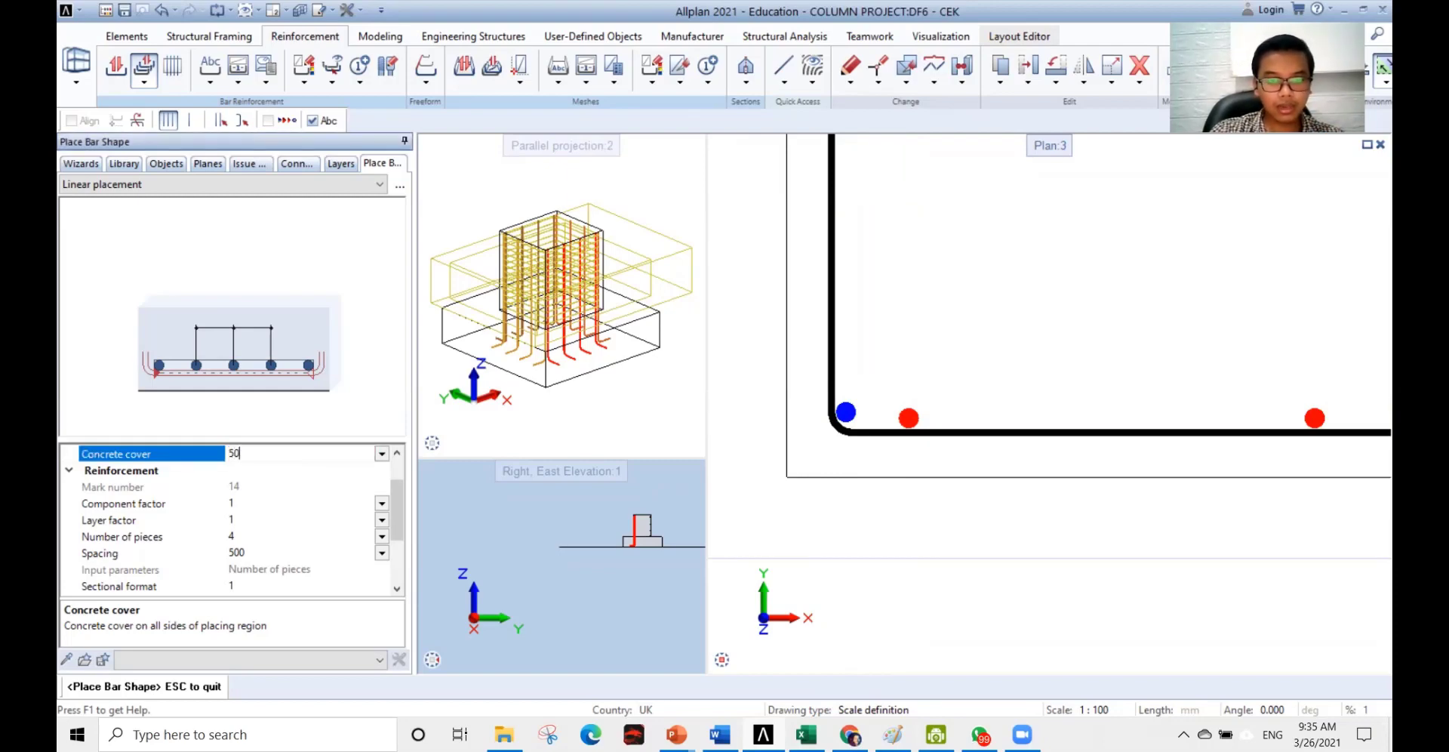
{"action": "key", "text": "Return"}
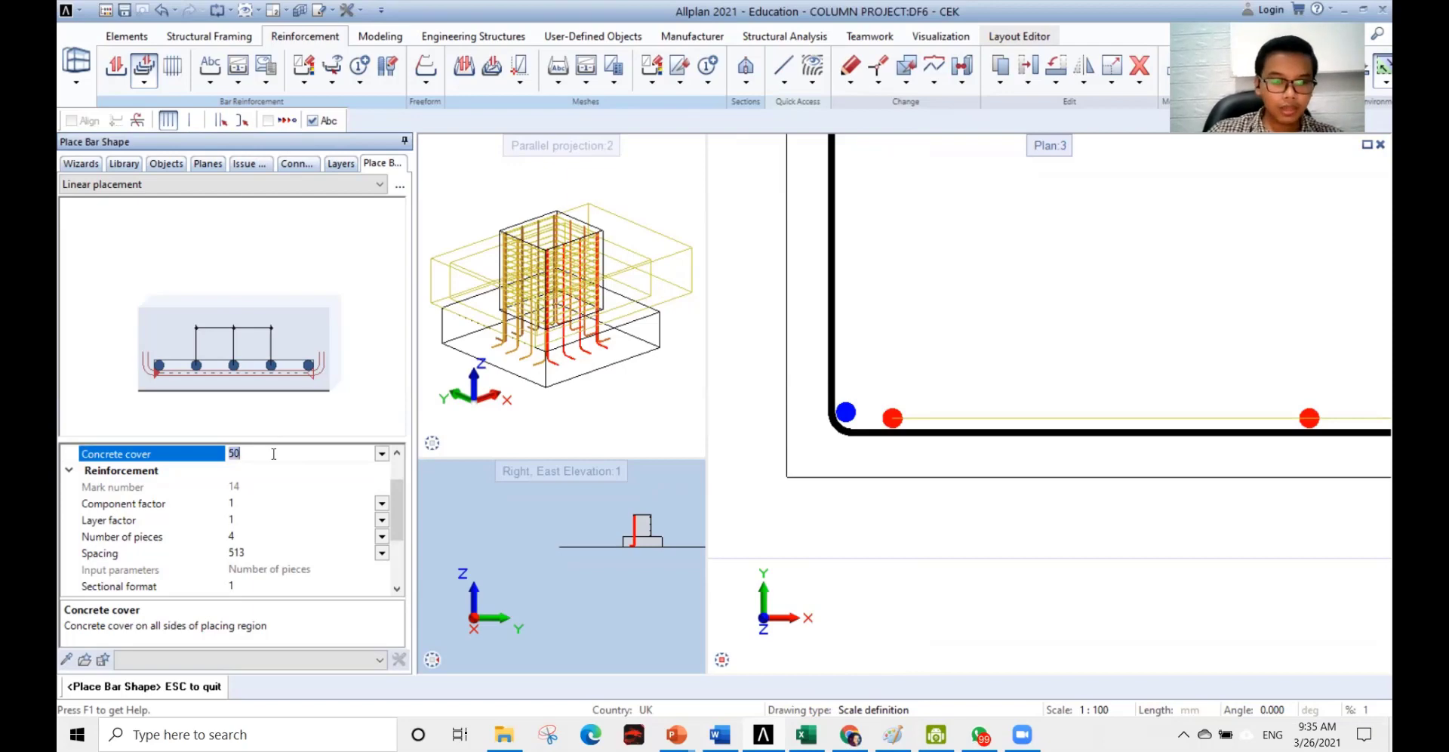
- Try a concrete cover of 0 for the same lower row of bars
{"action": "key", "text": "BackSpace"}
{"action": "key", "text": "BackSpace"}
{"action": "type", "text": "0"}
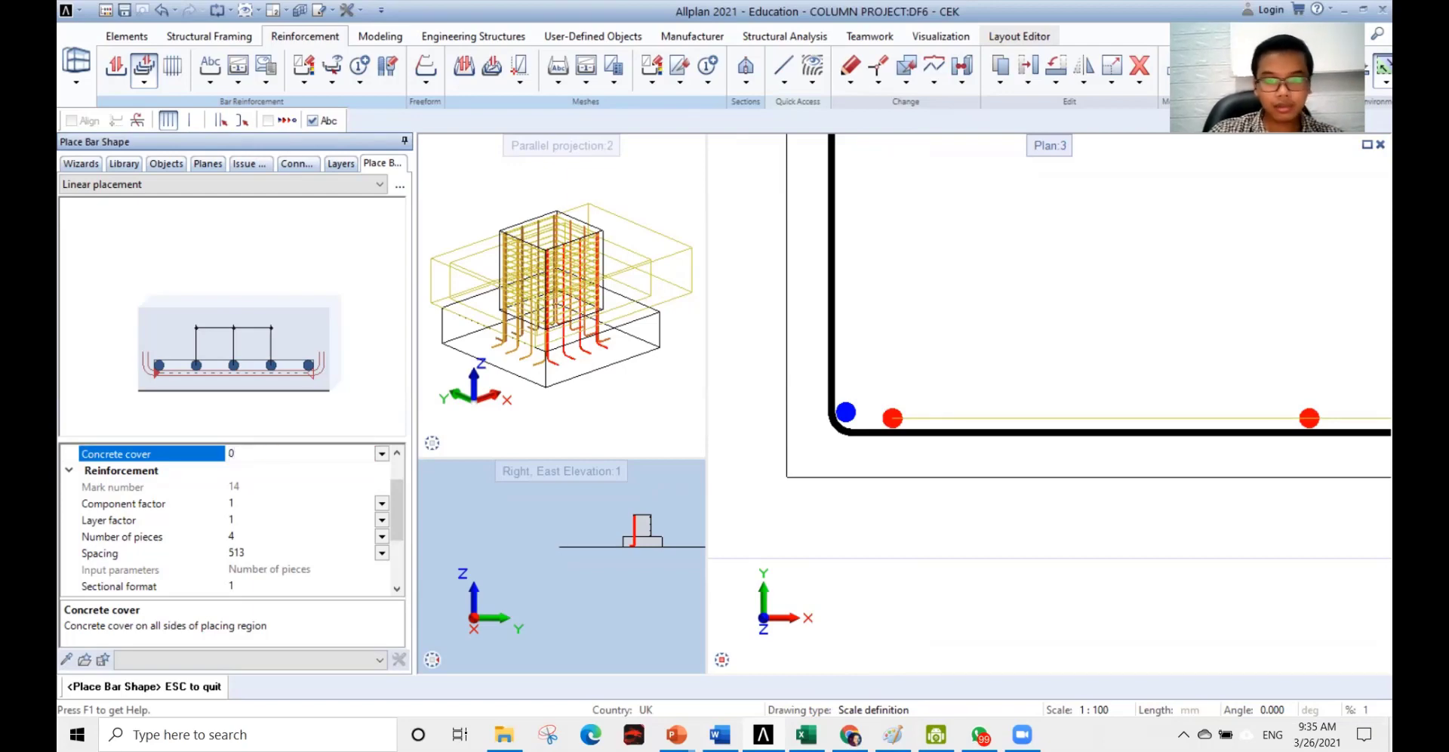
{"action": "key", "text": "Return"}
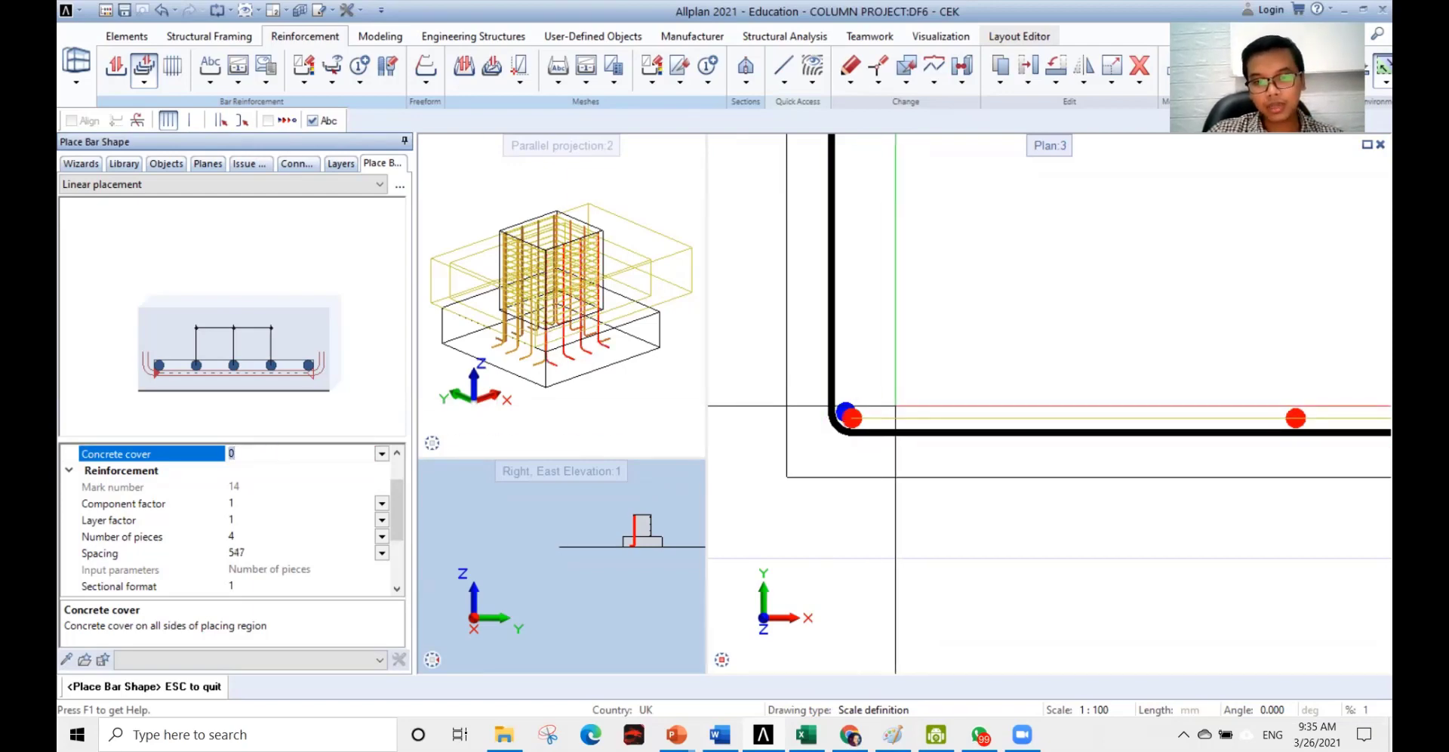
- Check the overlap with the corner bar and restore the lower row's concrete cover to 70
{"action": "scroll", "coordinate": [896, 406], "scroll_direction": "up", "scroll_amount": 5}
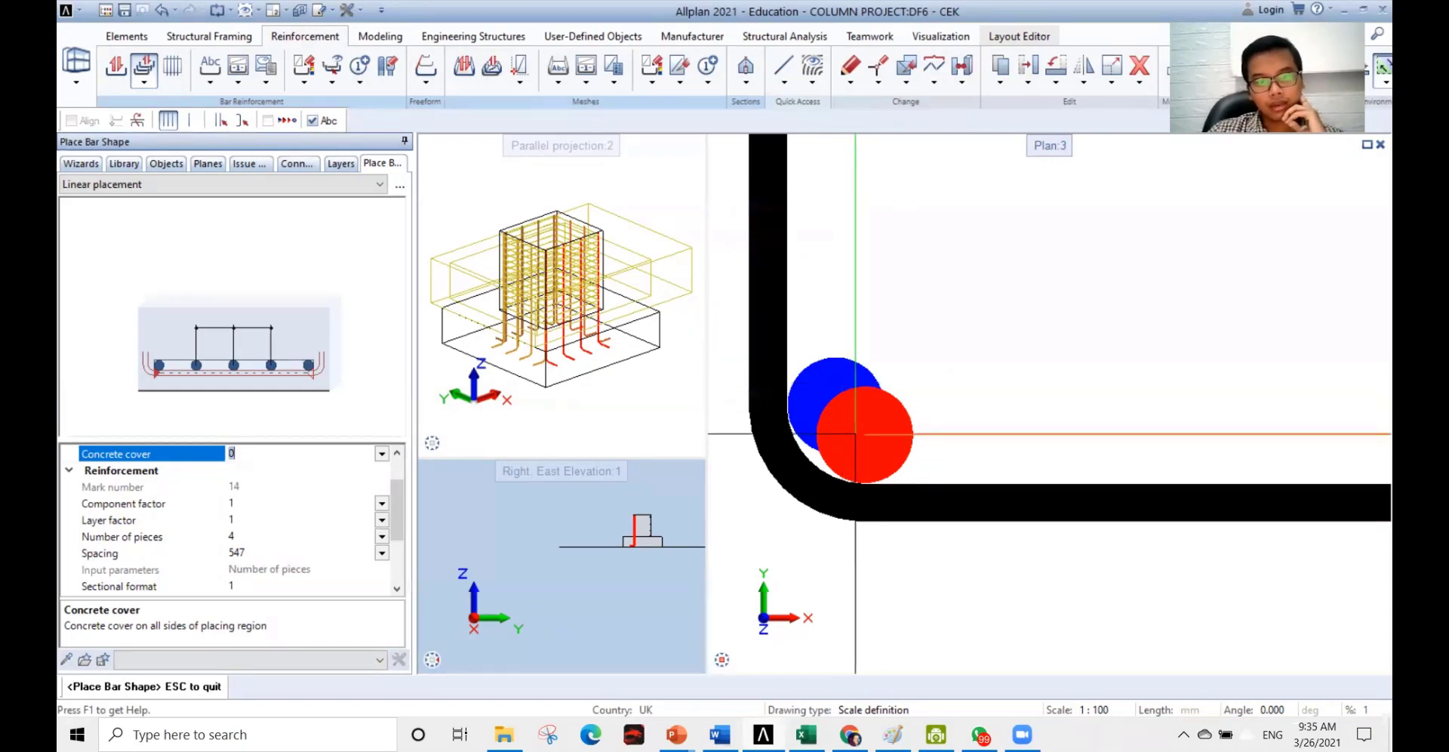
{"action": "left_click", "coordinate": [269, 457]}
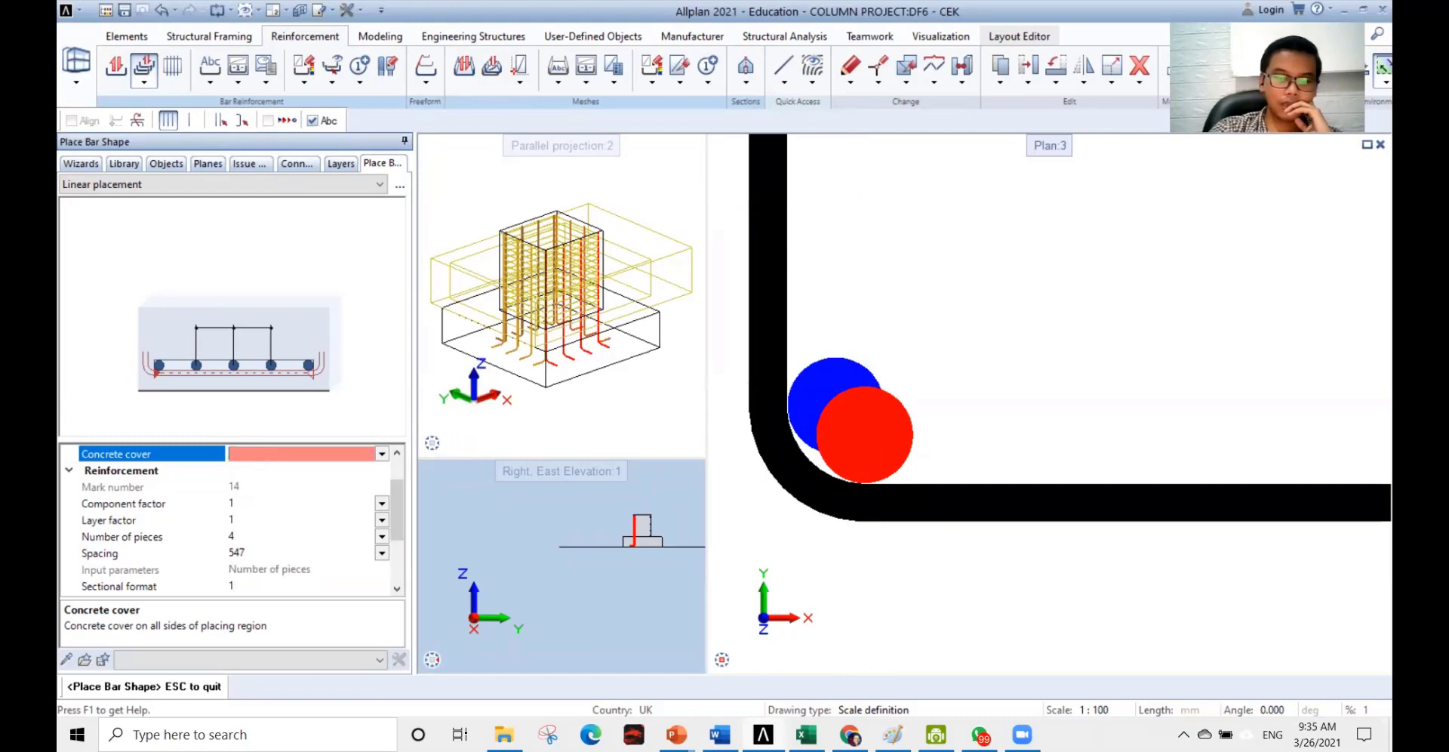
{"action": "type", "text": "70"}
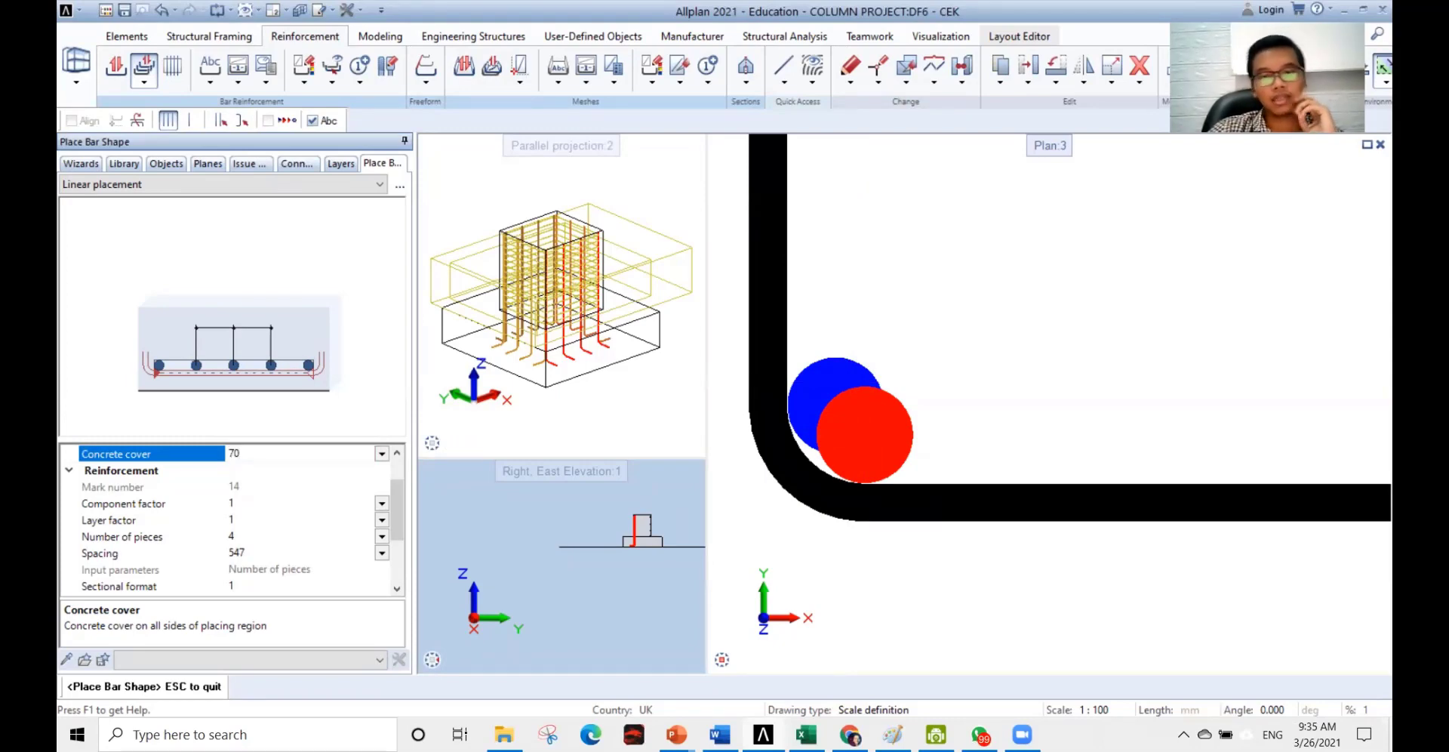
{"action": "key", "text": "Return"}
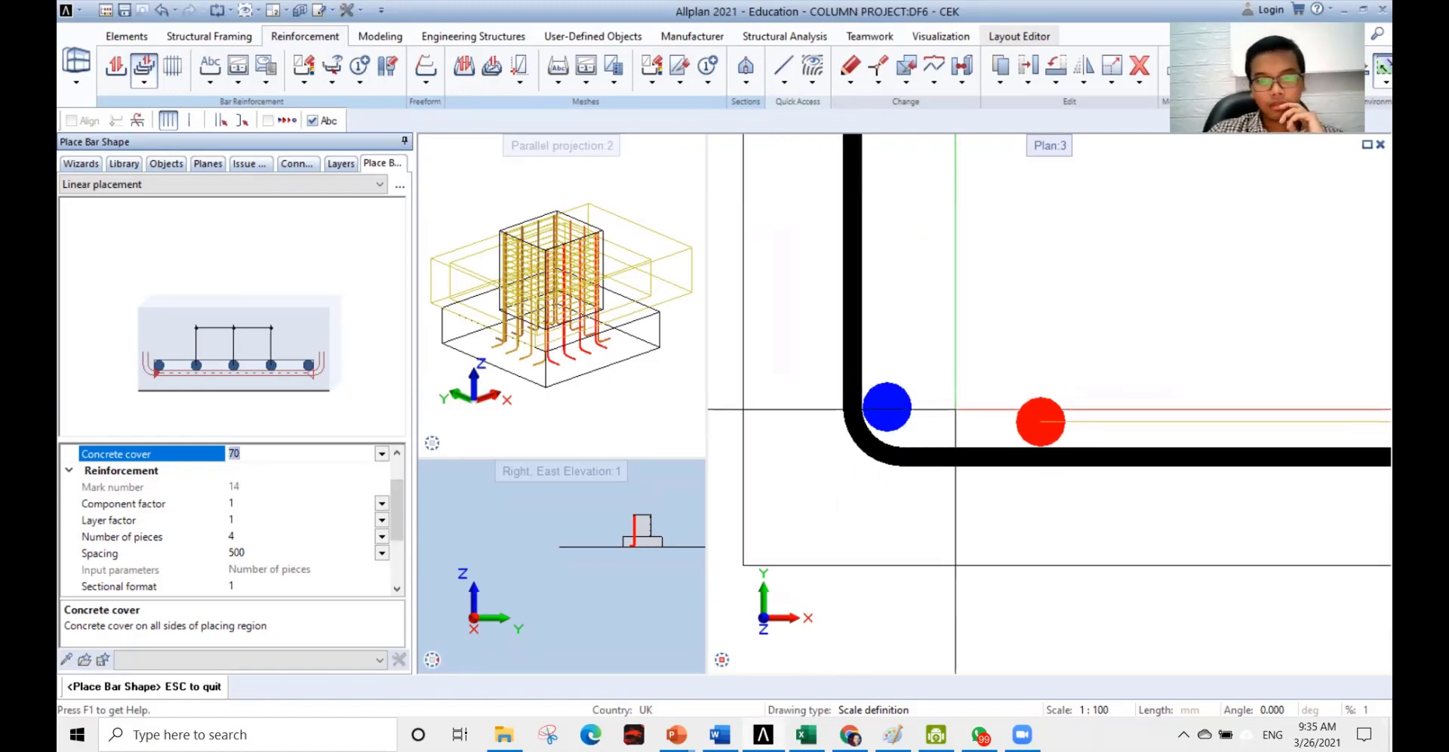
{"action": "scroll", "coordinate": [974, 431], "scroll_direction": "down", "scroll_amount": 4}
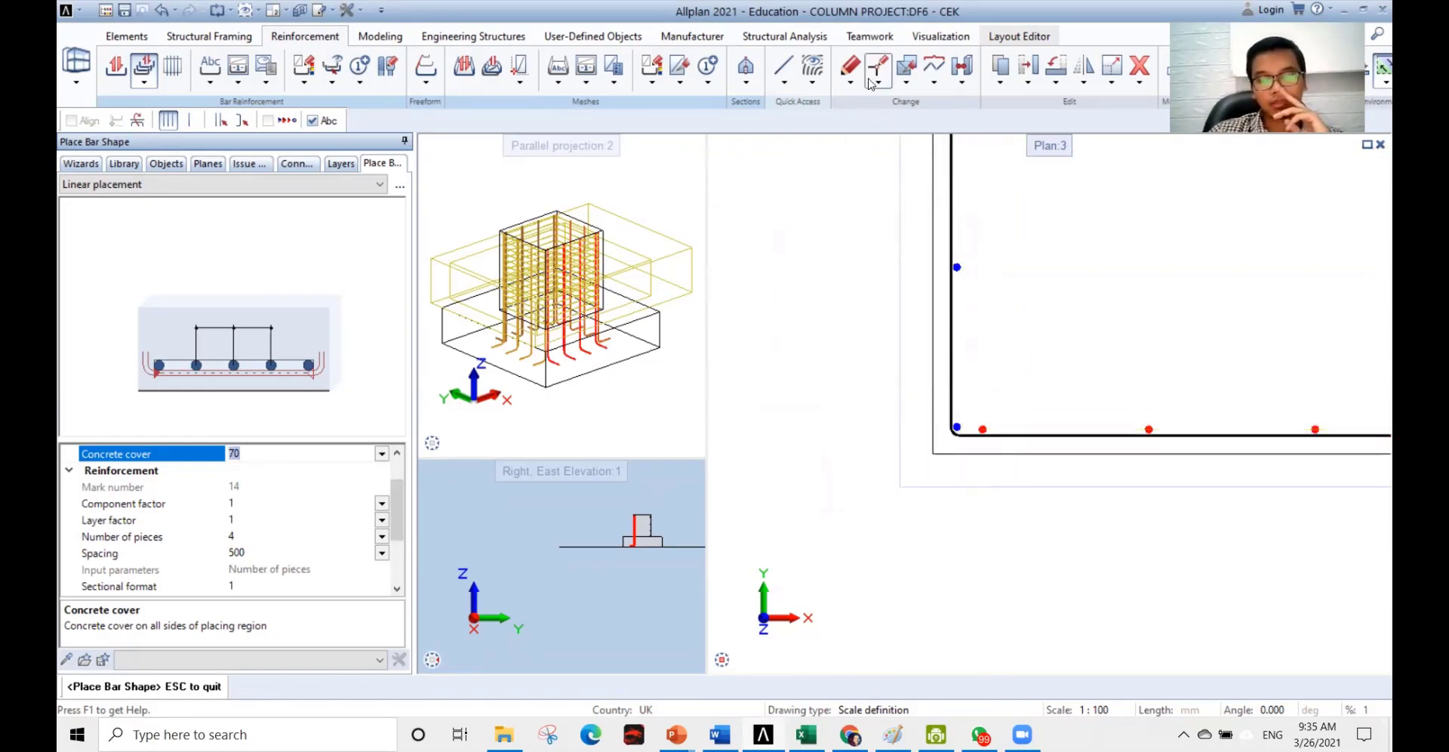